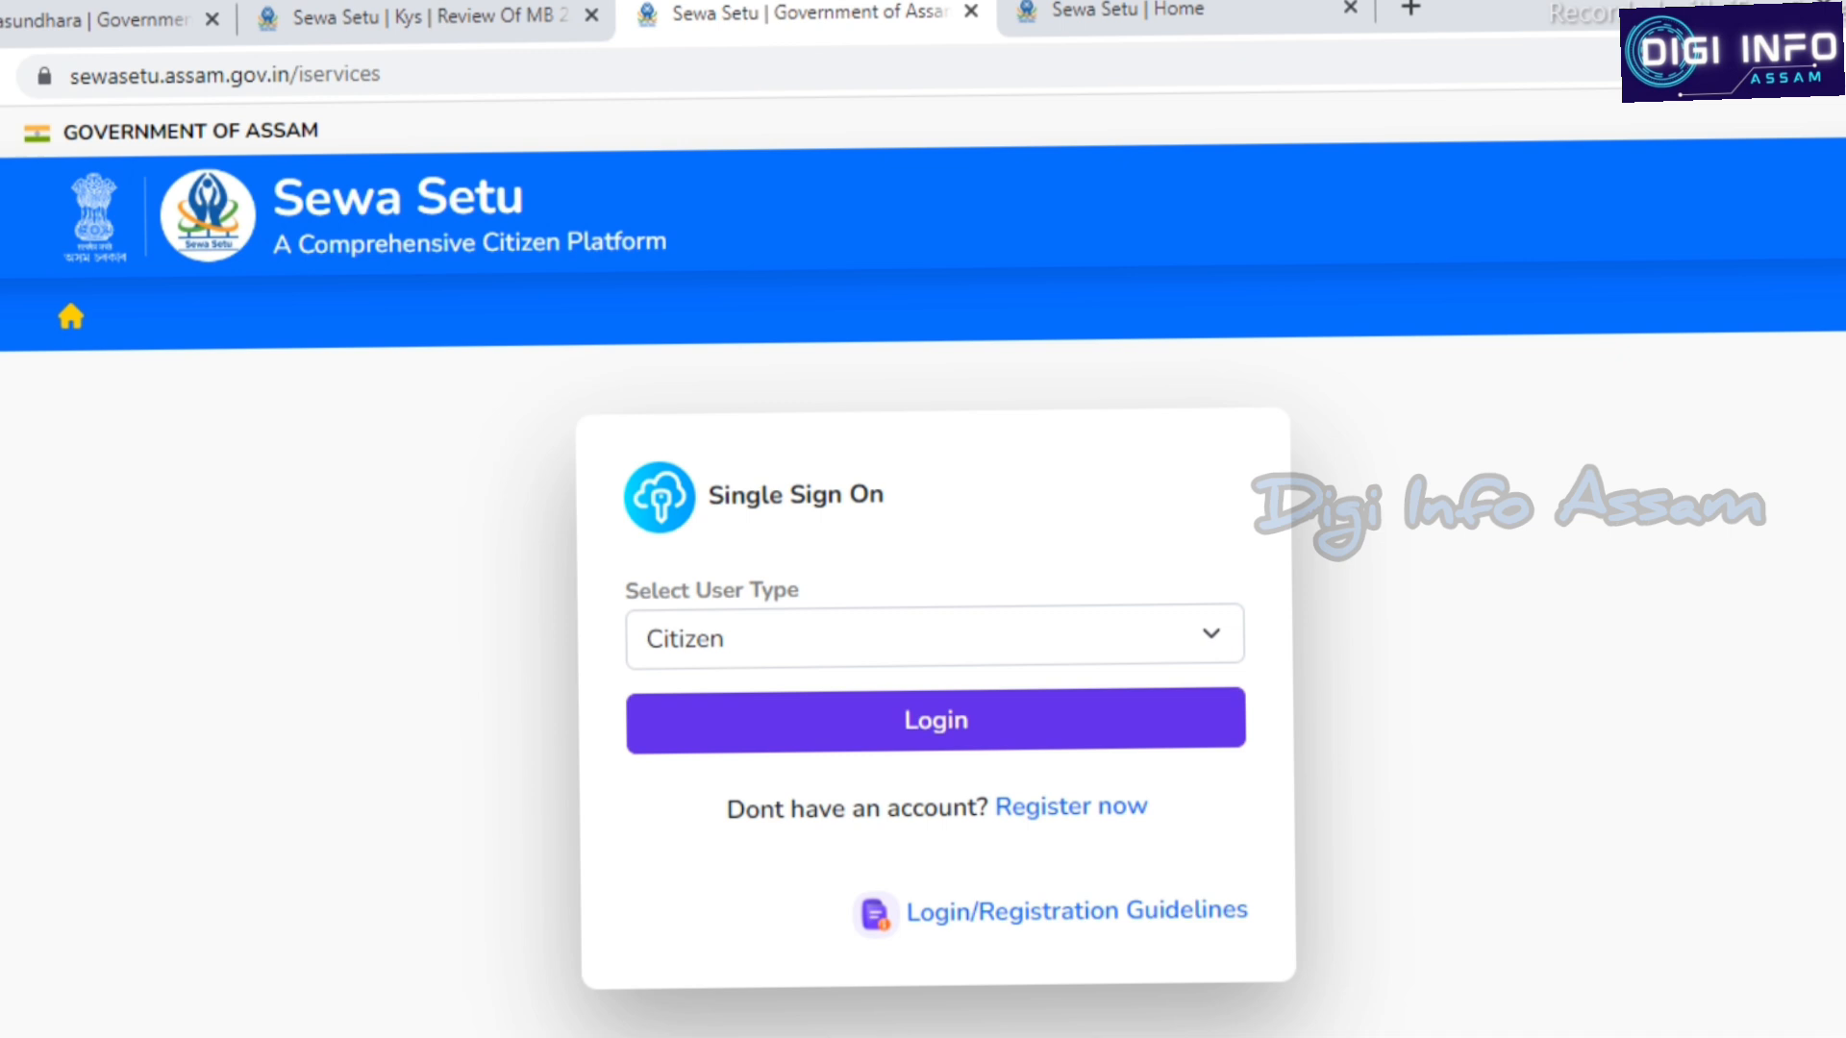
Review the user types offered in the Single Sign On form, leaving Citizen selected
{"action": "key", "text": "alt+Down"}
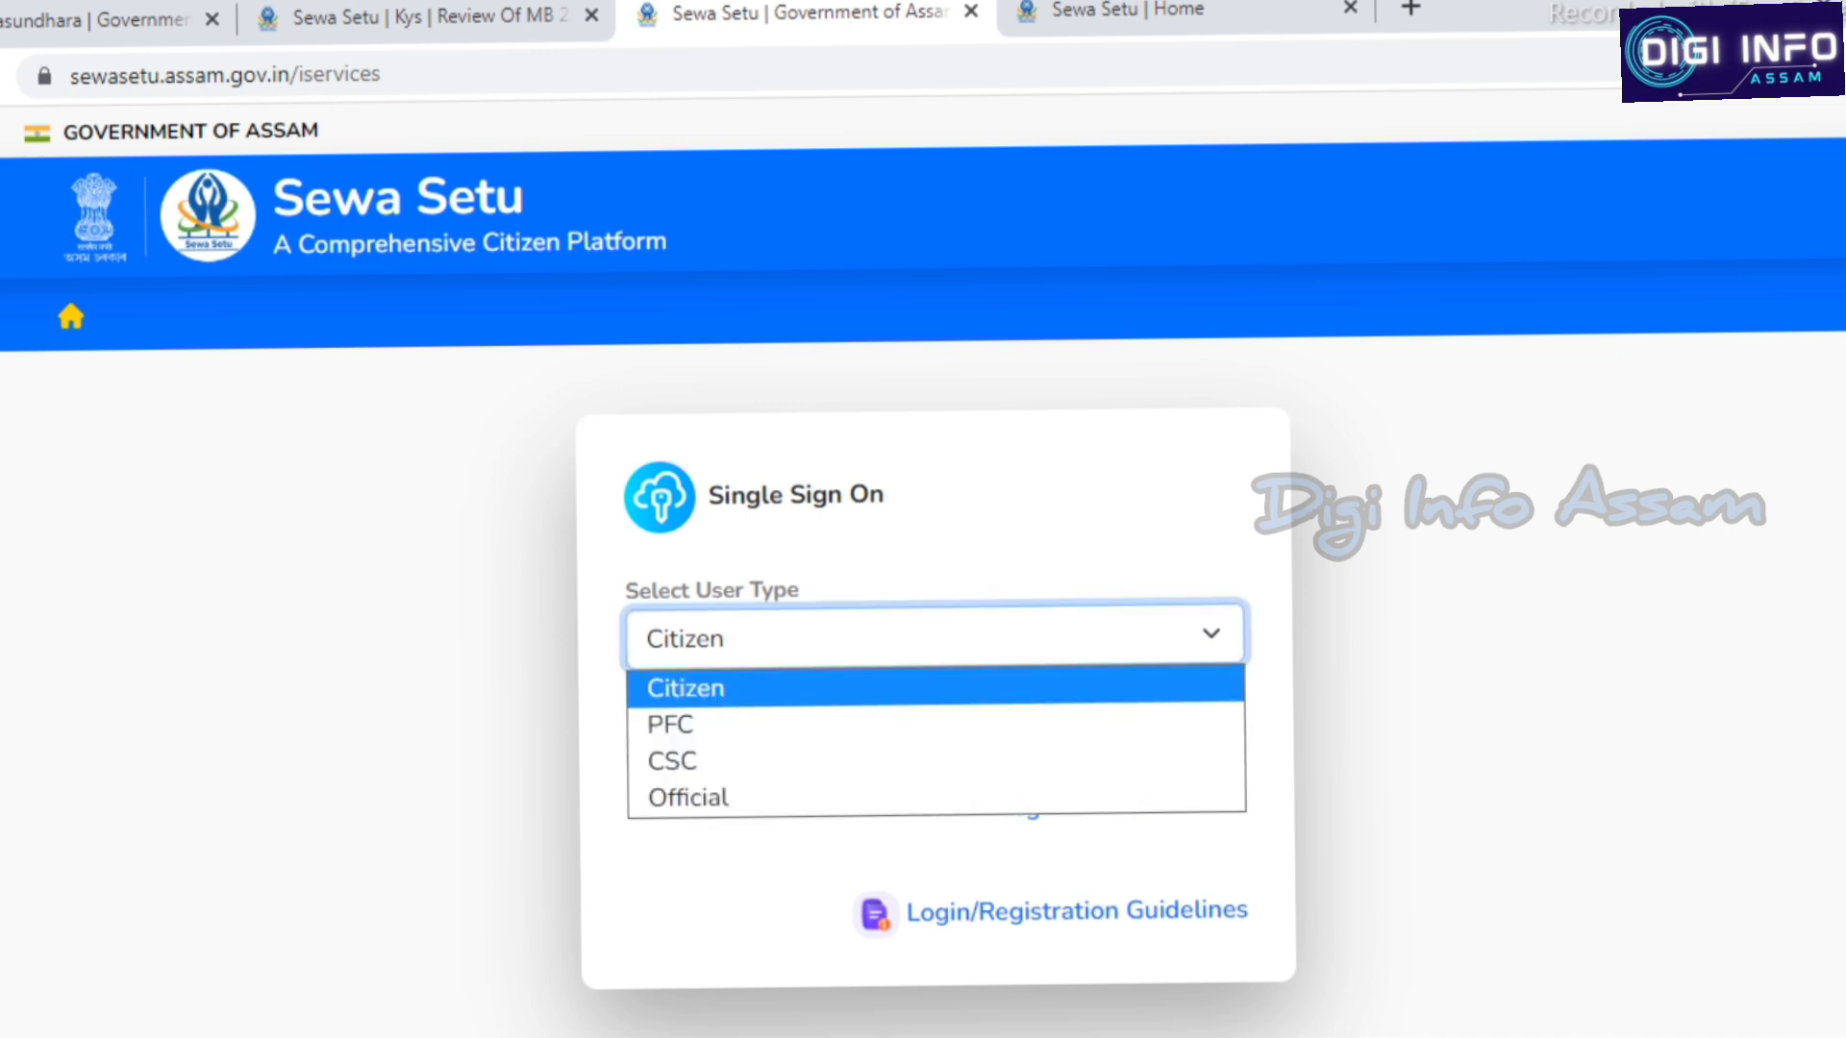
{"action": "key", "text": "Escape"}
{"action": "key", "text": "alt+Down"}
{"action": "key", "text": "Down"}
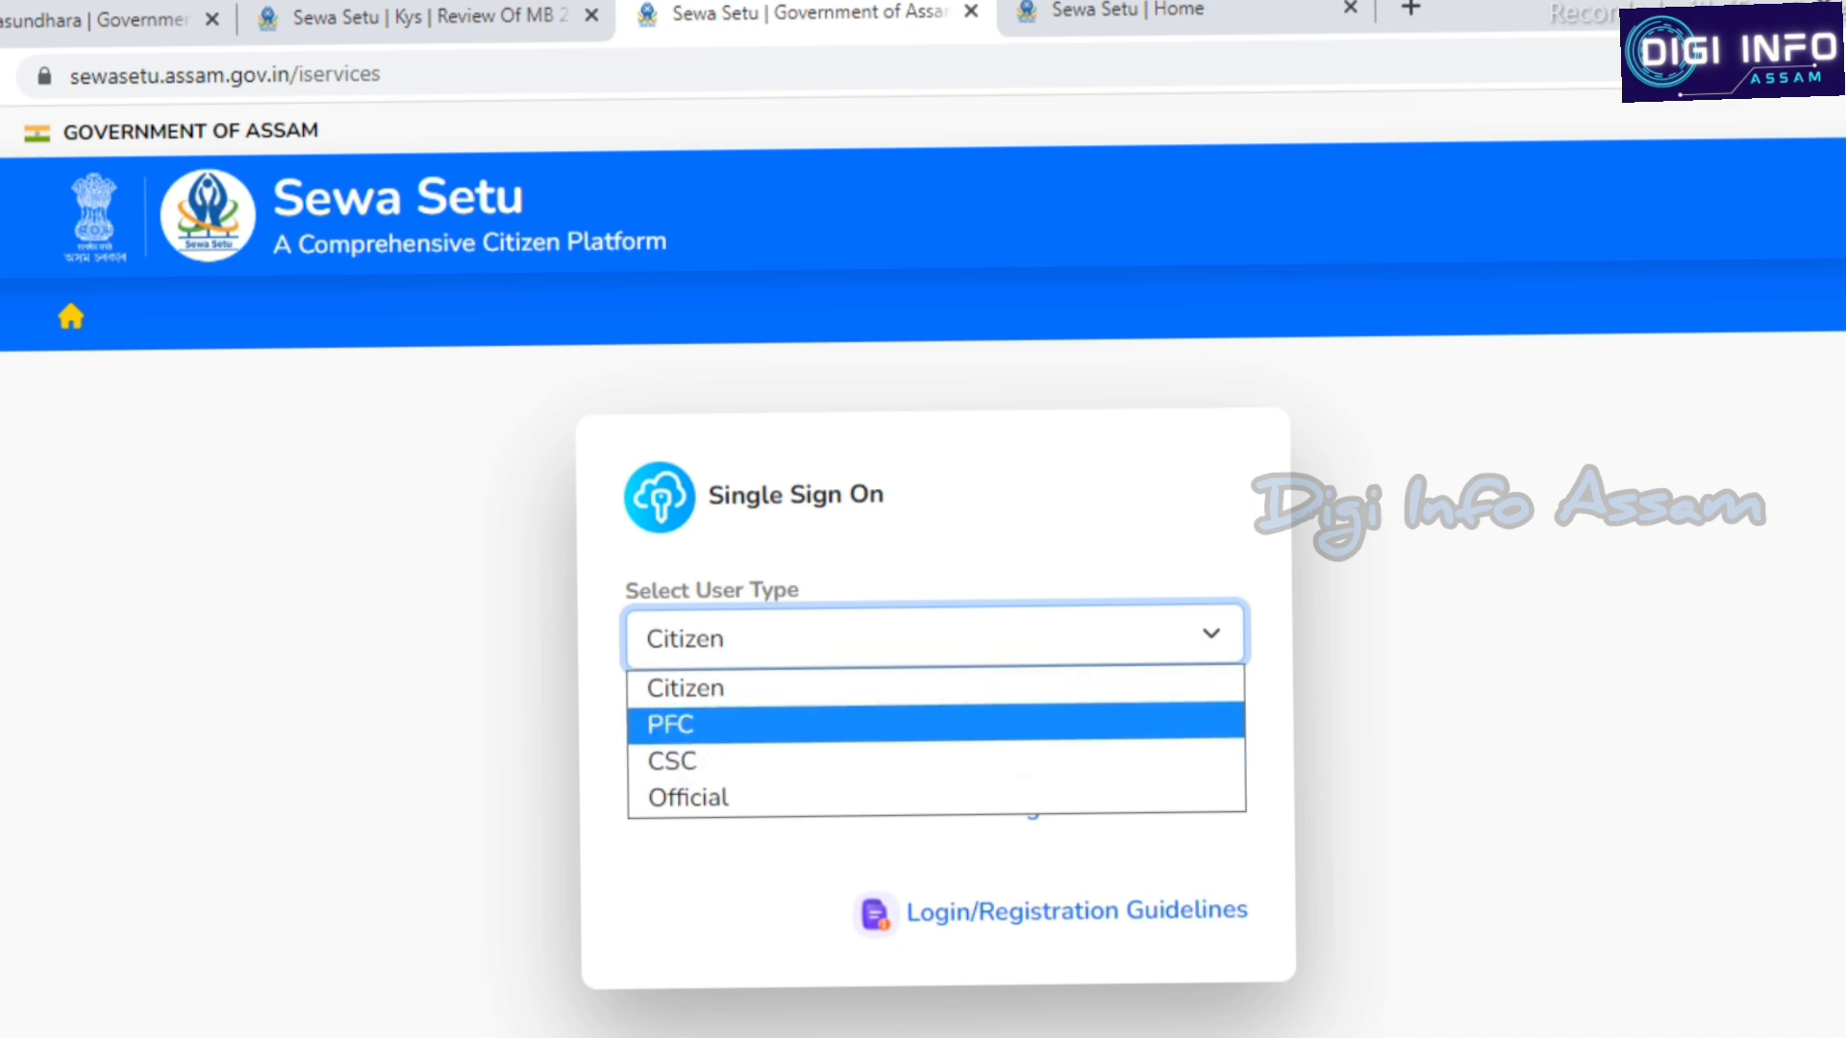
{"action": "key", "text": "Down"}
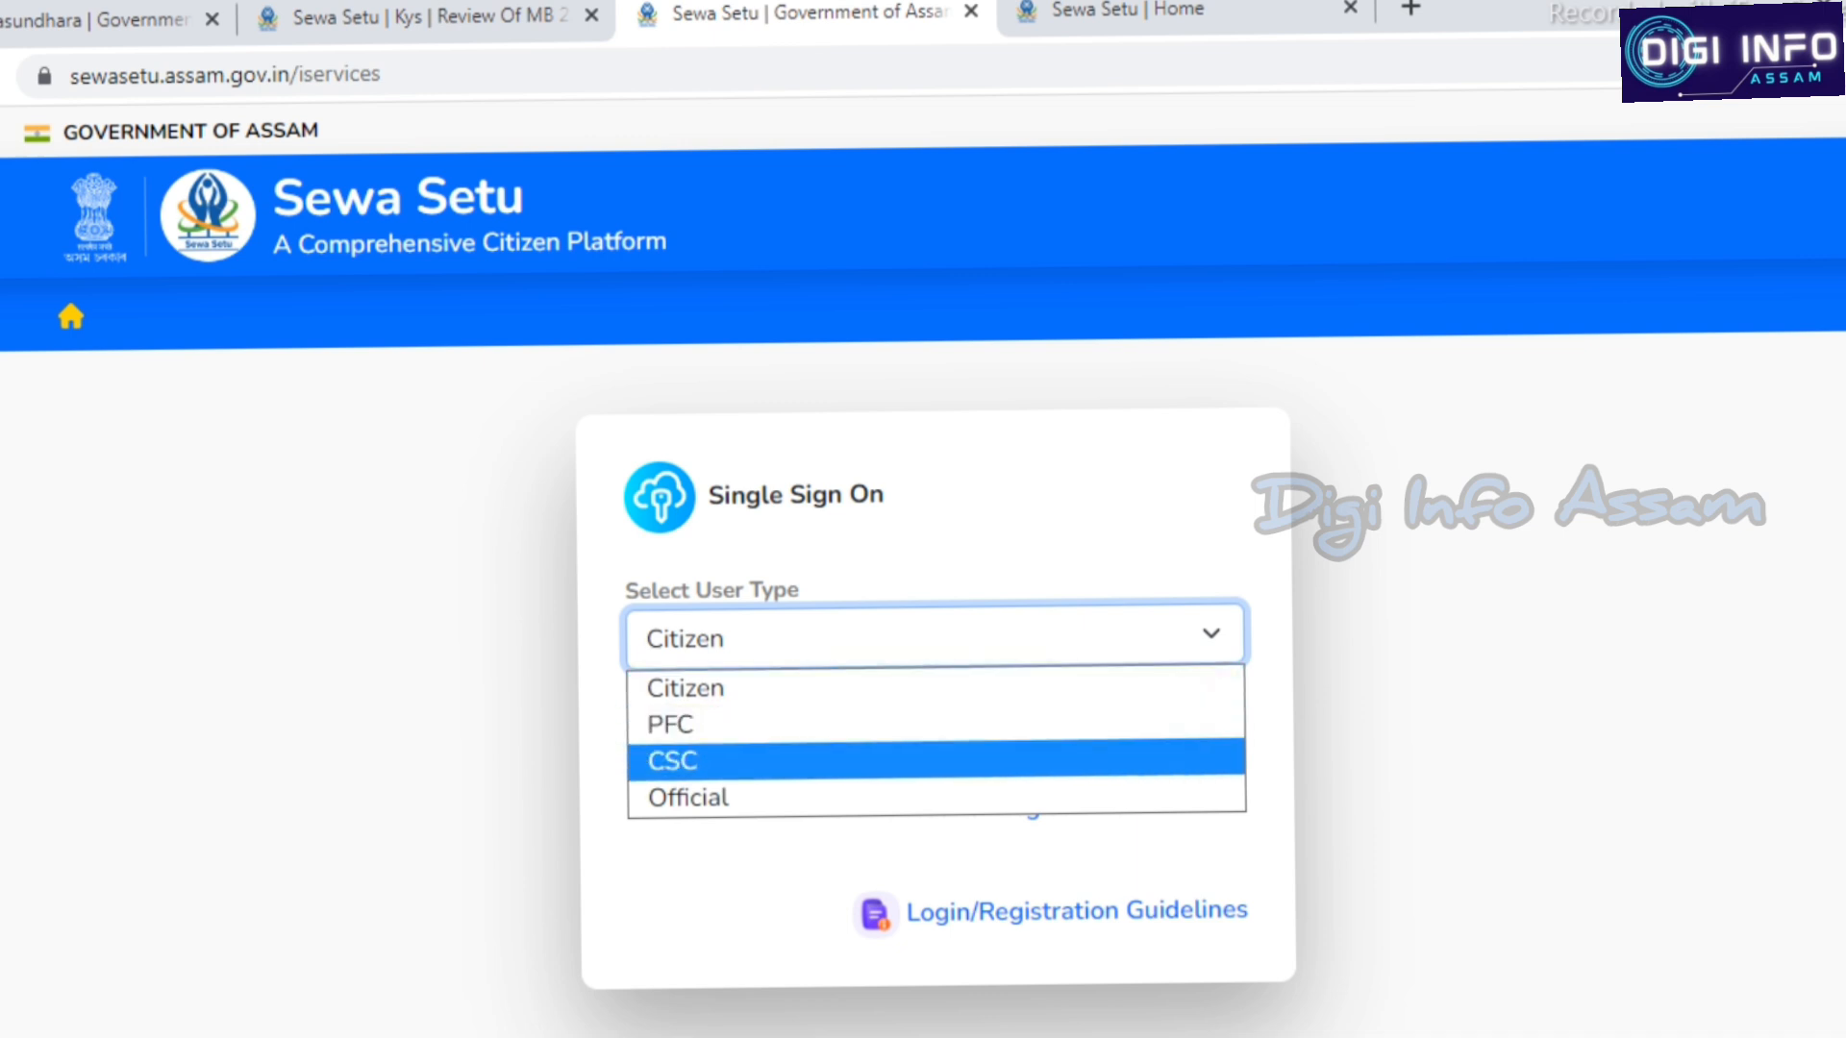
{"action": "key", "text": "Escape"}
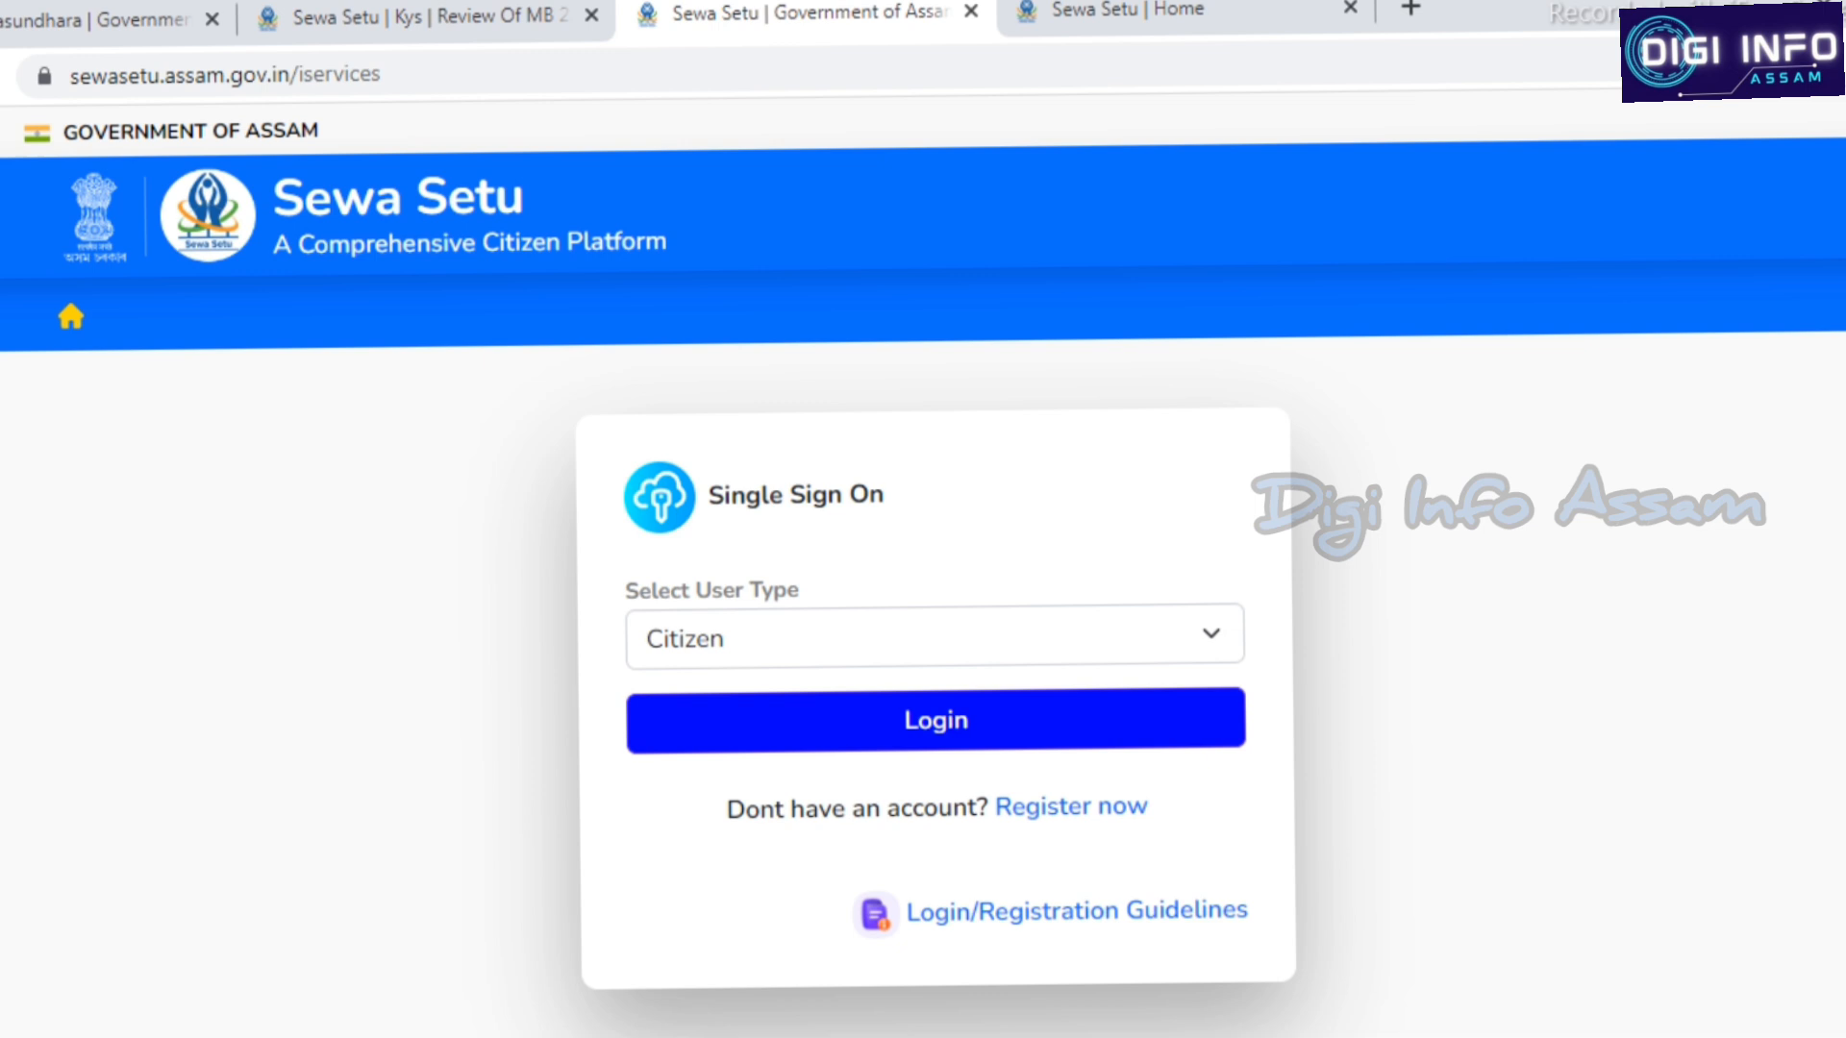
Proceed to the login as Citizen and open the new-user sign-up form for MeriPehchaan
{"action": "left_click", "coordinate": [936, 720]}
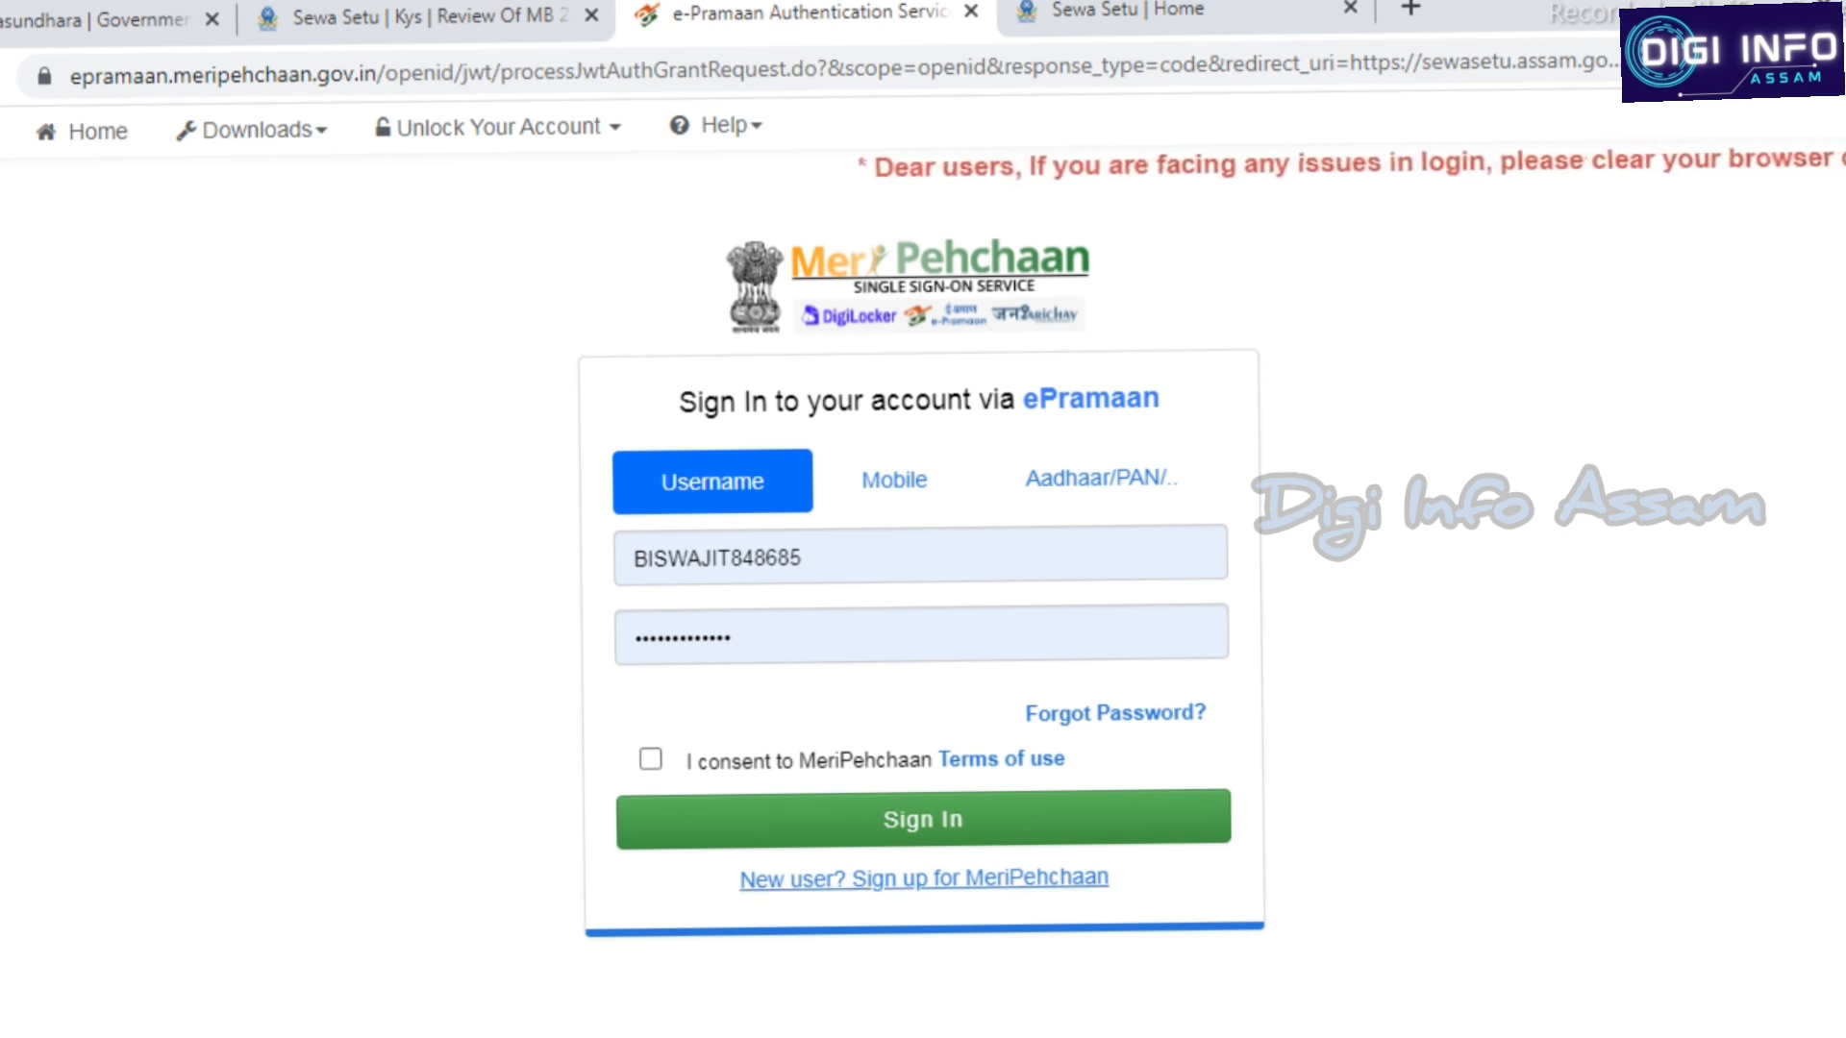
{"action": "left_click", "coordinate": [922, 879]}
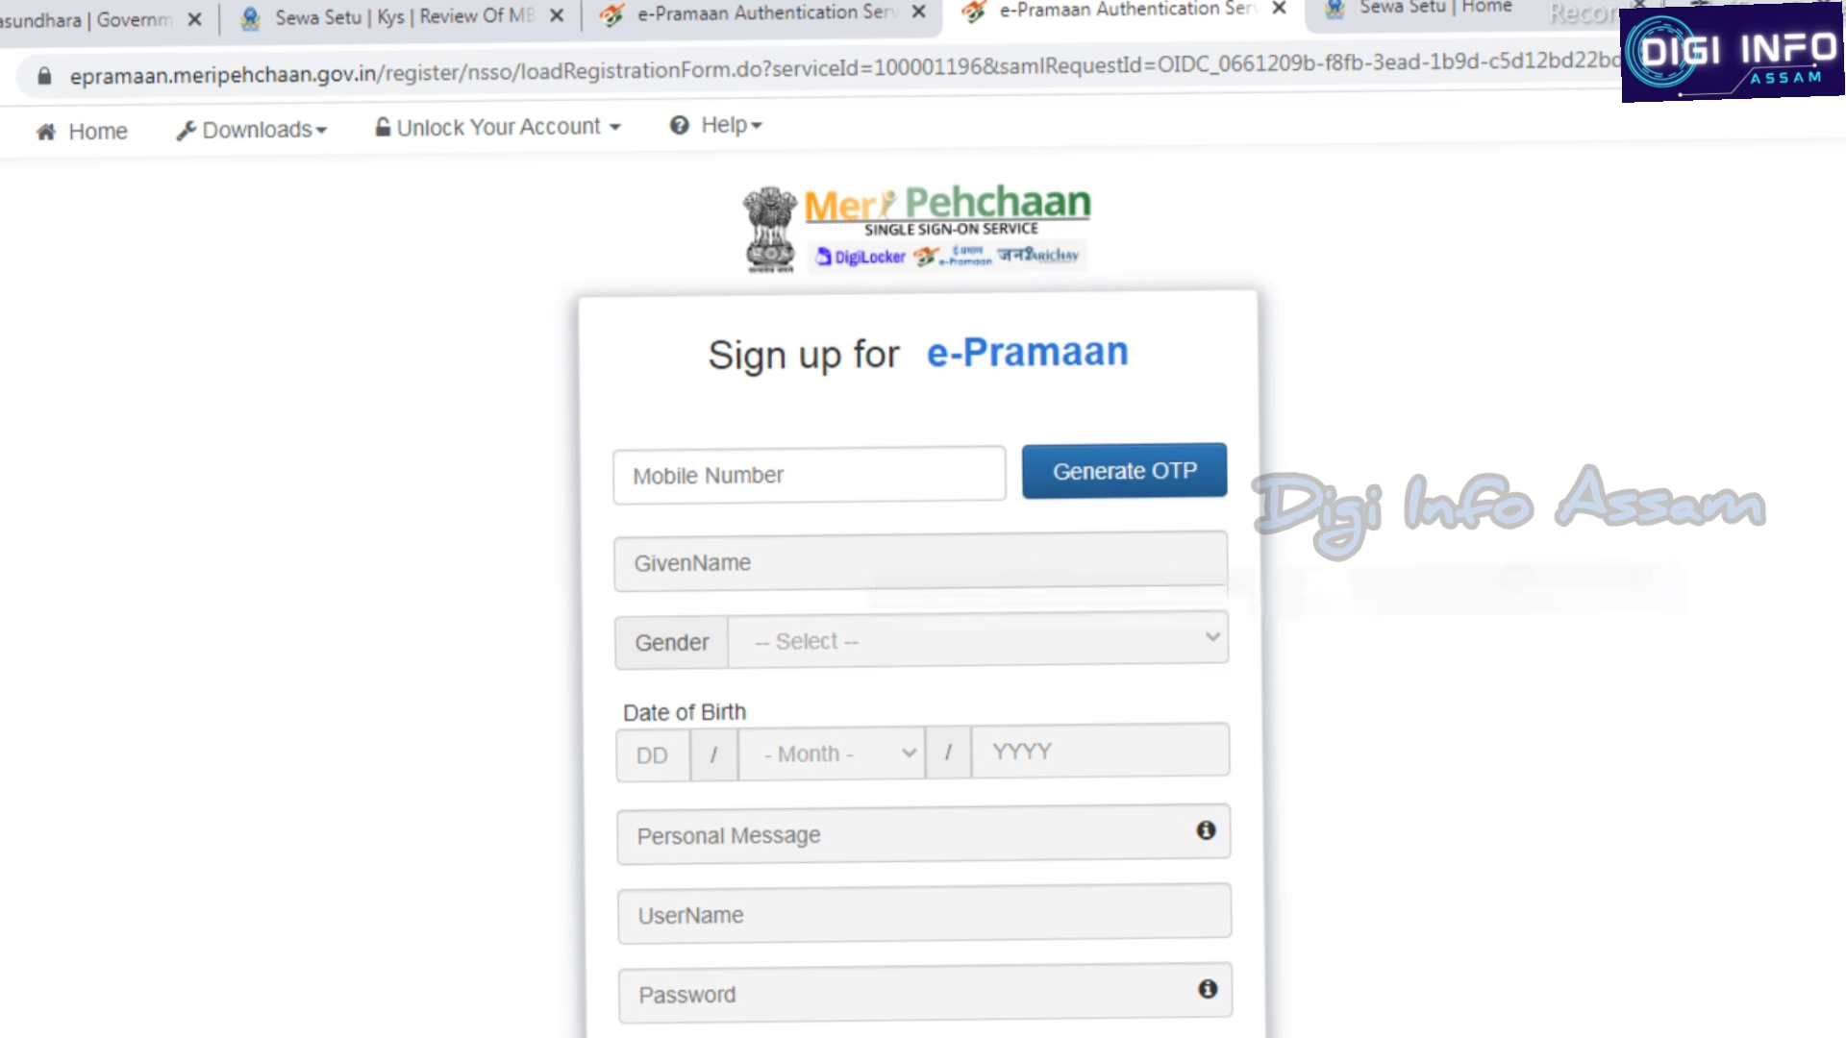
Examine the fields of the e-Pramaan sign-up form, including the password requirements
{"action": "left_click", "coordinate": [770, 481]}
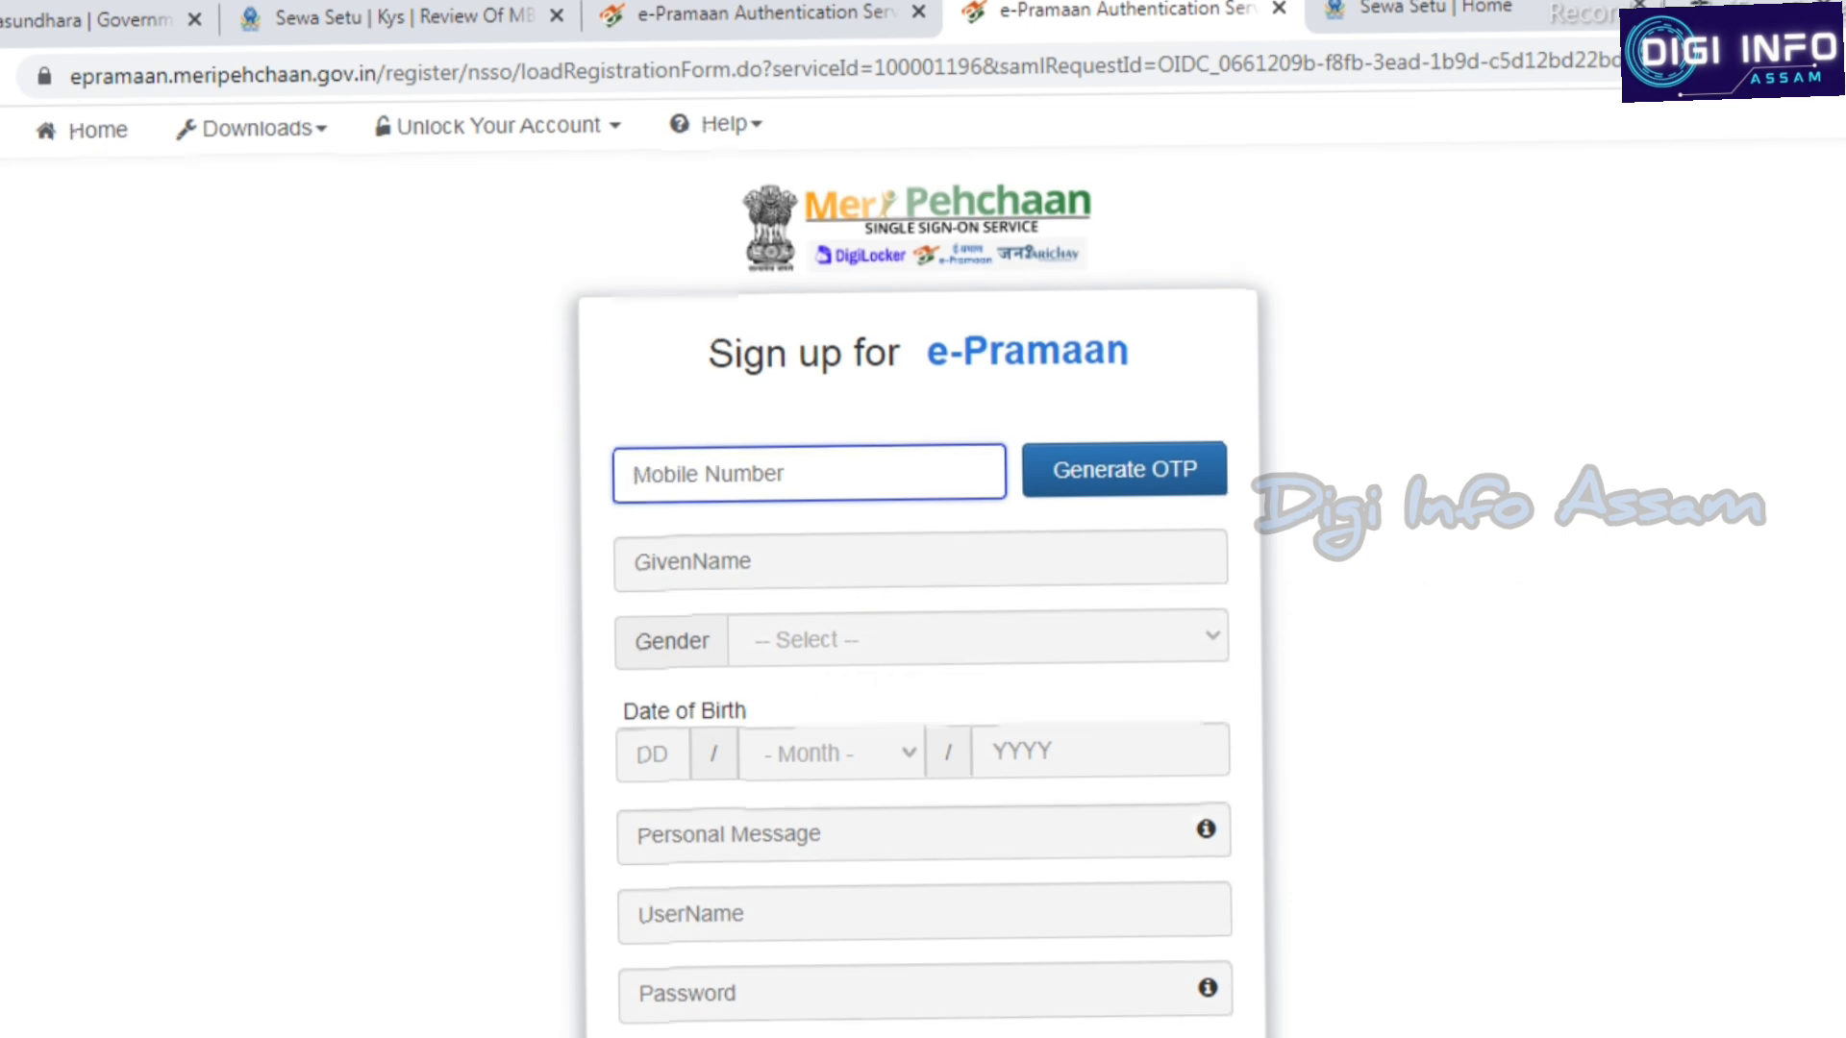
{"action": "scroll", "coordinate": [923, 577], "scroll_direction": "down", "scroll_amount": 3}
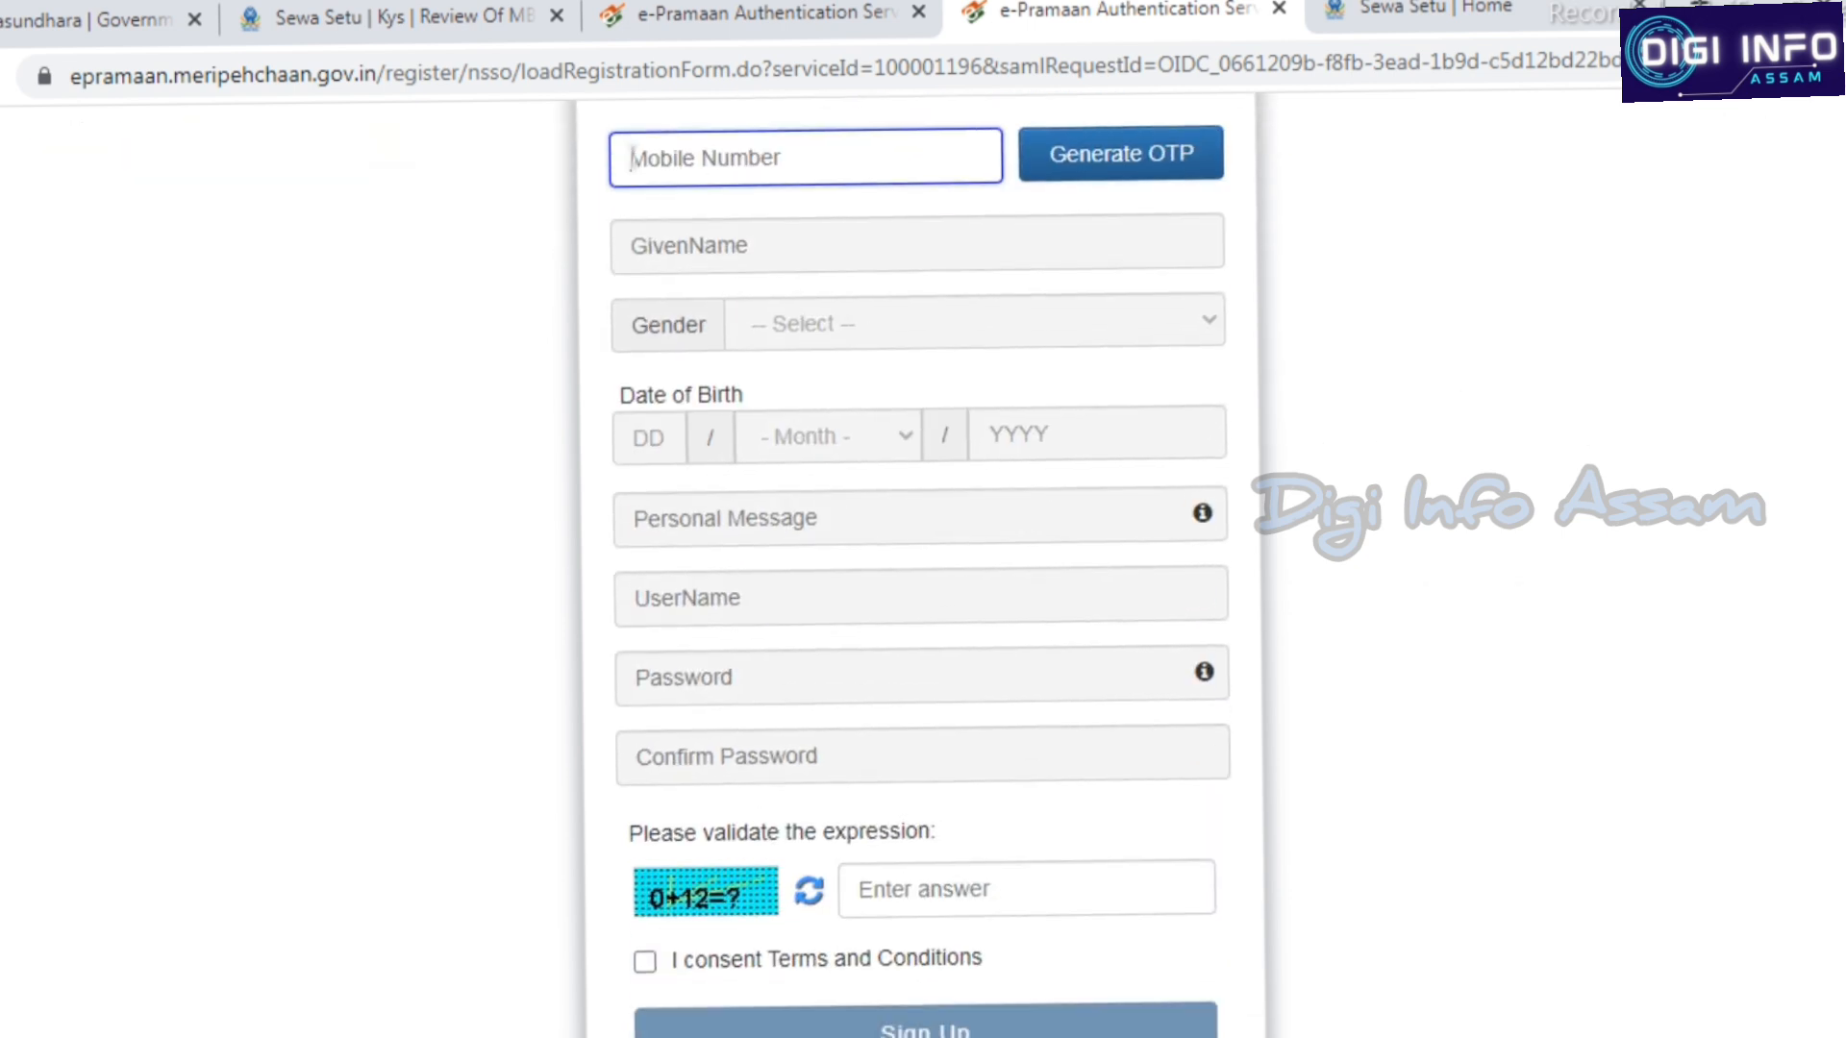
{"action": "mouse_move", "coordinate": [1203, 671]}
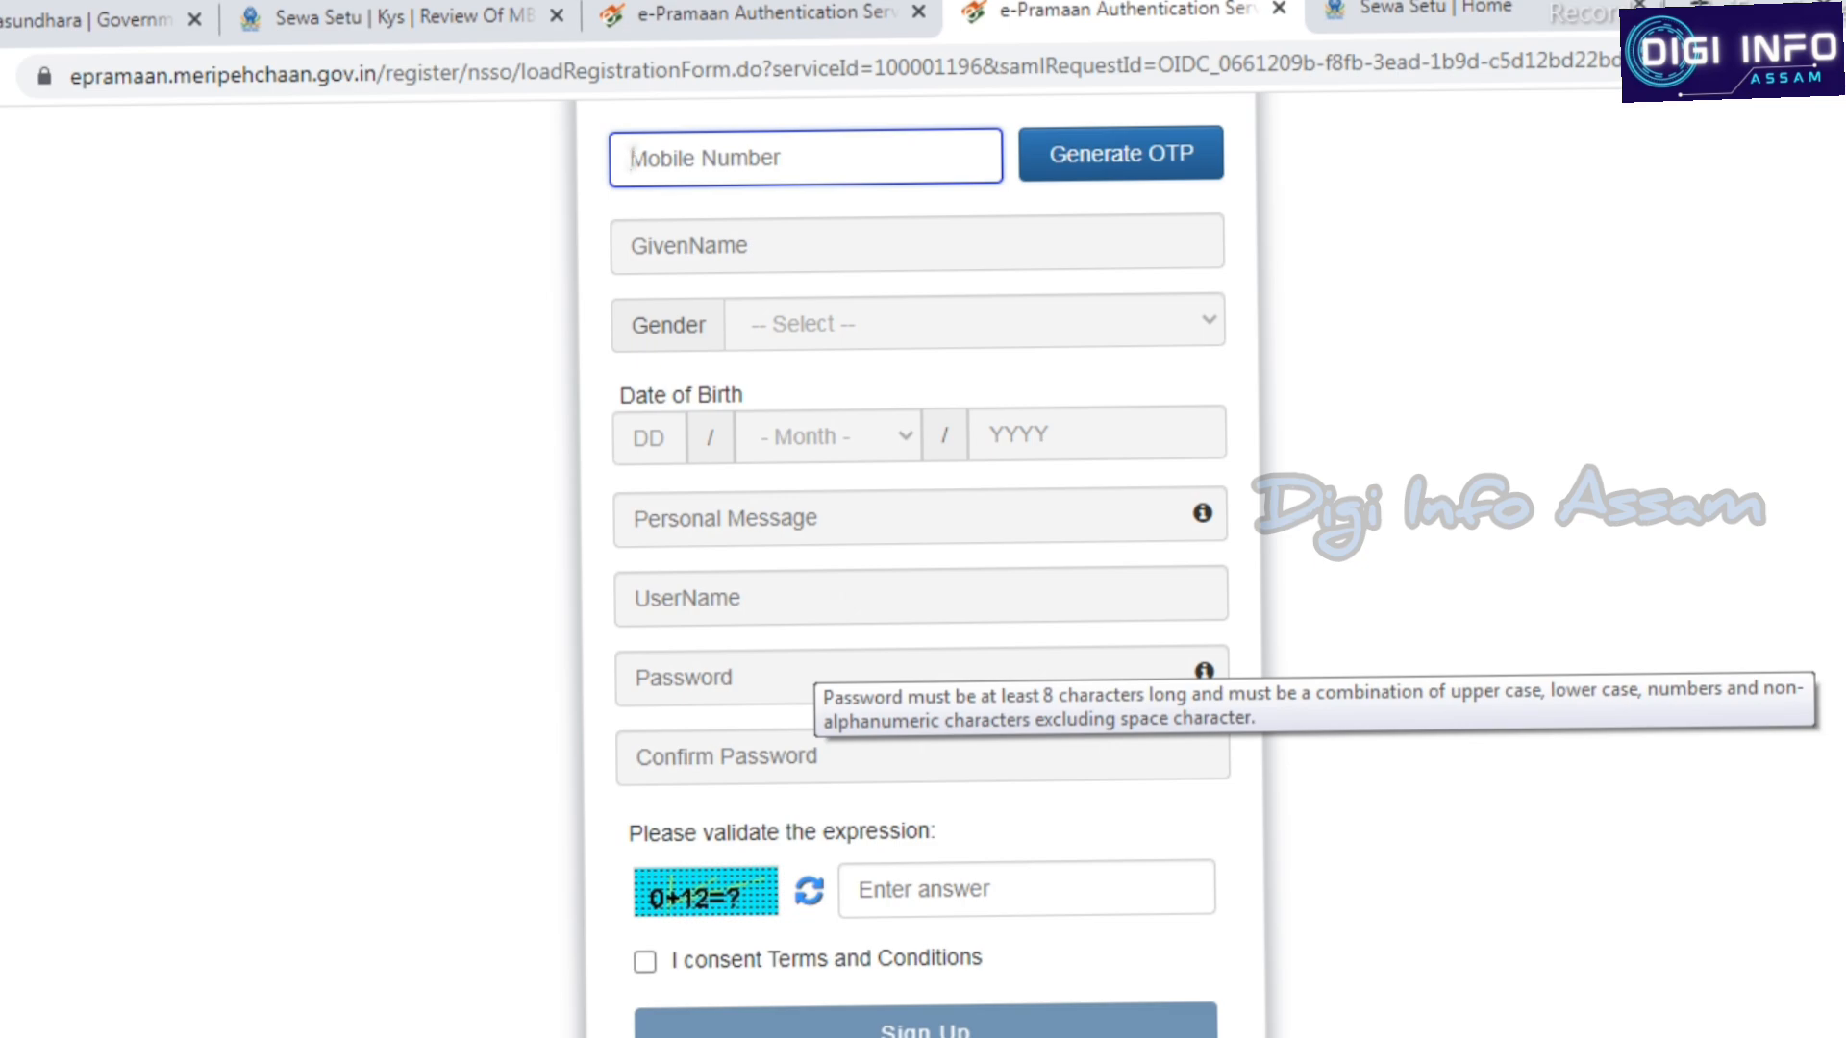
{"action": "scroll", "coordinate": [923, 577], "scroll_direction": "down", "scroll_amount": 1}
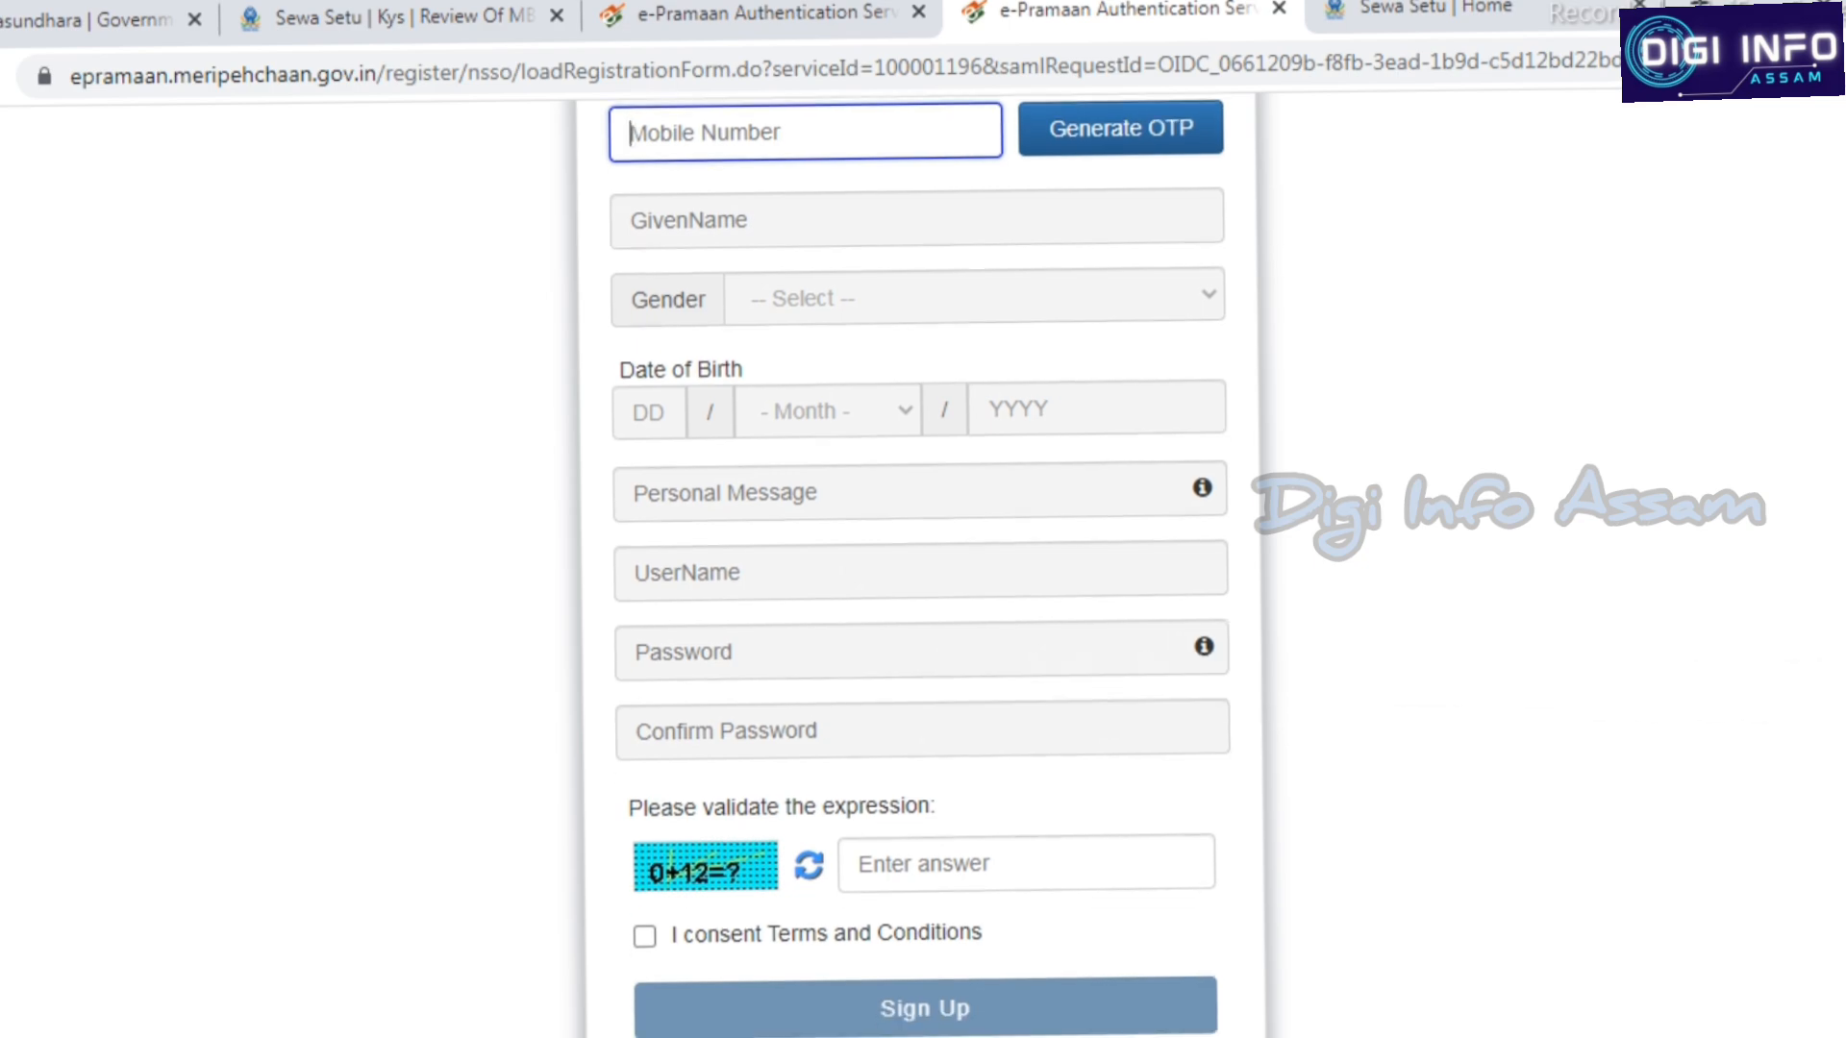
Consent to the terms and conditions on the e-Pramaan sign-up form and dismiss the dialog that opens
{"action": "left_click", "coordinate": [827, 933]}
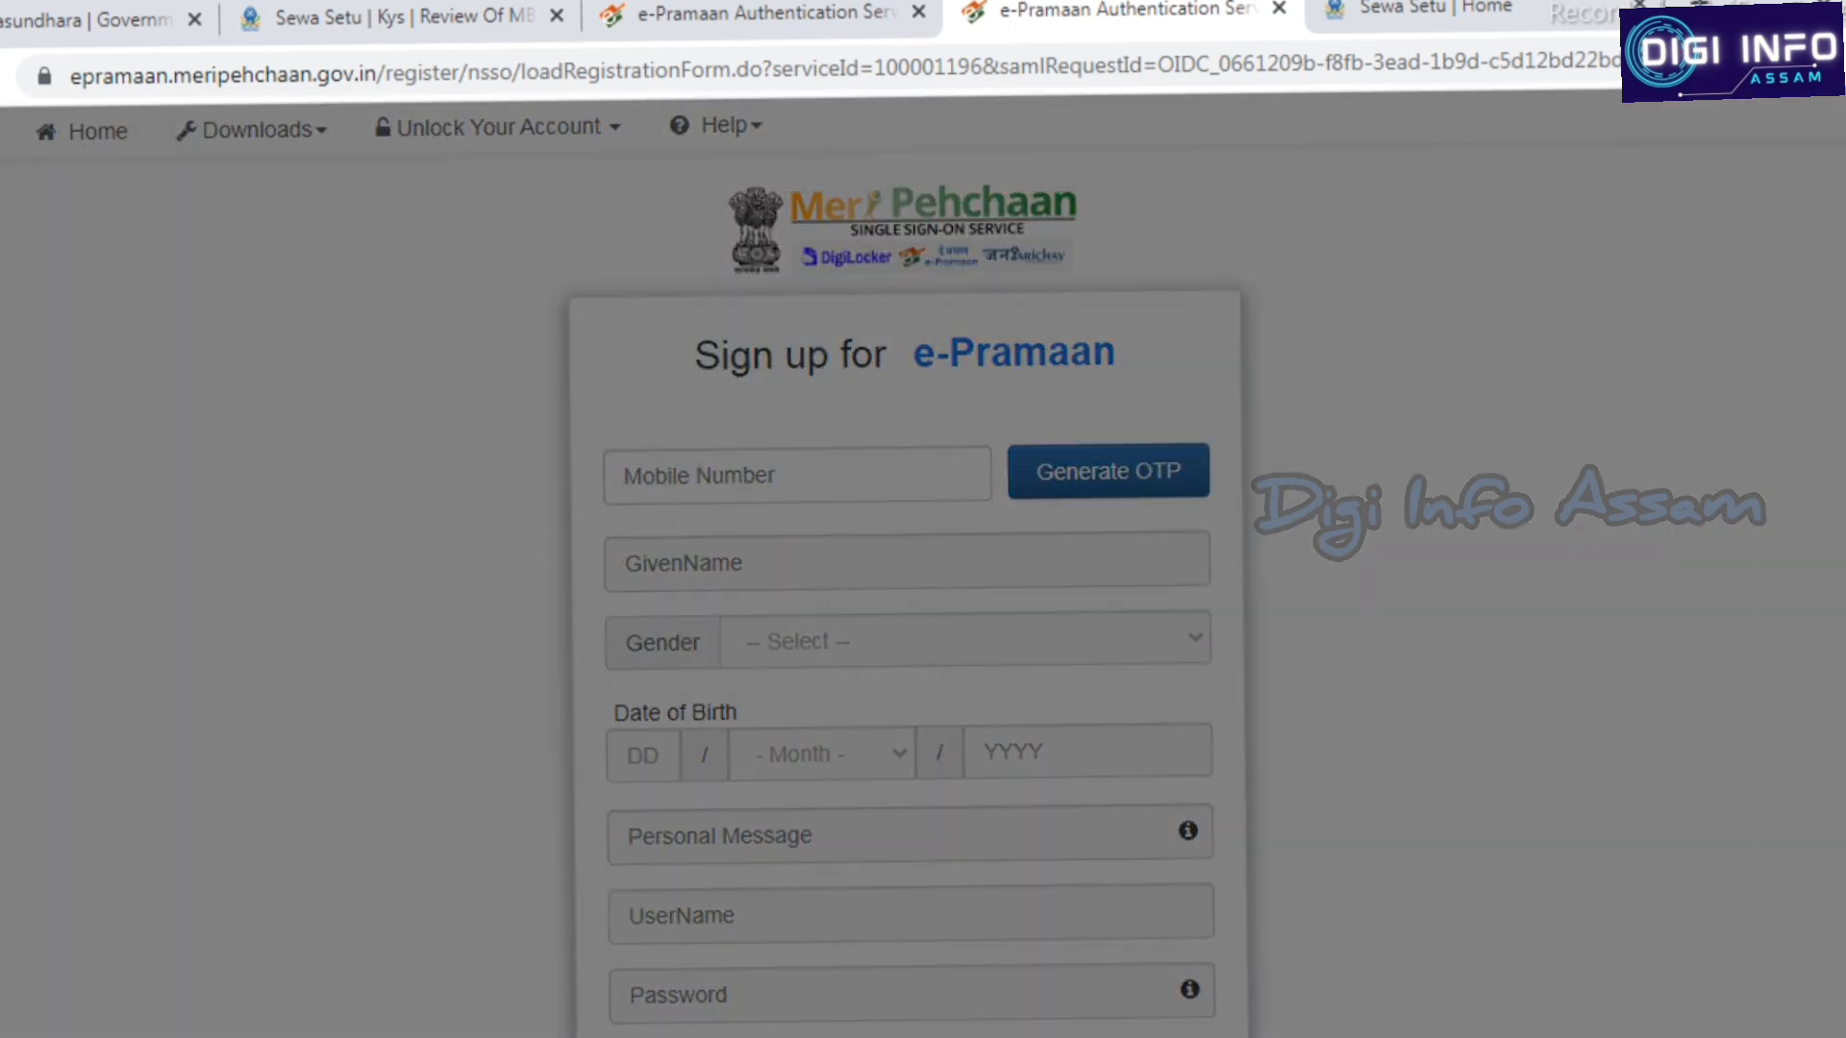
{"action": "scroll", "coordinate": [922, 577], "scroll_direction": "down", "scroll_amount": 3}
{"action": "key", "text": "Escape"}
{"action": "scroll", "coordinate": [923, 577], "scroll_direction": "down", "scroll_amount": 4}
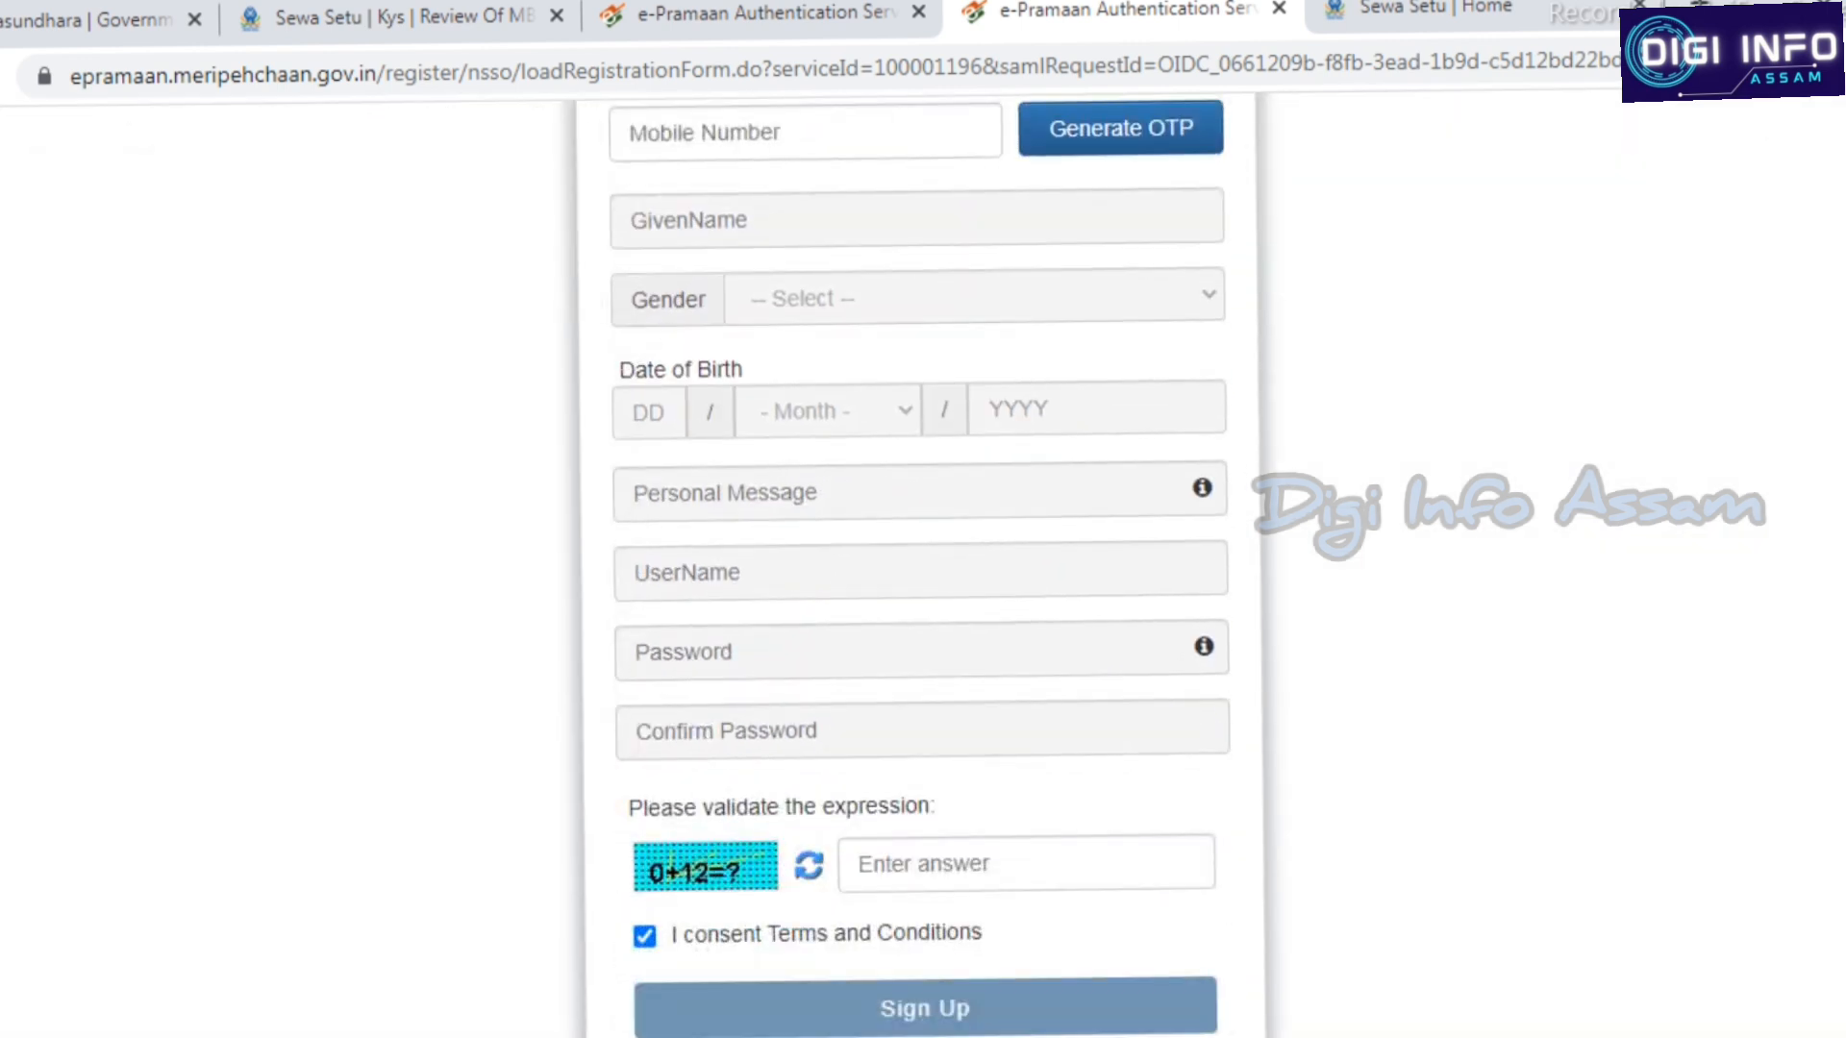
{"action": "scroll", "coordinate": [923, 577], "scroll_direction": "up", "scroll_amount": 3}
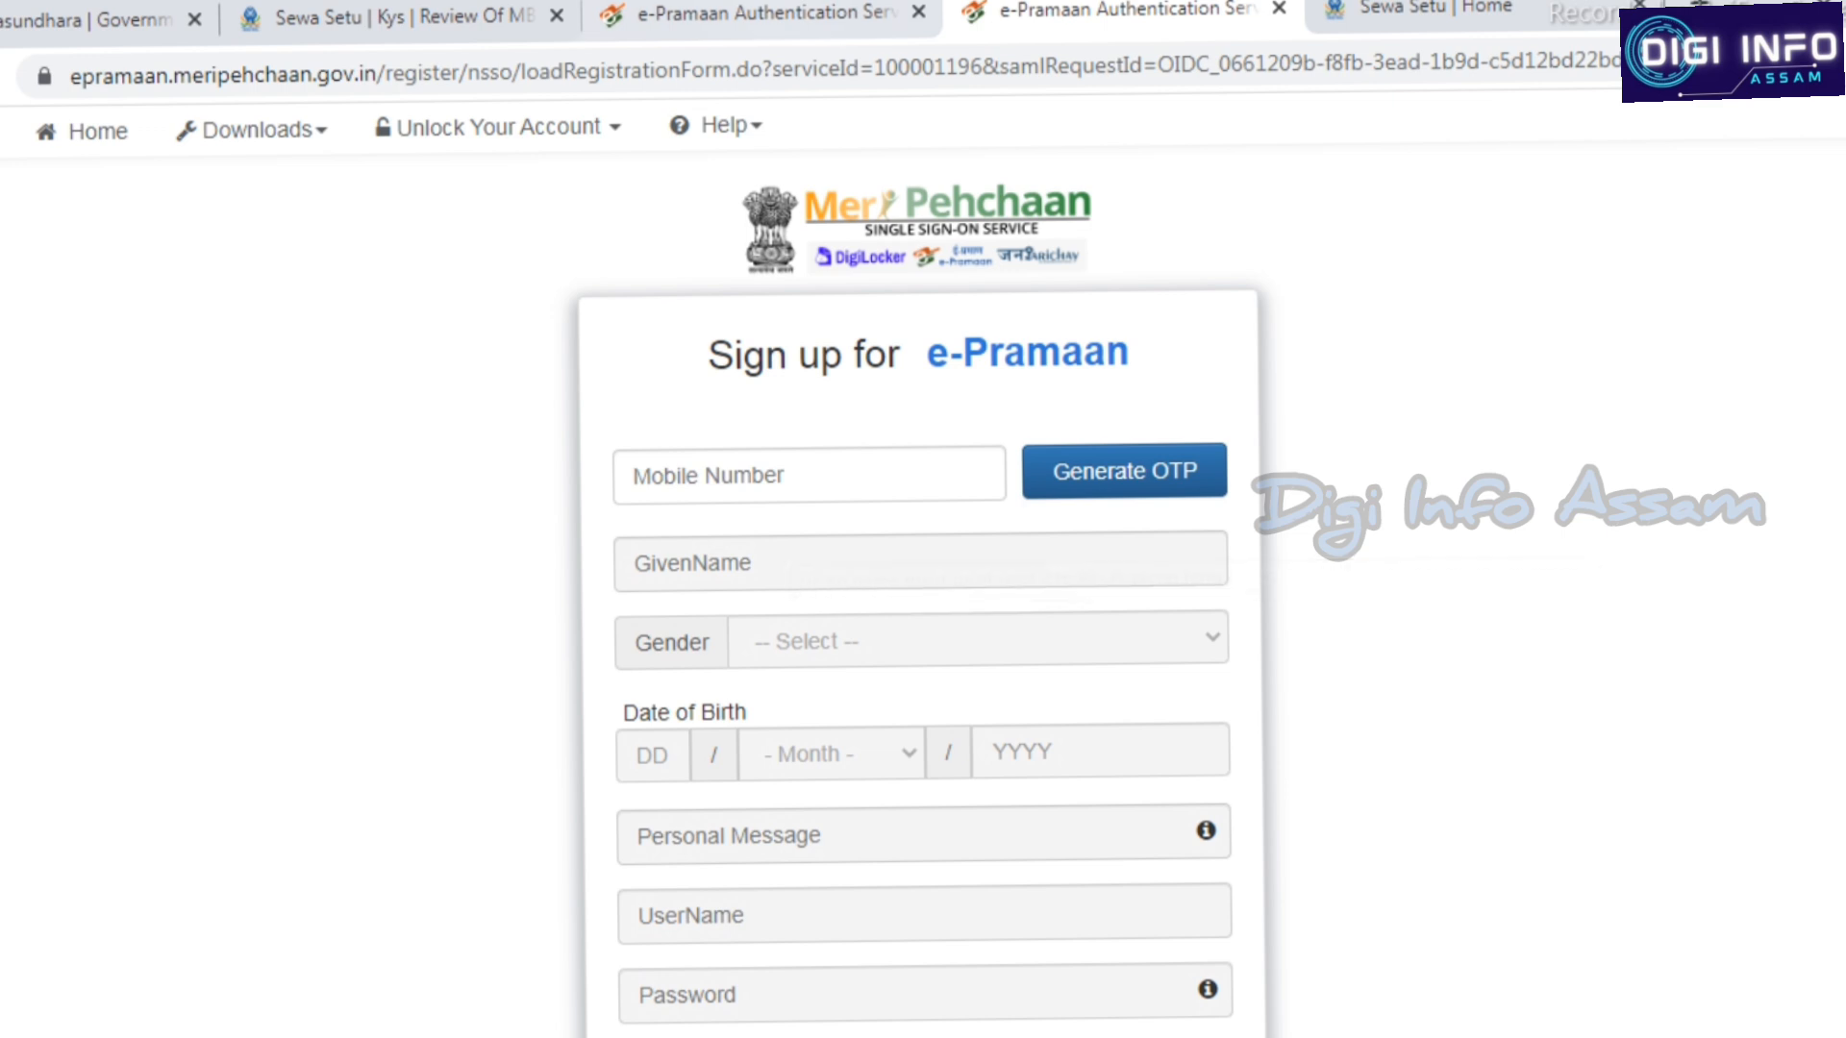
Return to the ePramaan sign-in page and clear the prefilled username
{"action": "key", "text": "ctrl+shift+Tab"}
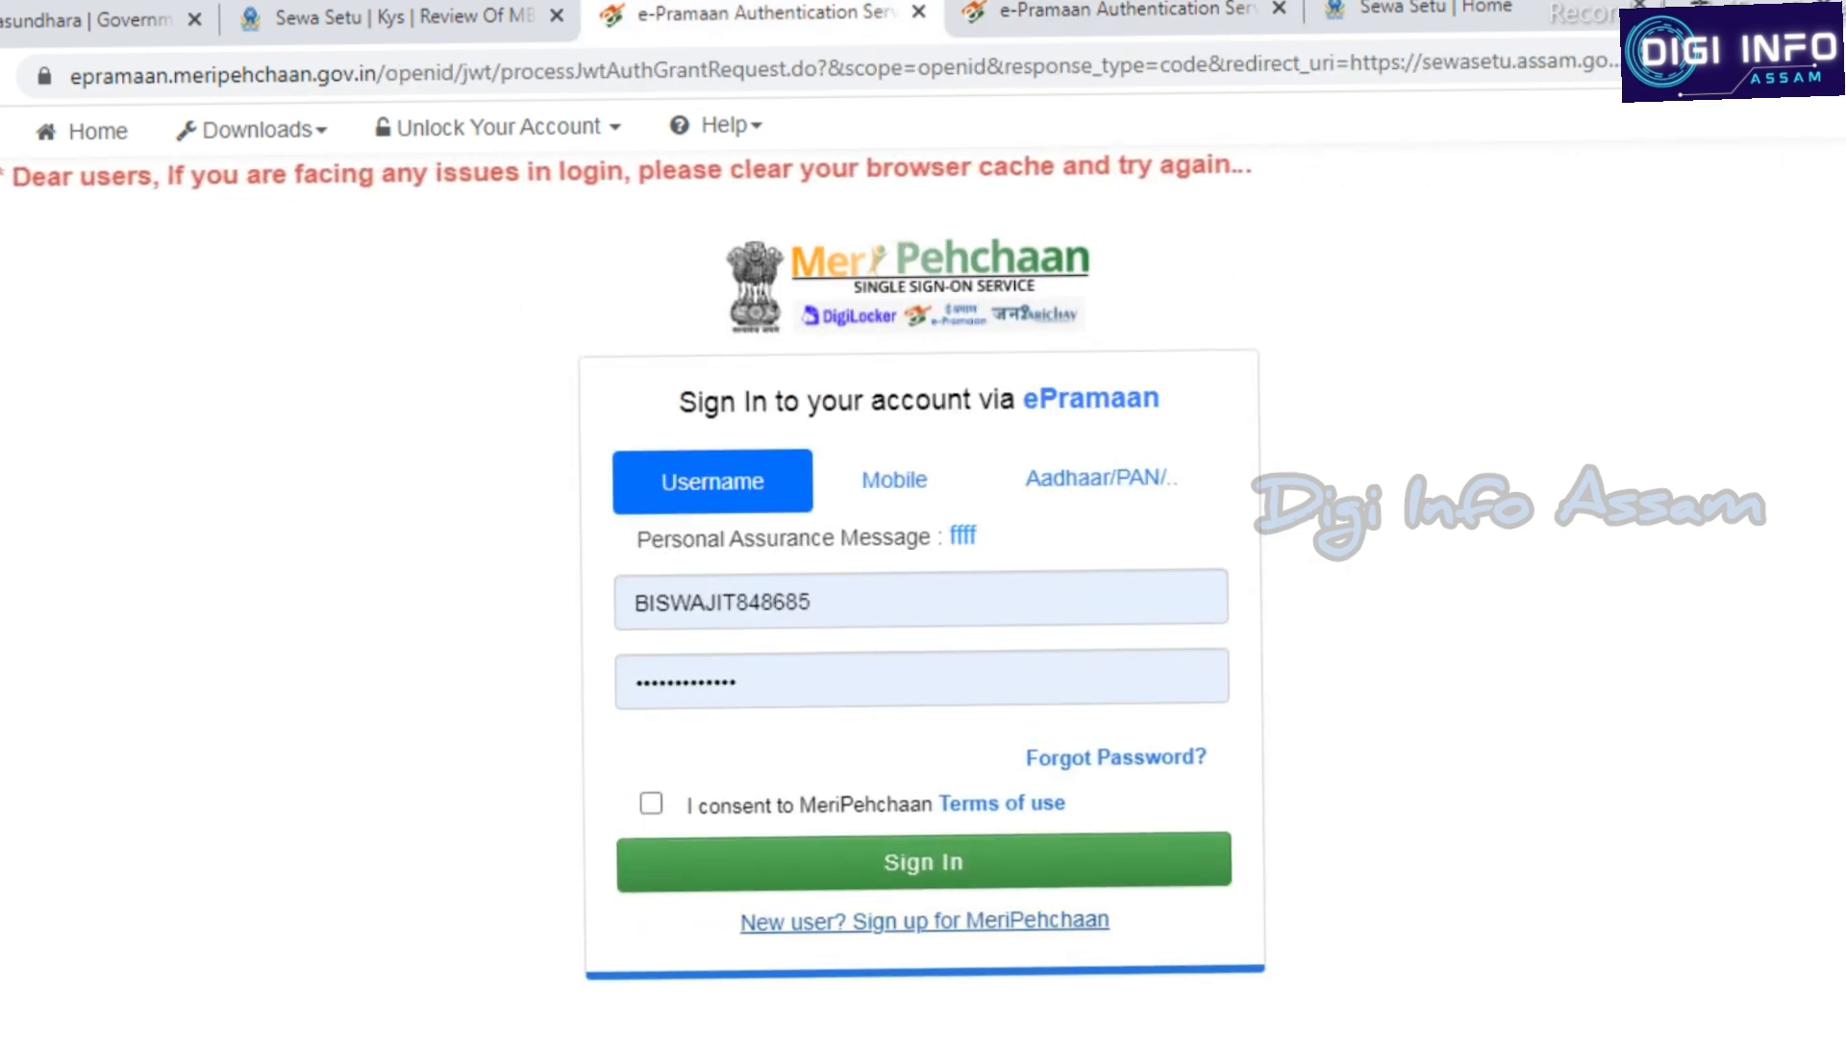
{"action": "left_click", "coordinate": [721, 602]}
{"action": "key", "text": "ctrl+a"}
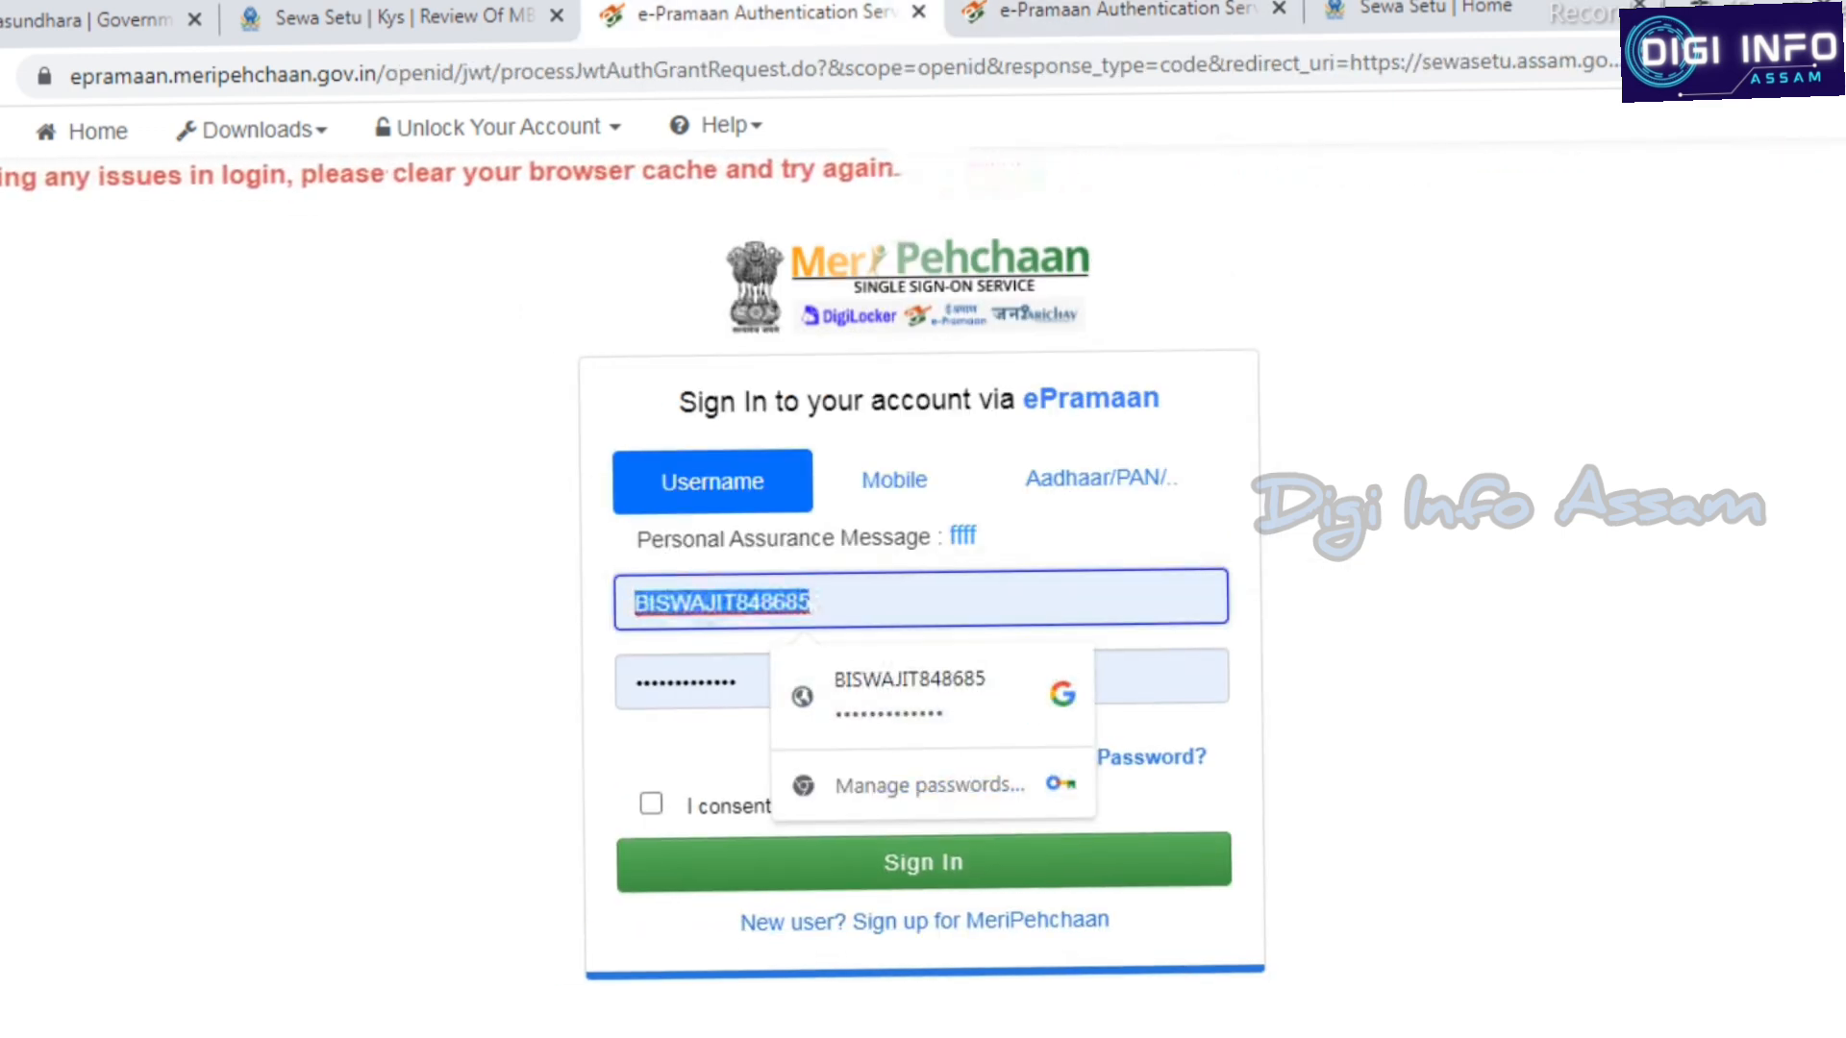
{"action": "key", "text": "BackSpace"}
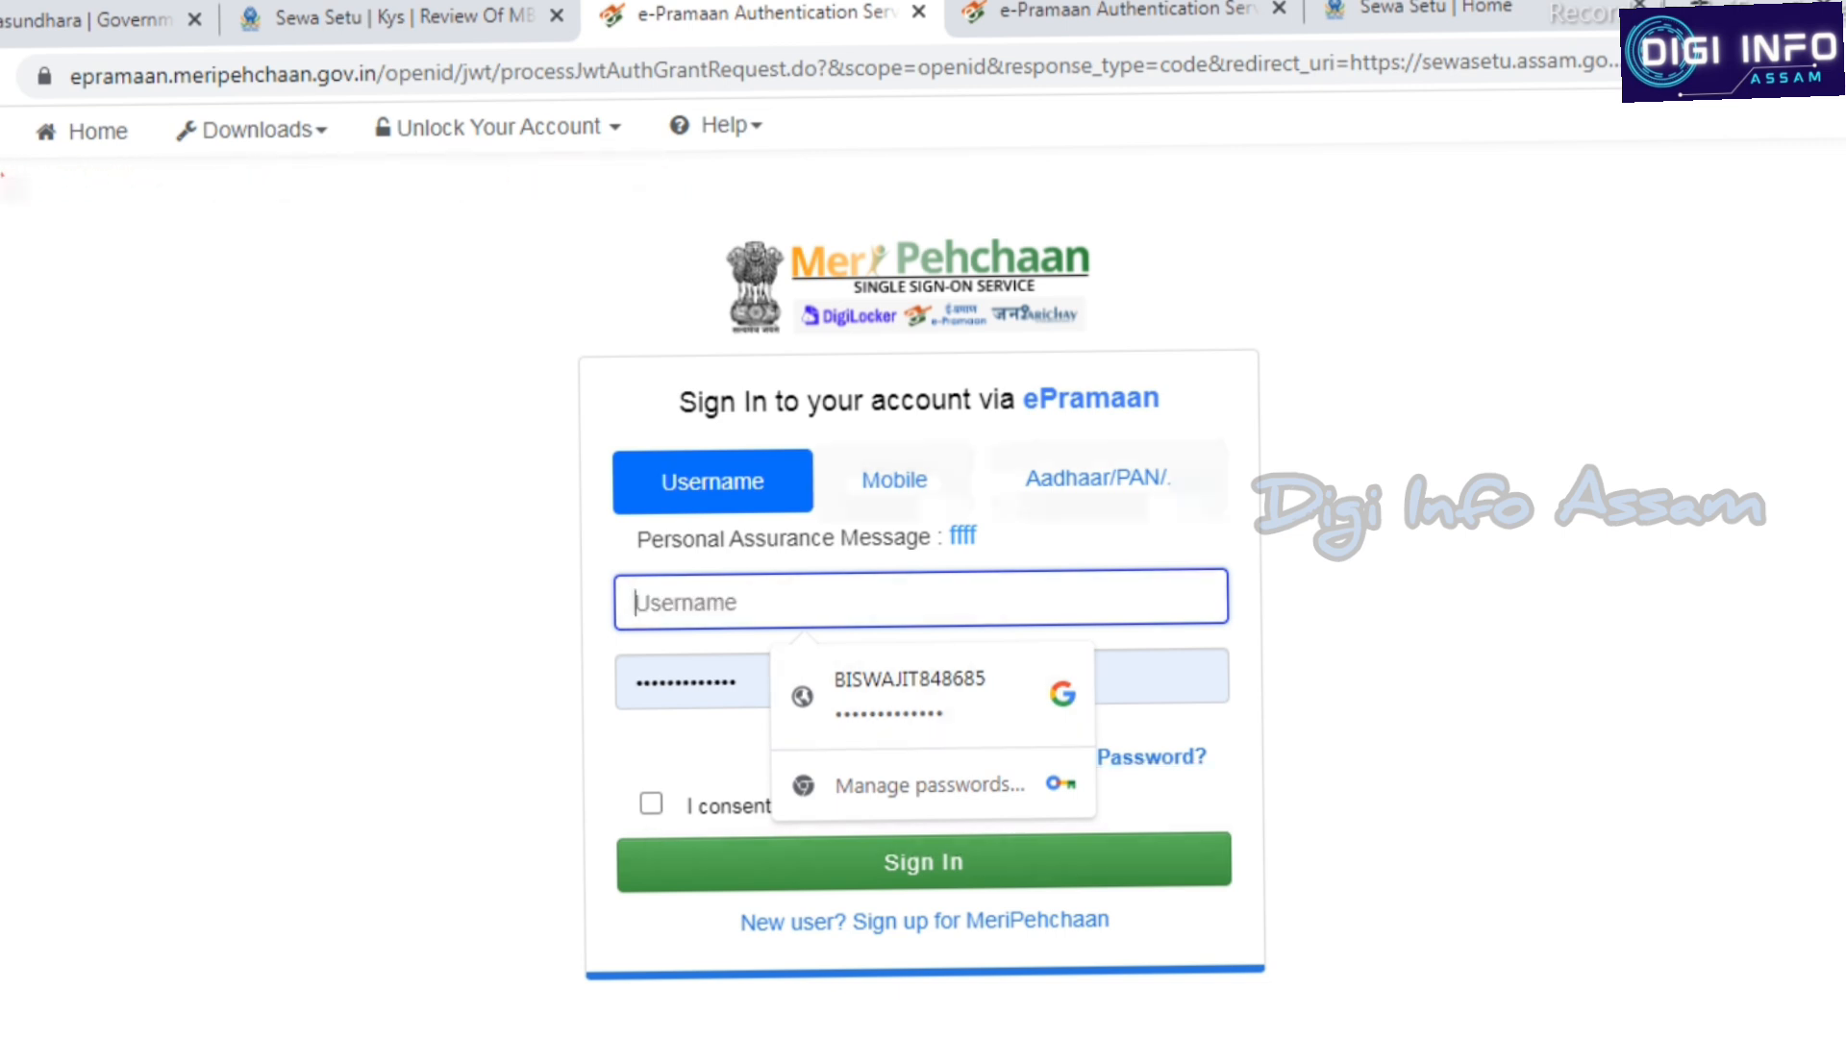
Switch to the Sewa Setu home page and open the login with CSC as the user type
{"action": "left_click", "coordinate": [1124, 12]}
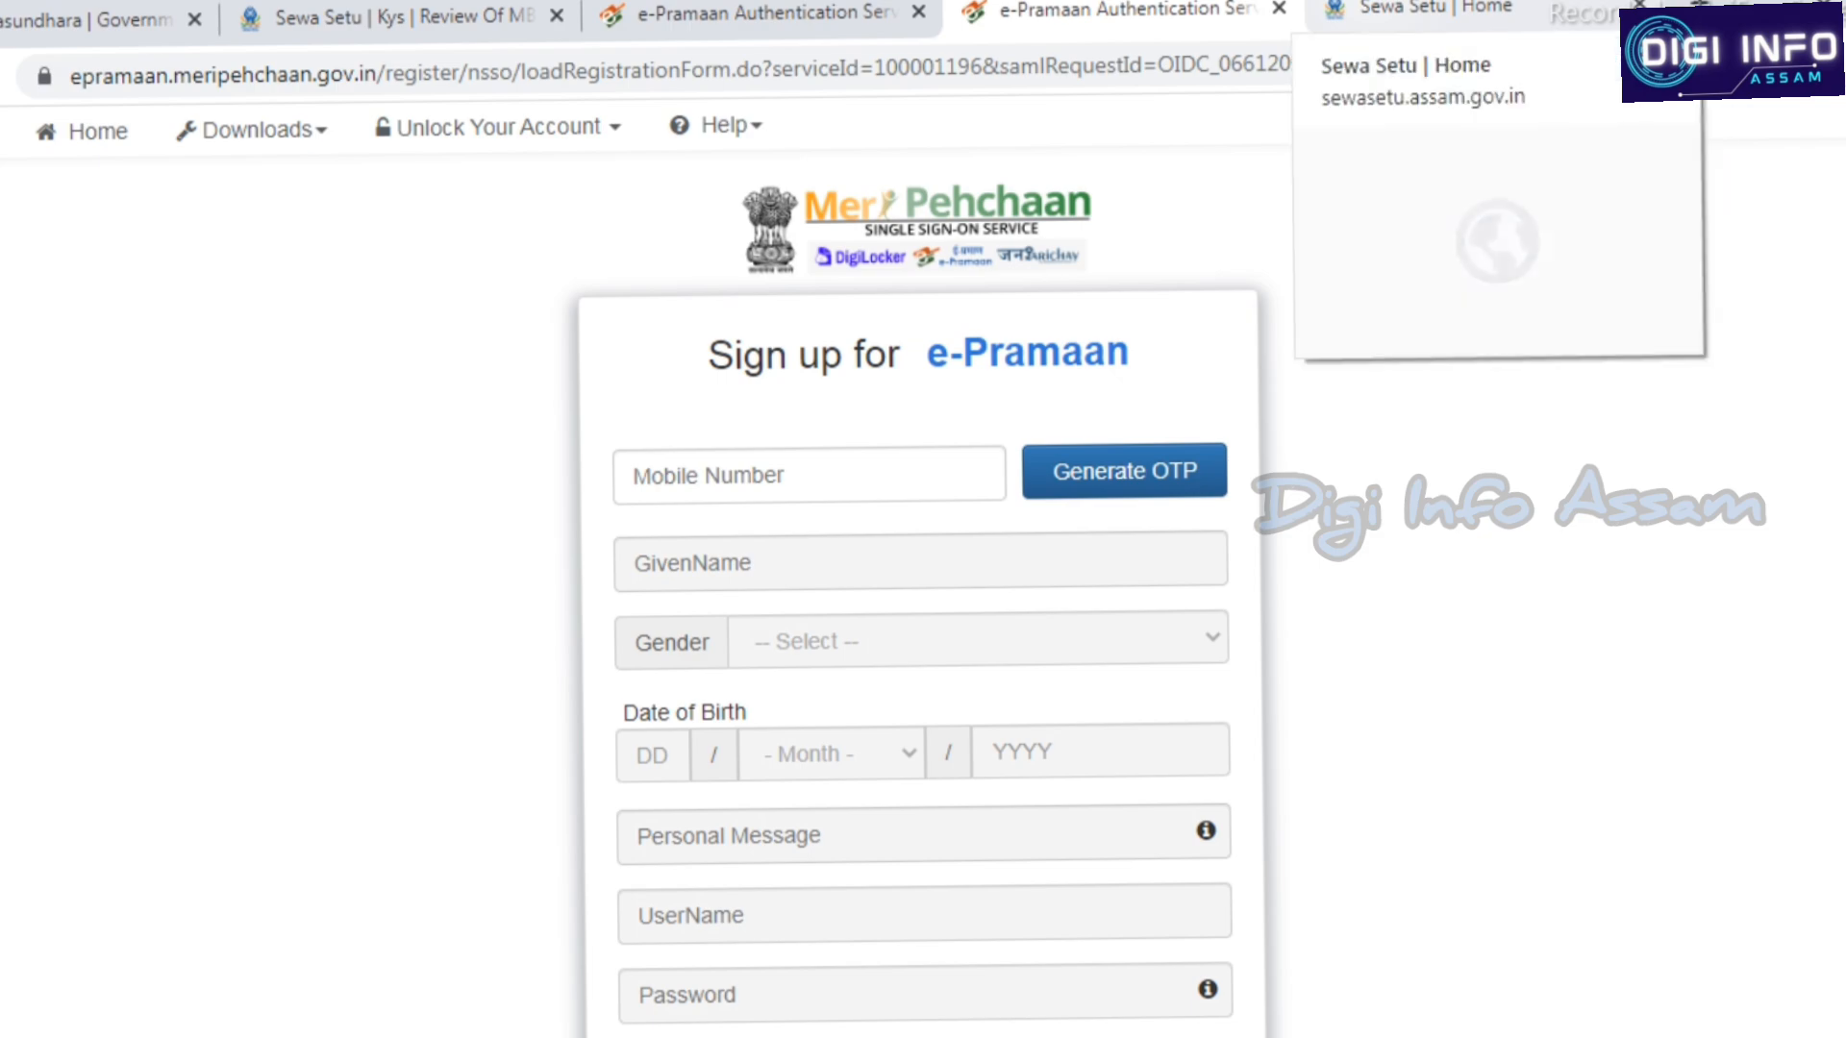
{"action": "left_click", "coordinate": [1422, 10]}
{"action": "scroll", "coordinate": [923, 576], "scroll_direction": "down", "scroll_amount": 8}
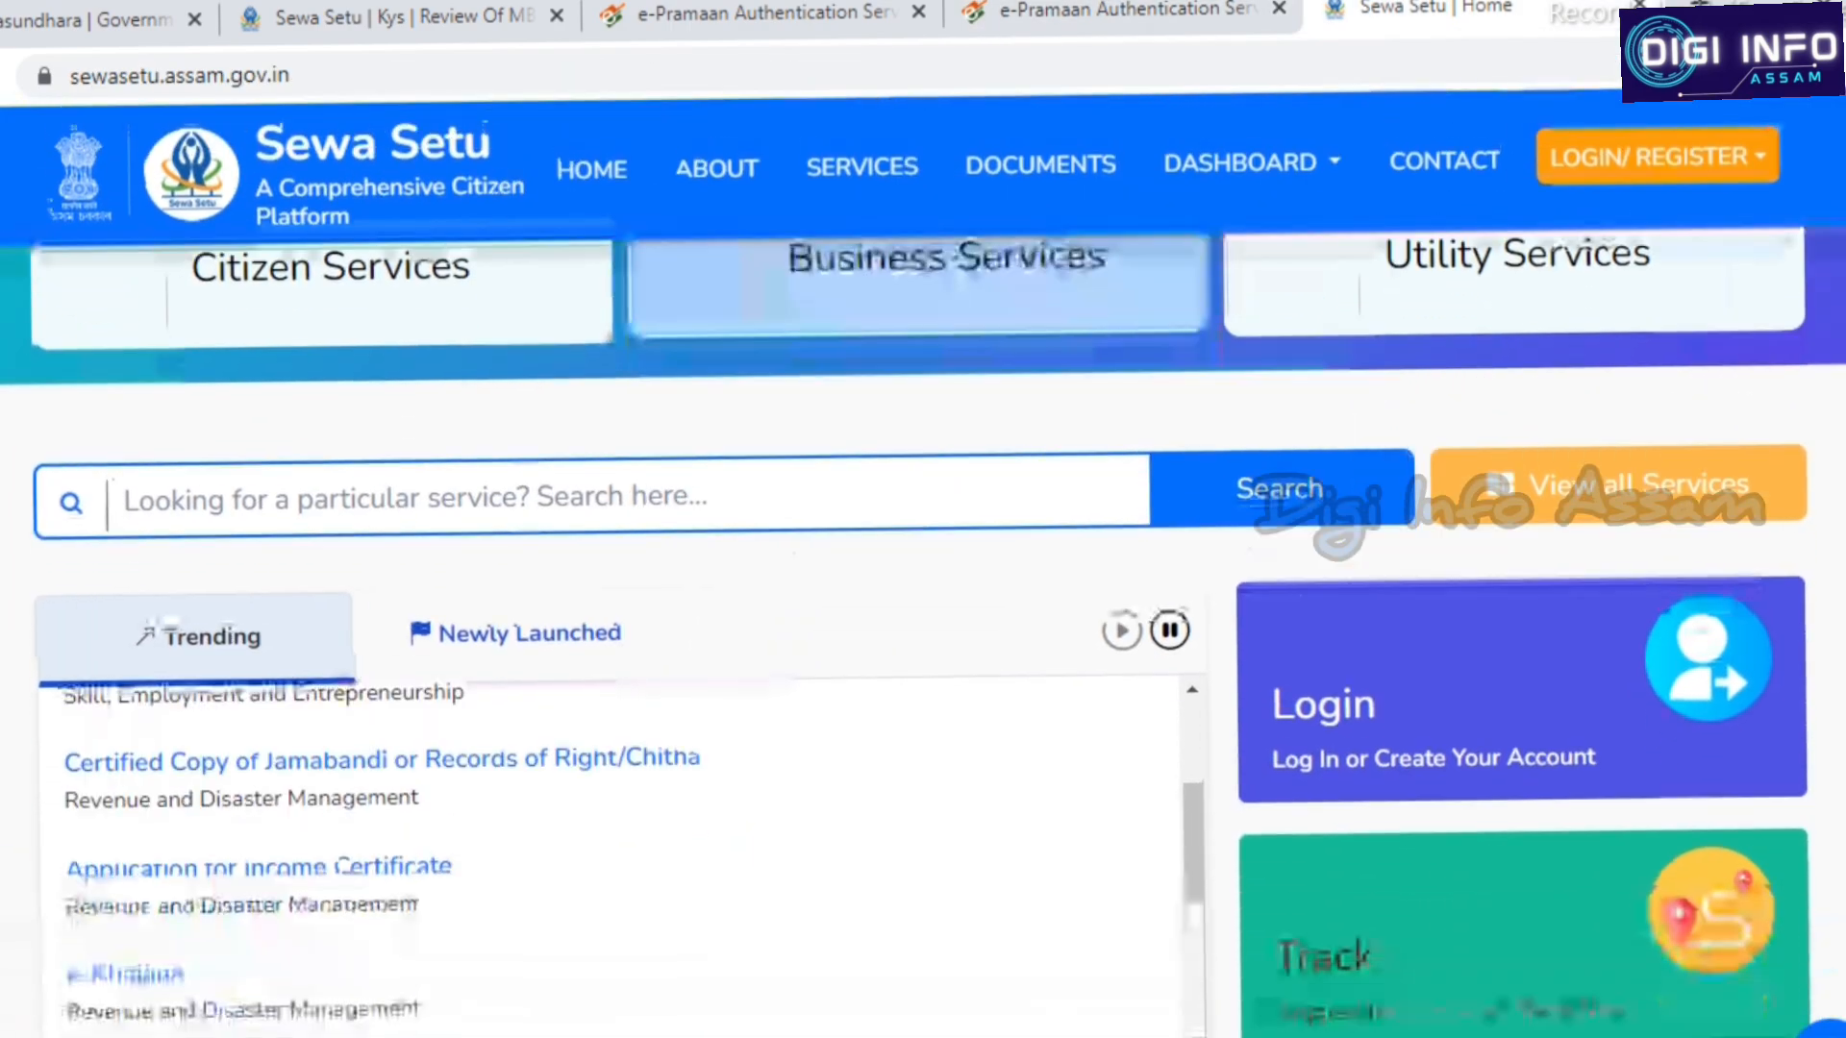
{"action": "left_click", "coordinate": [1441, 707]}
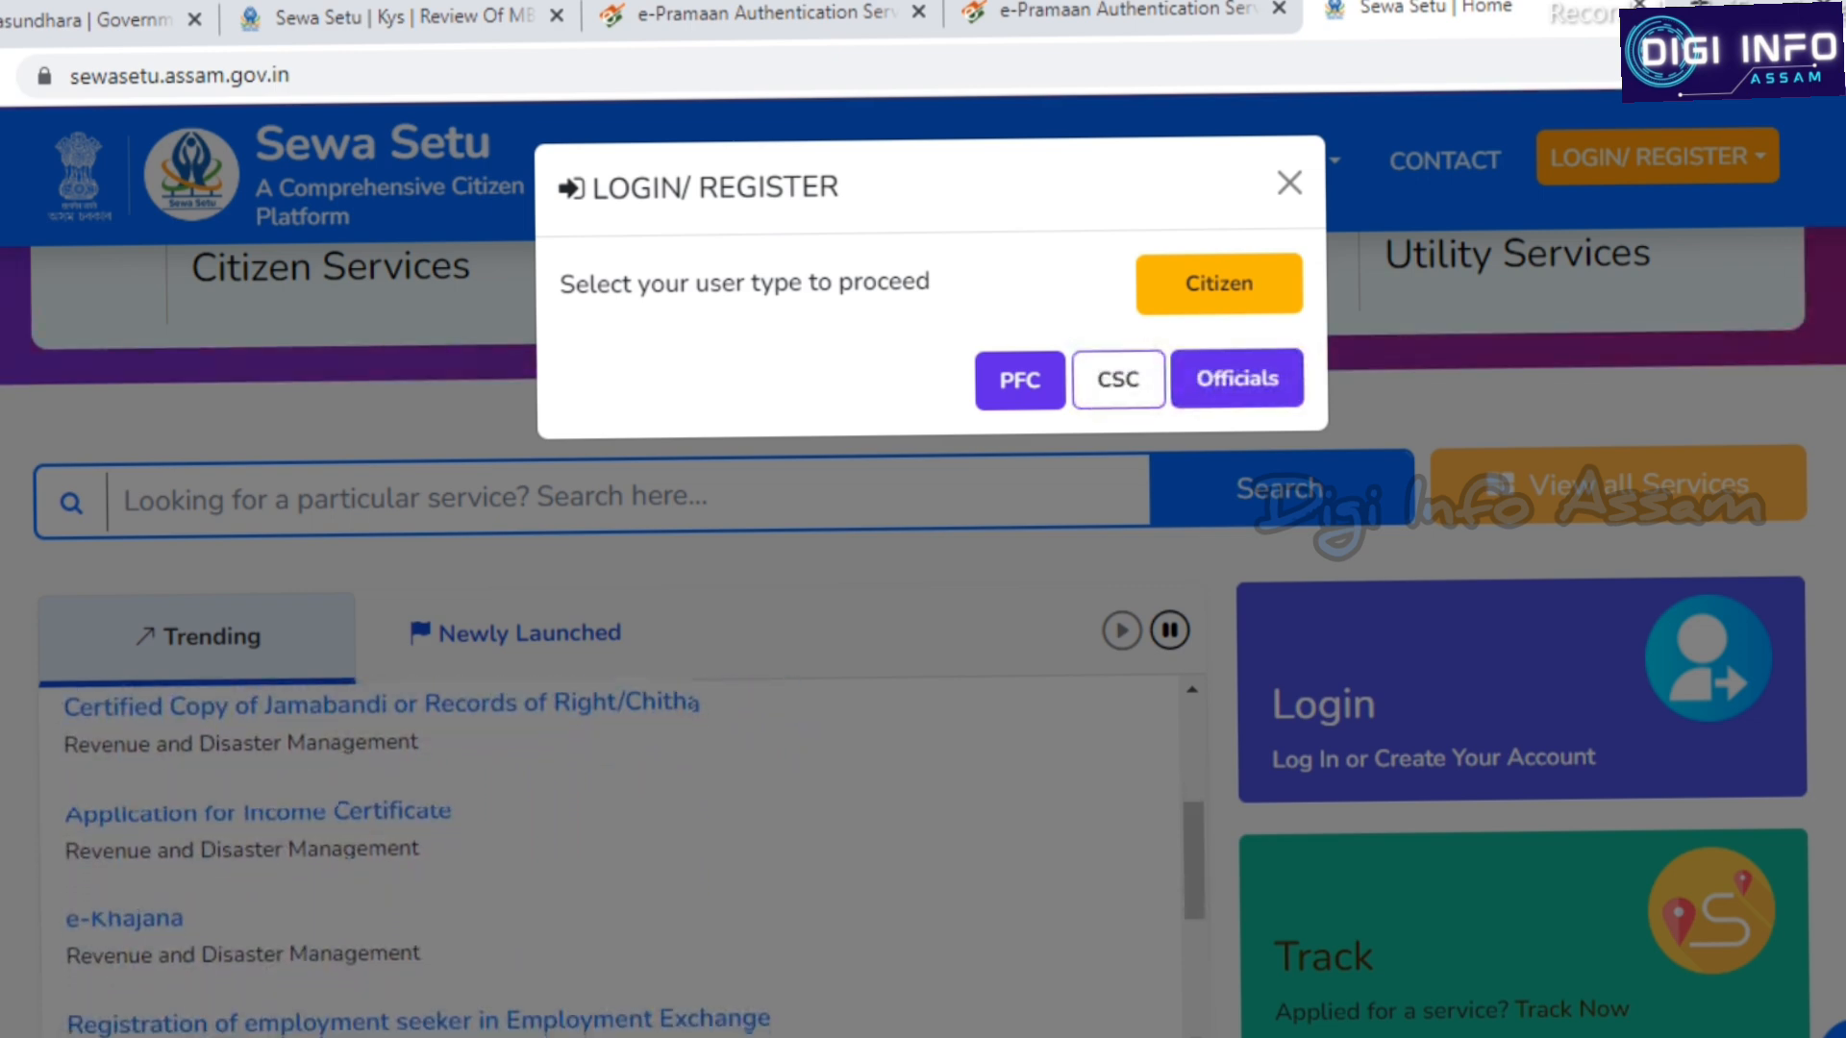
{"action": "left_click", "coordinate": [1117, 379]}
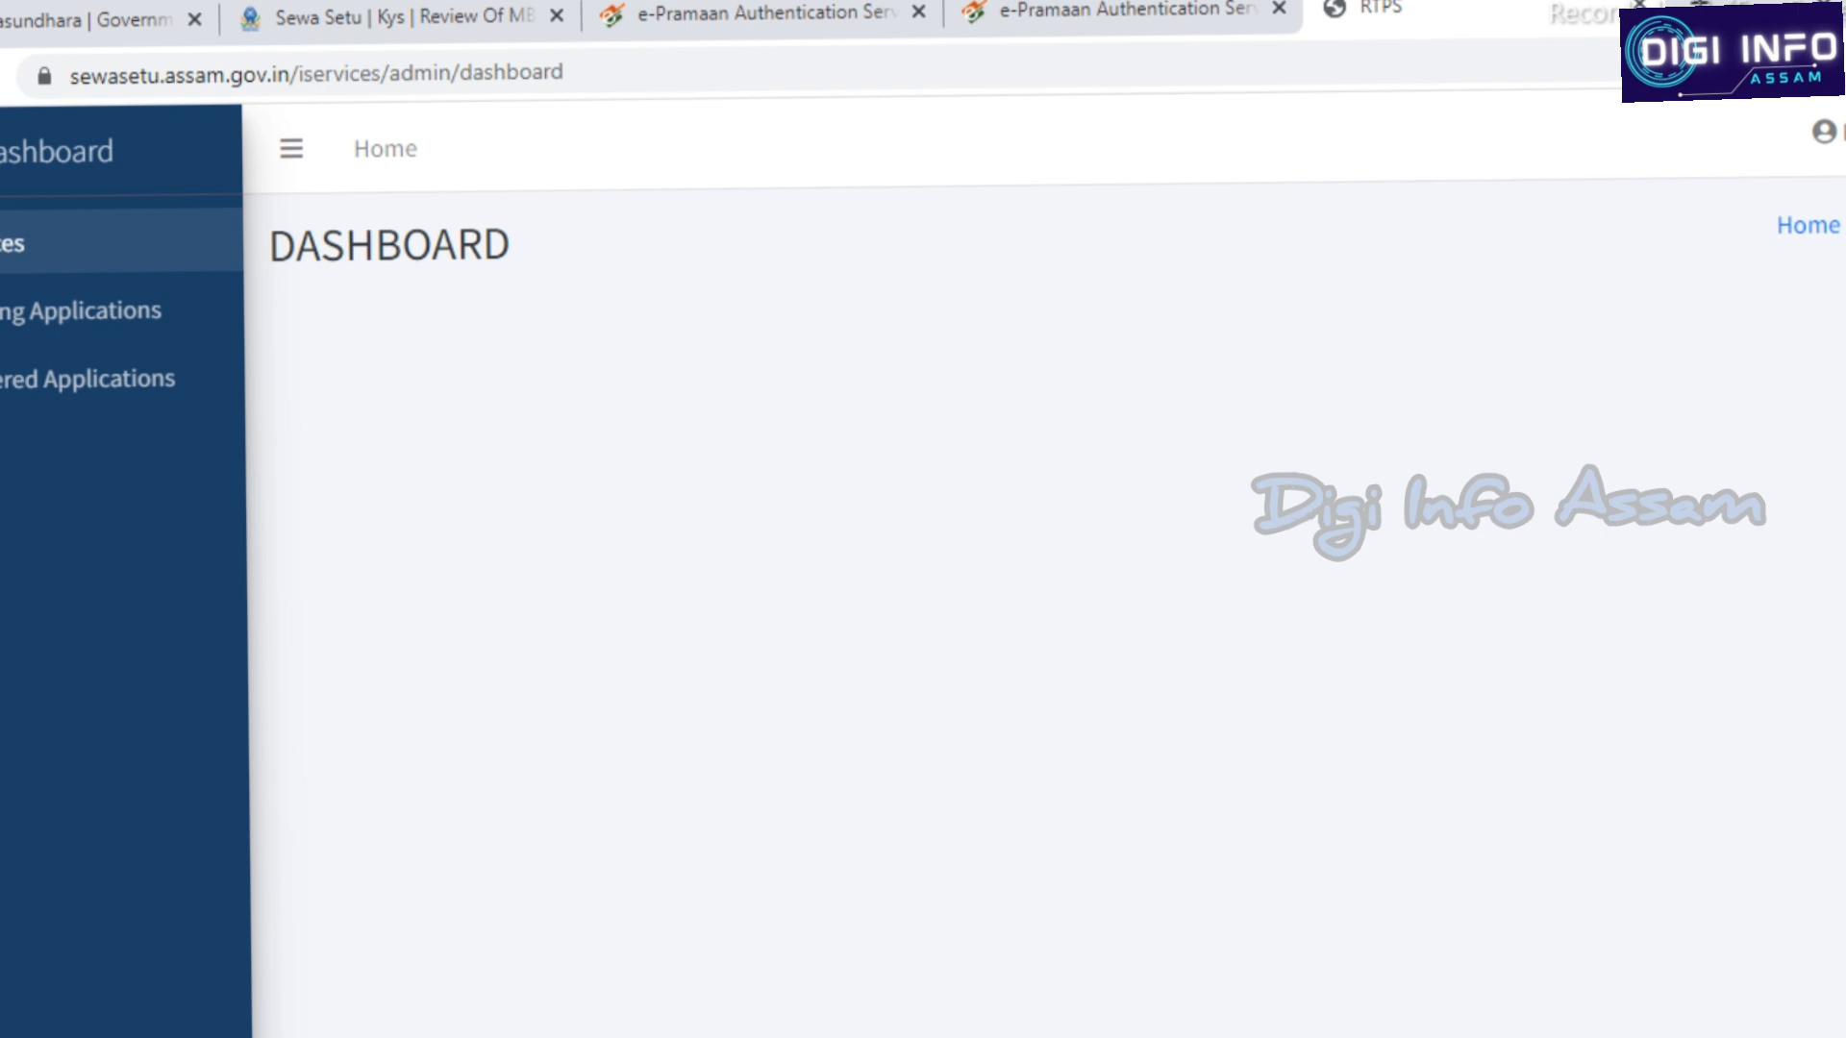
Open the list of all services and search it for the Settlement of Khas and Ceiling Surplus Land service
{"action": "left_click", "coordinate": [13, 244]}
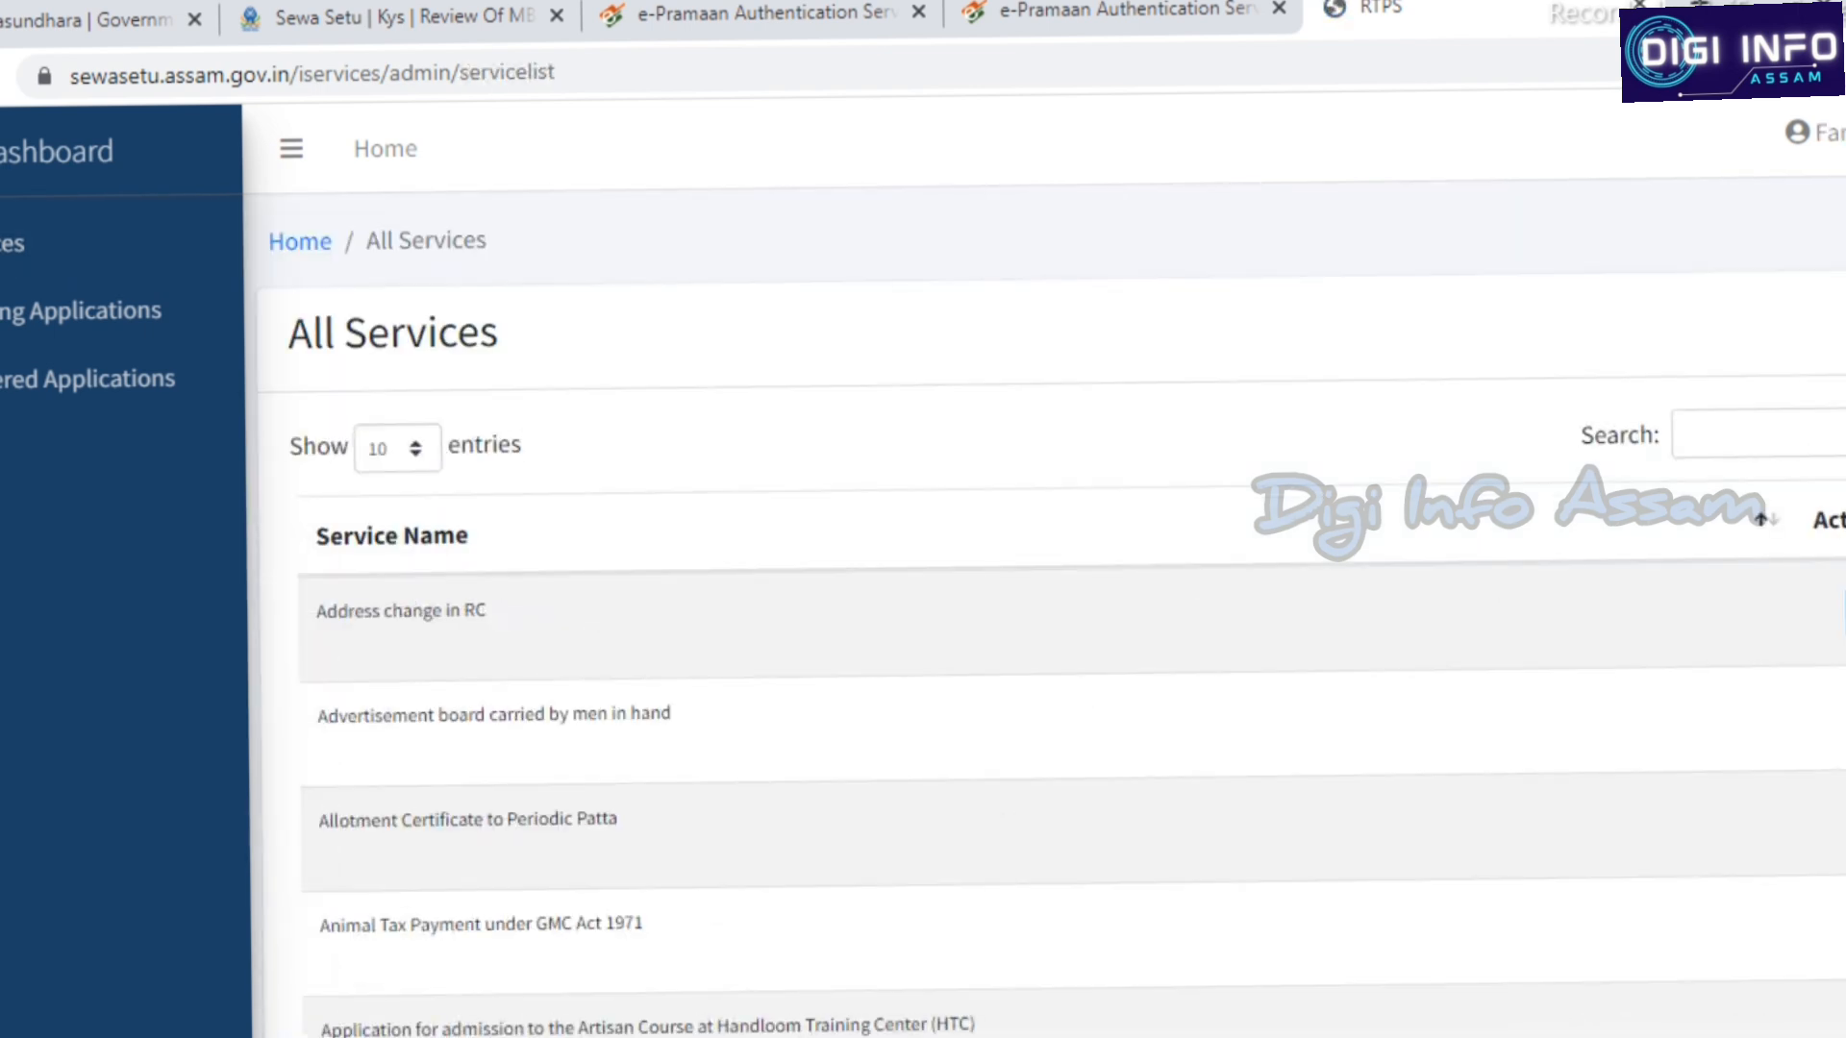
{"action": "scroll", "coordinate": [1048, 577], "scroll_direction": "down", "scroll_amount": 2}
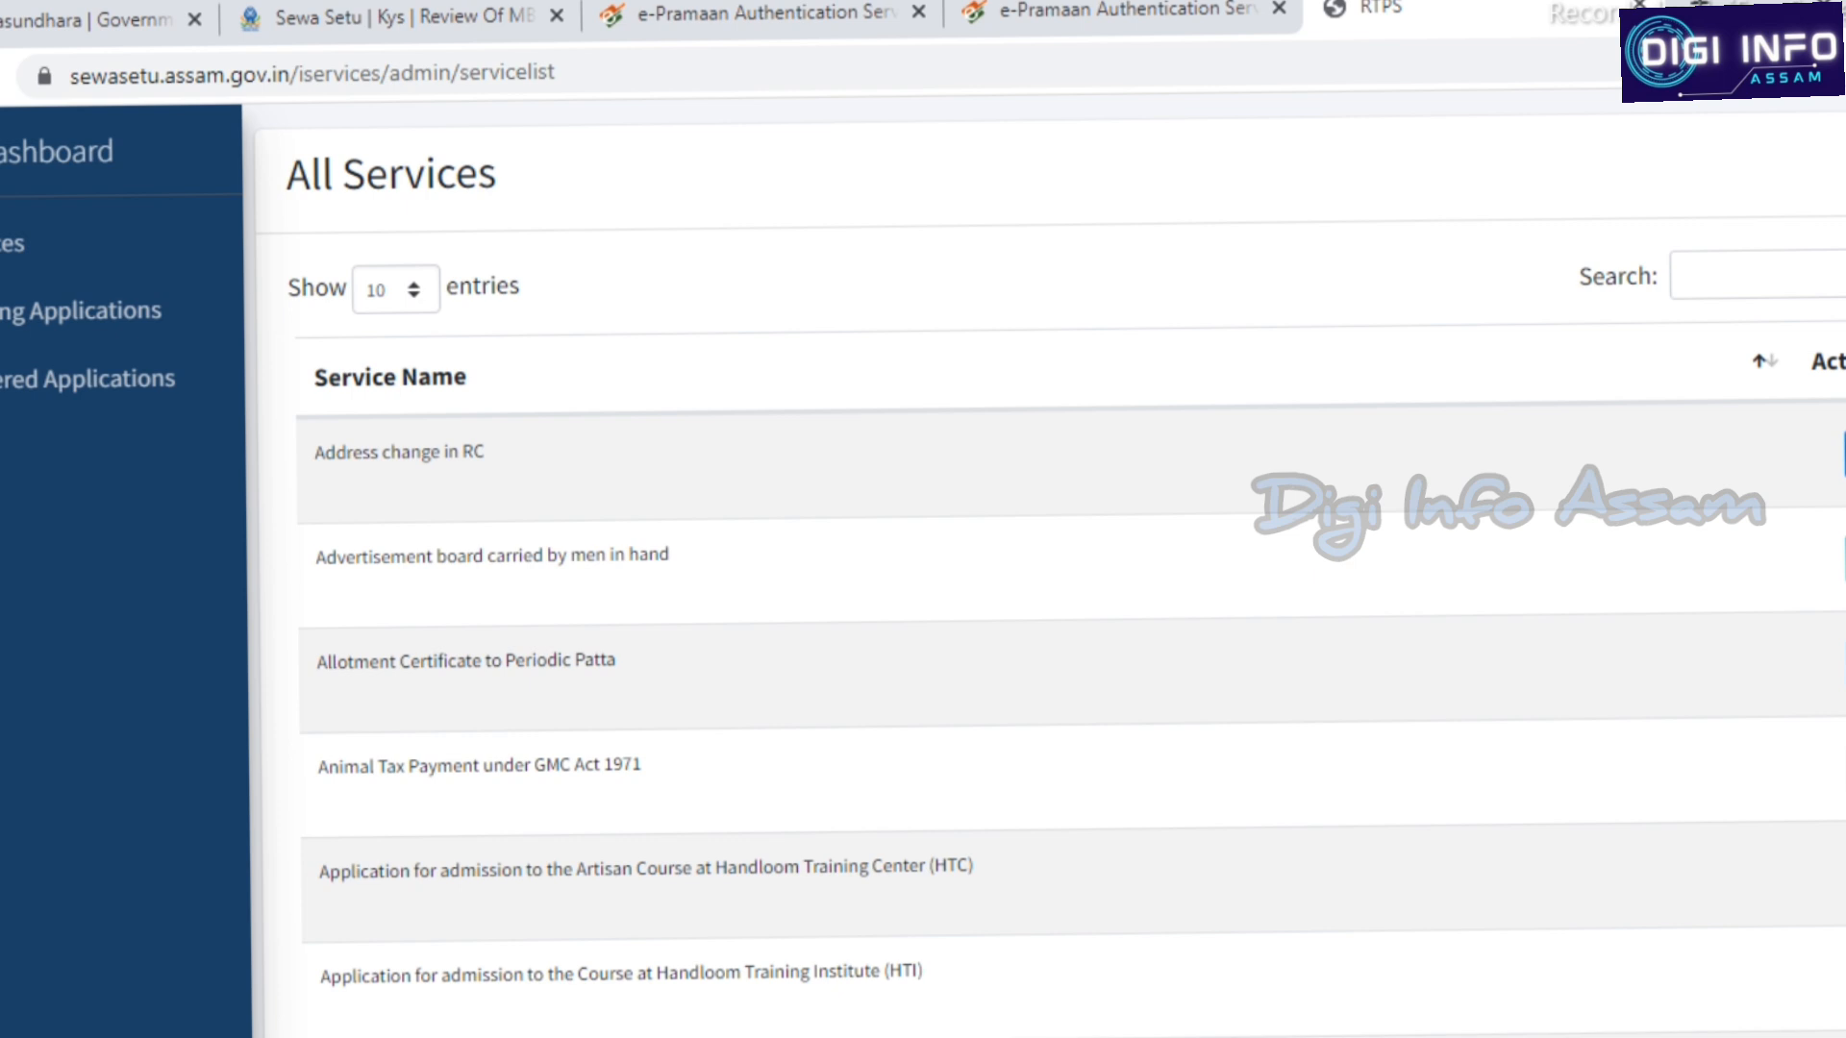
{"action": "left_click", "coordinate": [1730, 276]}
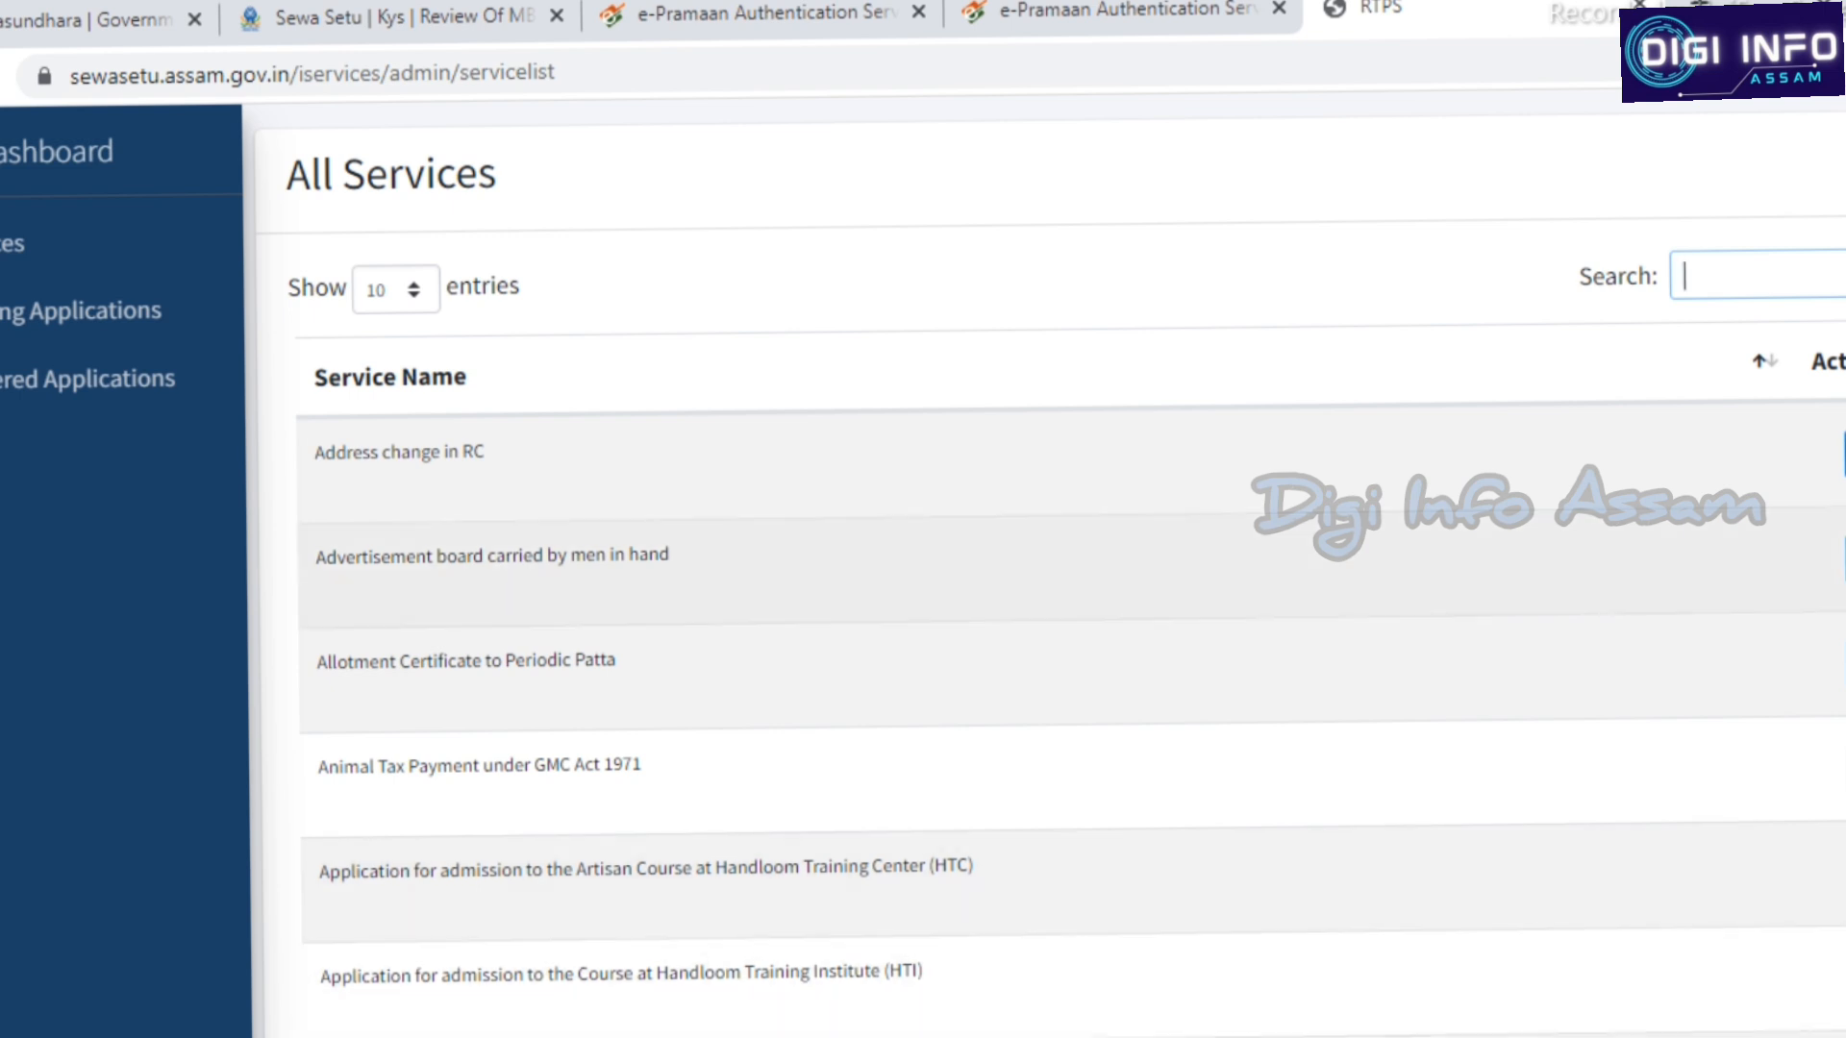
{"action": "right_click", "coordinate": [1769, 275]}
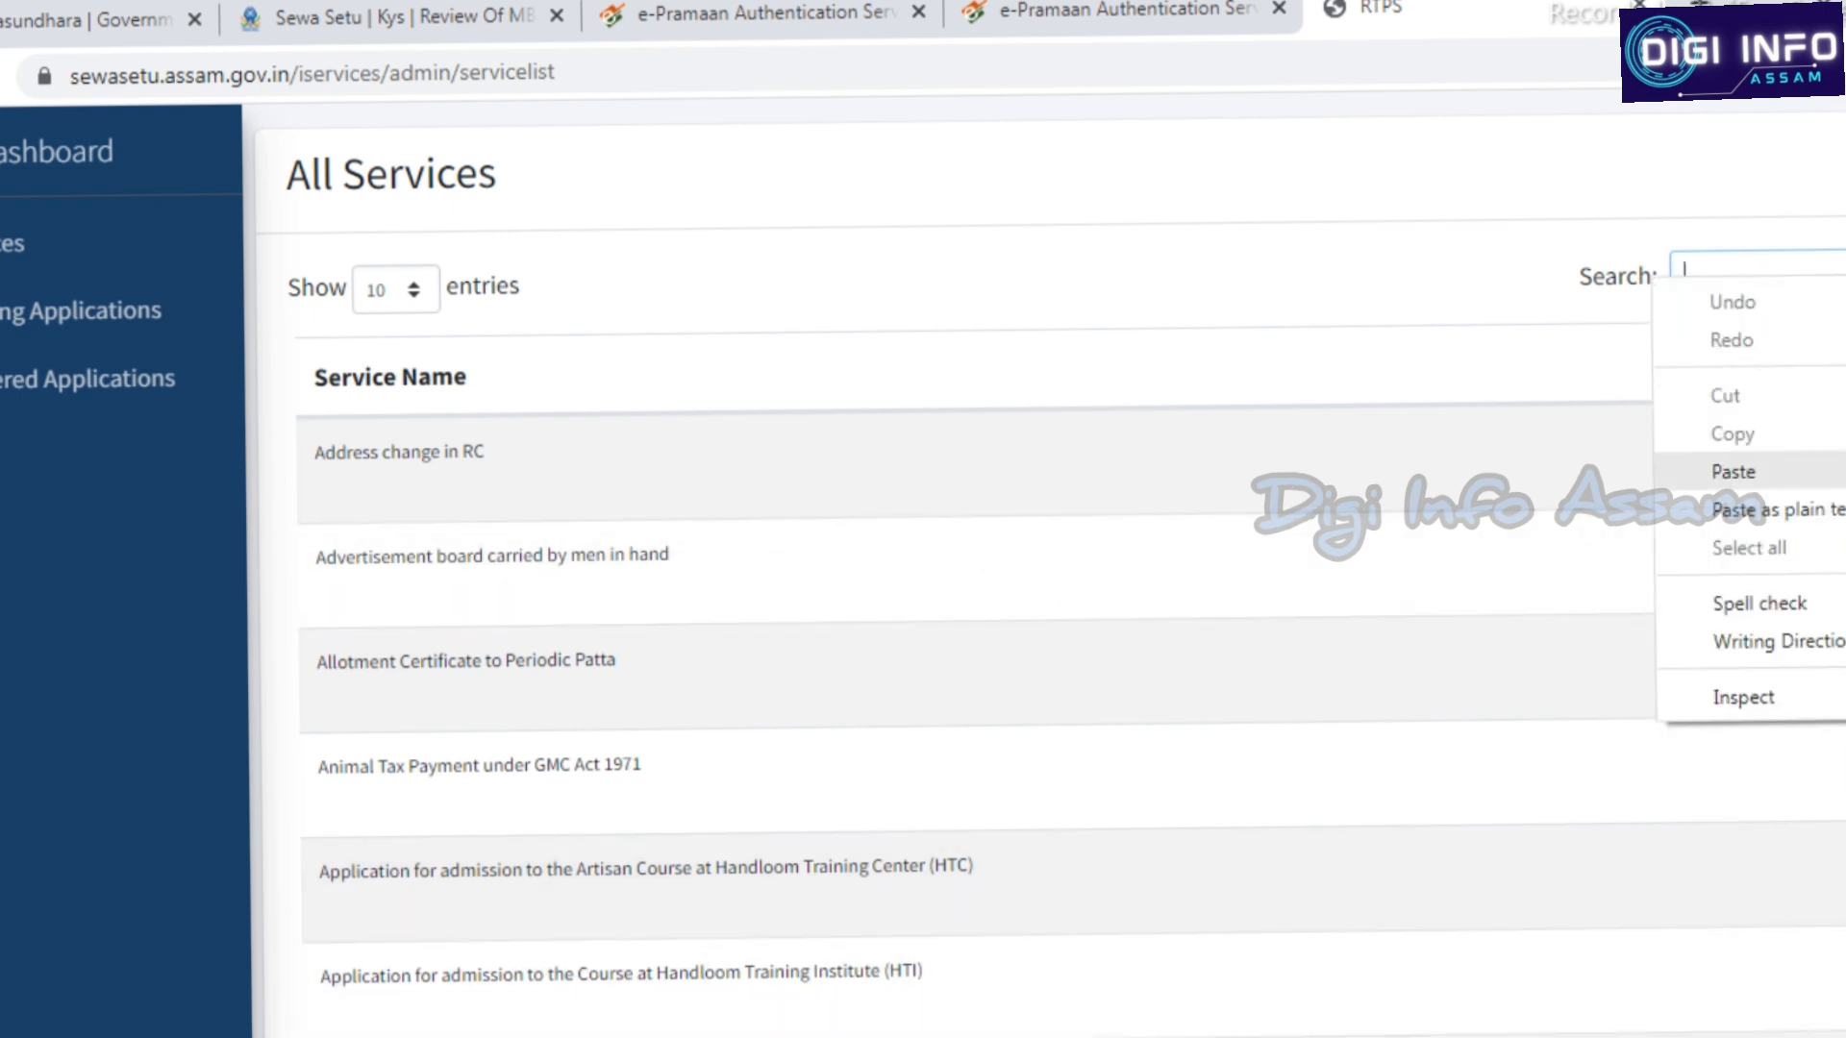
{"action": "left_click", "coordinate": [1733, 471]}
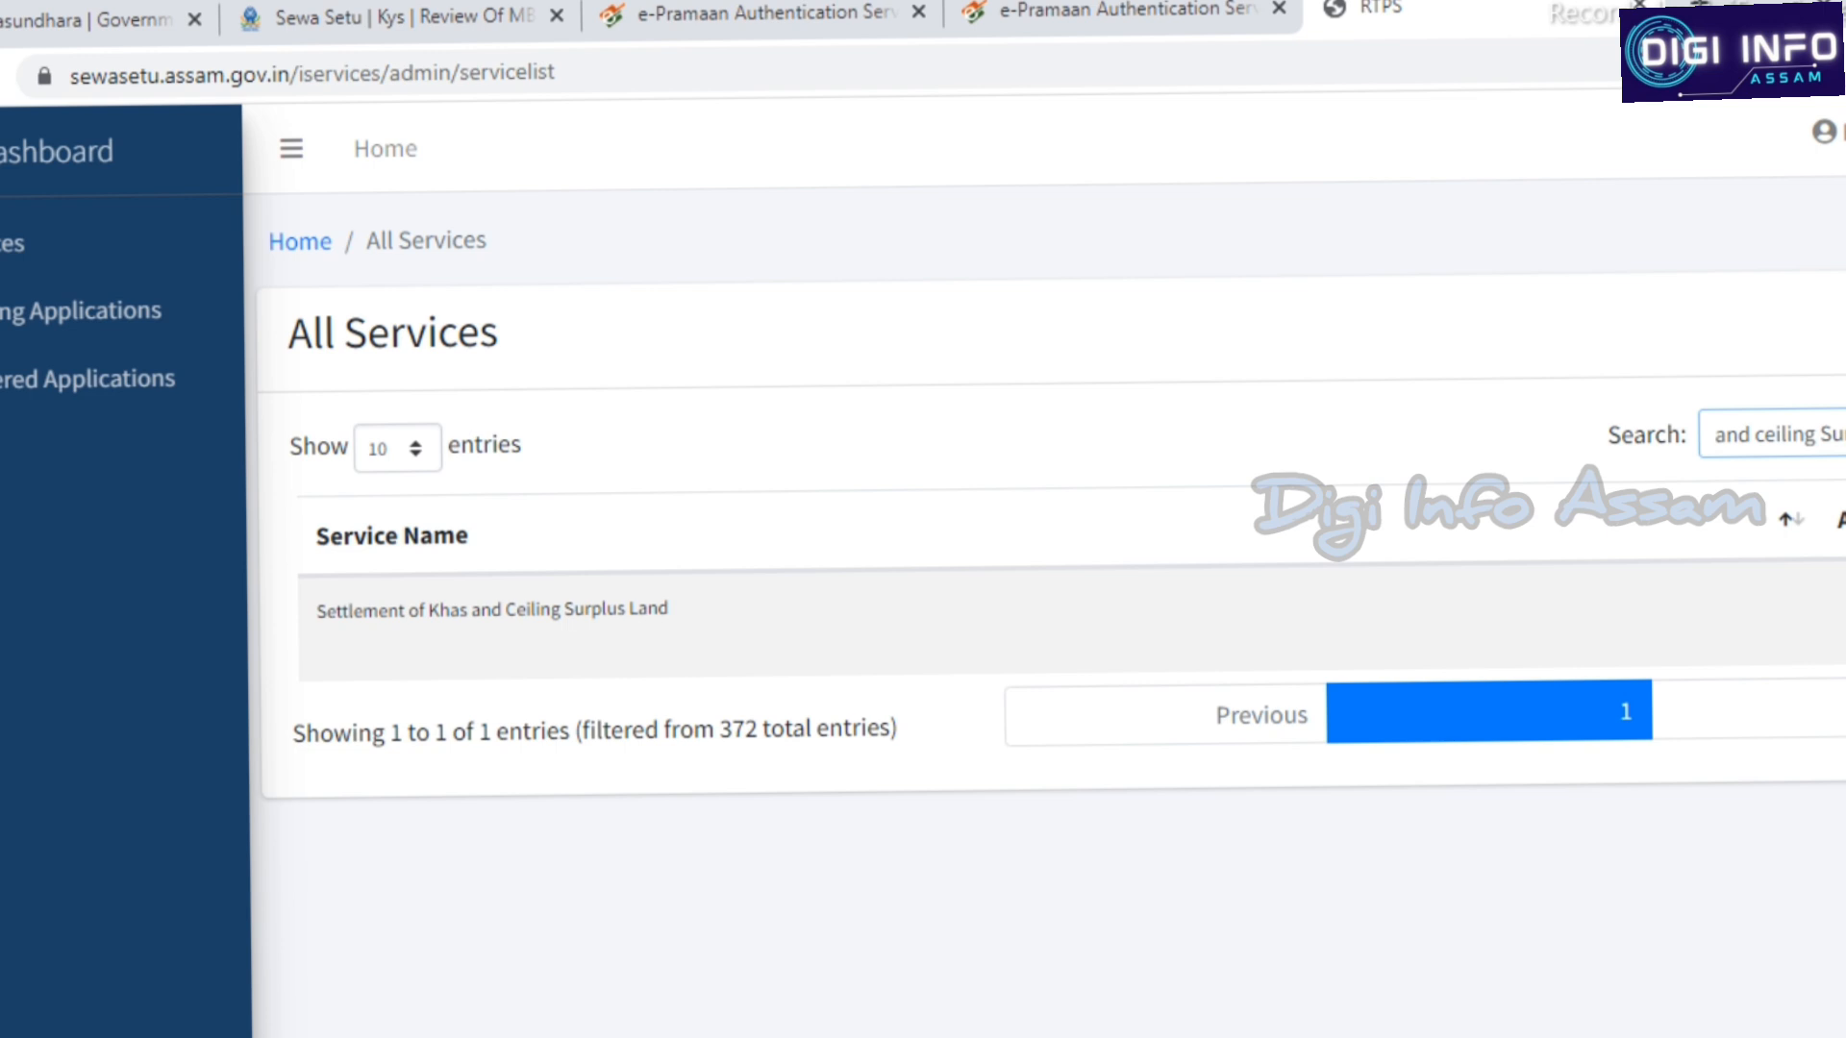
{"action": "key", "text": "ctrl+a"}
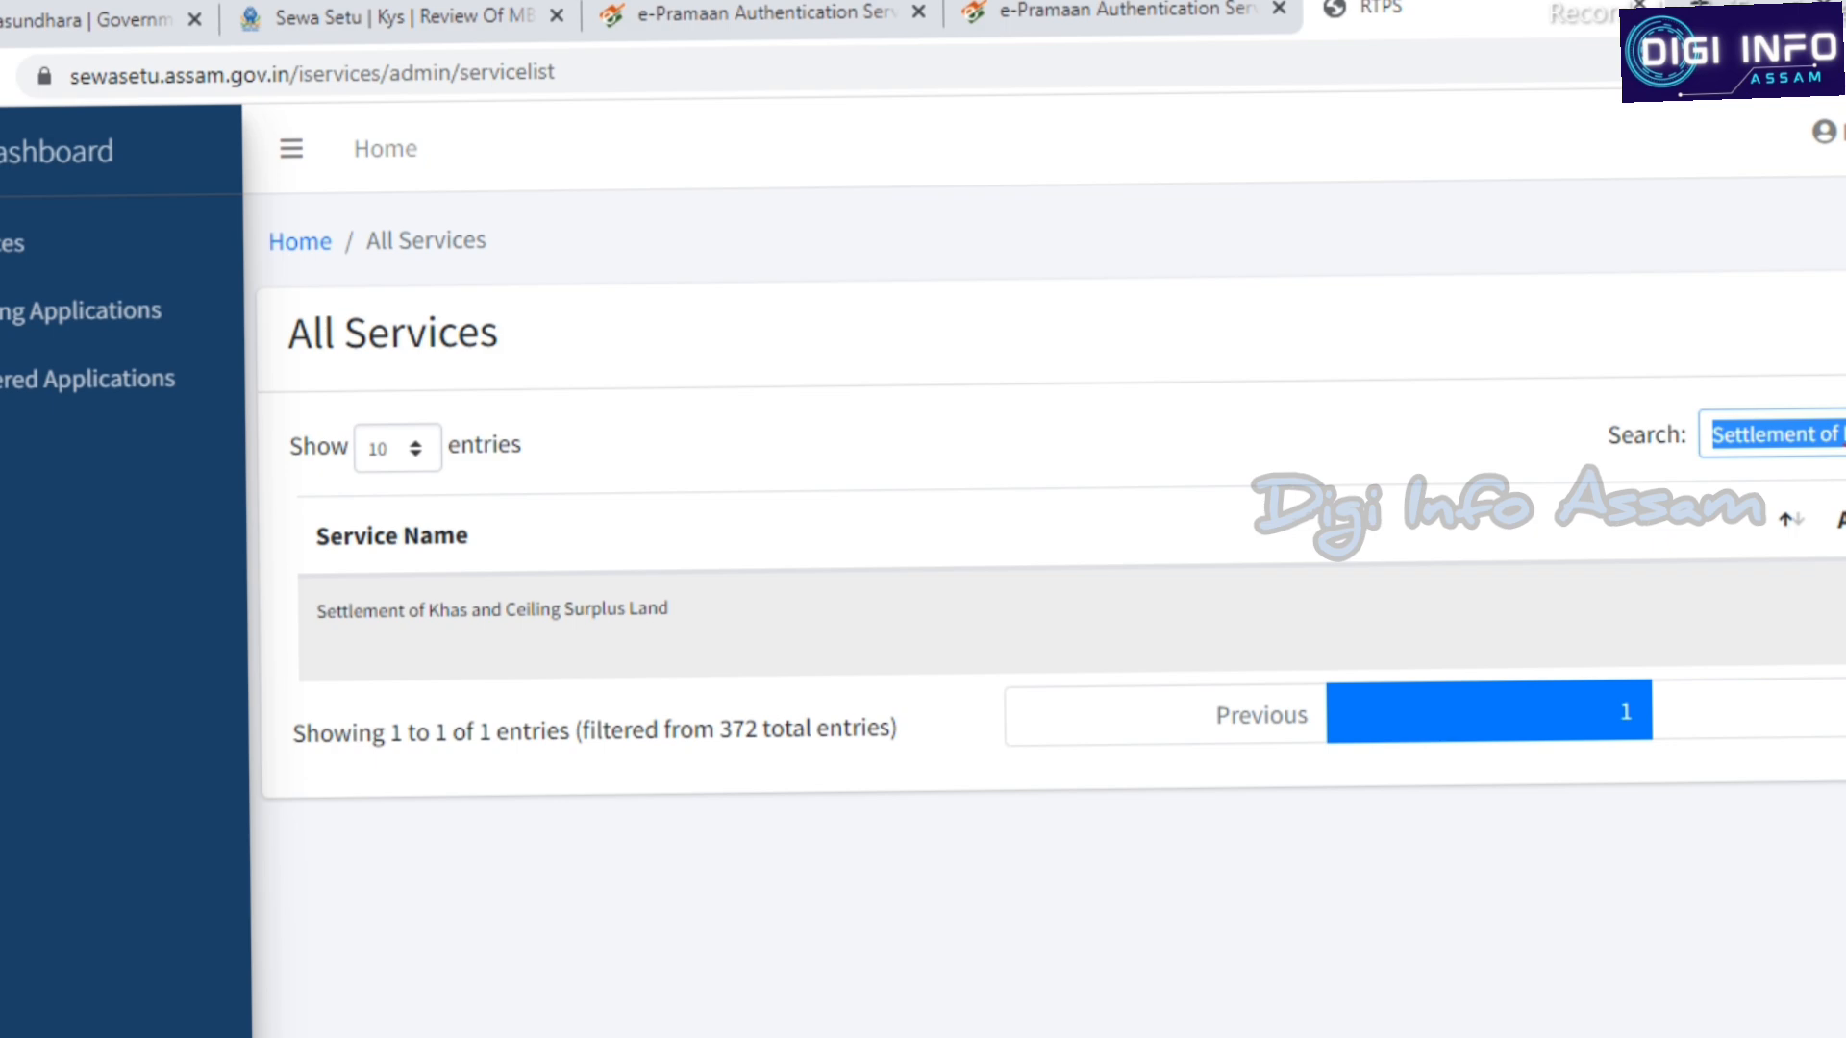
Open the Settlement of Khas and Ceiling Surplus Land service page and apply for the service
{"action": "left_click", "coordinate": [1840, 612]}
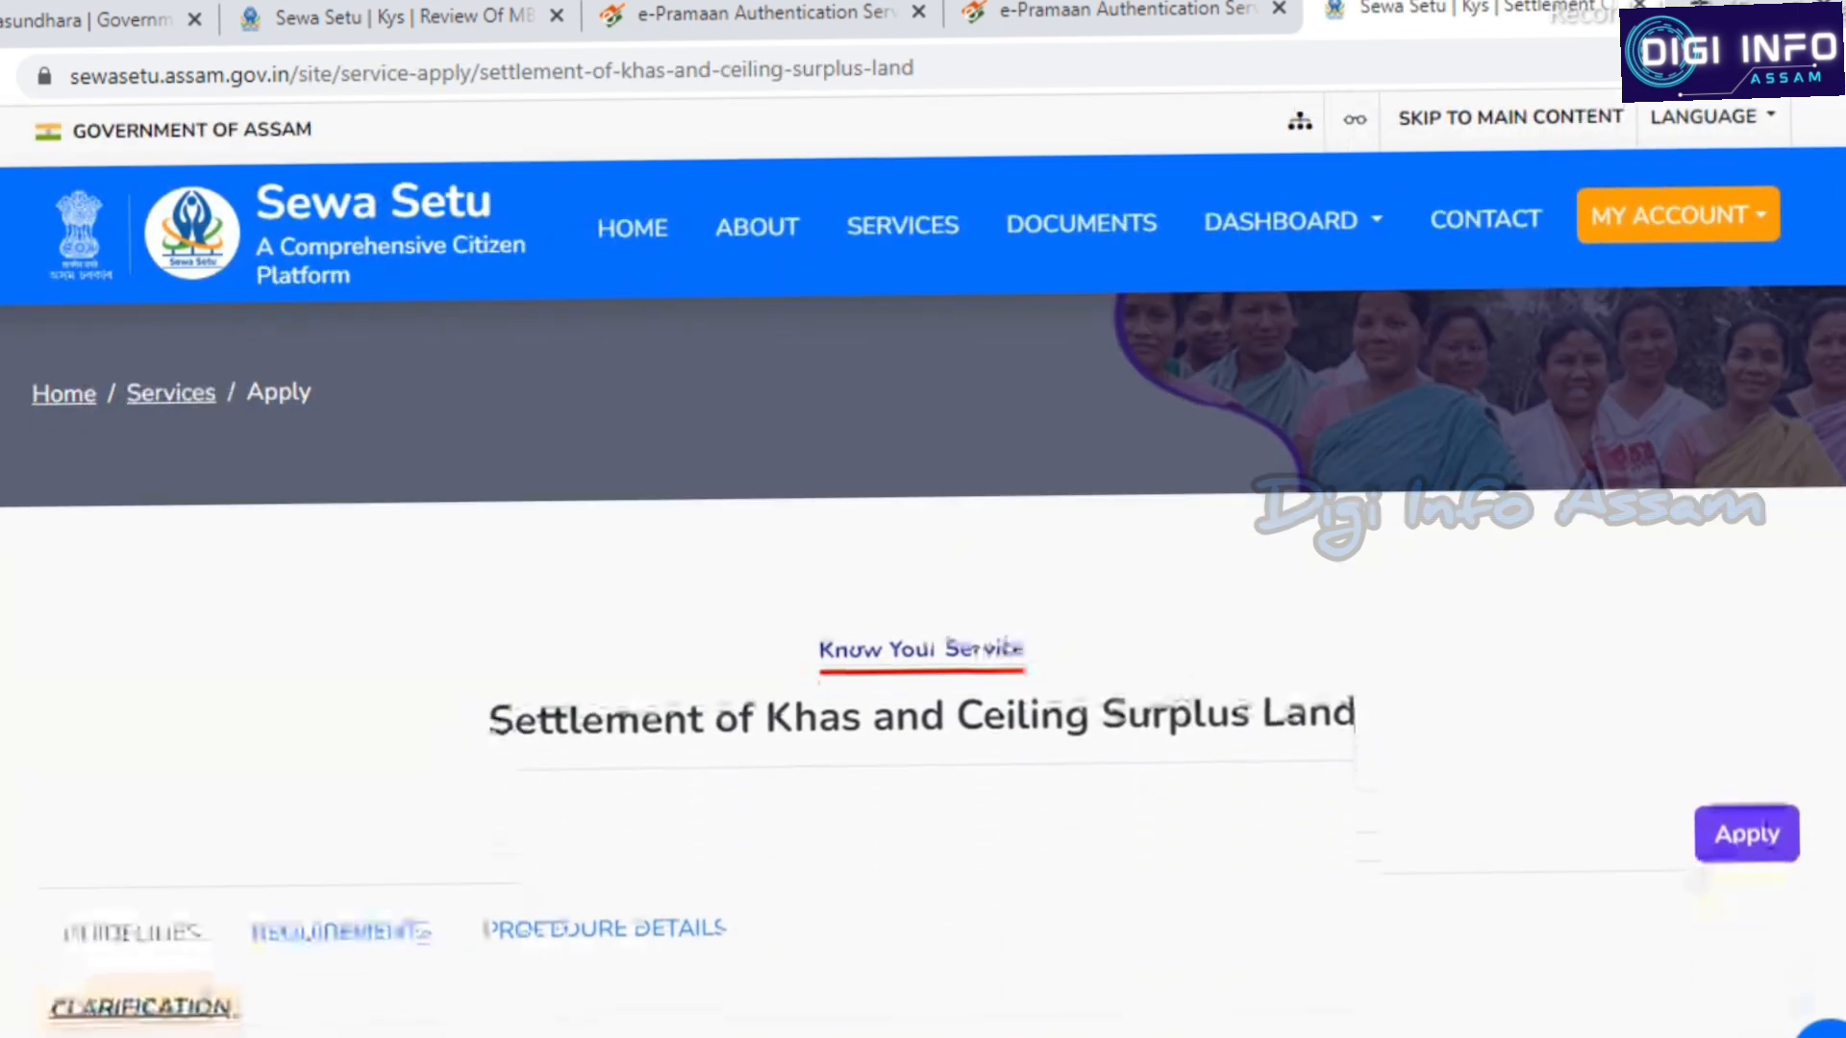
{"action": "scroll", "coordinate": [922, 577], "scroll_direction": "down", "scroll_amount": 5}
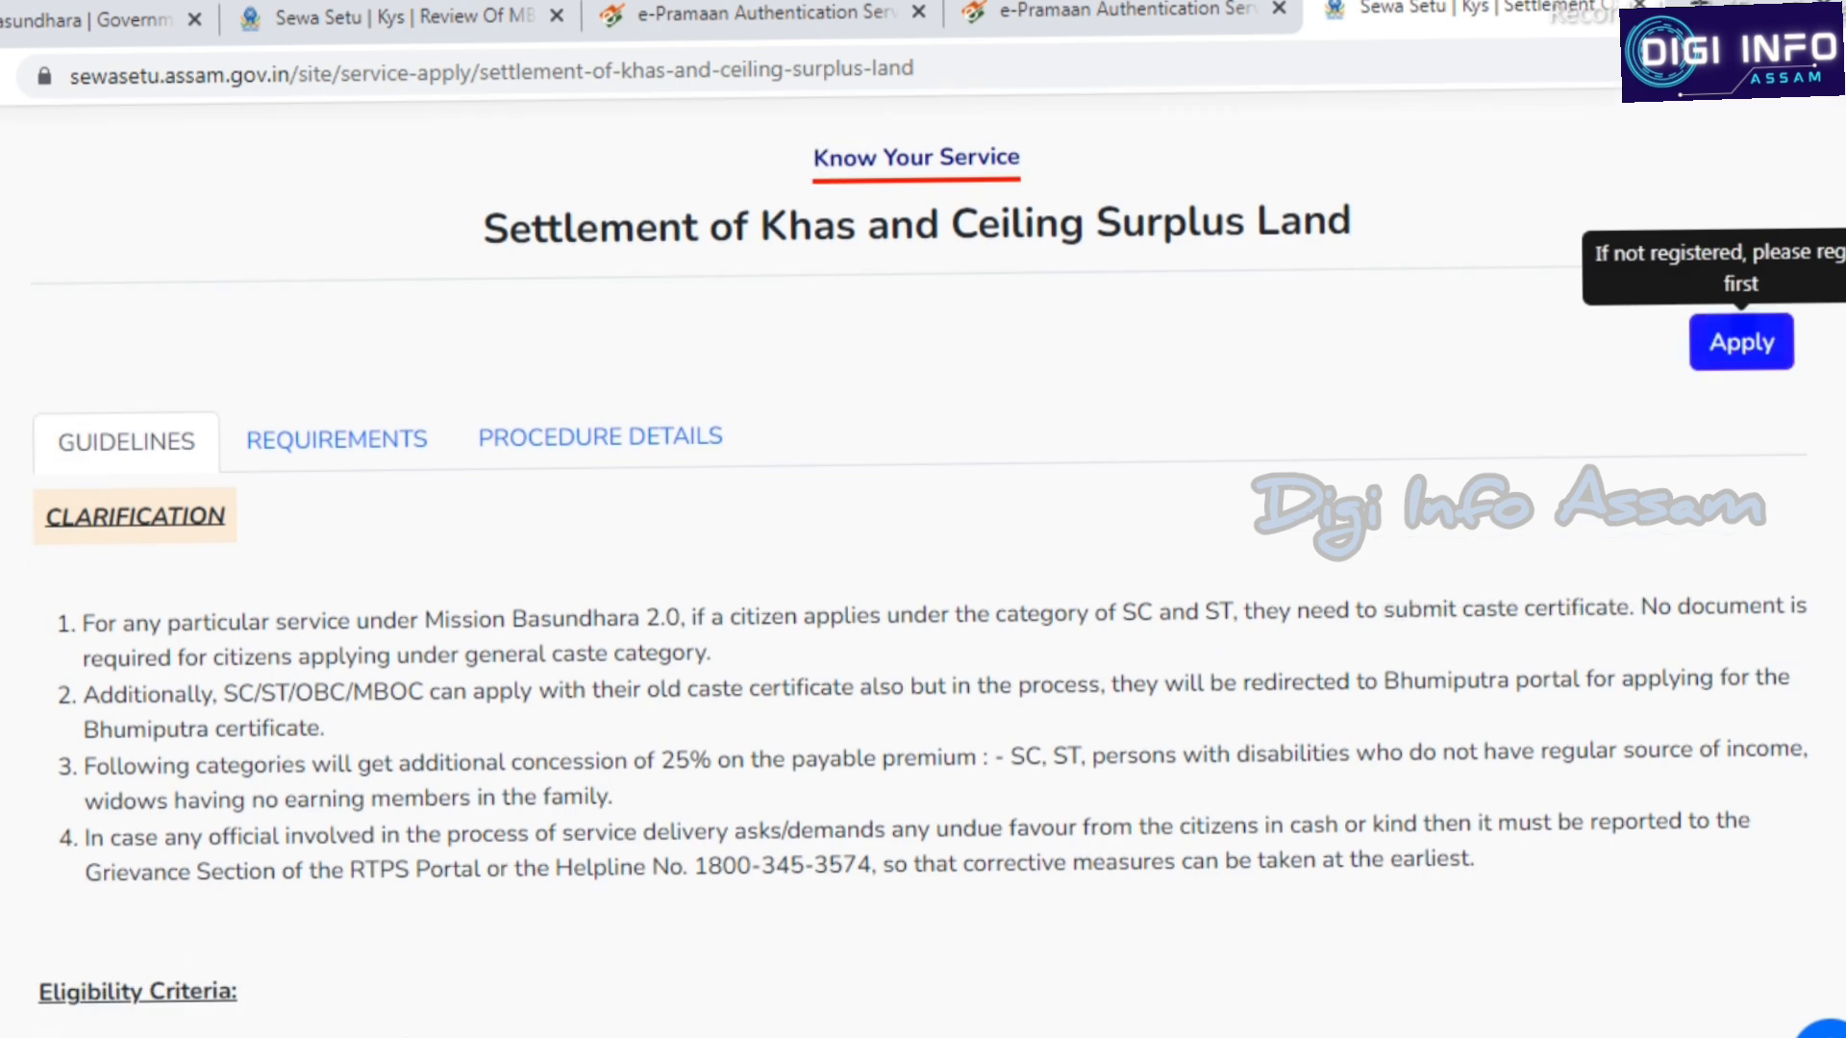
{"action": "left_click", "coordinate": [1741, 342]}
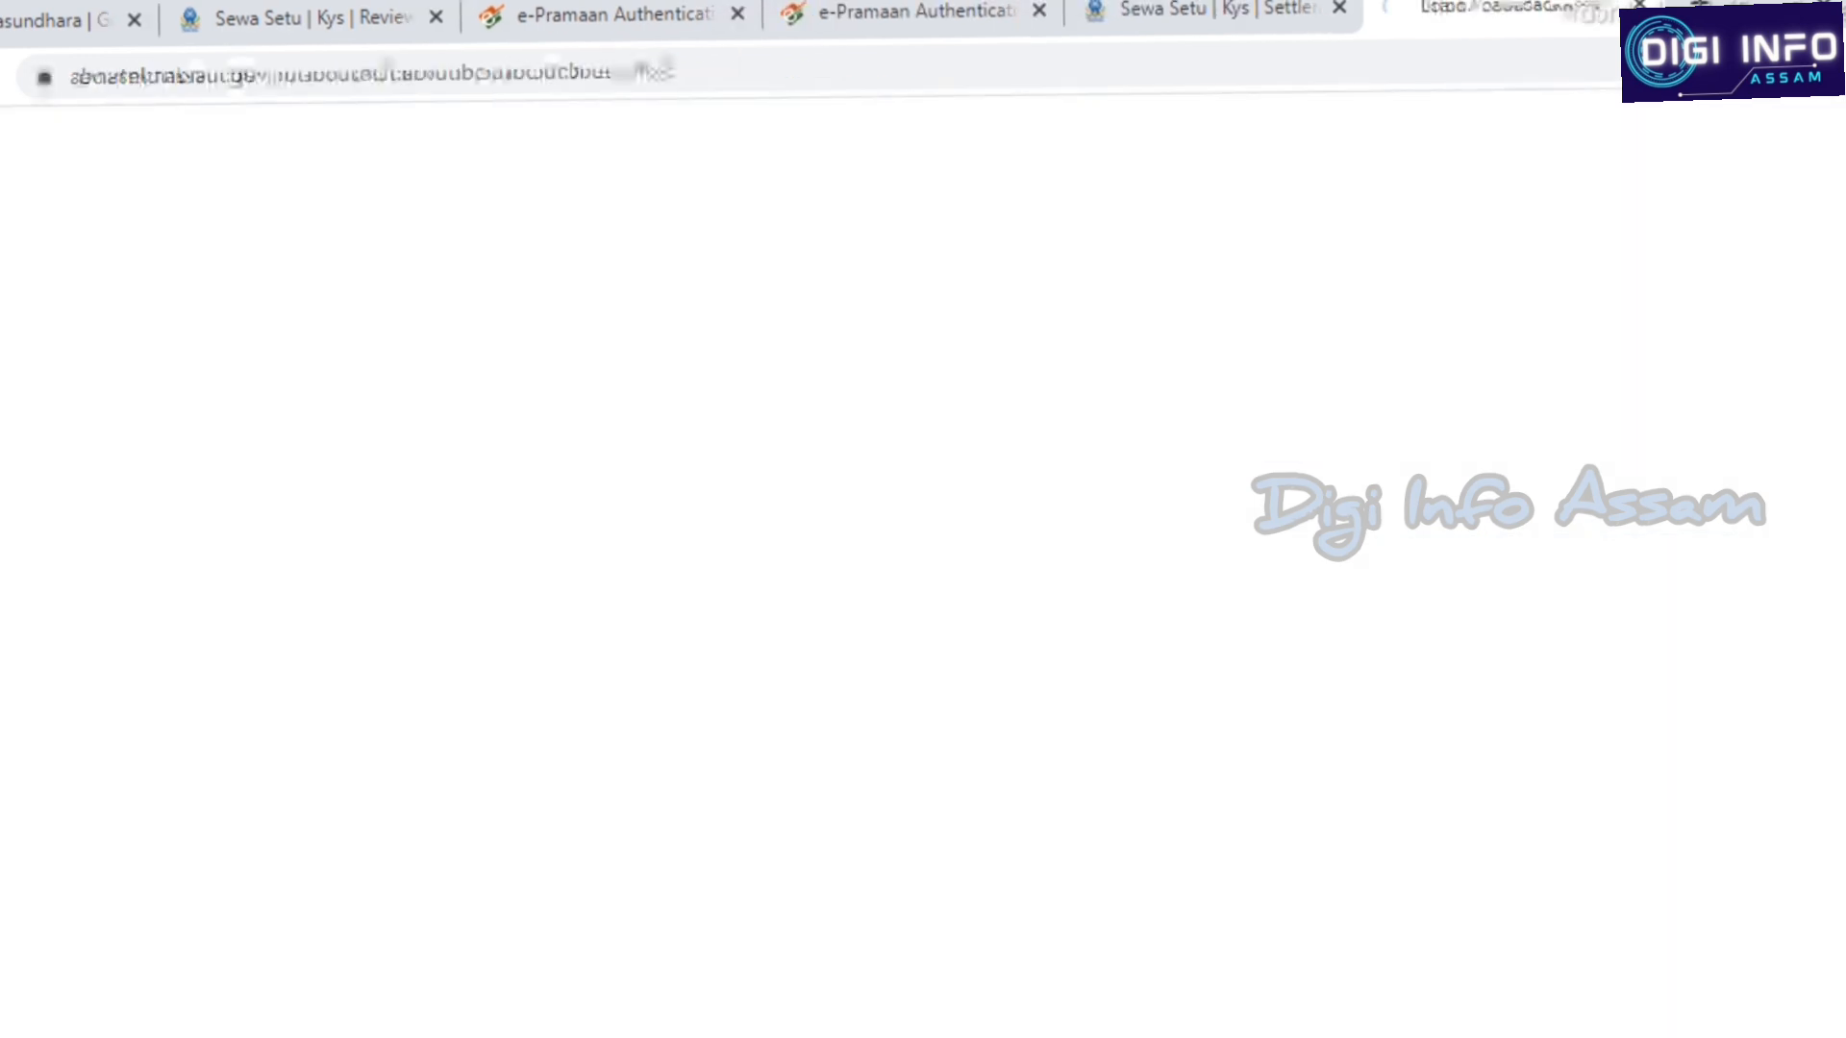
Go through the applicant name, mobile number, three address lines and pin code fields of the application form
{"action": "left_click", "coordinate": [314, 510]}
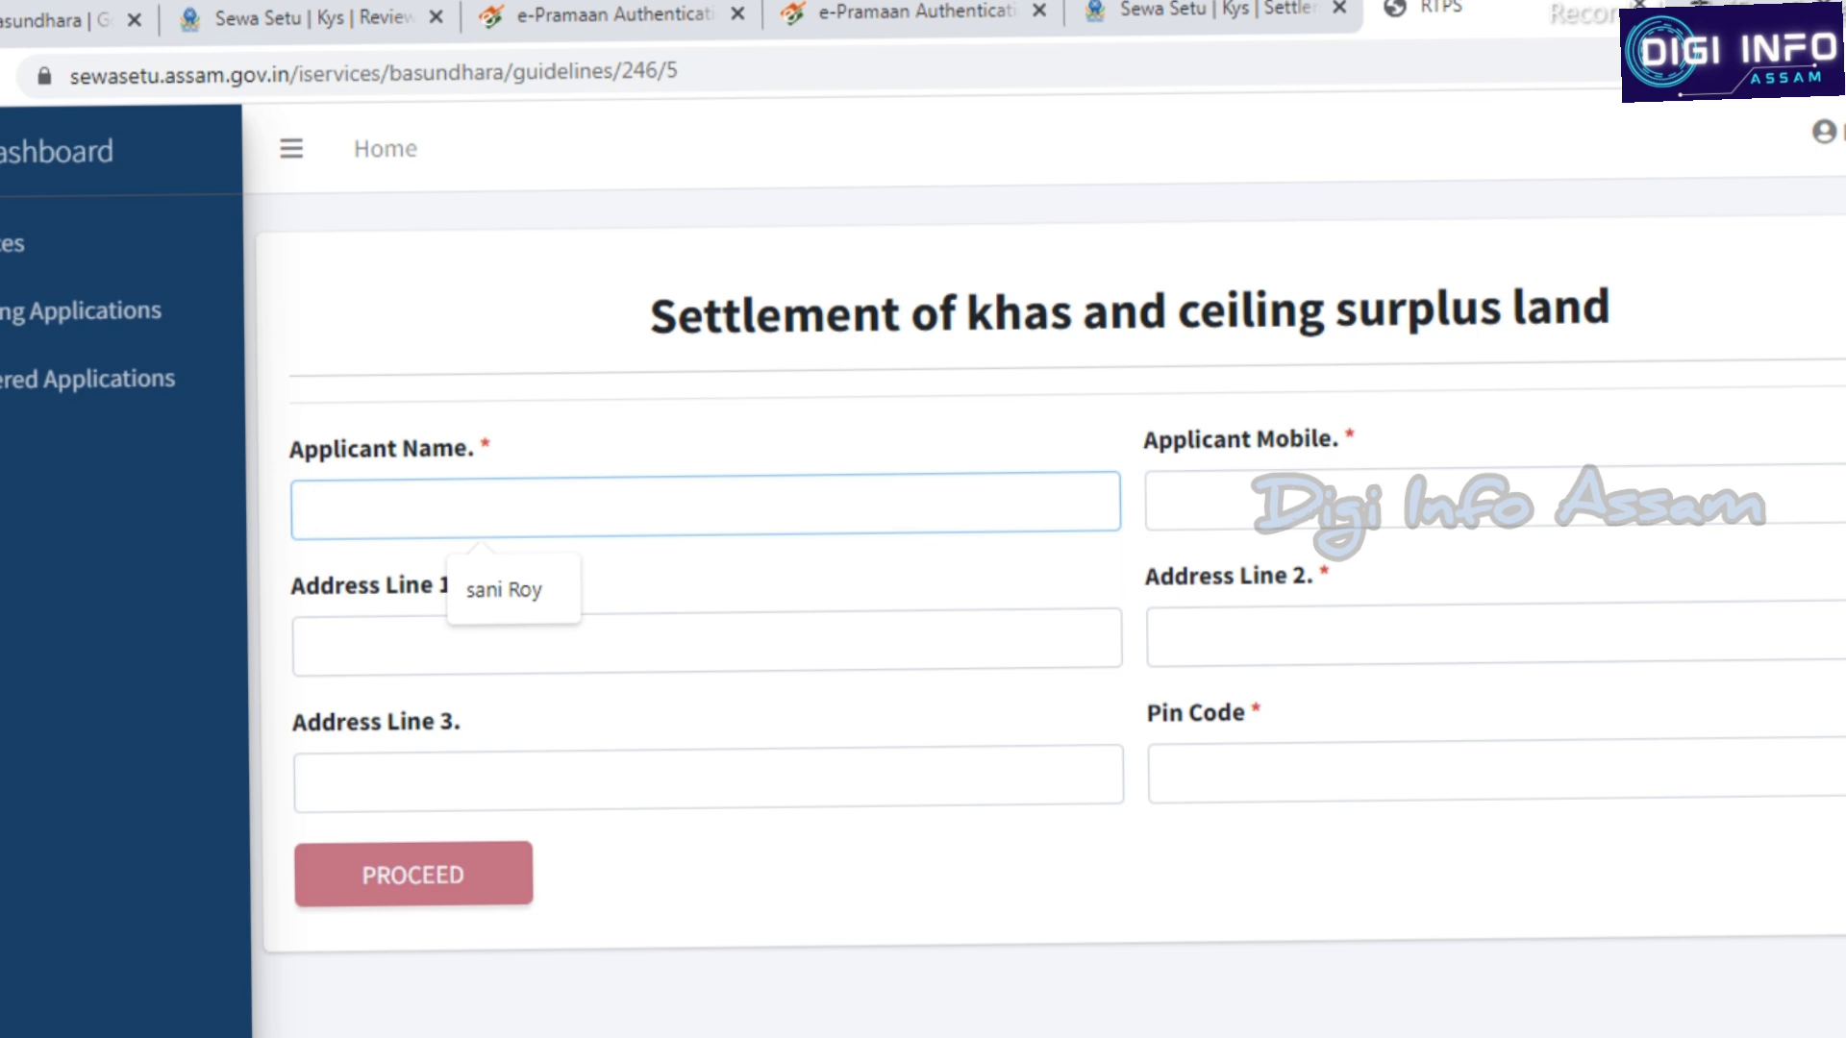
{"action": "left_click", "coordinate": [1166, 501]}
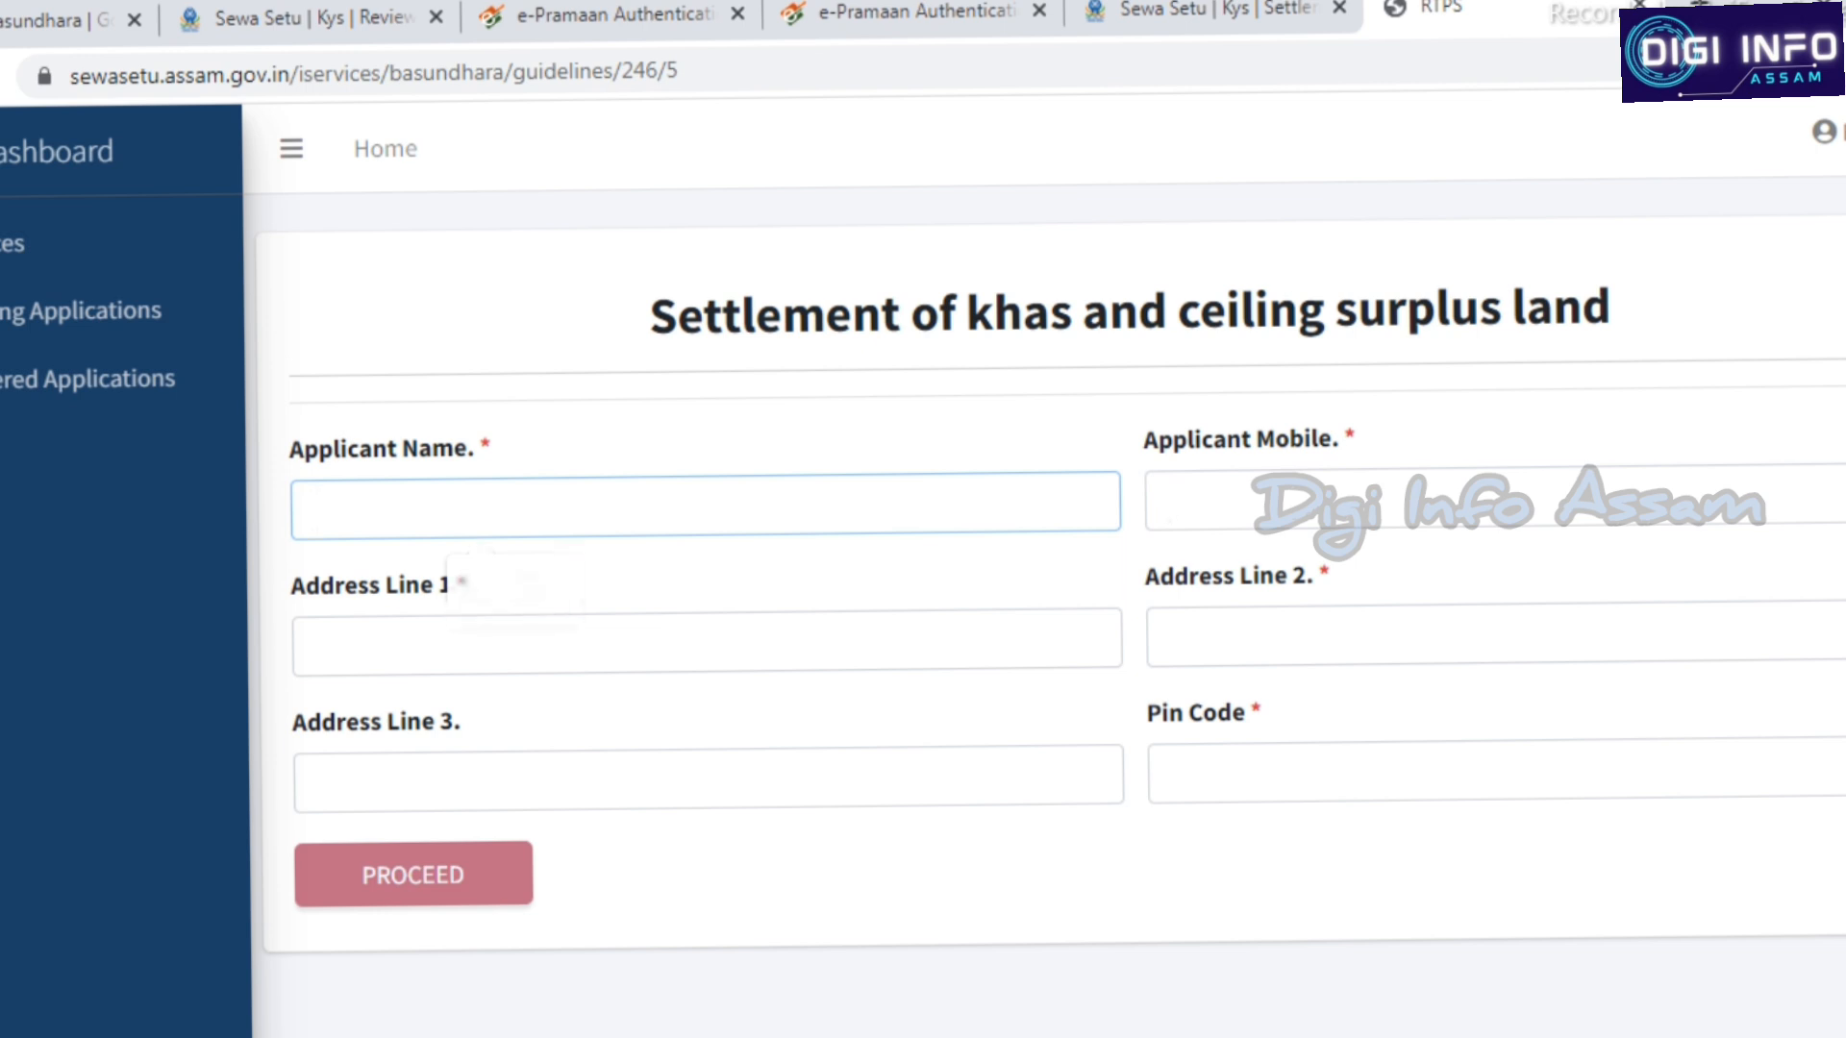
{"action": "left_click", "coordinate": [314, 647]}
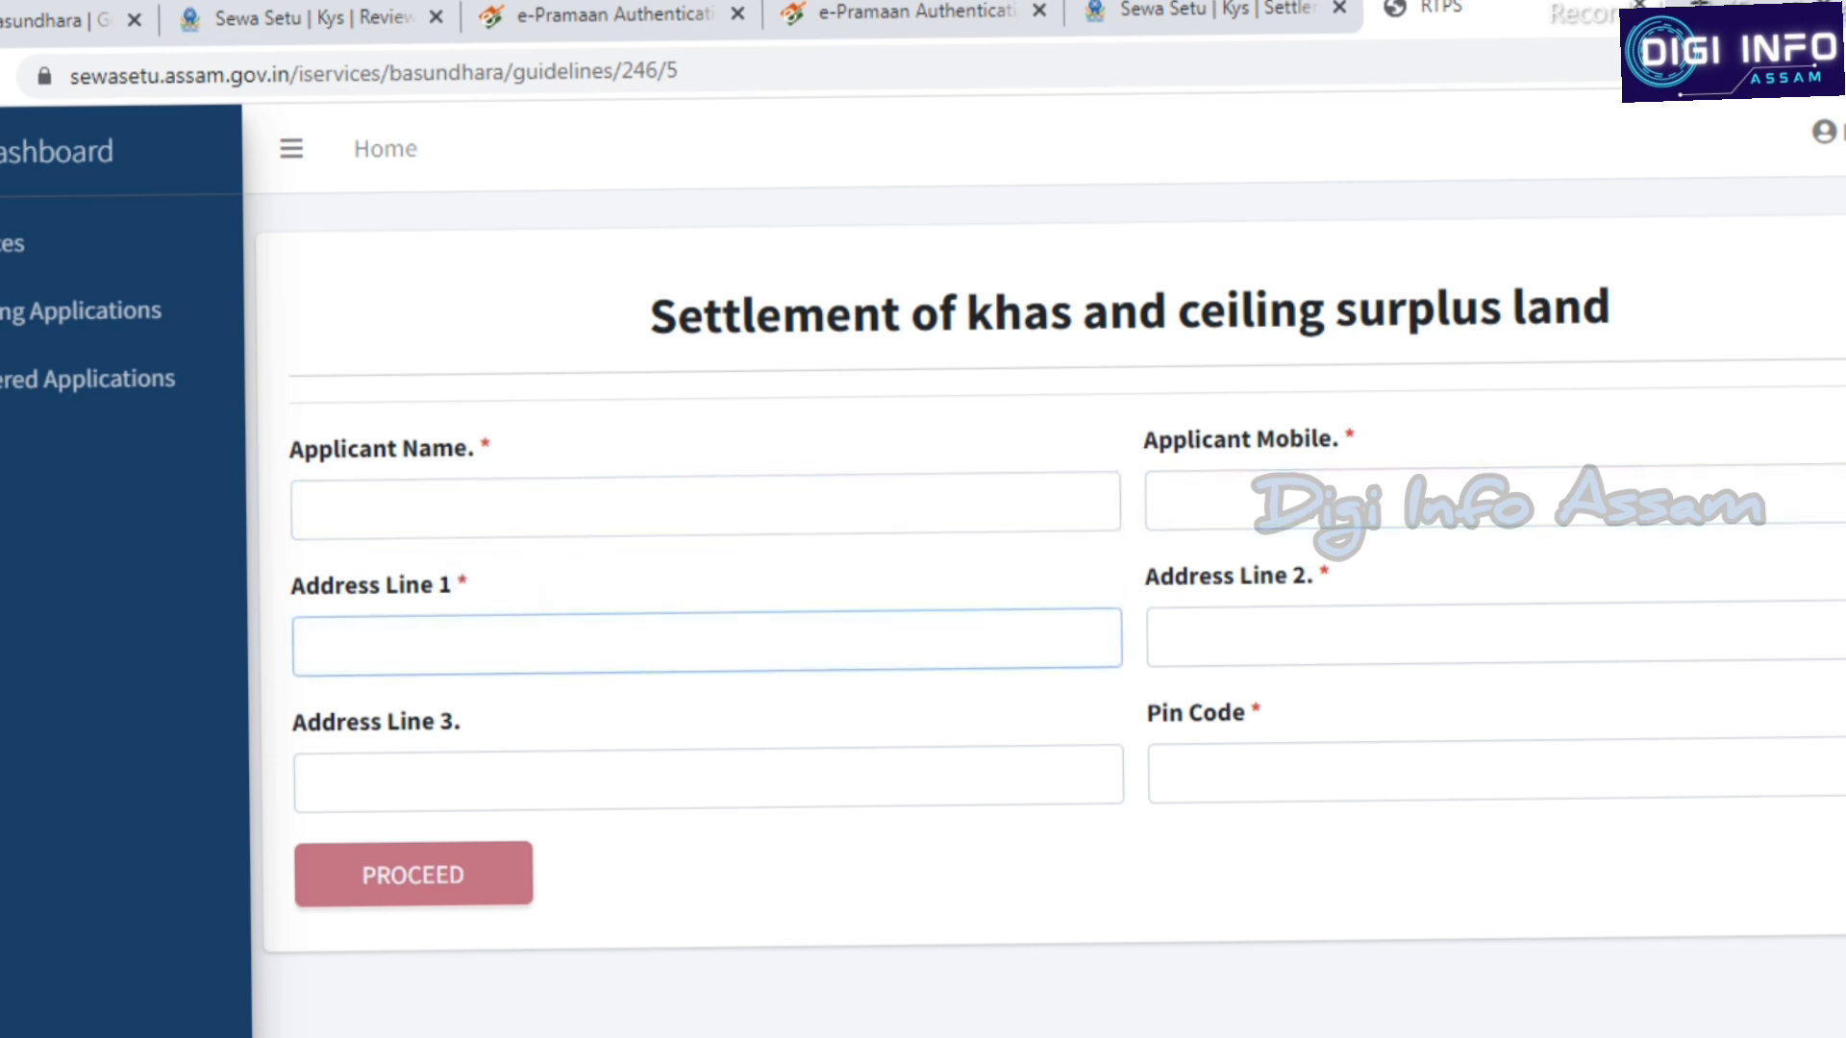
{"action": "left_click", "coordinate": [1167, 638]}
{"action": "left_click", "coordinate": [316, 783]}
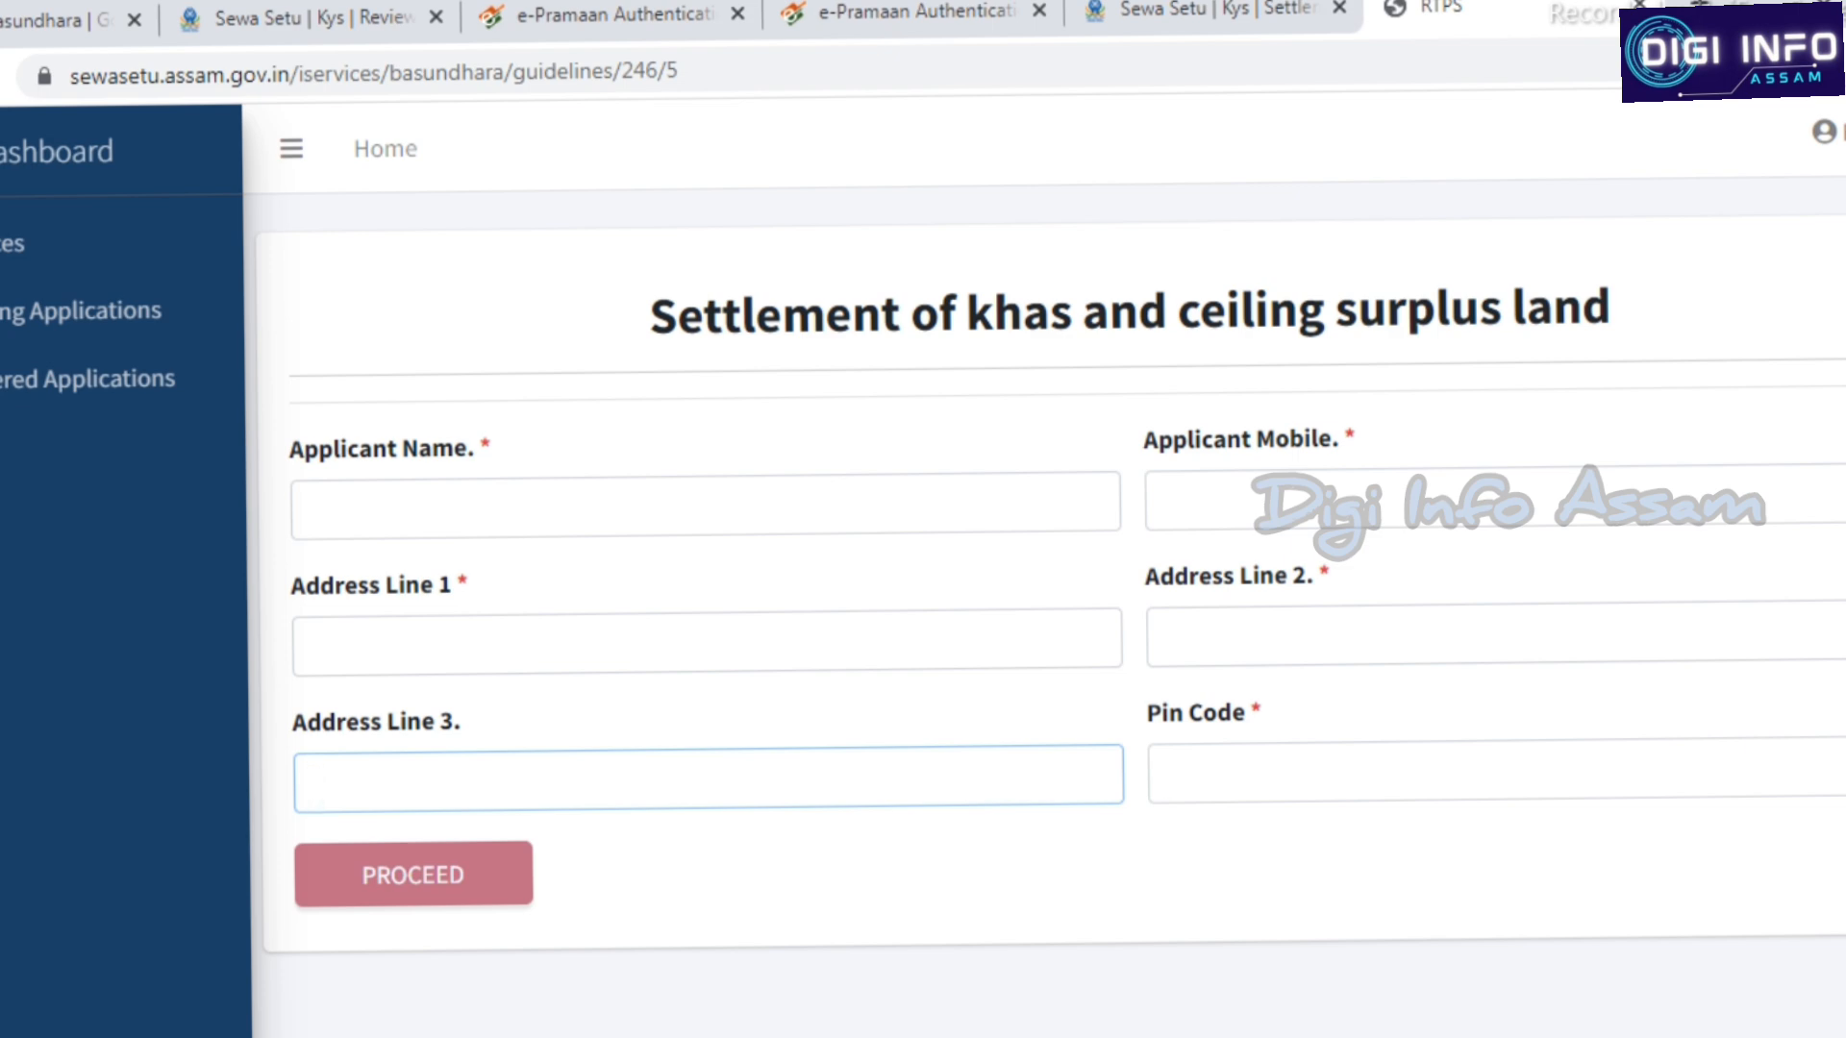
{"action": "left_click", "coordinate": [1169, 778]}
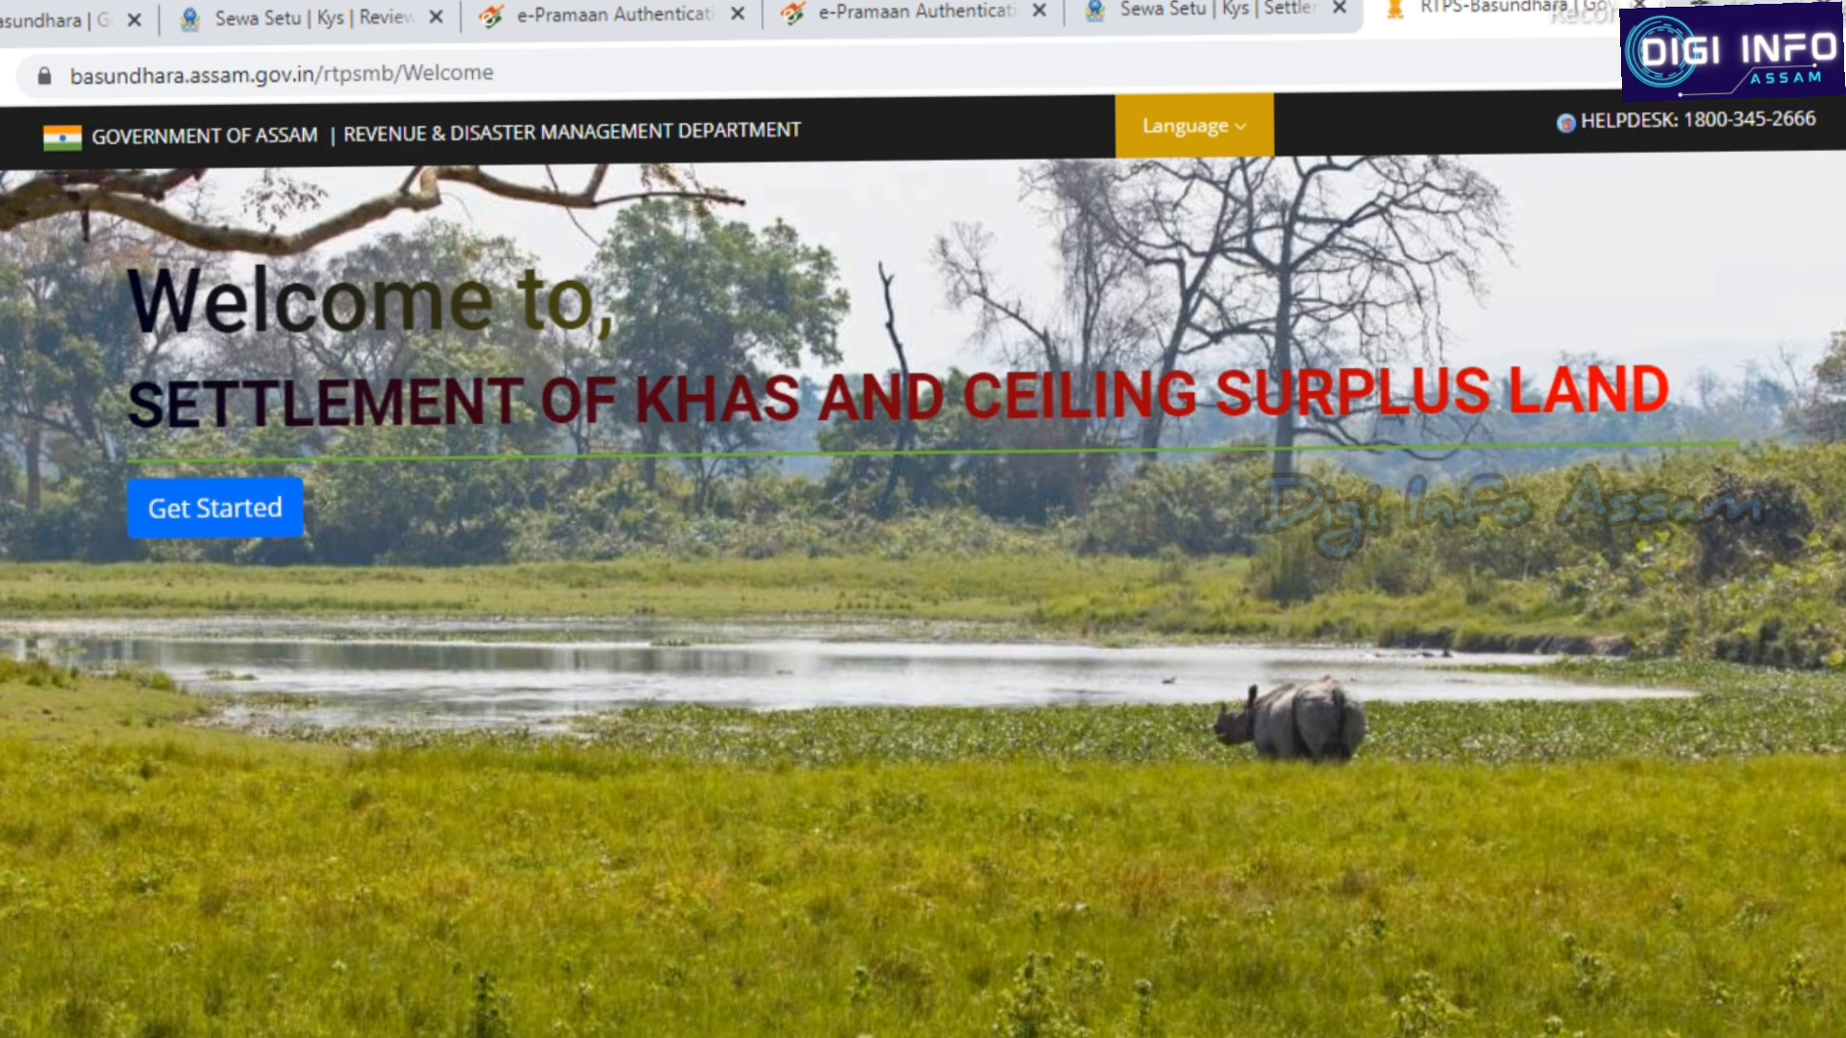
Get started with the khas and ceiling surplus land application from the Basundhara welcome page
{"action": "left_click", "coordinate": [215, 507]}
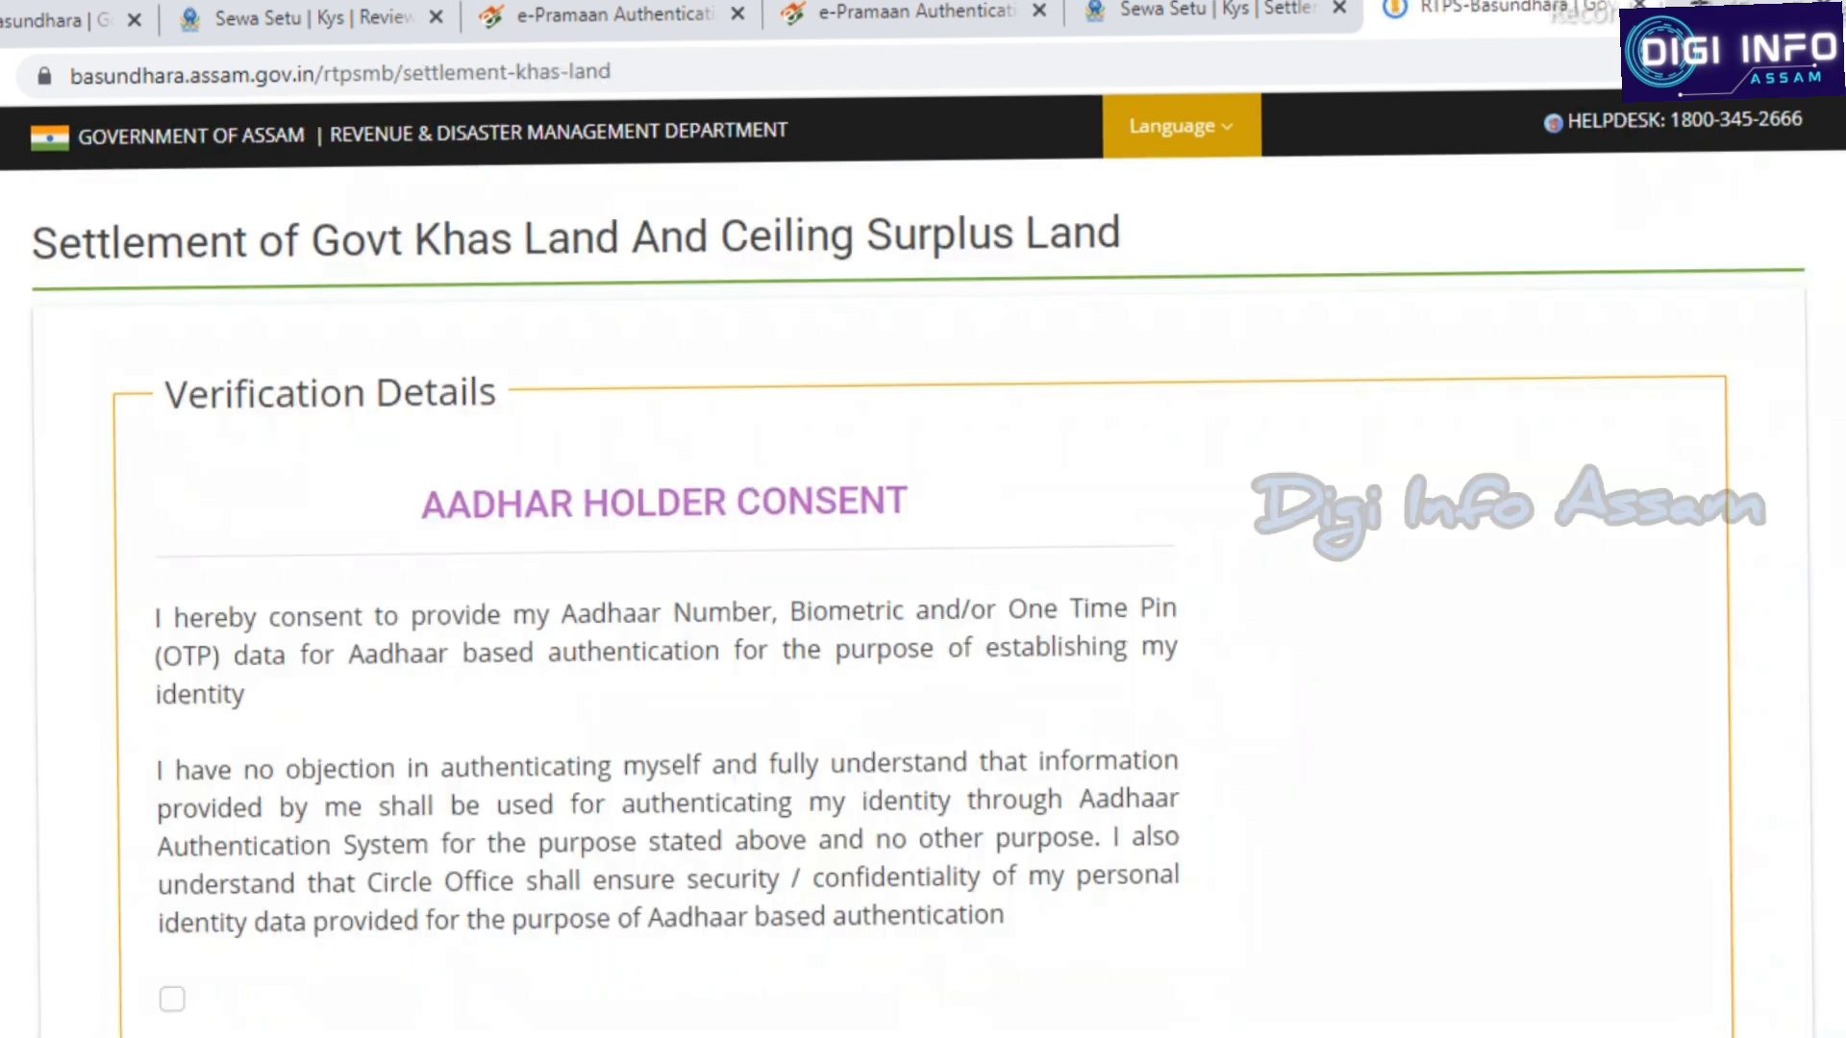
Accept the Aadhaar holder consent declaration and go to the Aadhaar number field
{"action": "scroll", "coordinate": [923, 577], "scroll_direction": "down", "scroll_amount": 5}
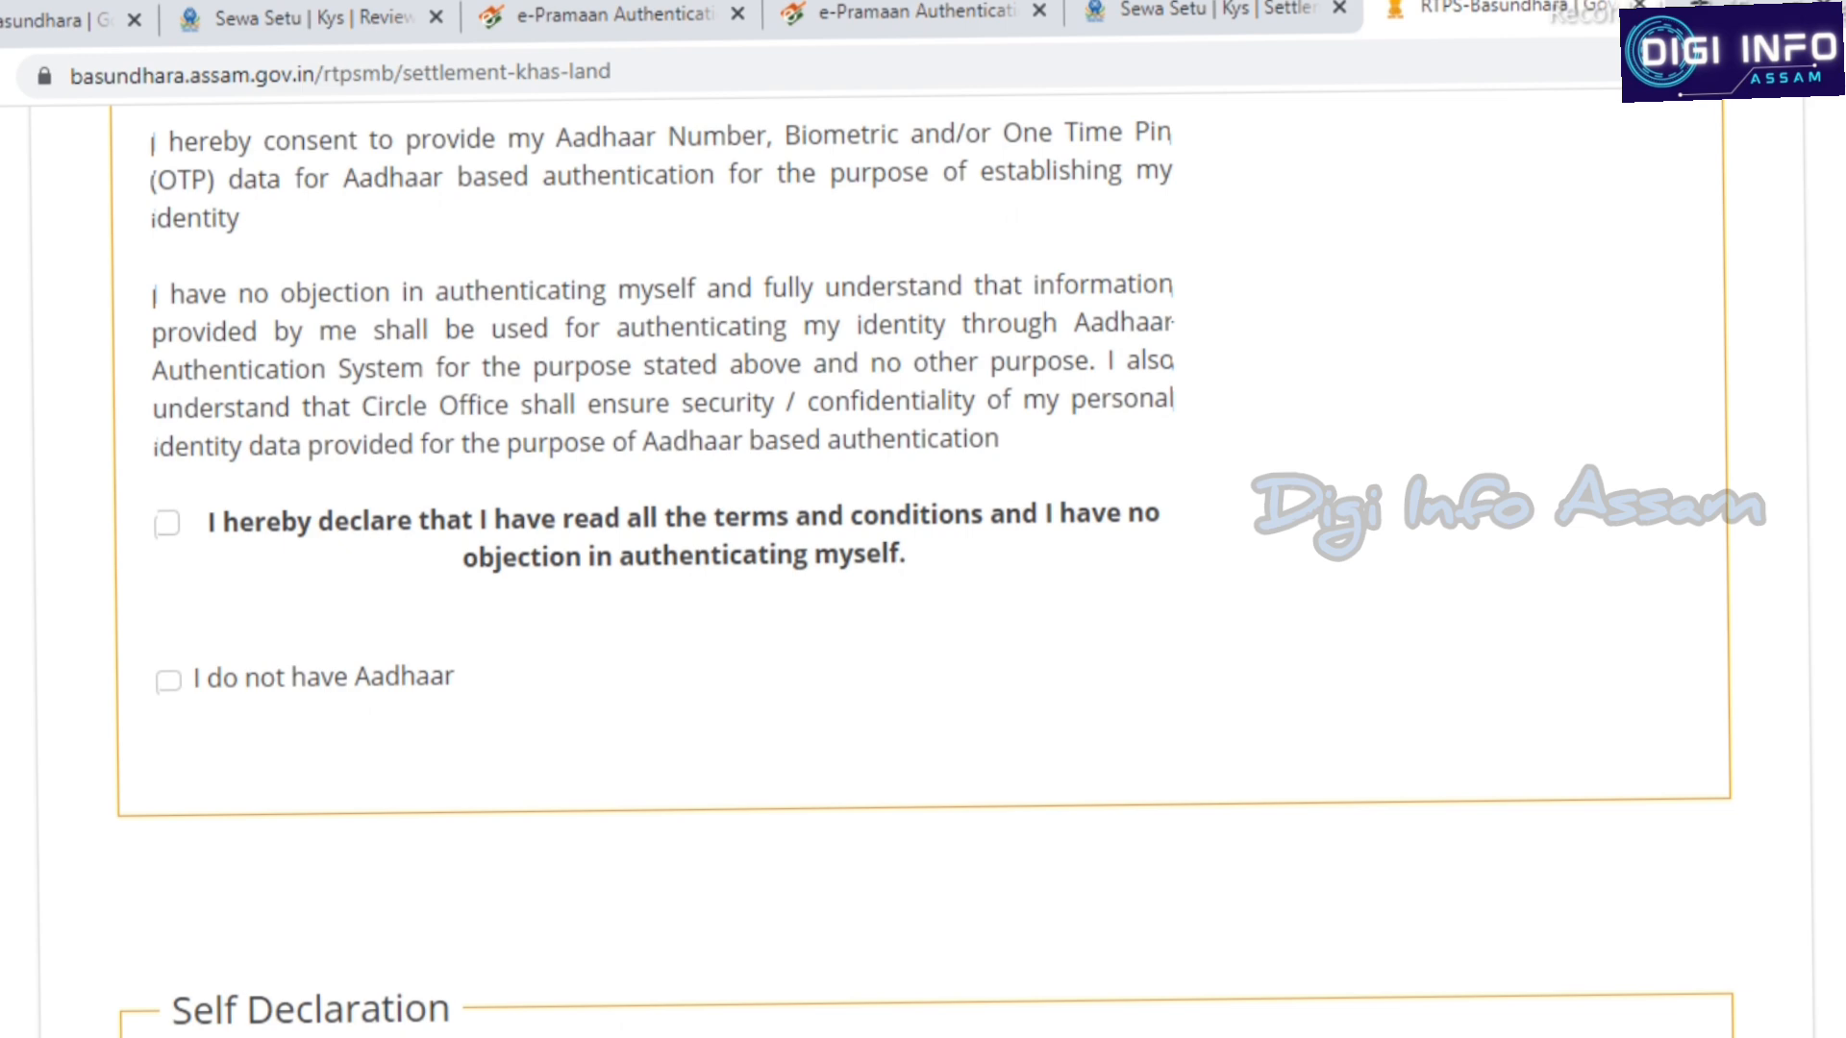
{"action": "scroll", "coordinate": [923, 577], "scroll_direction": "down", "scroll_amount": 2}
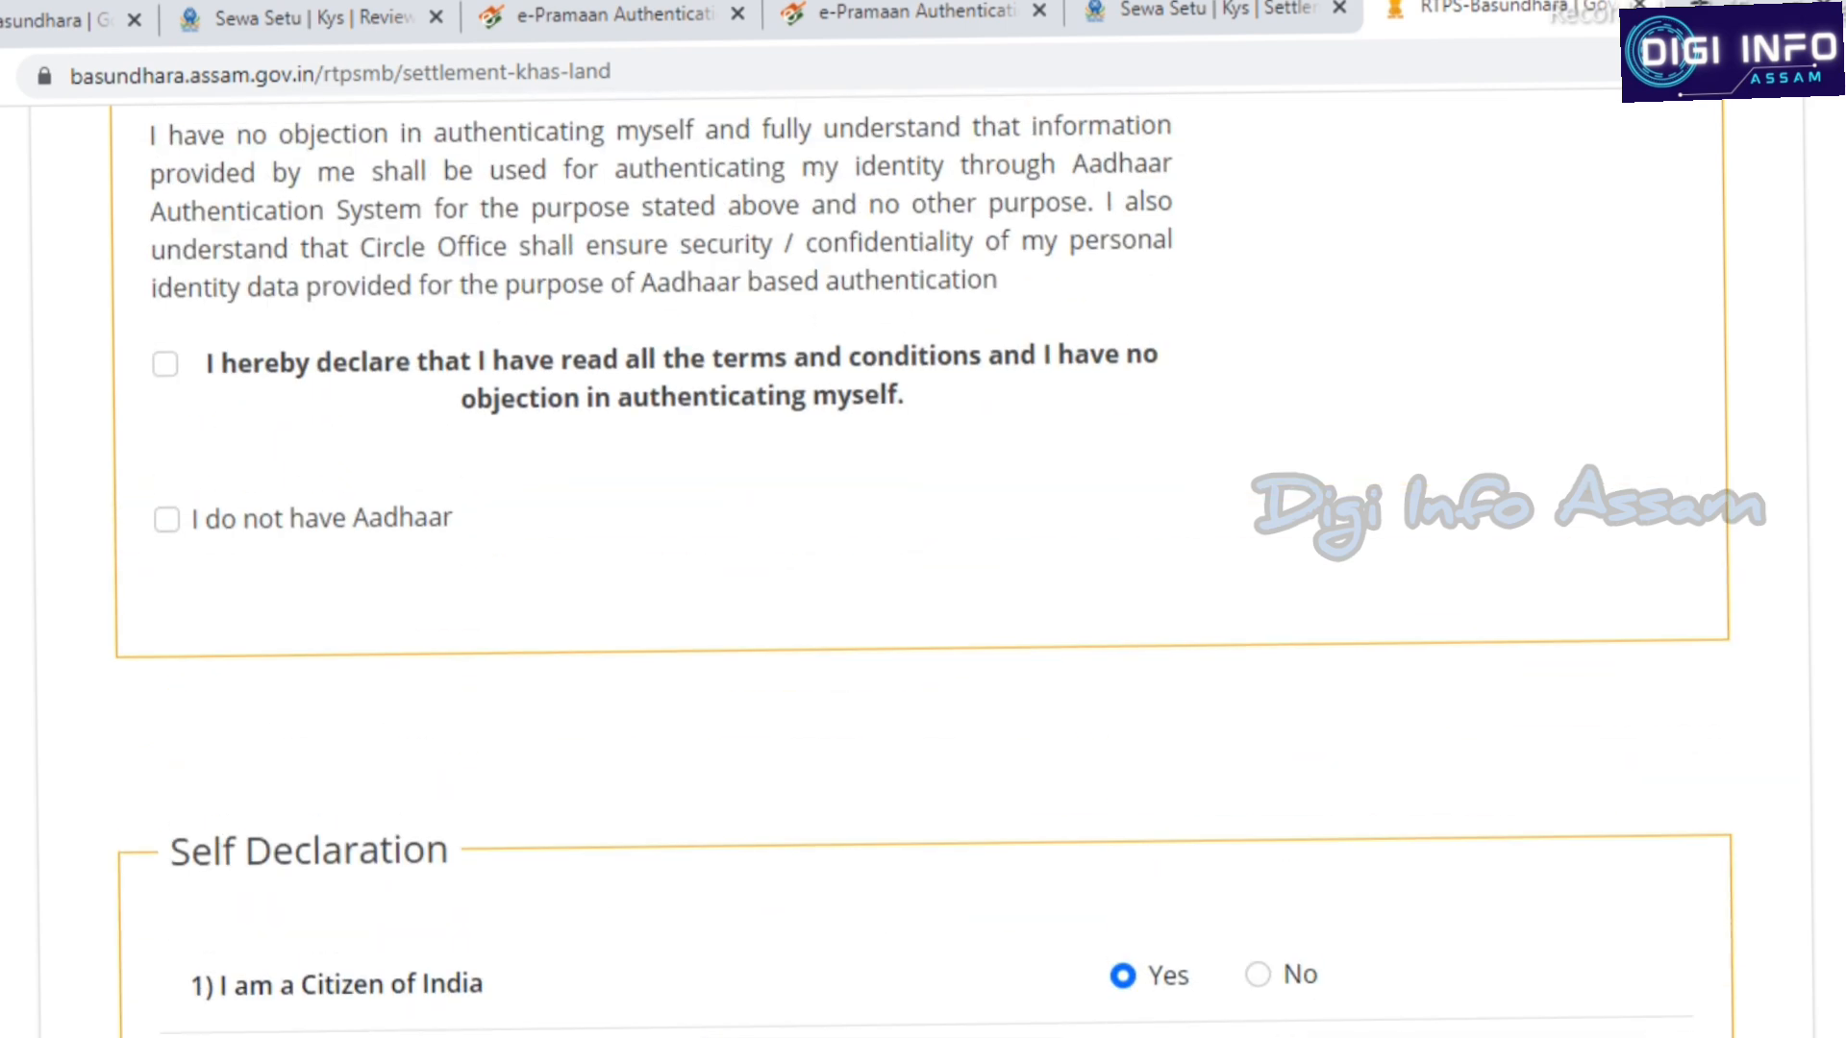
{"action": "left_click", "coordinate": [165, 363]}
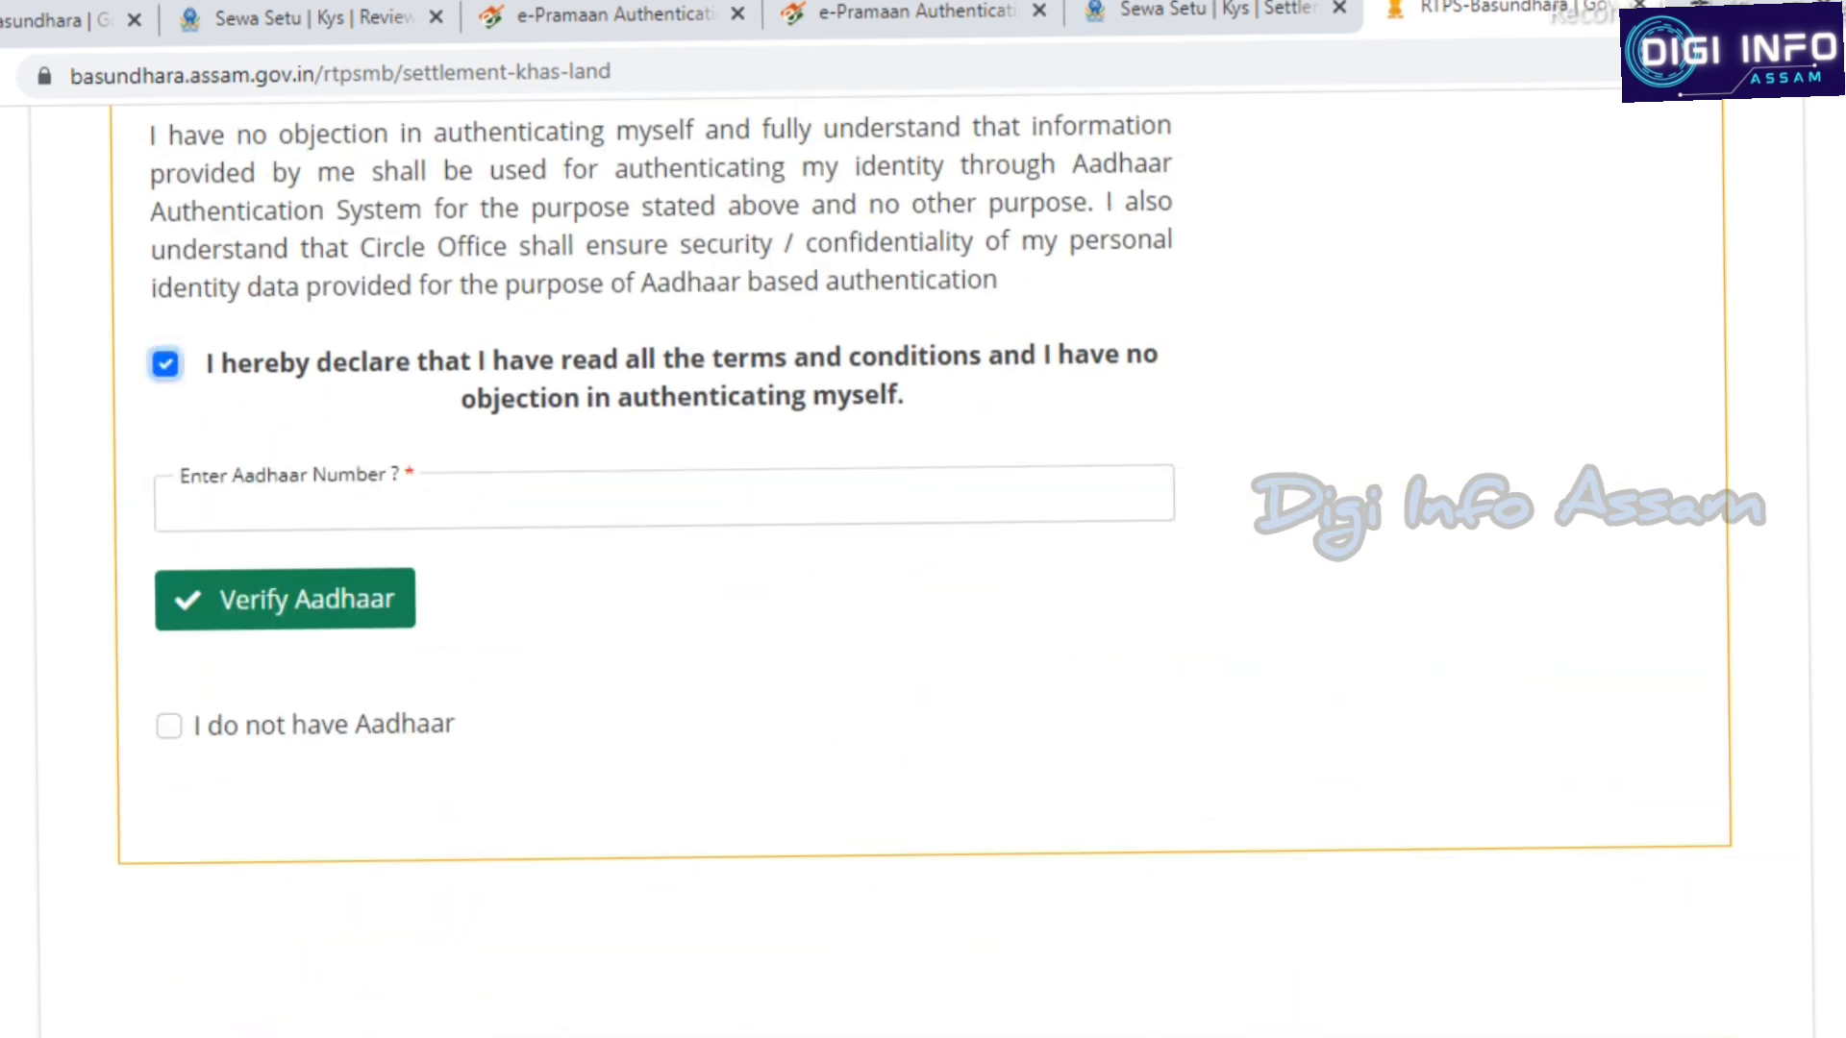
{"action": "left_click", "coordinate": [384, 500]}
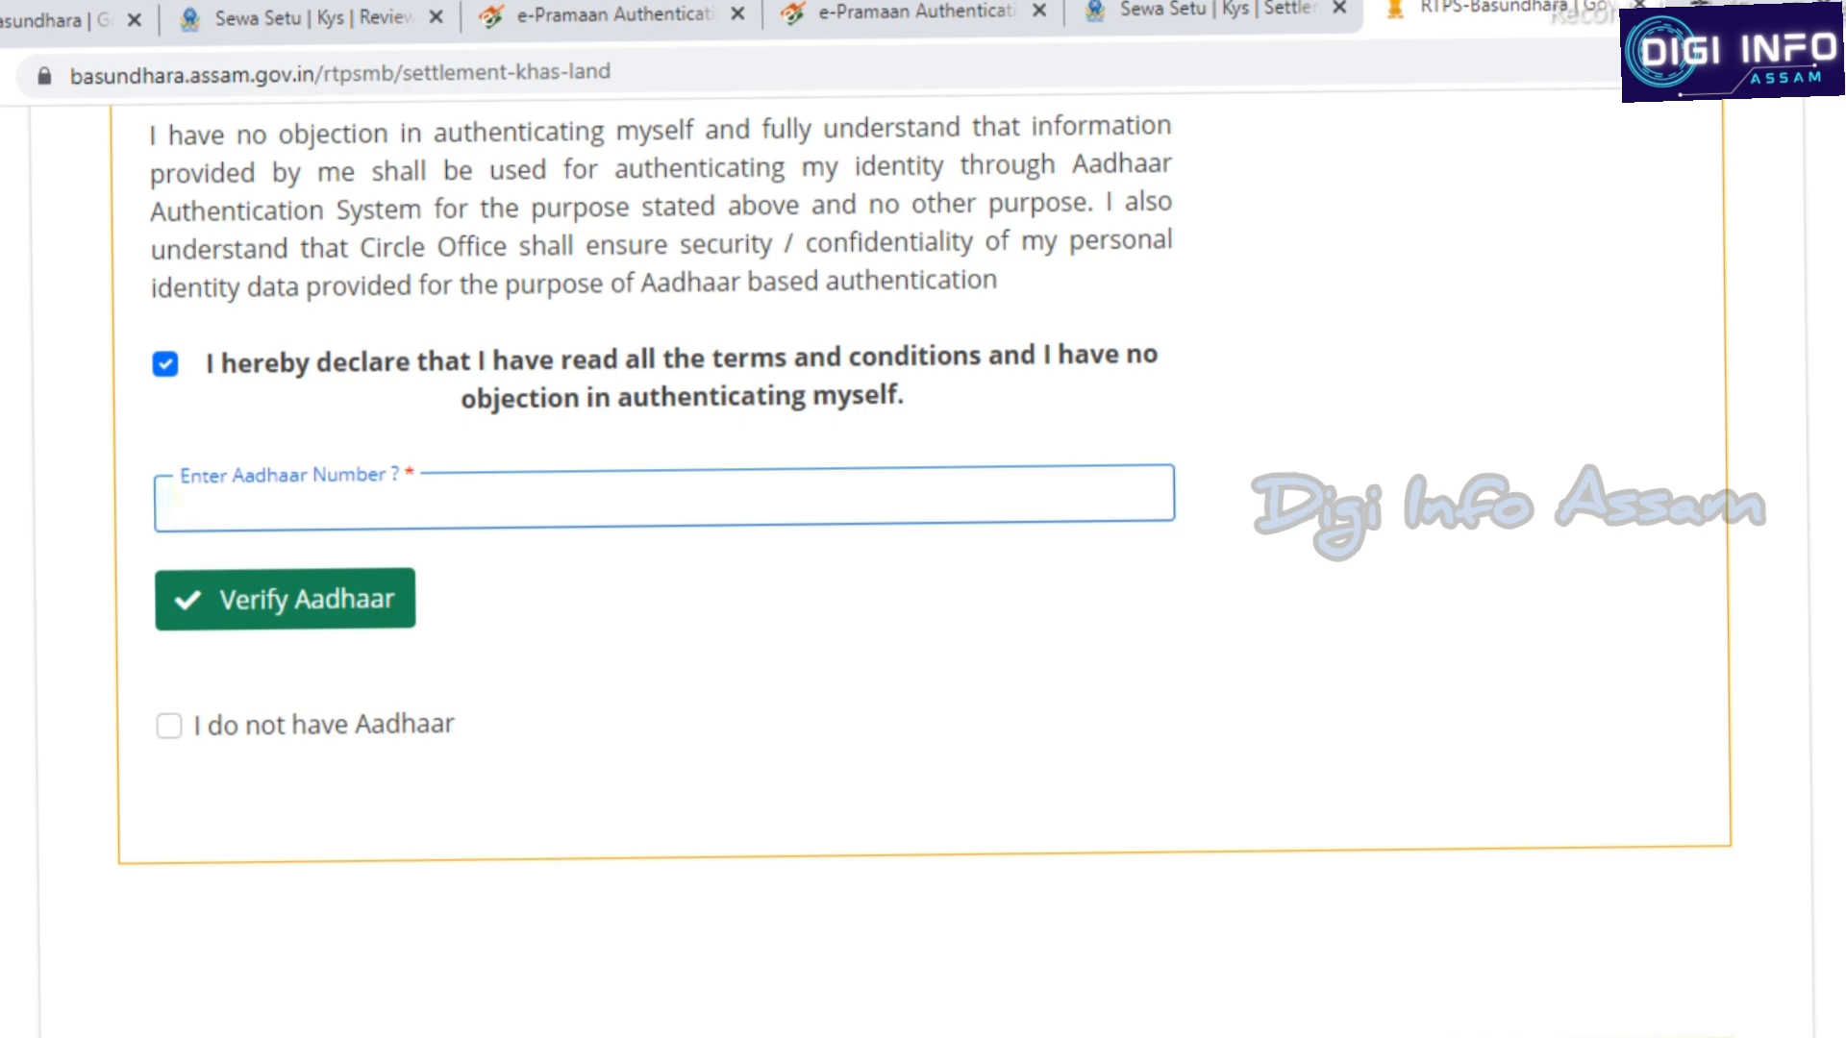
{"action": "scroll", "coordinate": [923, 519], "scroll_direction": "down", "scroll_amount": 3}
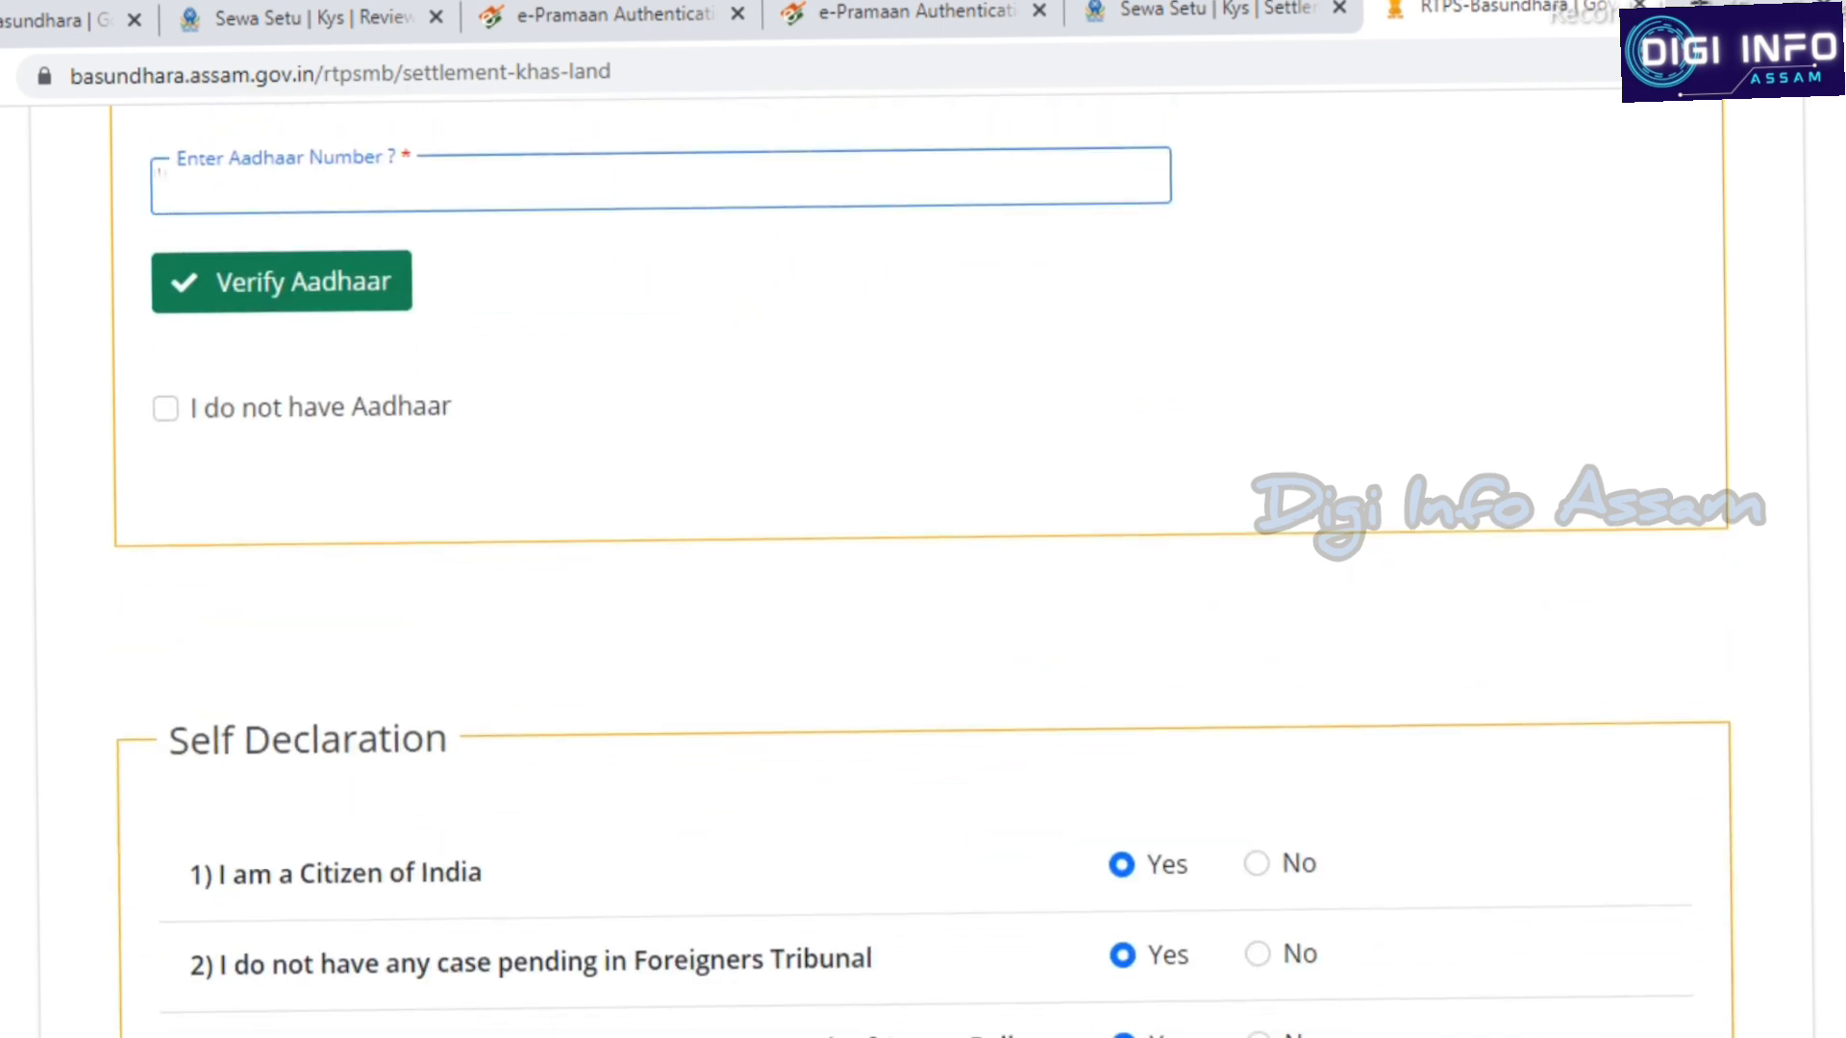
Verify the applicant without Aadhaar, using an individual PAN card with its PAN number, full name and date of birth
{"action": "scroll", "coordinate": [923, 577], "scroll_direction": "down", "scroll_amount": 3}
{"action": "scroll", "coordinate": [922, 577], "scroll_direction": "up", "scroll_amount": 5}
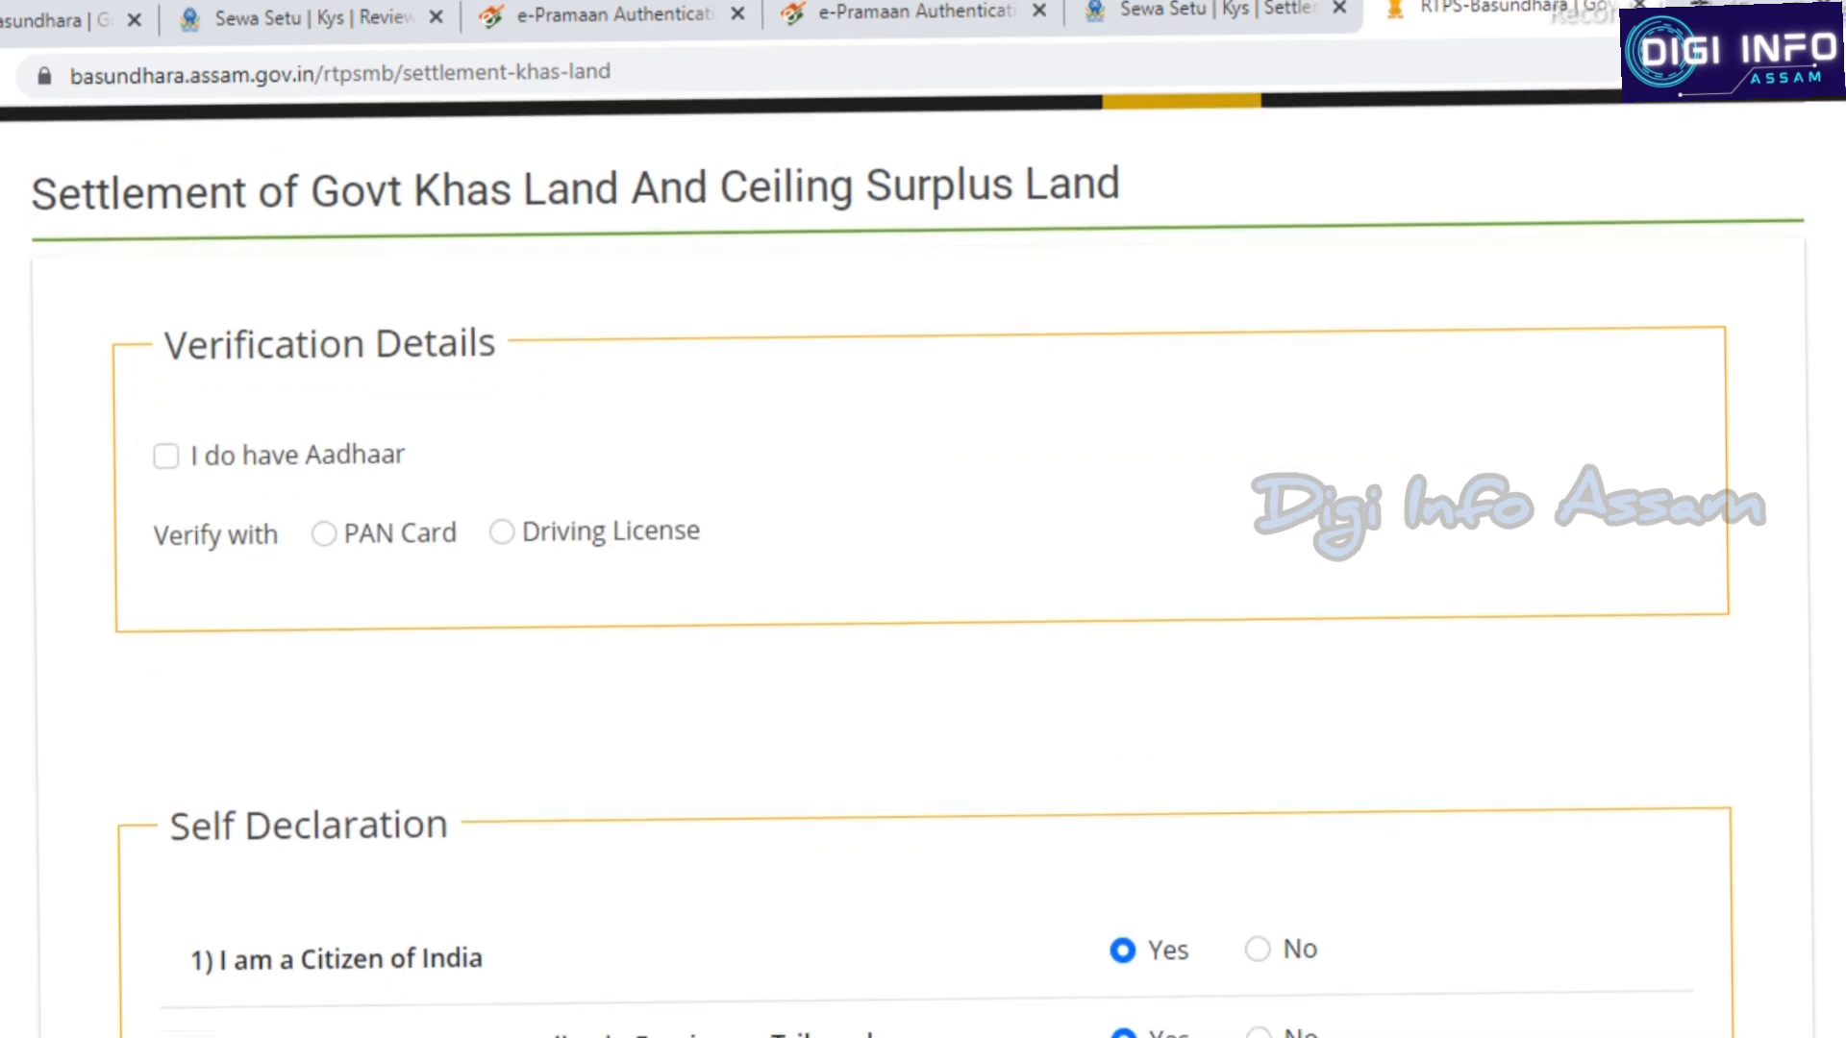
{"action": "scroll", "coordinate": [923, 576], "scroll_direction": "down", "scroll_amount": 1}
{"action": "scroll", "coordinate": [923, 577], "scroll_direction": "up", "scroll_amount": 2}
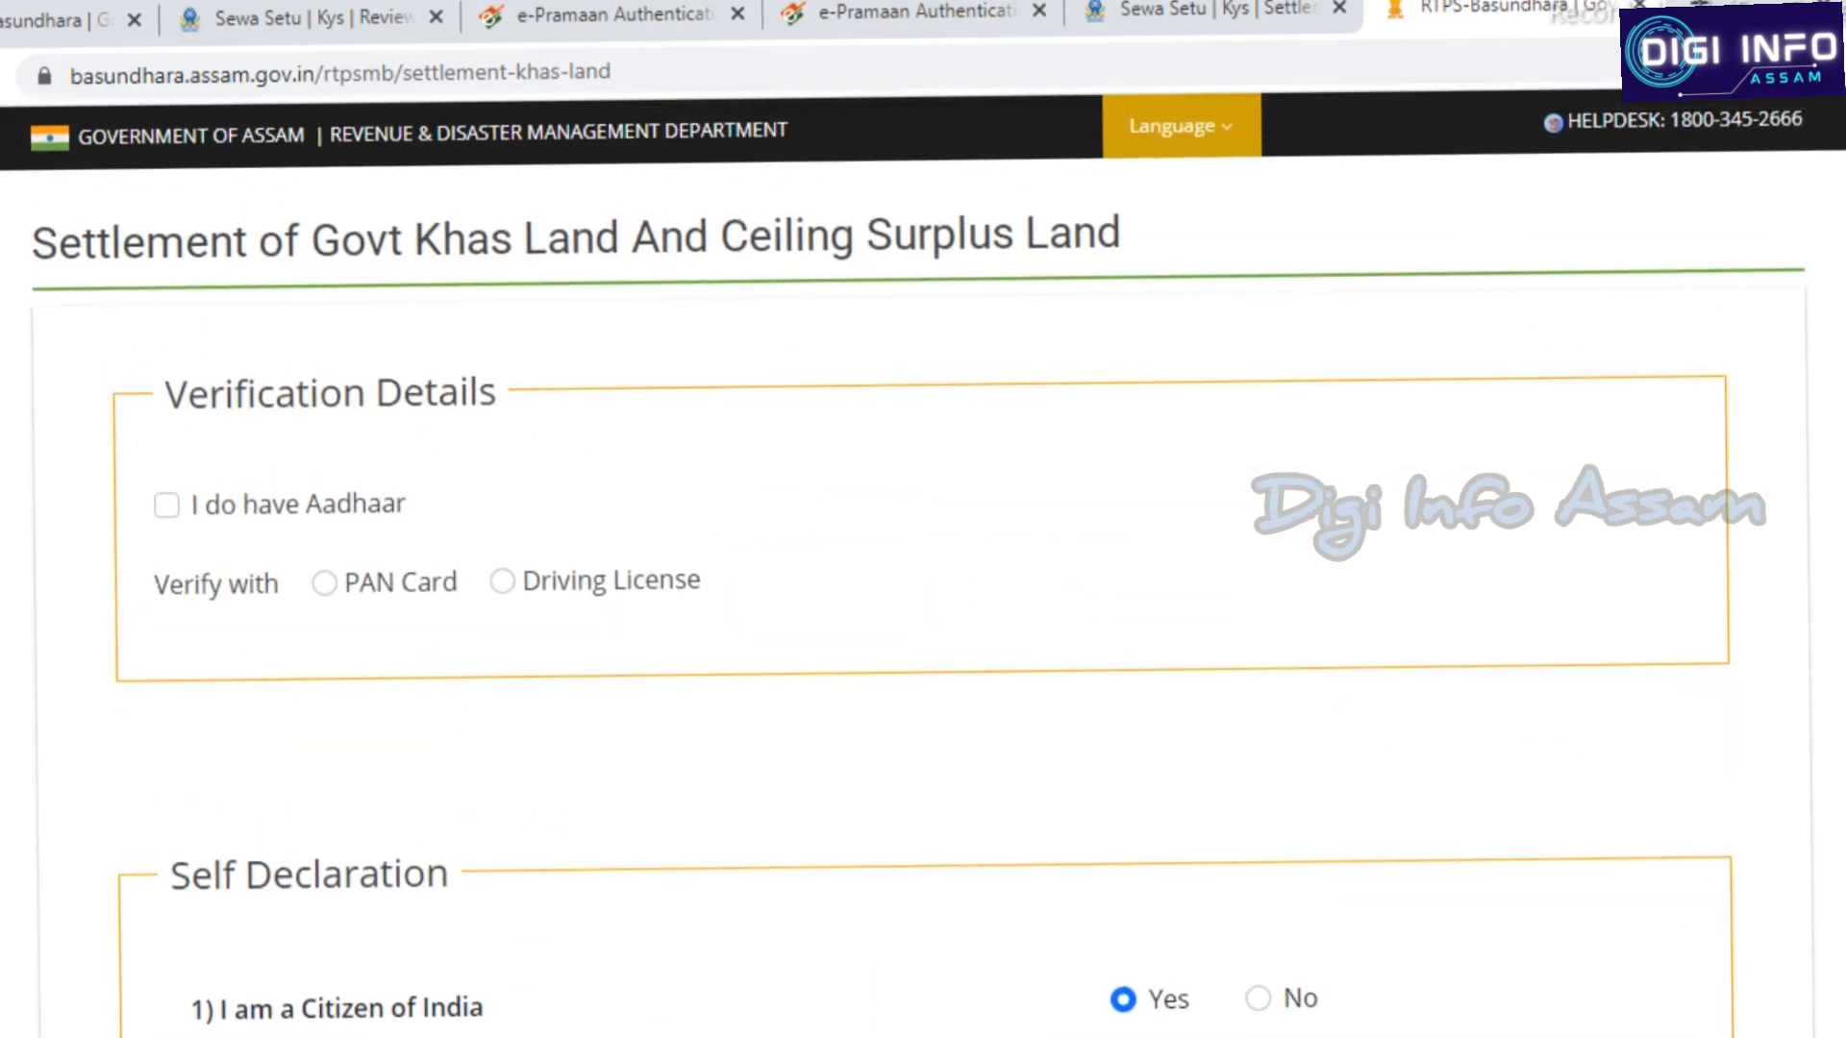
{"action": "left_click", "coordinate": [325, 582]}
{"action": "scroll", "coordinate": [923, 577], "scroll_direction": "down", "scroll_amount": 3}
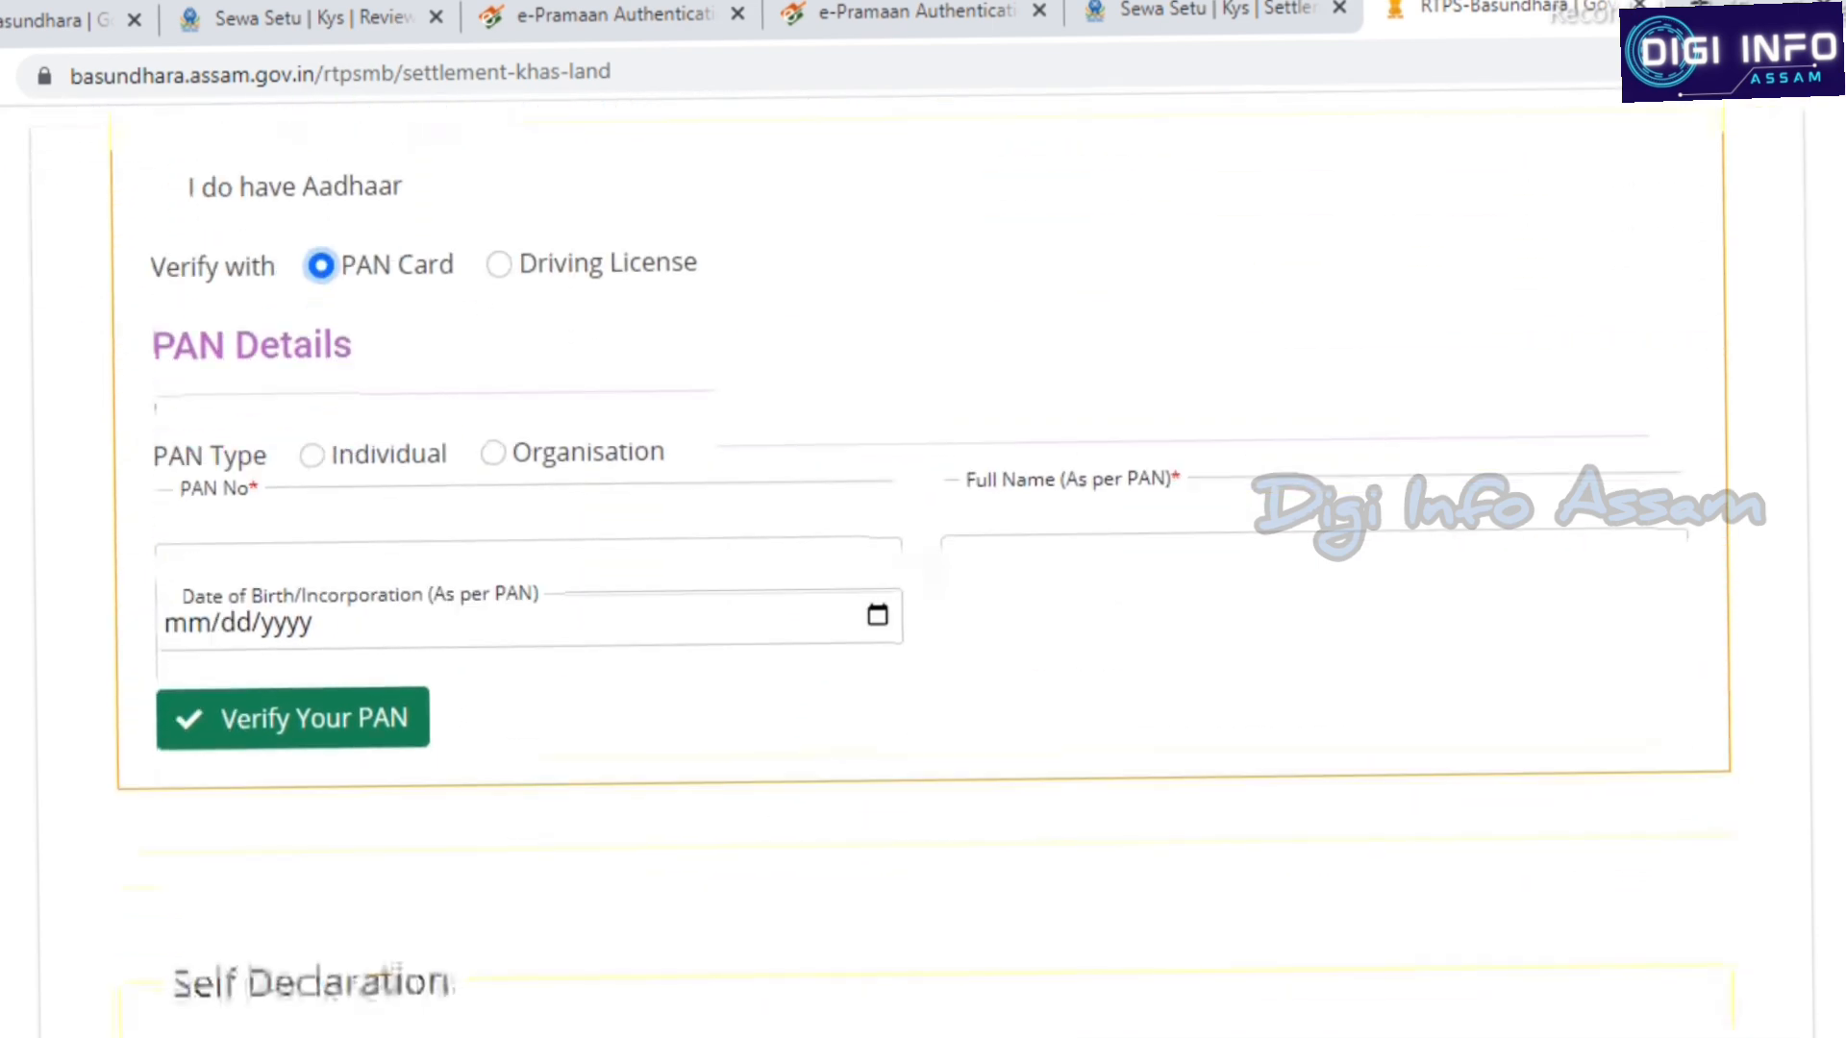
{"action": "left_click", "coordinate": [164, 516]}
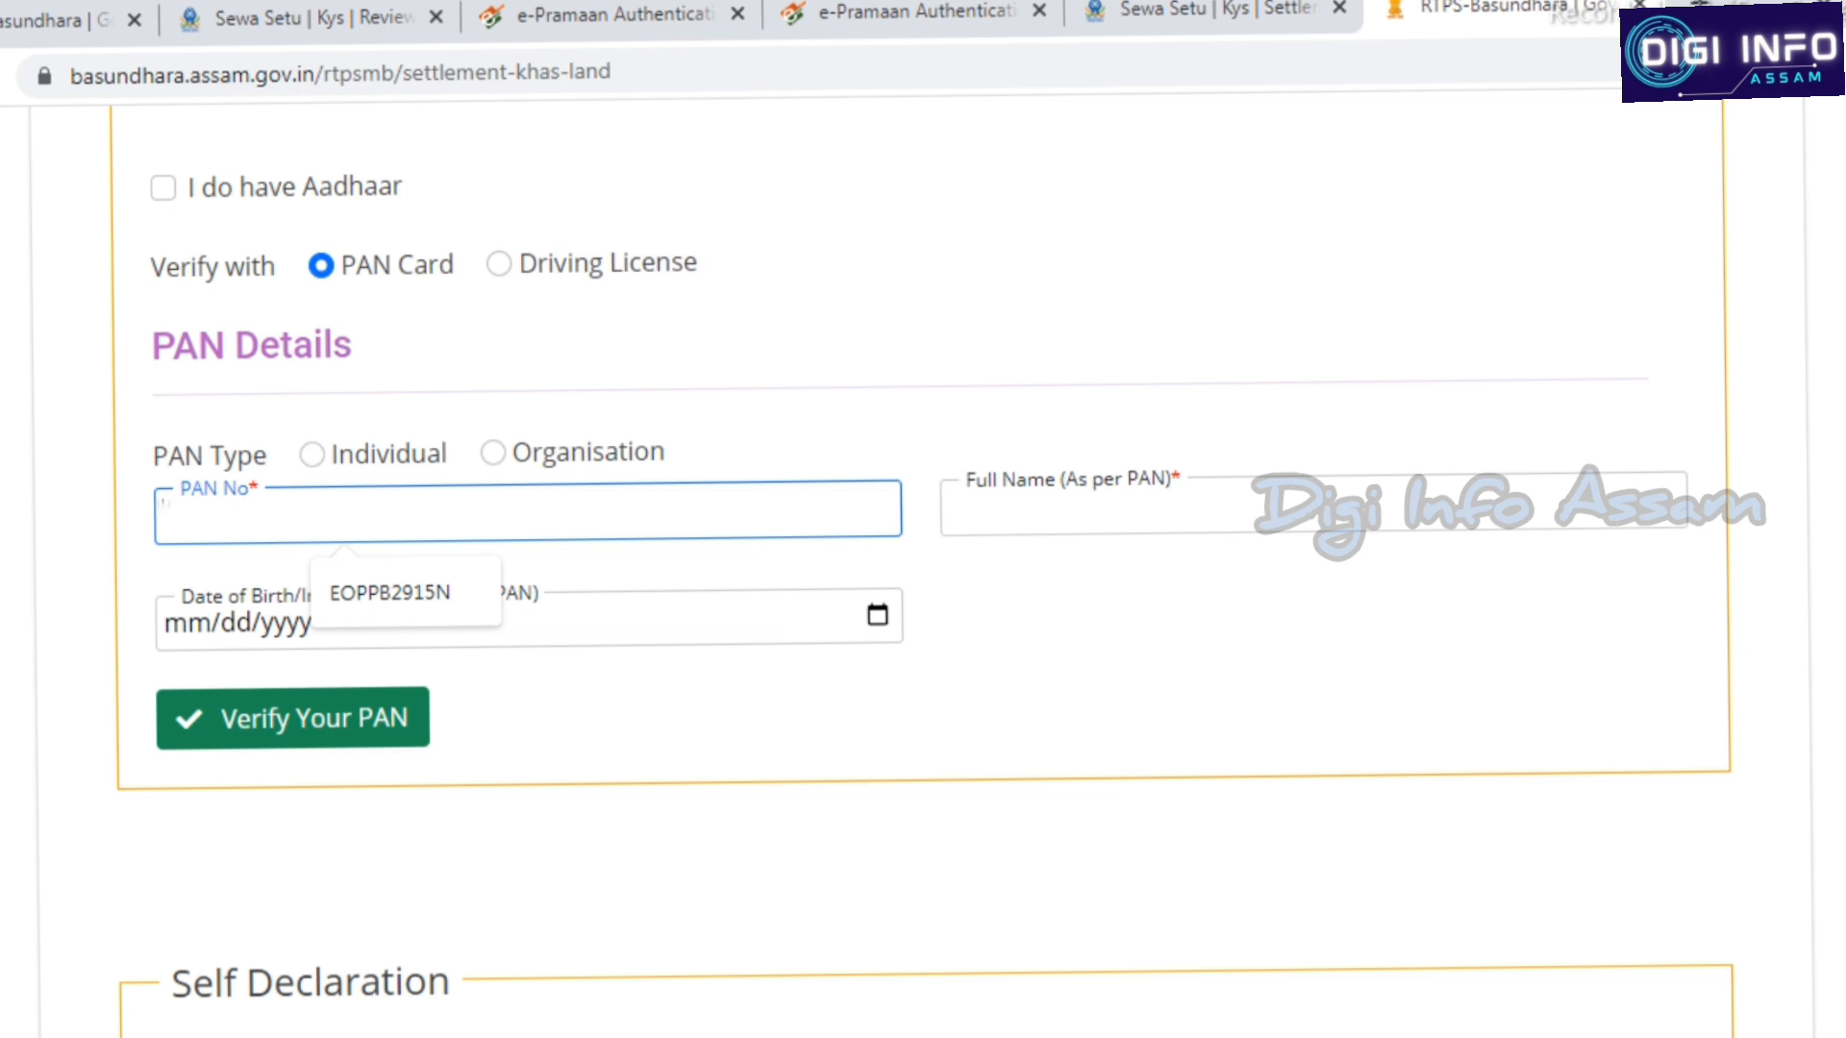
{"action": "left_click", "coordinate": [950, 504]}
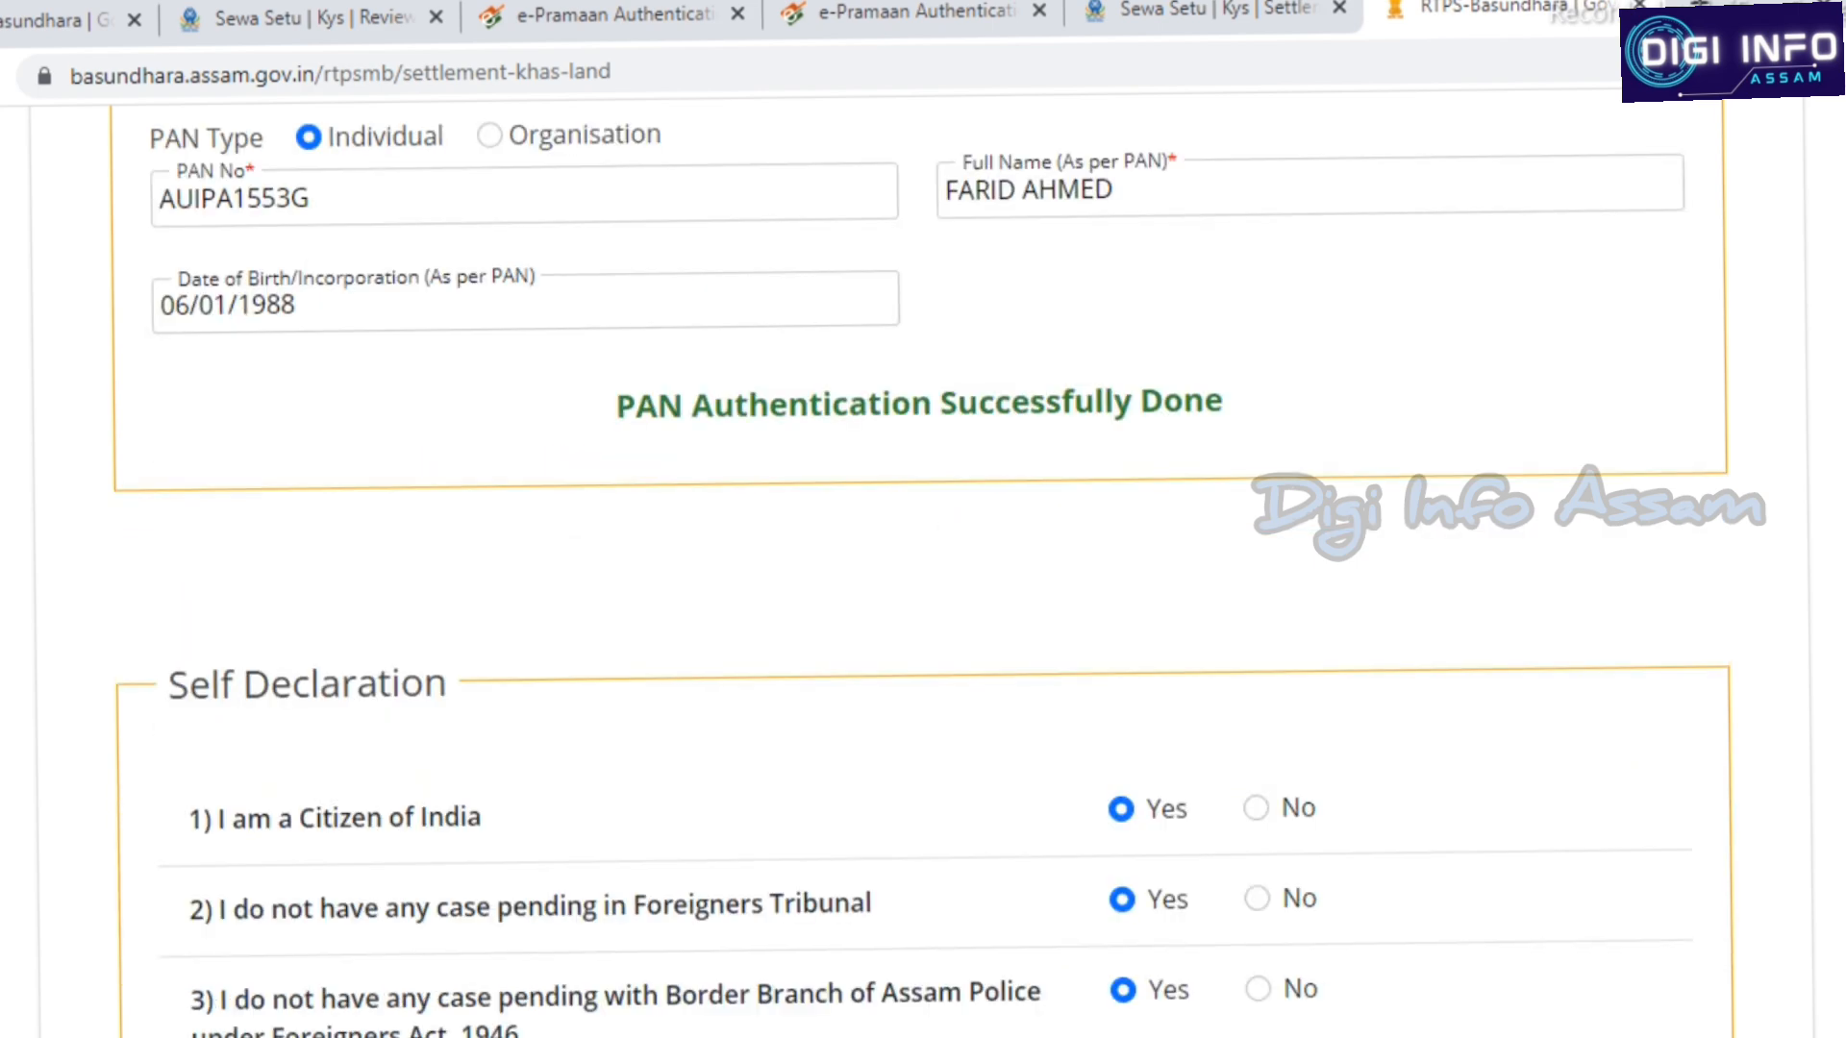
Set the category in the self declaration to General and proceed to the land details form
{"action": "scroll", "coordinate": [920, 572], "scroll_direction": "down", "scroll_amount": 2}
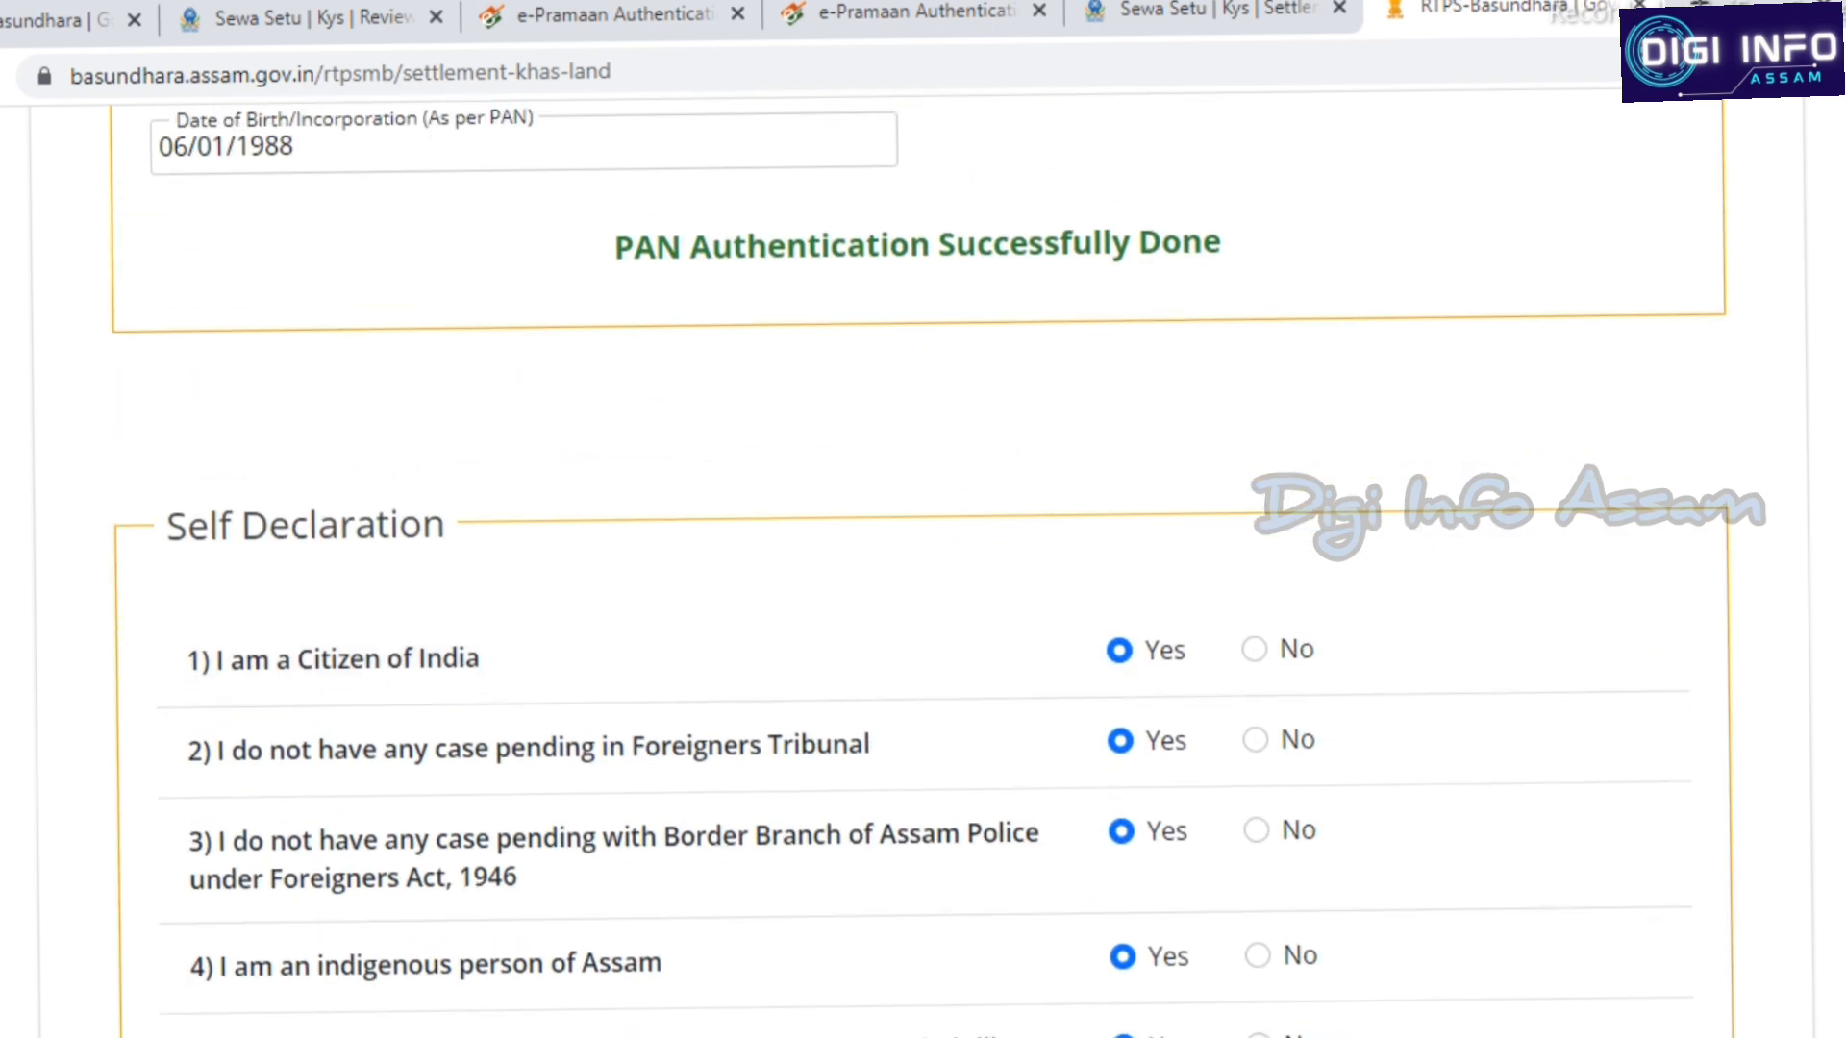
{"action": "scroll", "coordinate": [923, 576], "scroll_direction": "down", "scroll_amount": 6}
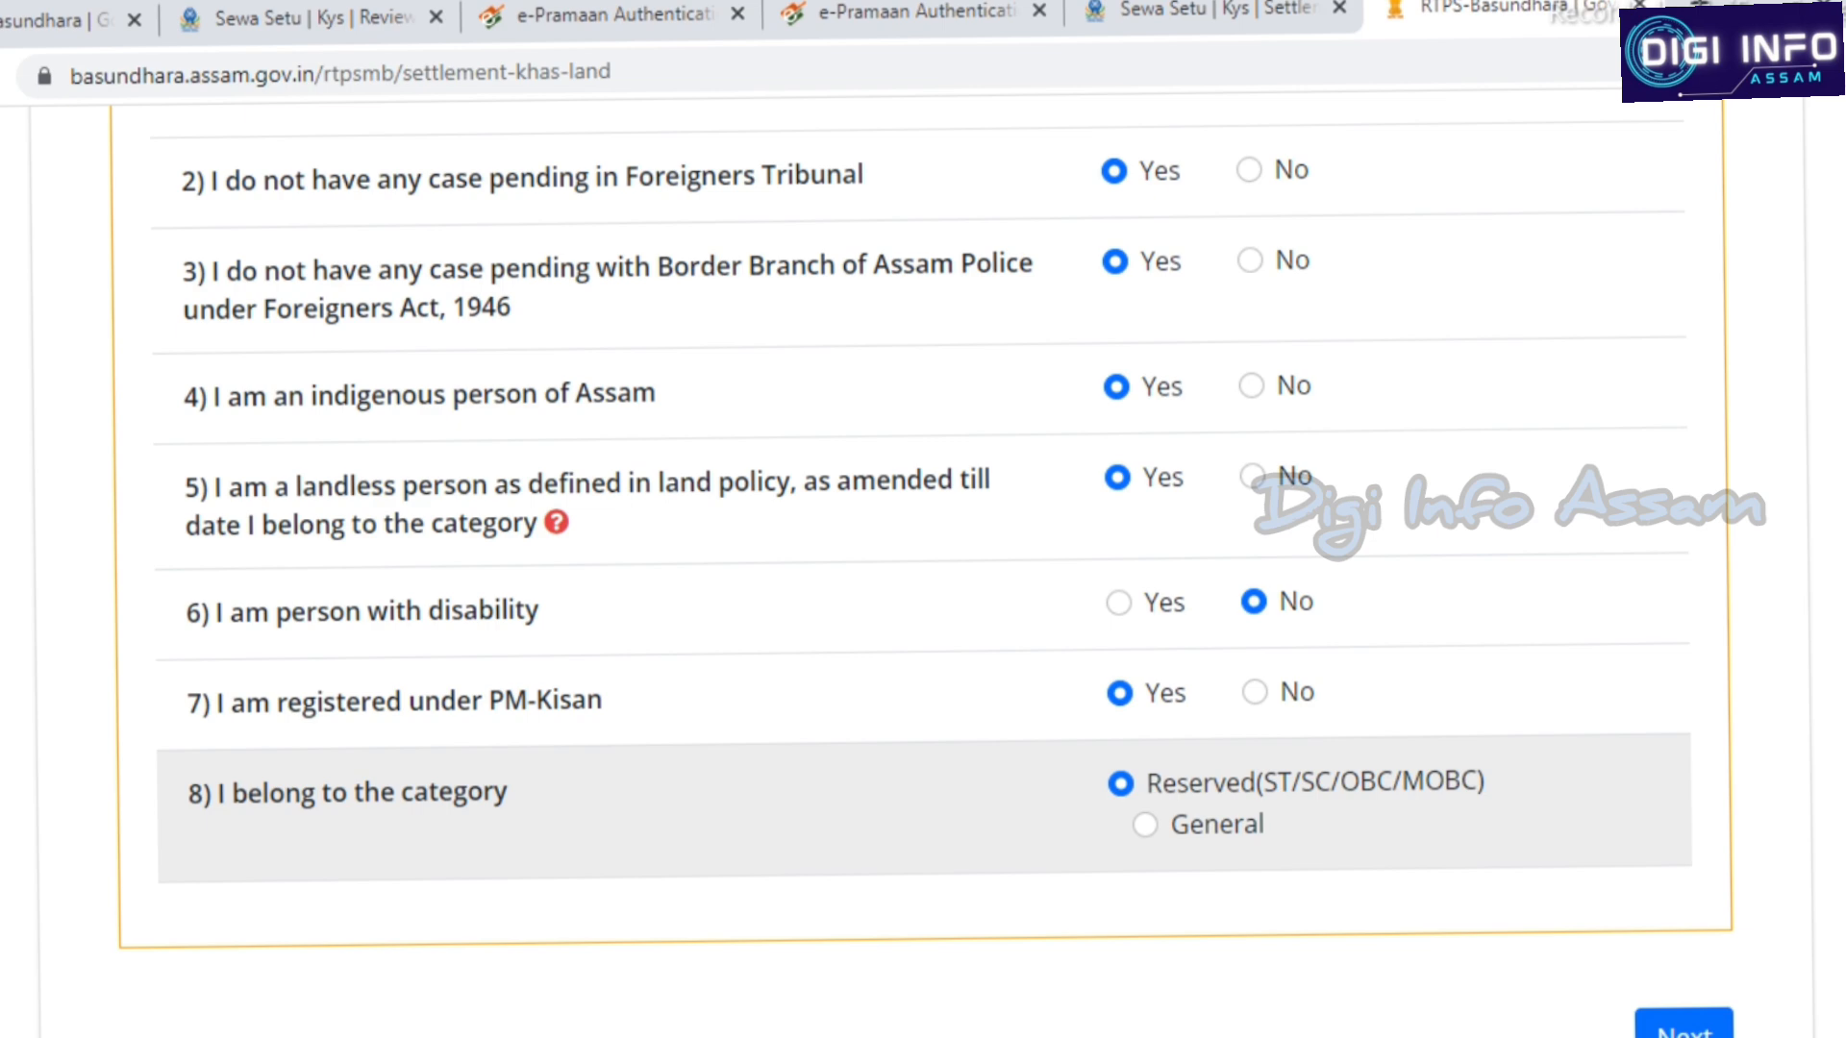
{"action": "left_click", "coordinate": [1144, 824]}
{"action": "left_click", "coordinate": [1120, 784]}
{"action": "left_click", "coordinate": [1145, 825]}
{"action": "left_click", "coordinate": [1684, 1024]}
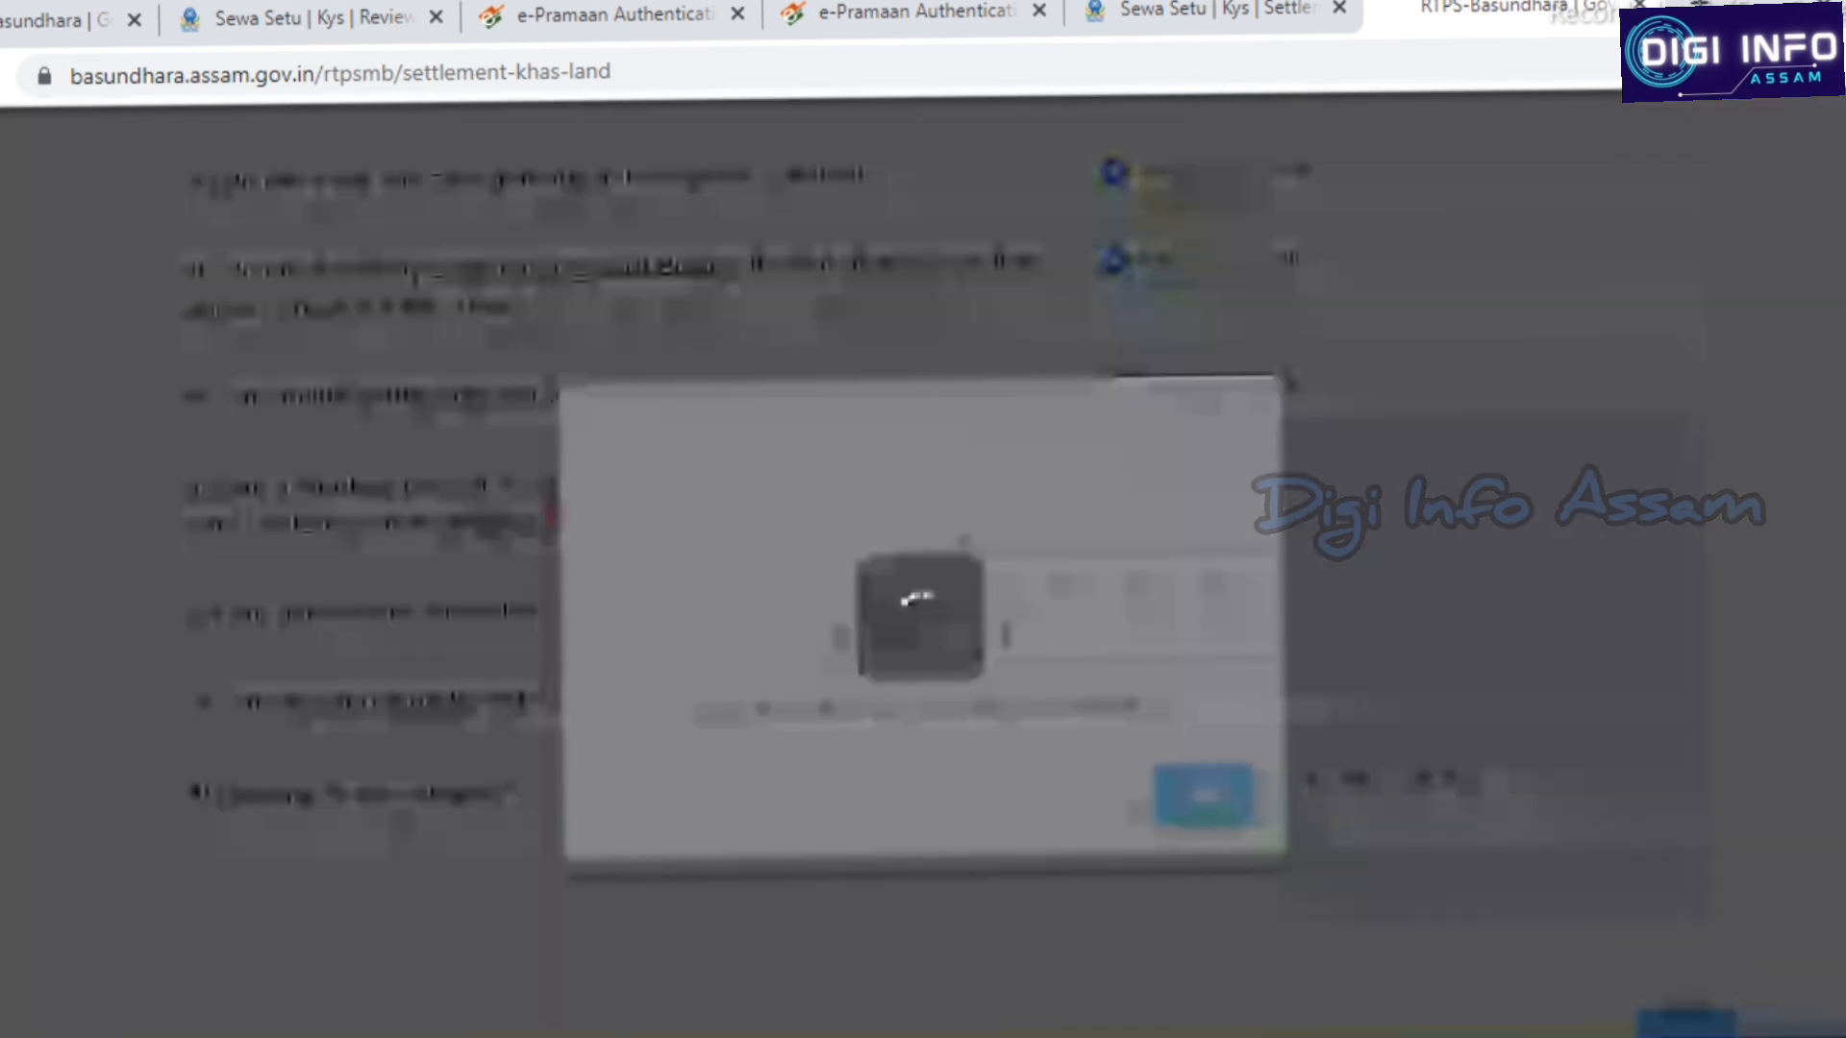
Set the district in the land details to Nagaon
{"action": "scroll", "coordinate": [923, 576], "scroll_direction": "down", "scroll_amount": 1}
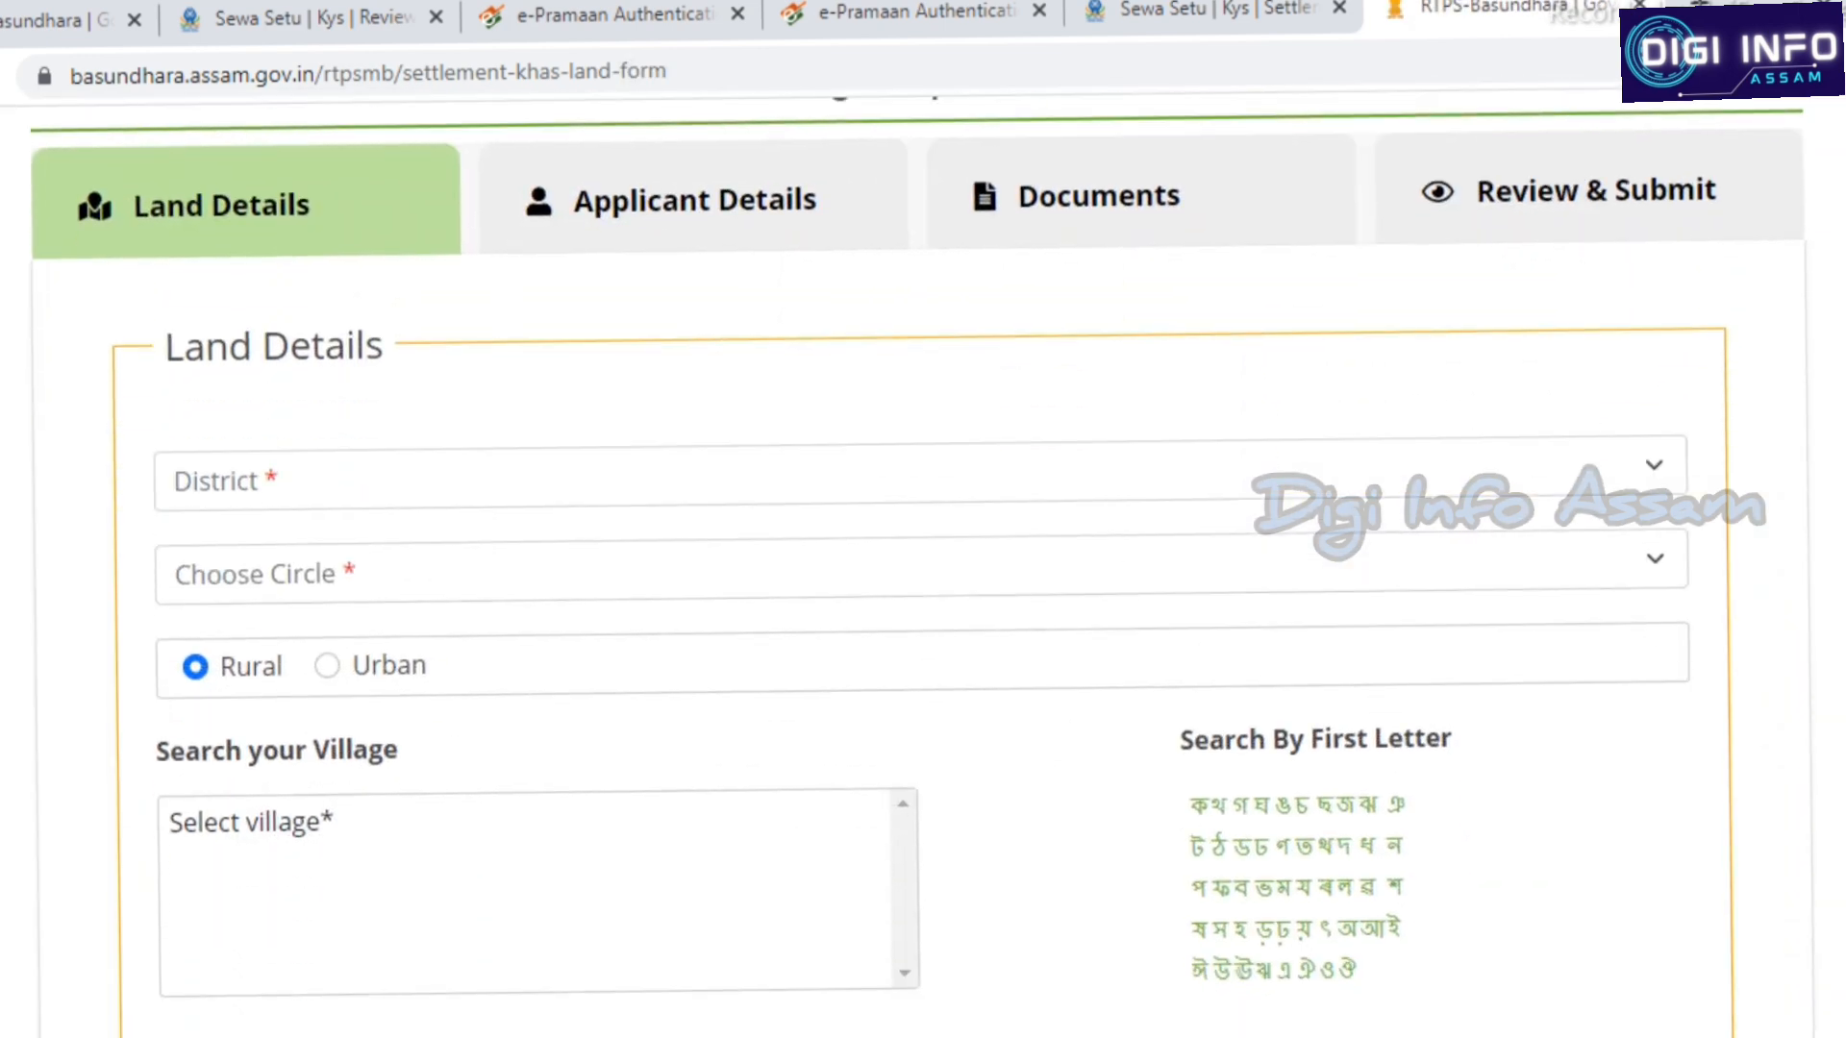
{"action": "scroll", "coordinate": [923, 577], "scroll_direction": "down", "scroll_amount": 2}
{"action": "left_click", "coordinate": [919, 314]}
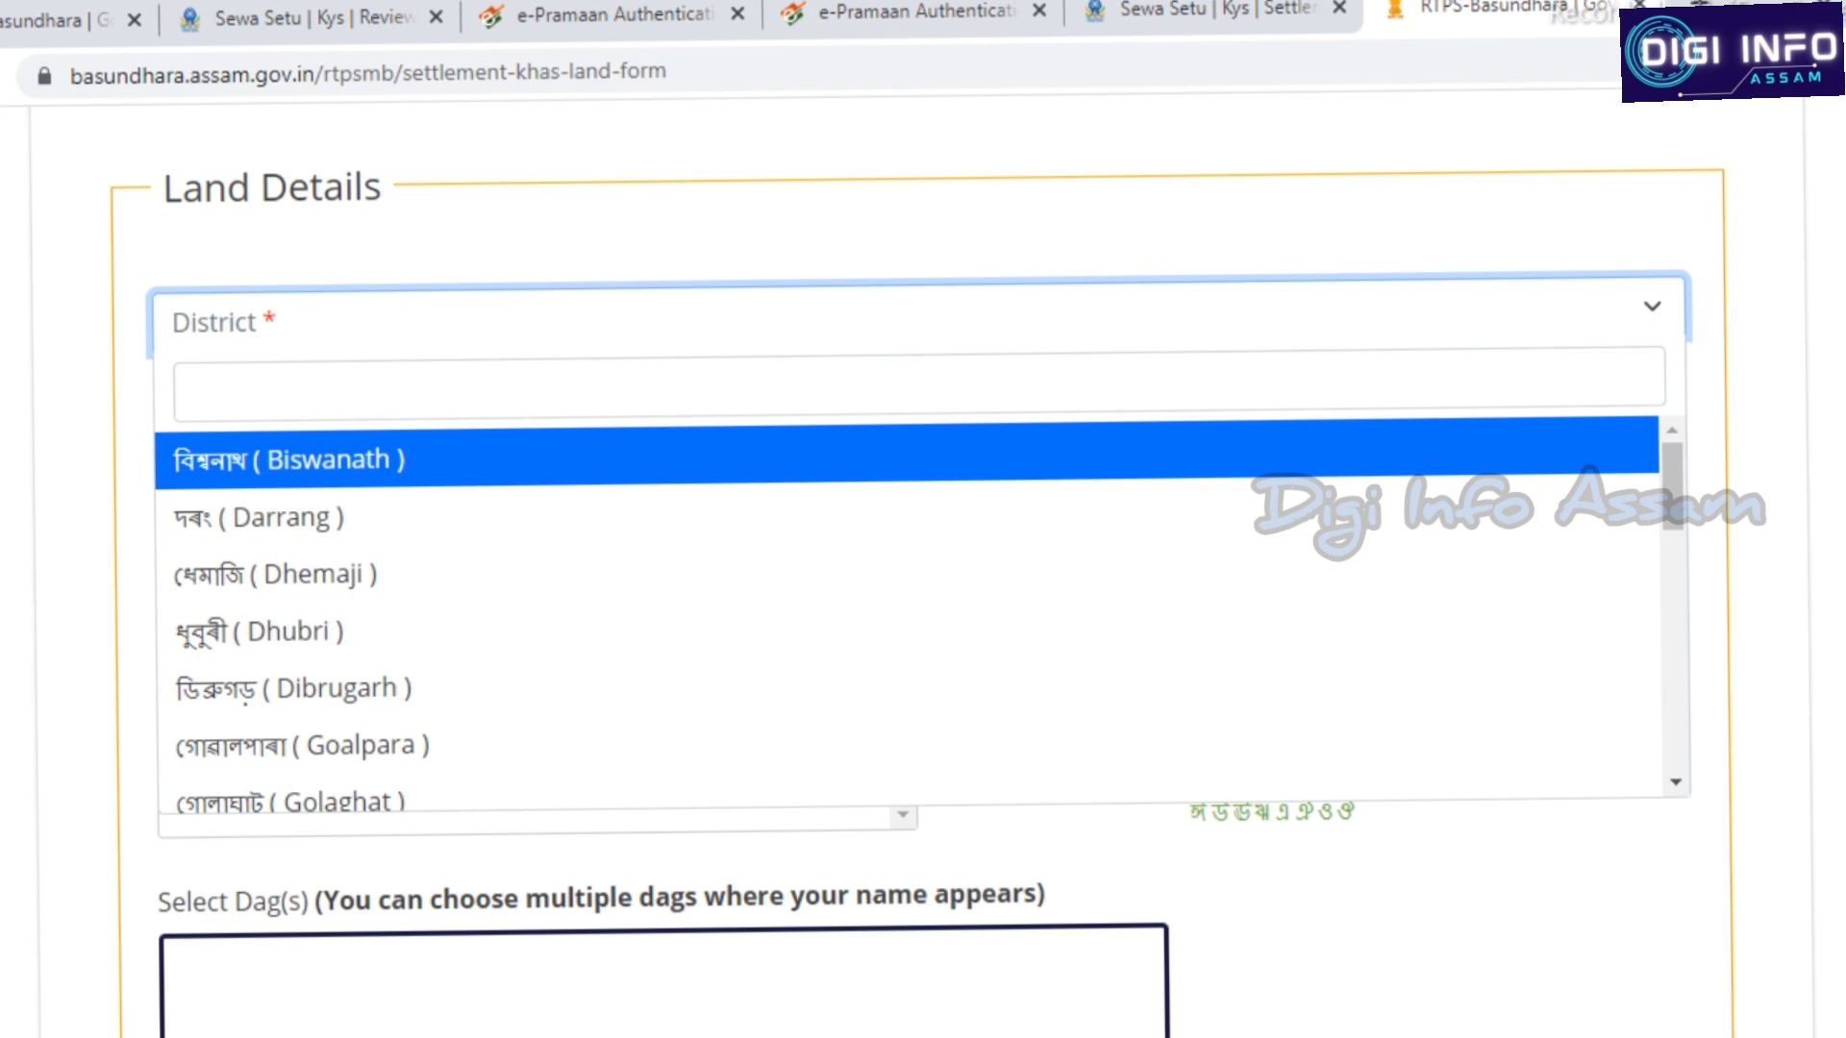
{"action": "type", "text": "NAG"}
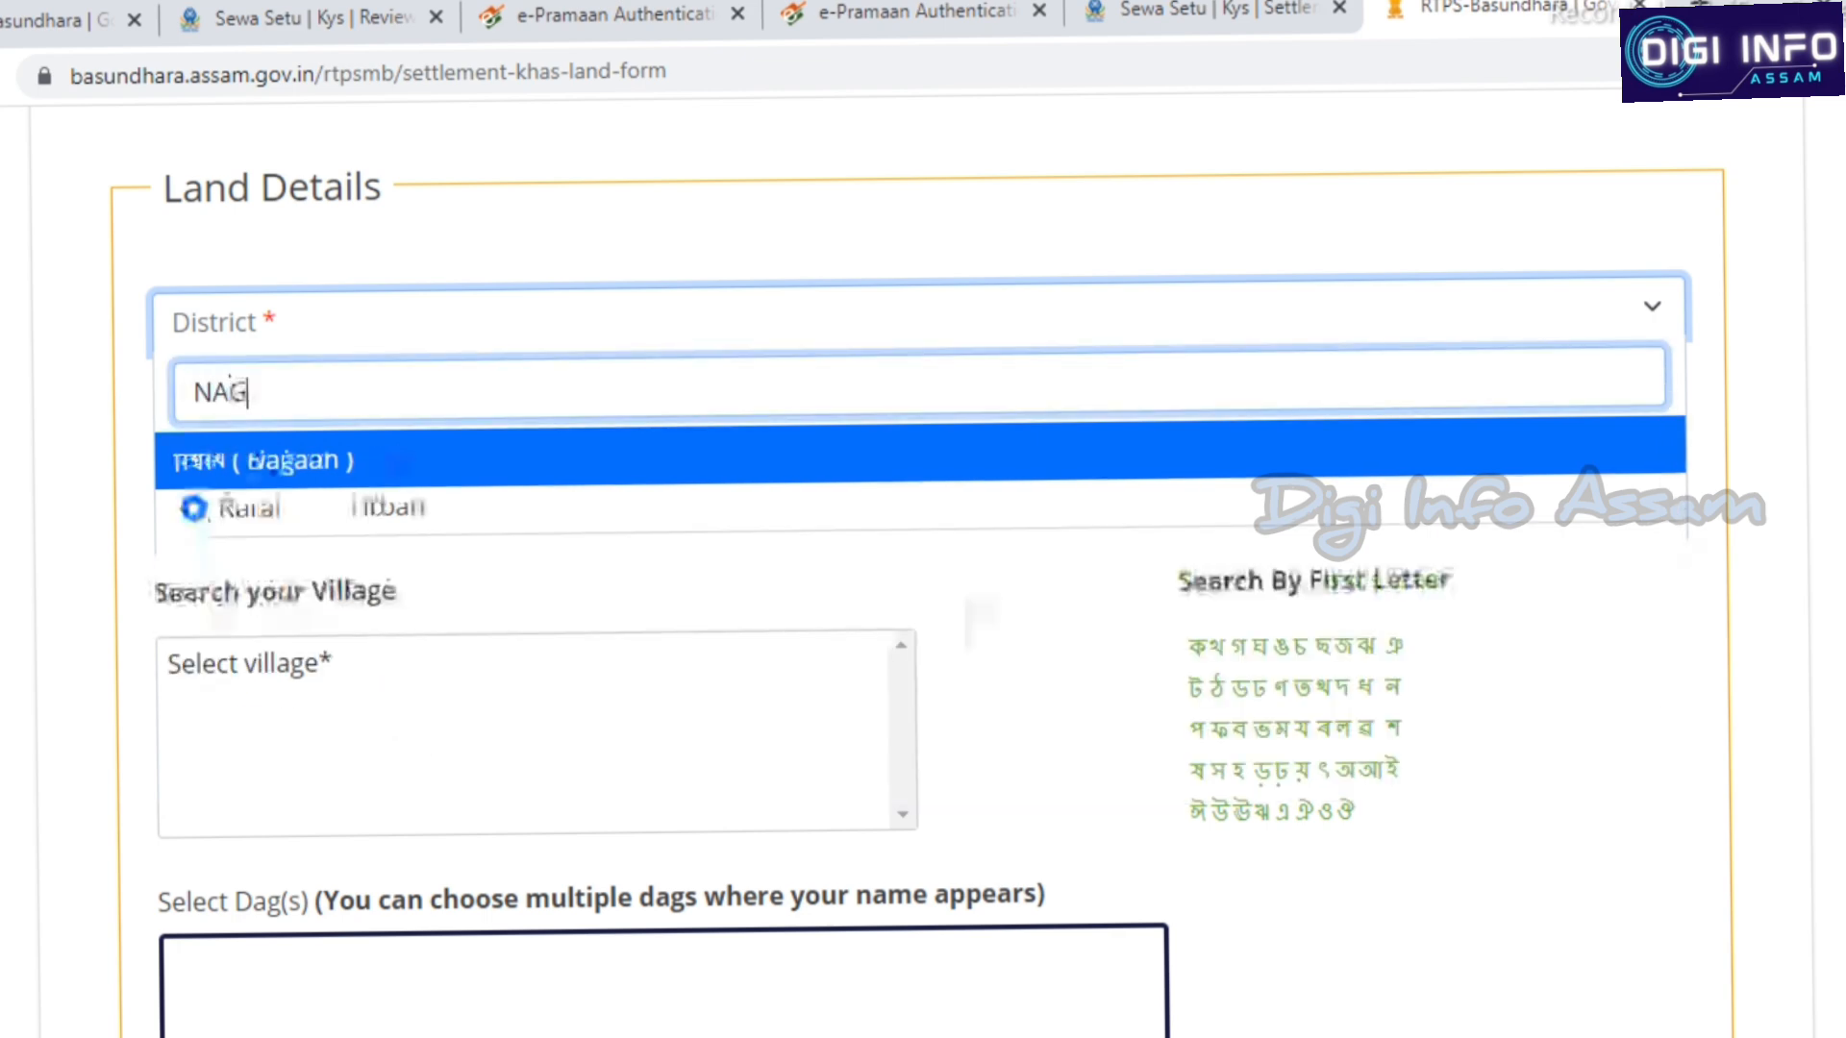
{"action": "key", "text": "Return"}
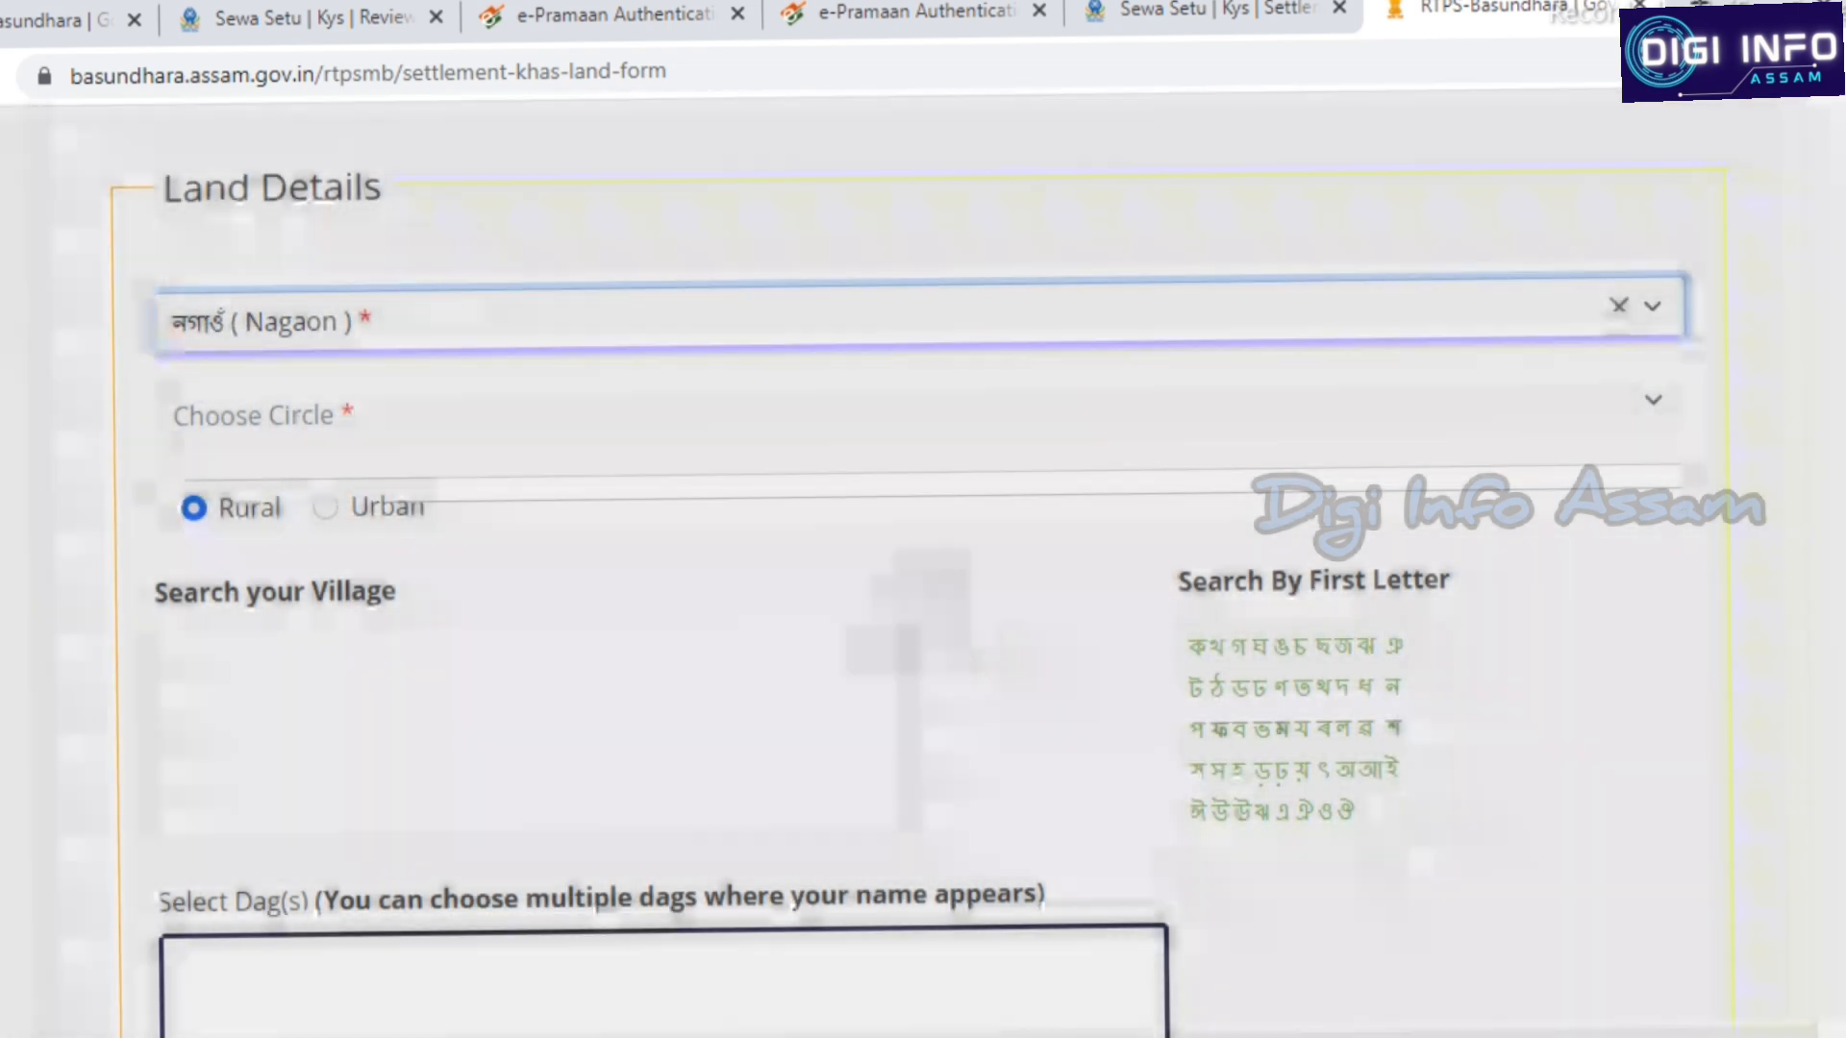
Choose the circle KAMAPUR and select the village পমিলা জাৰনি from the villages starting with প
{"action": "scroll", "coordinate": [919, 577], "scroll_direction": "down", "scroll_amount": 1}
{"action": "left_click", "coordinate": [919, 250]}
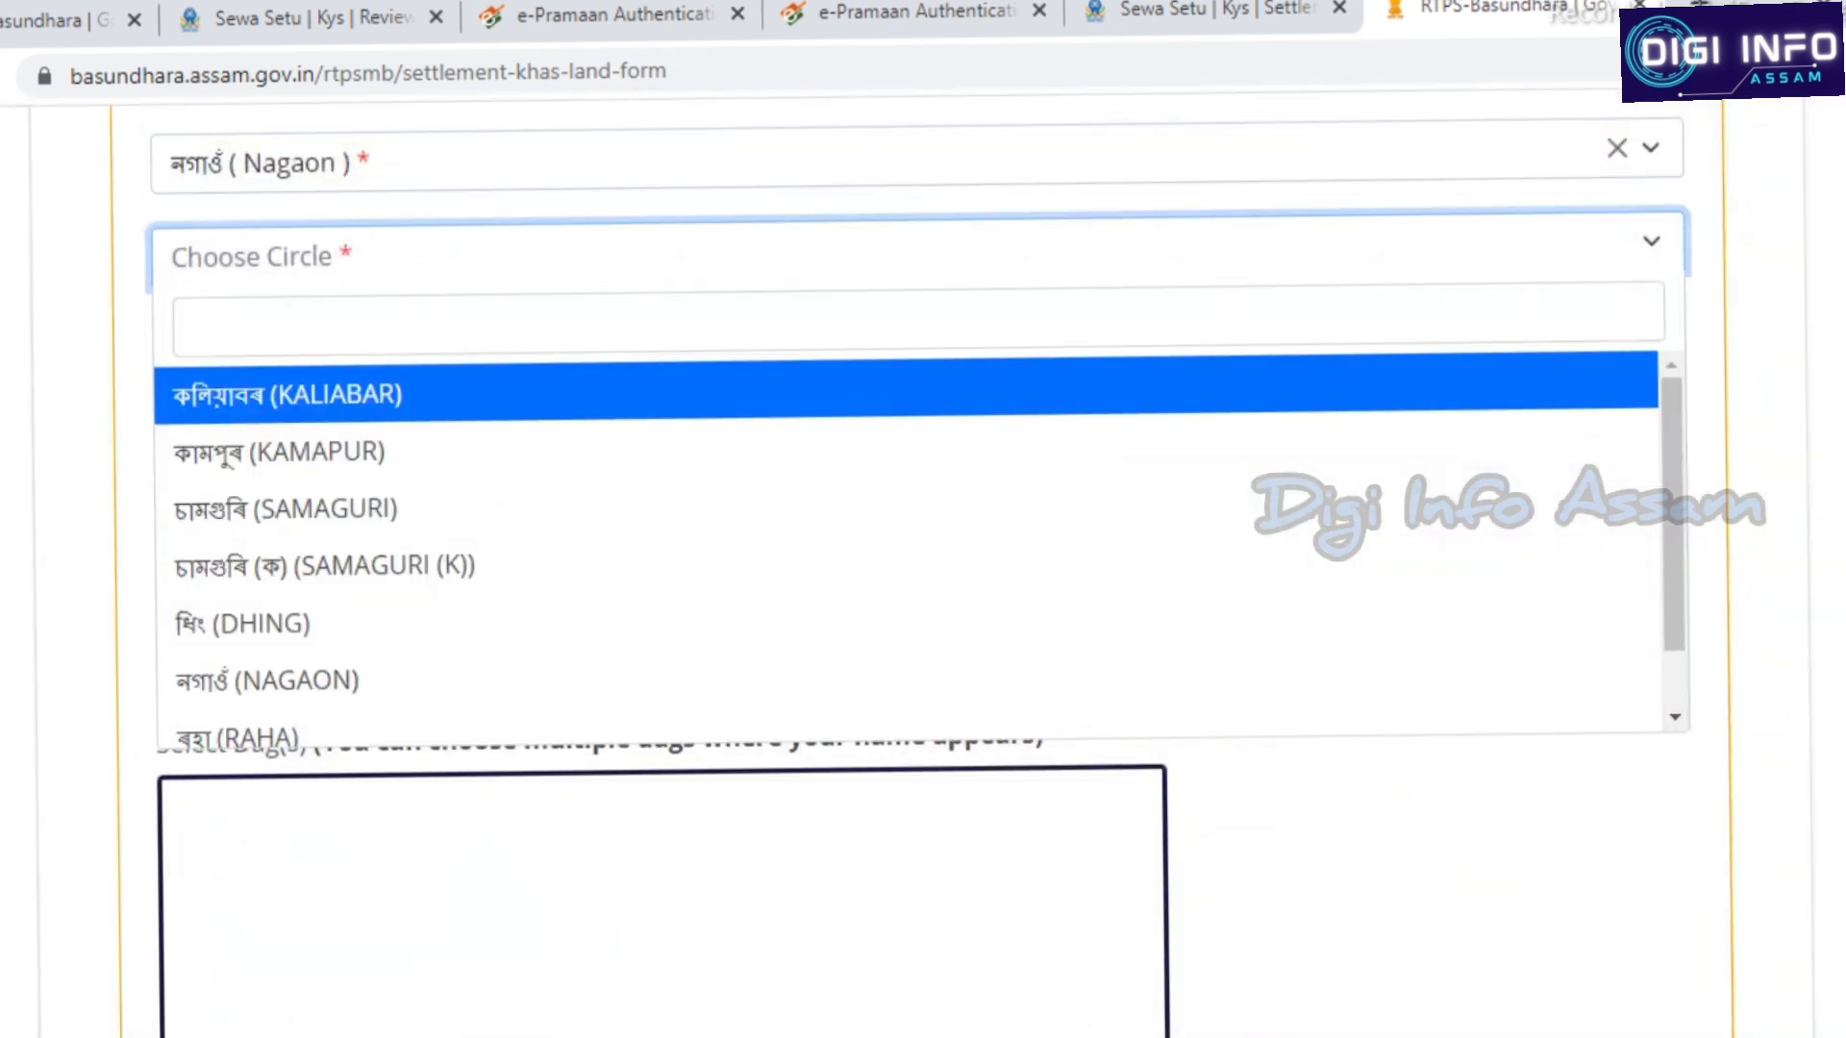
{"action": "key", "text": "Down"}
{"action": "key", "text": "Return"}
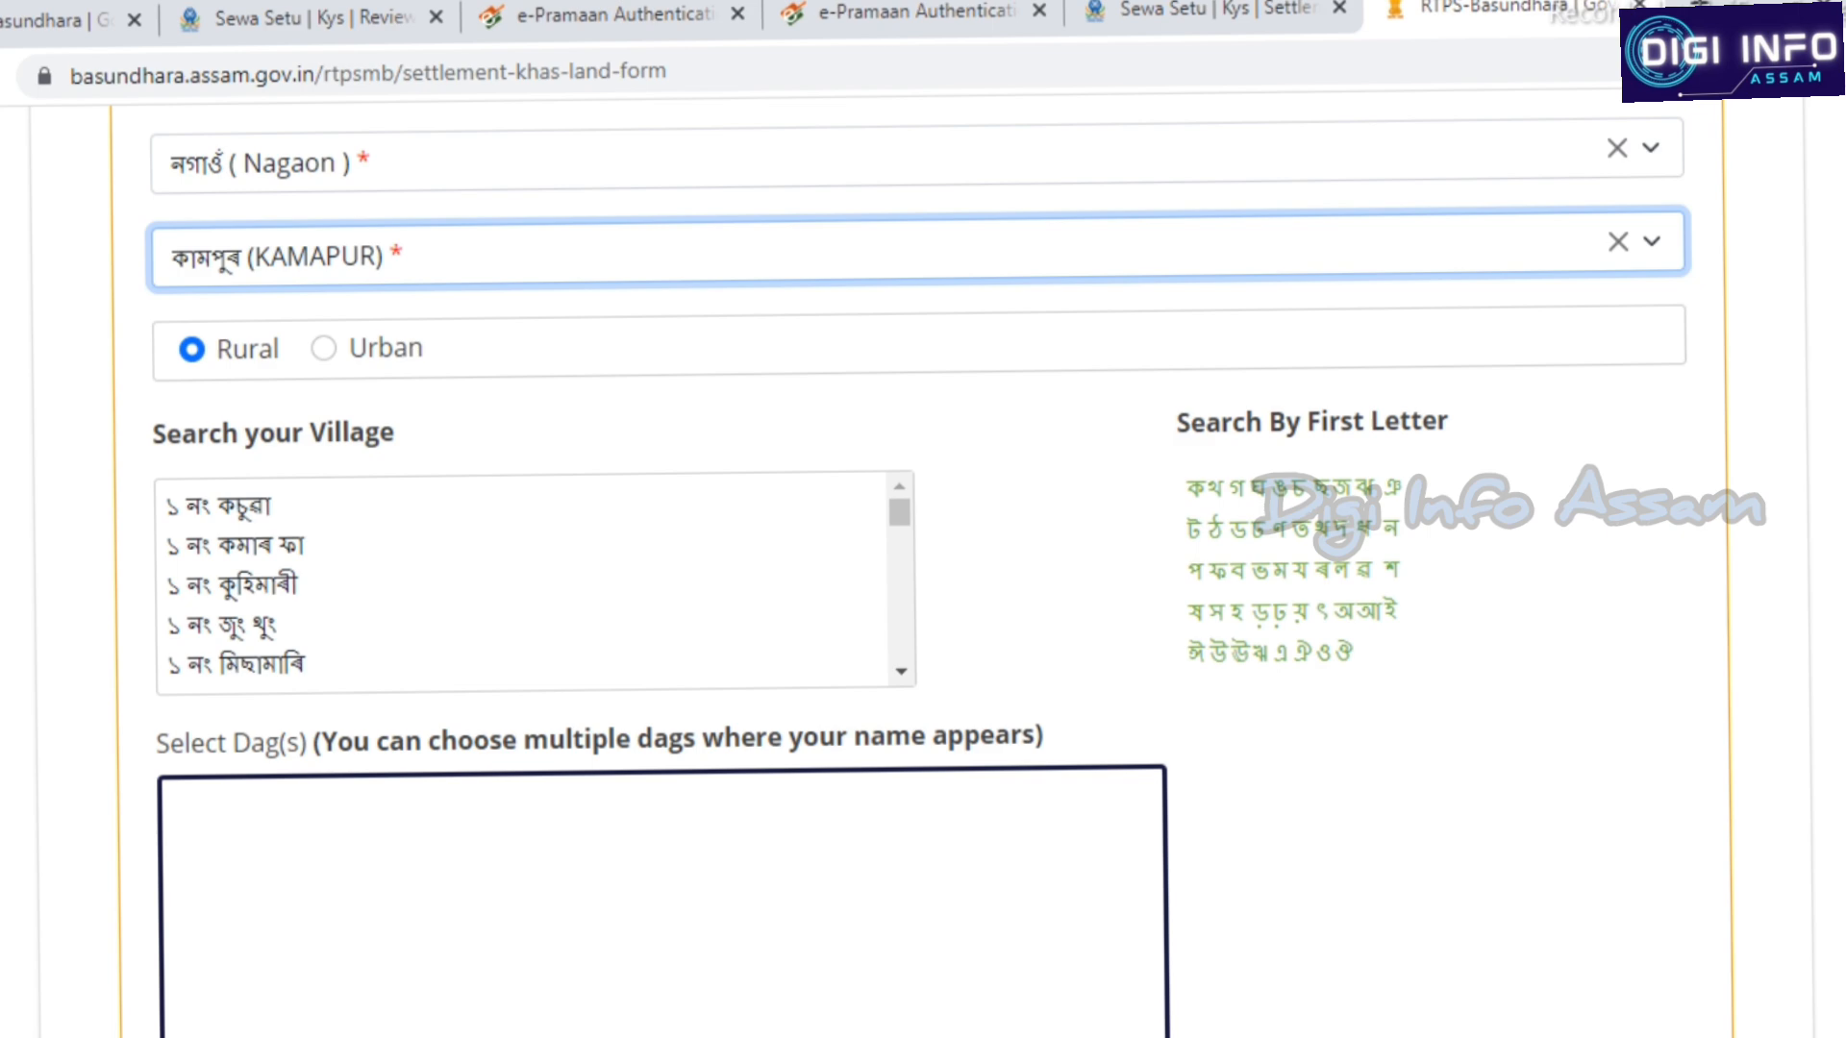
{"action": "left_click", "coordinate": [1195, 571]}
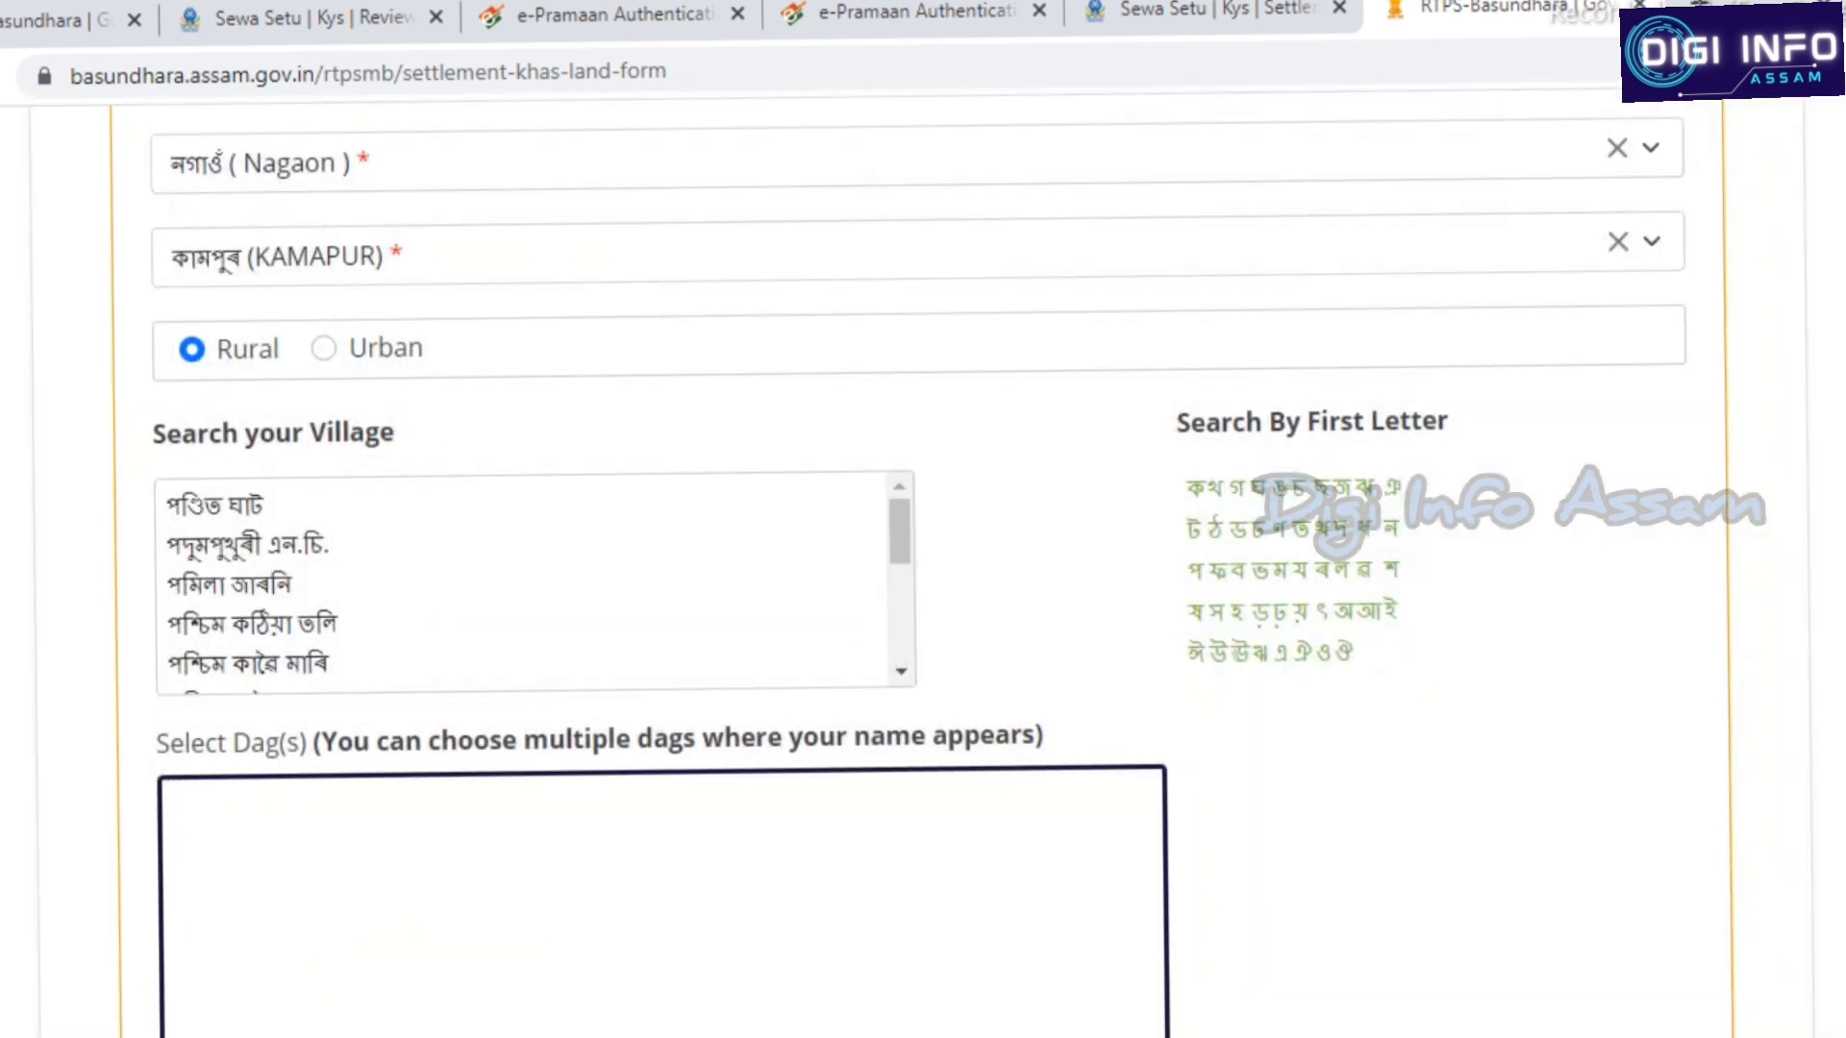
{"action": "left_click", "coordinate": [228, 585]}
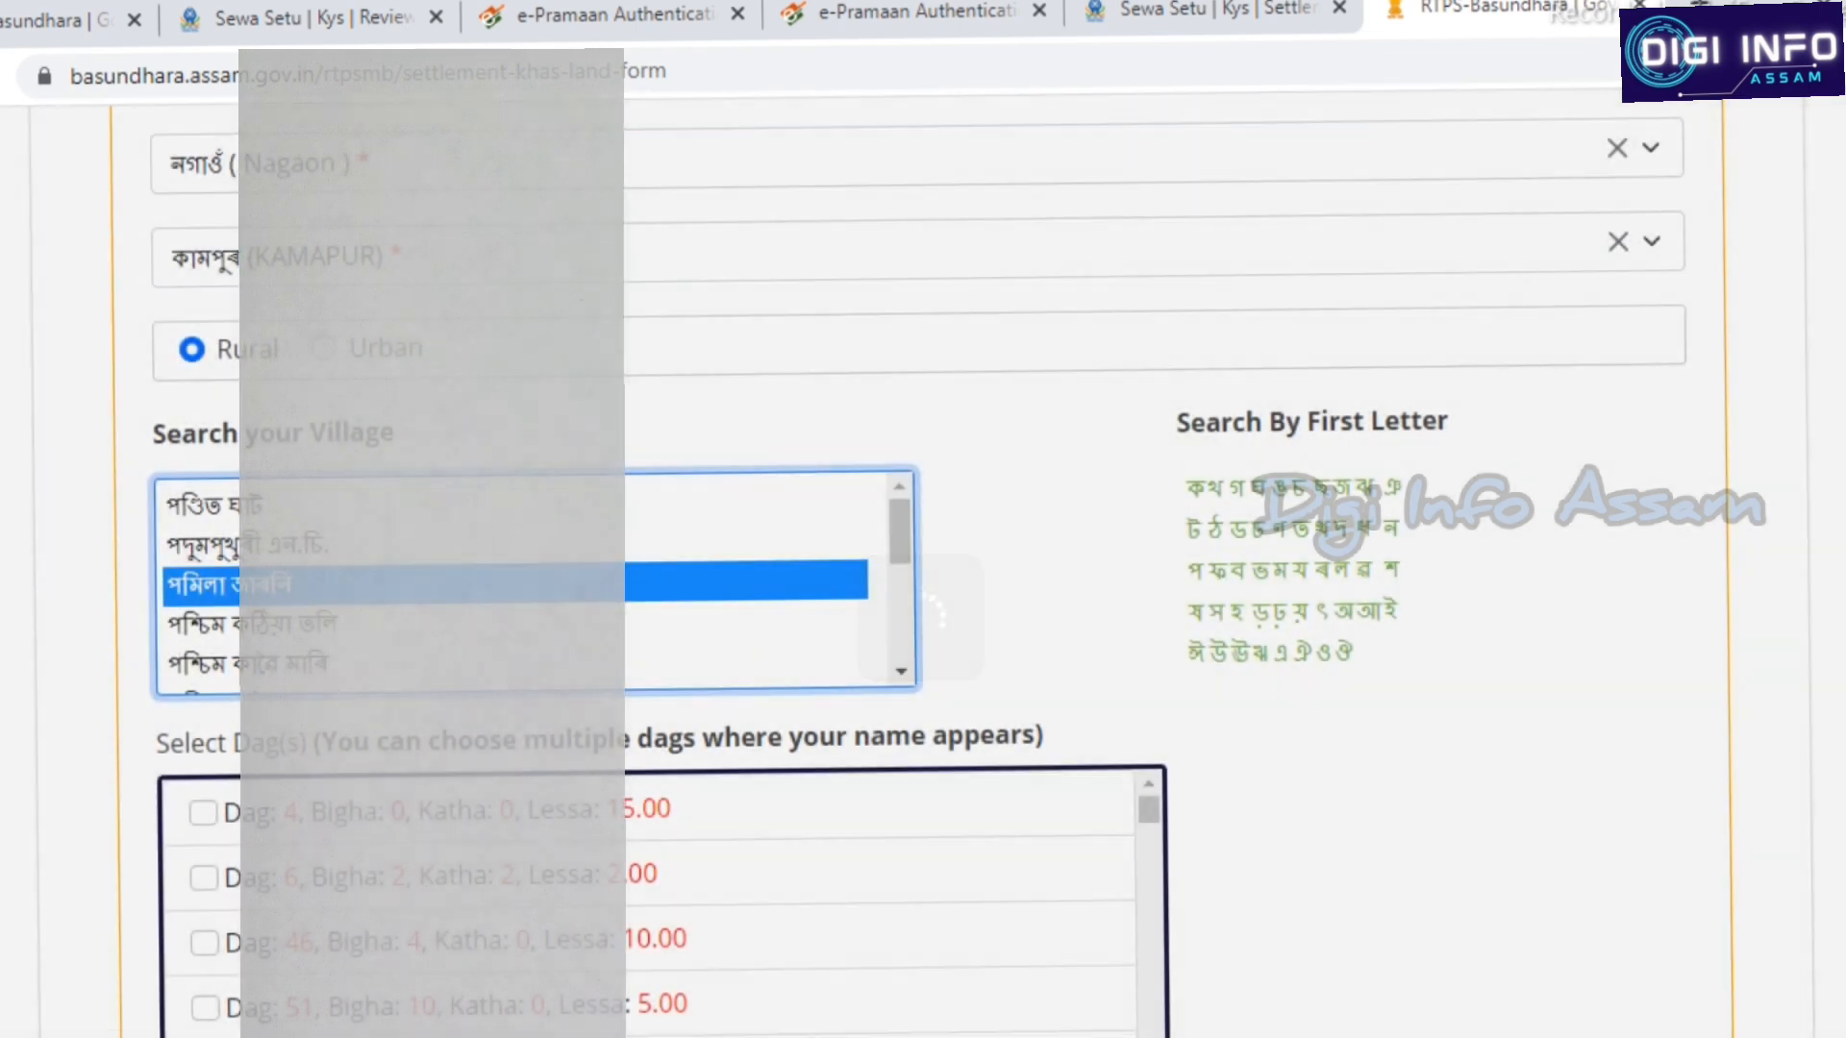
Look through the village's dag list and select dag 548
{"action": "scroll", "coordinate": [481, 726], "scroll_direction": "down", "scroll_amount": 2}
{"action": "scroll", "coordinate": [481, 624], "scroll_direction": "down", "scroll_amount": 1}
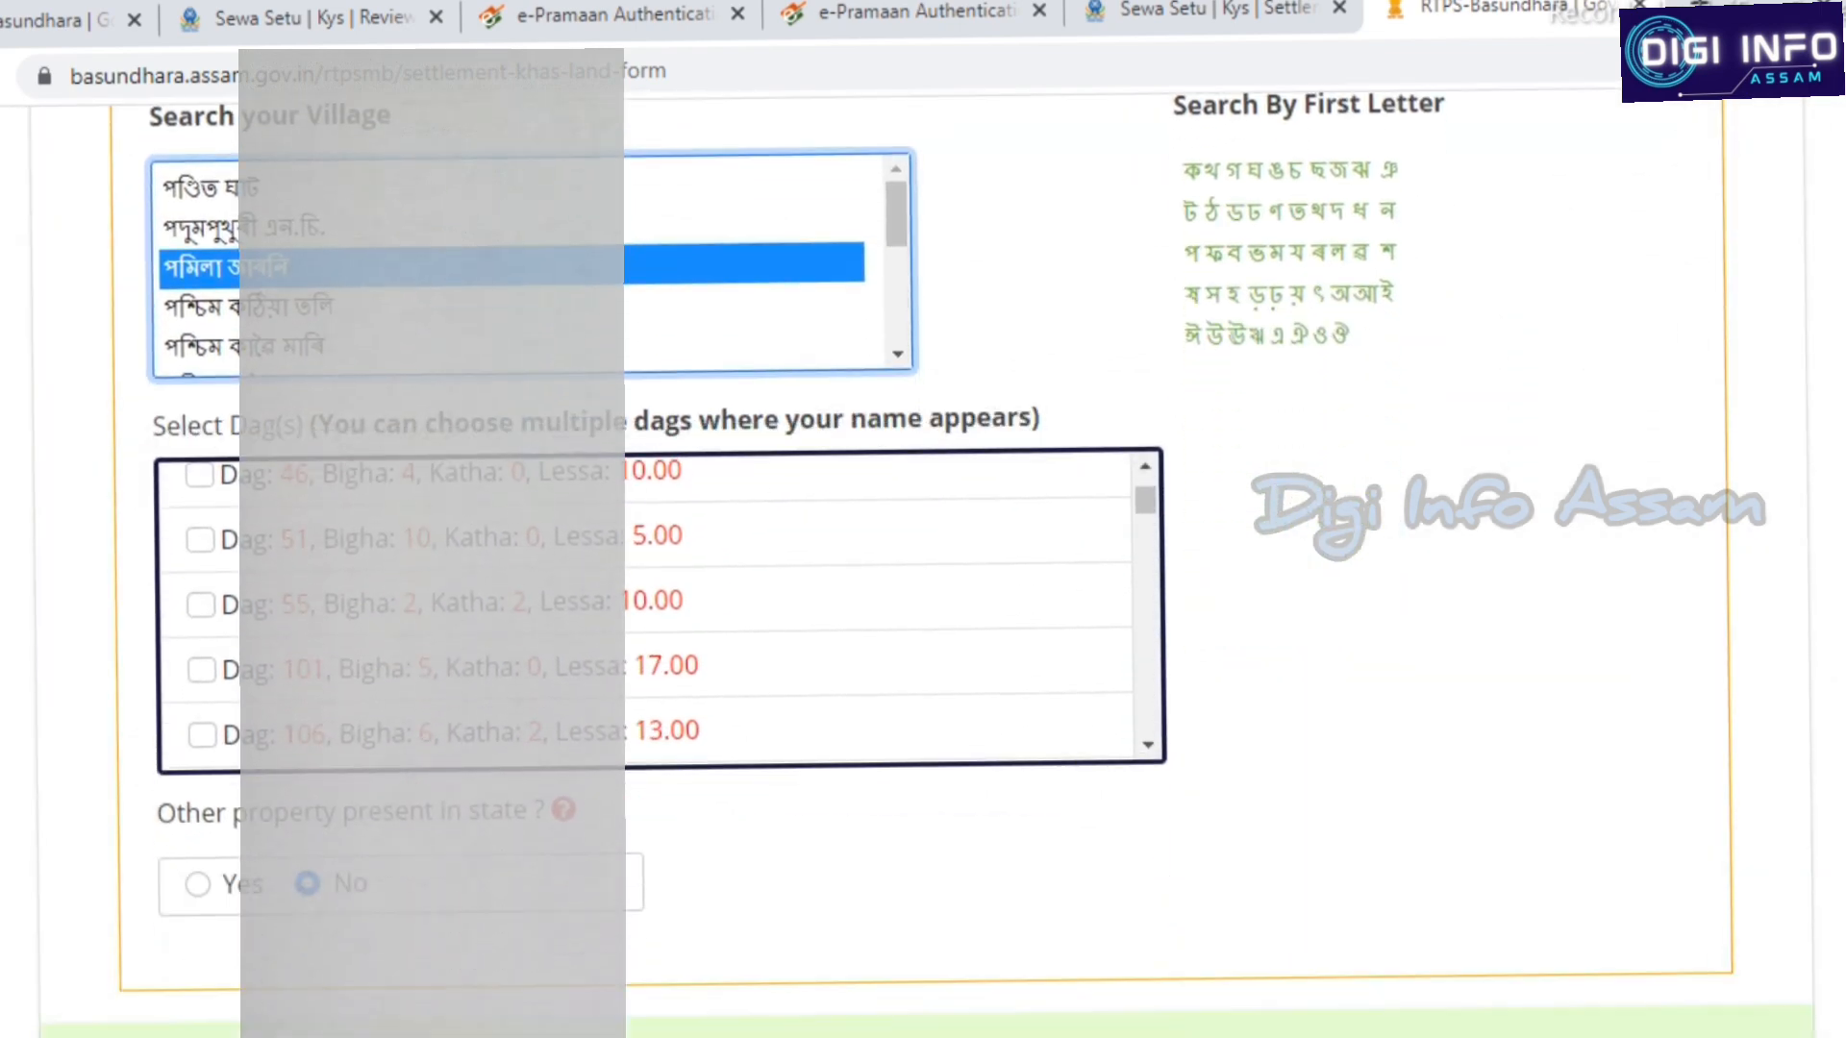
{"action": "scroll", "coordinate": [663, 606], "scroll_direction": "down", "scroll_amount": 12}
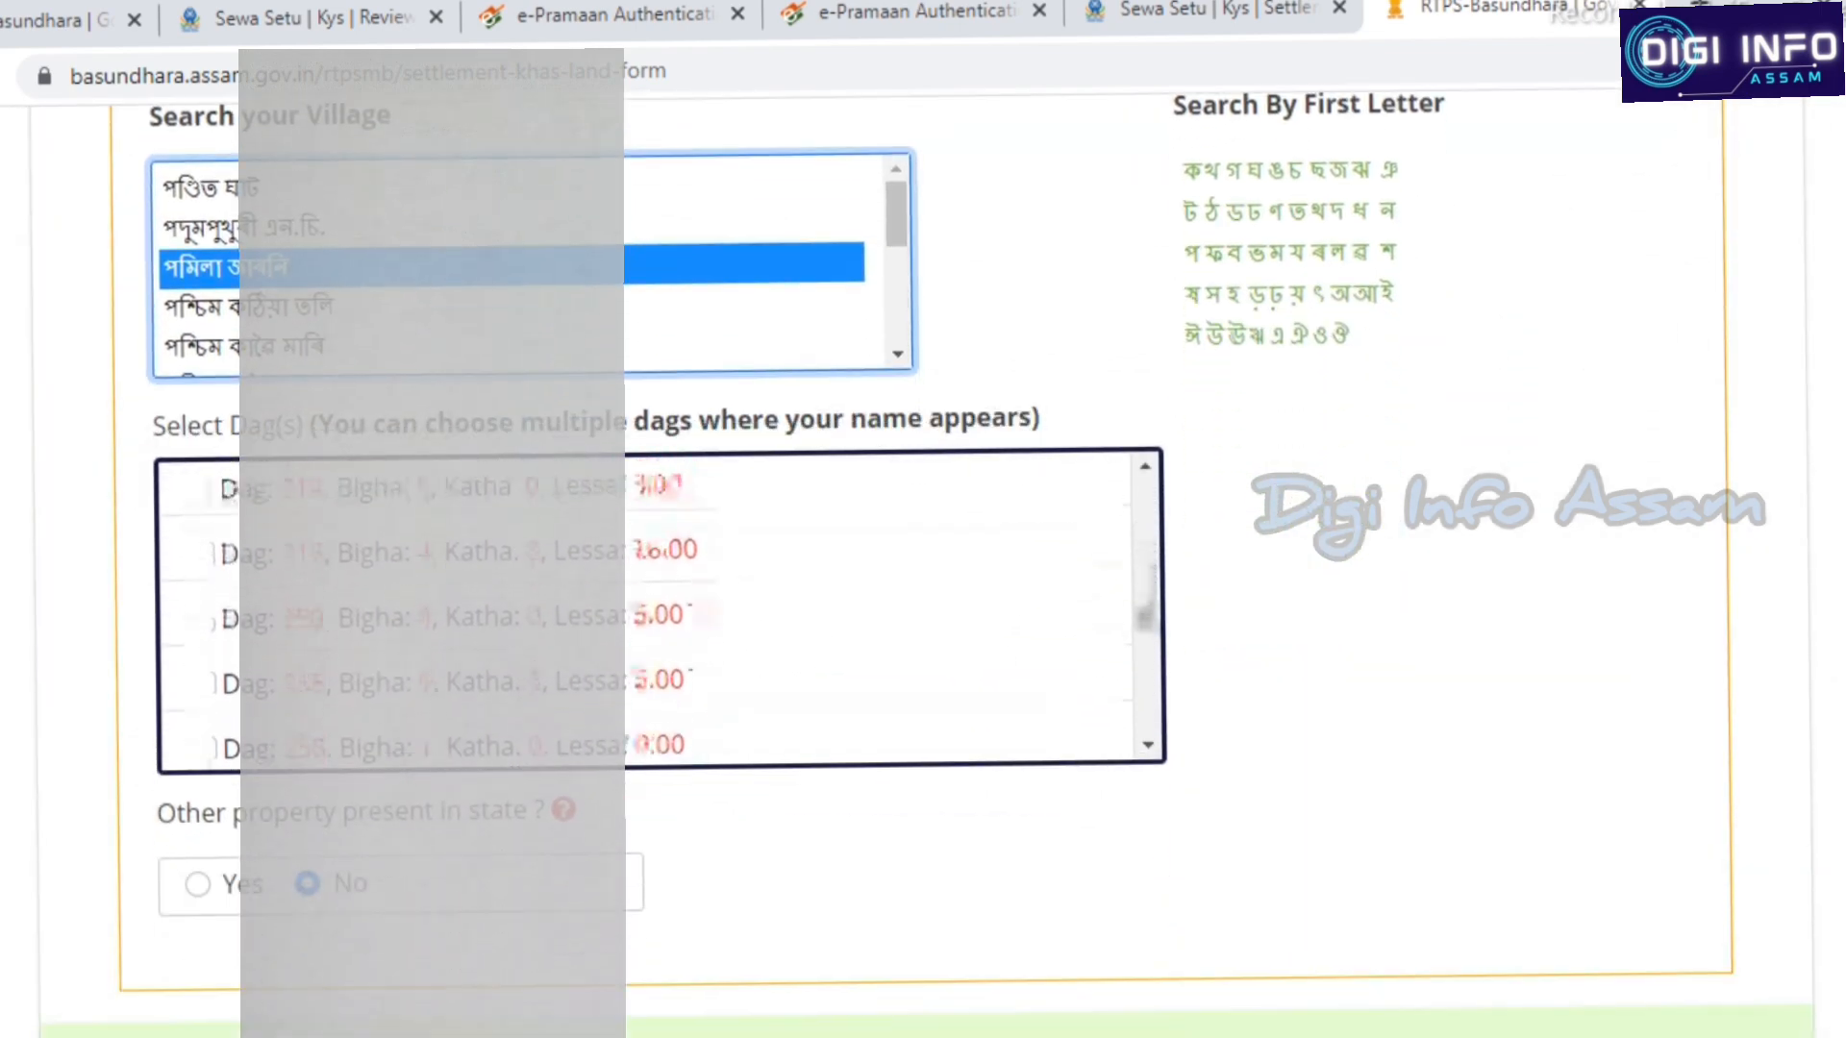
{"action": "scroll", "coordinate": [663, 605], "scroll_direction": "down", "scroll_amount": 5}
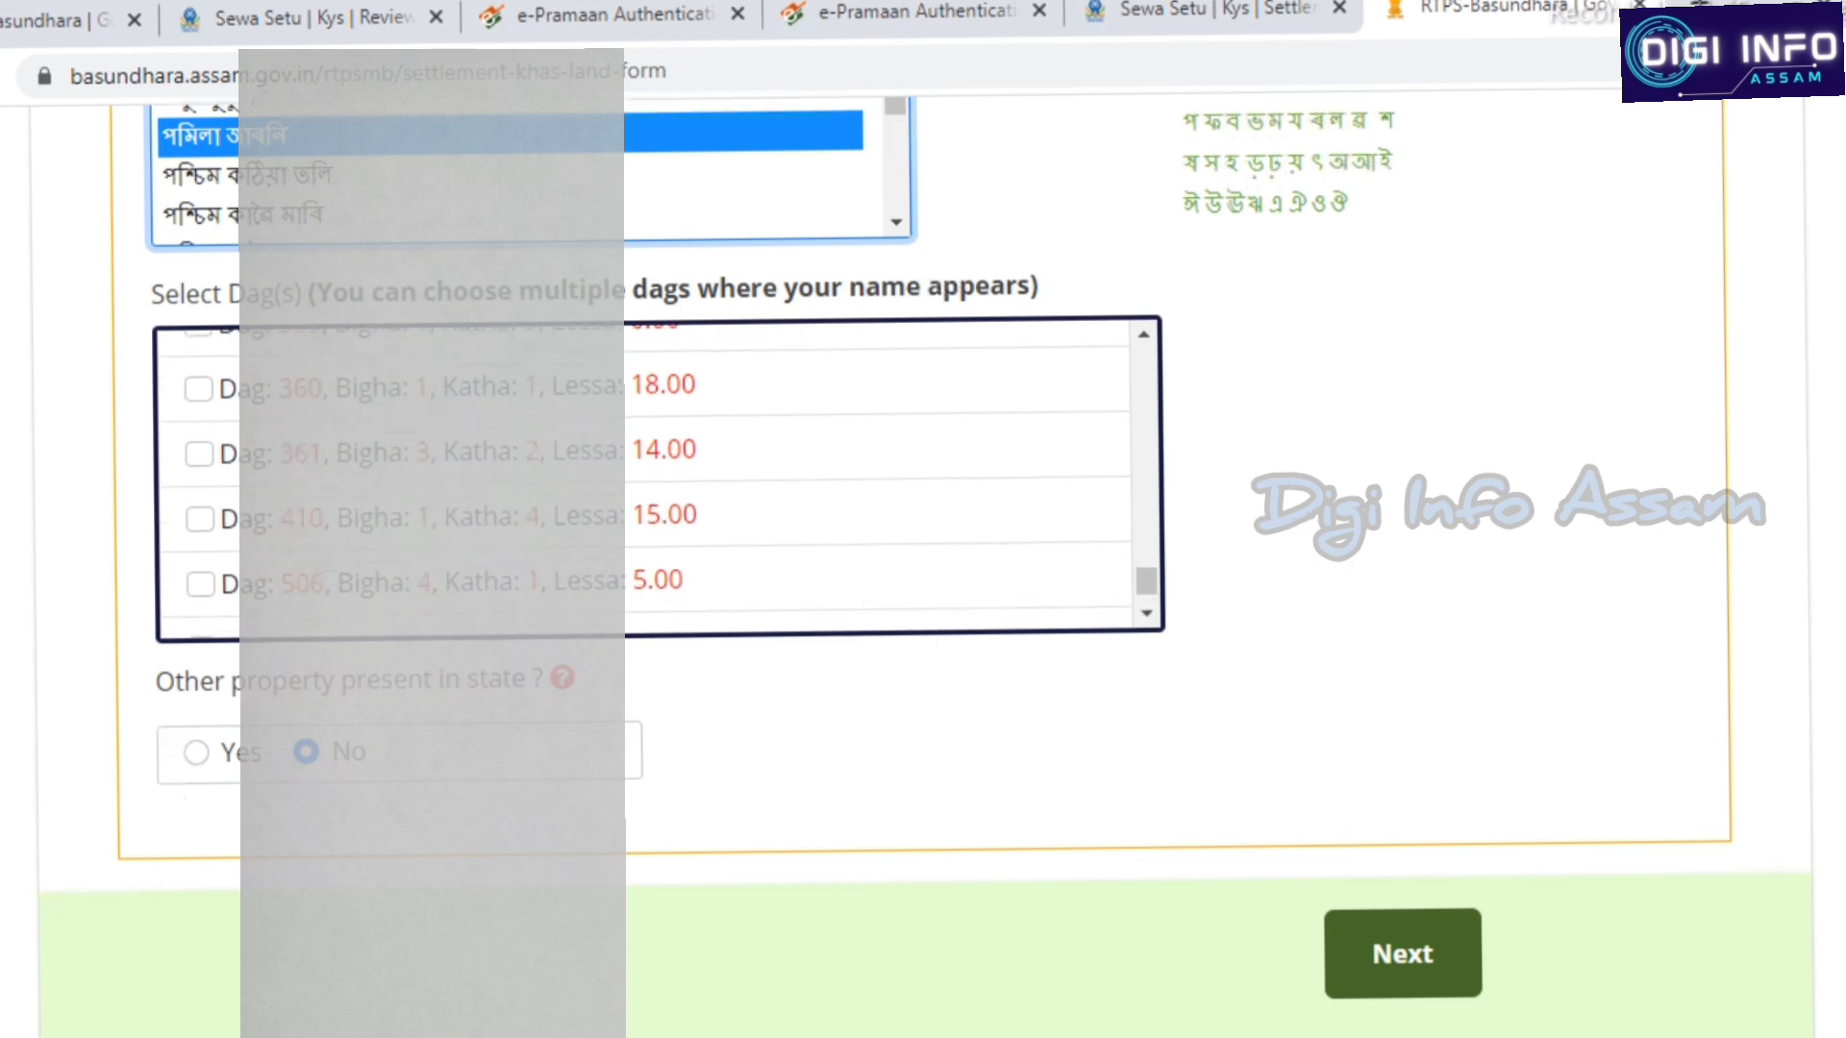
{"action": "scroll", "coordinate": [663, 480], "scroll_direction": "up", "scroll_amount": 20}
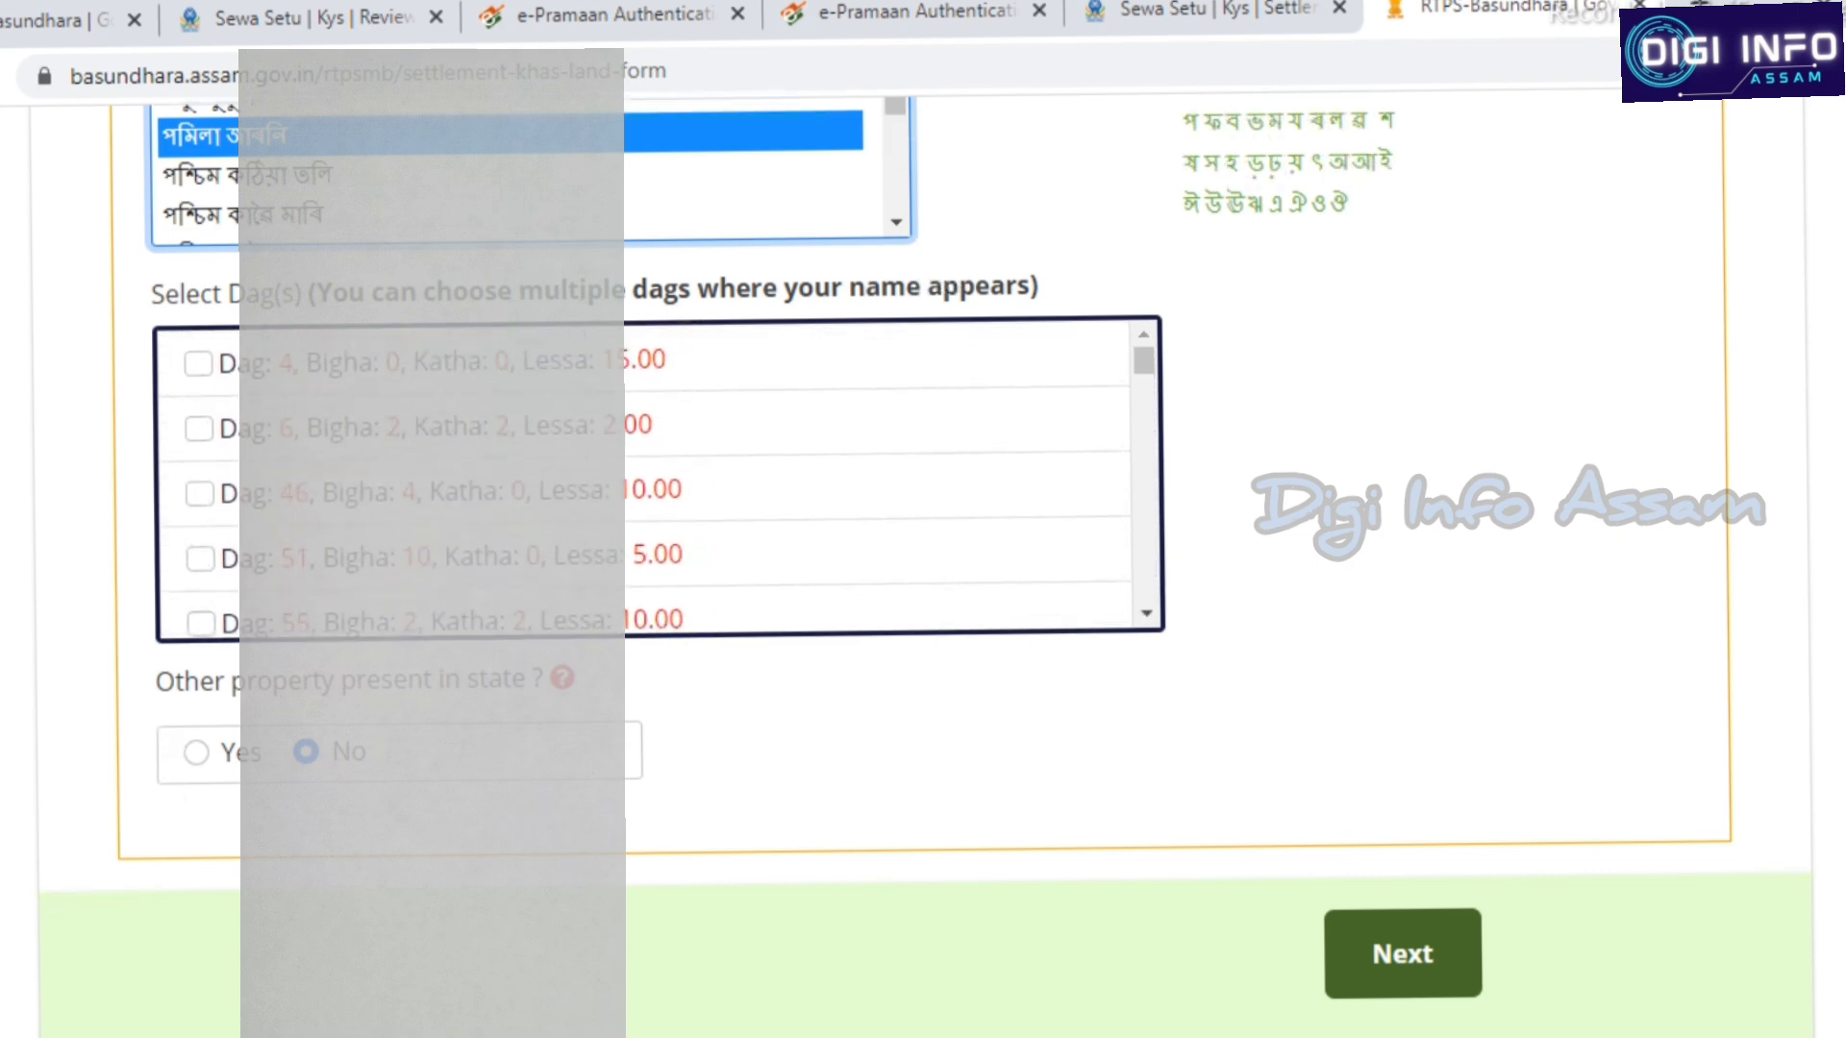
{"action": "scroll", "coordinate": [664, 481], "scroll_direction": "down", "scroll_amount": 10}
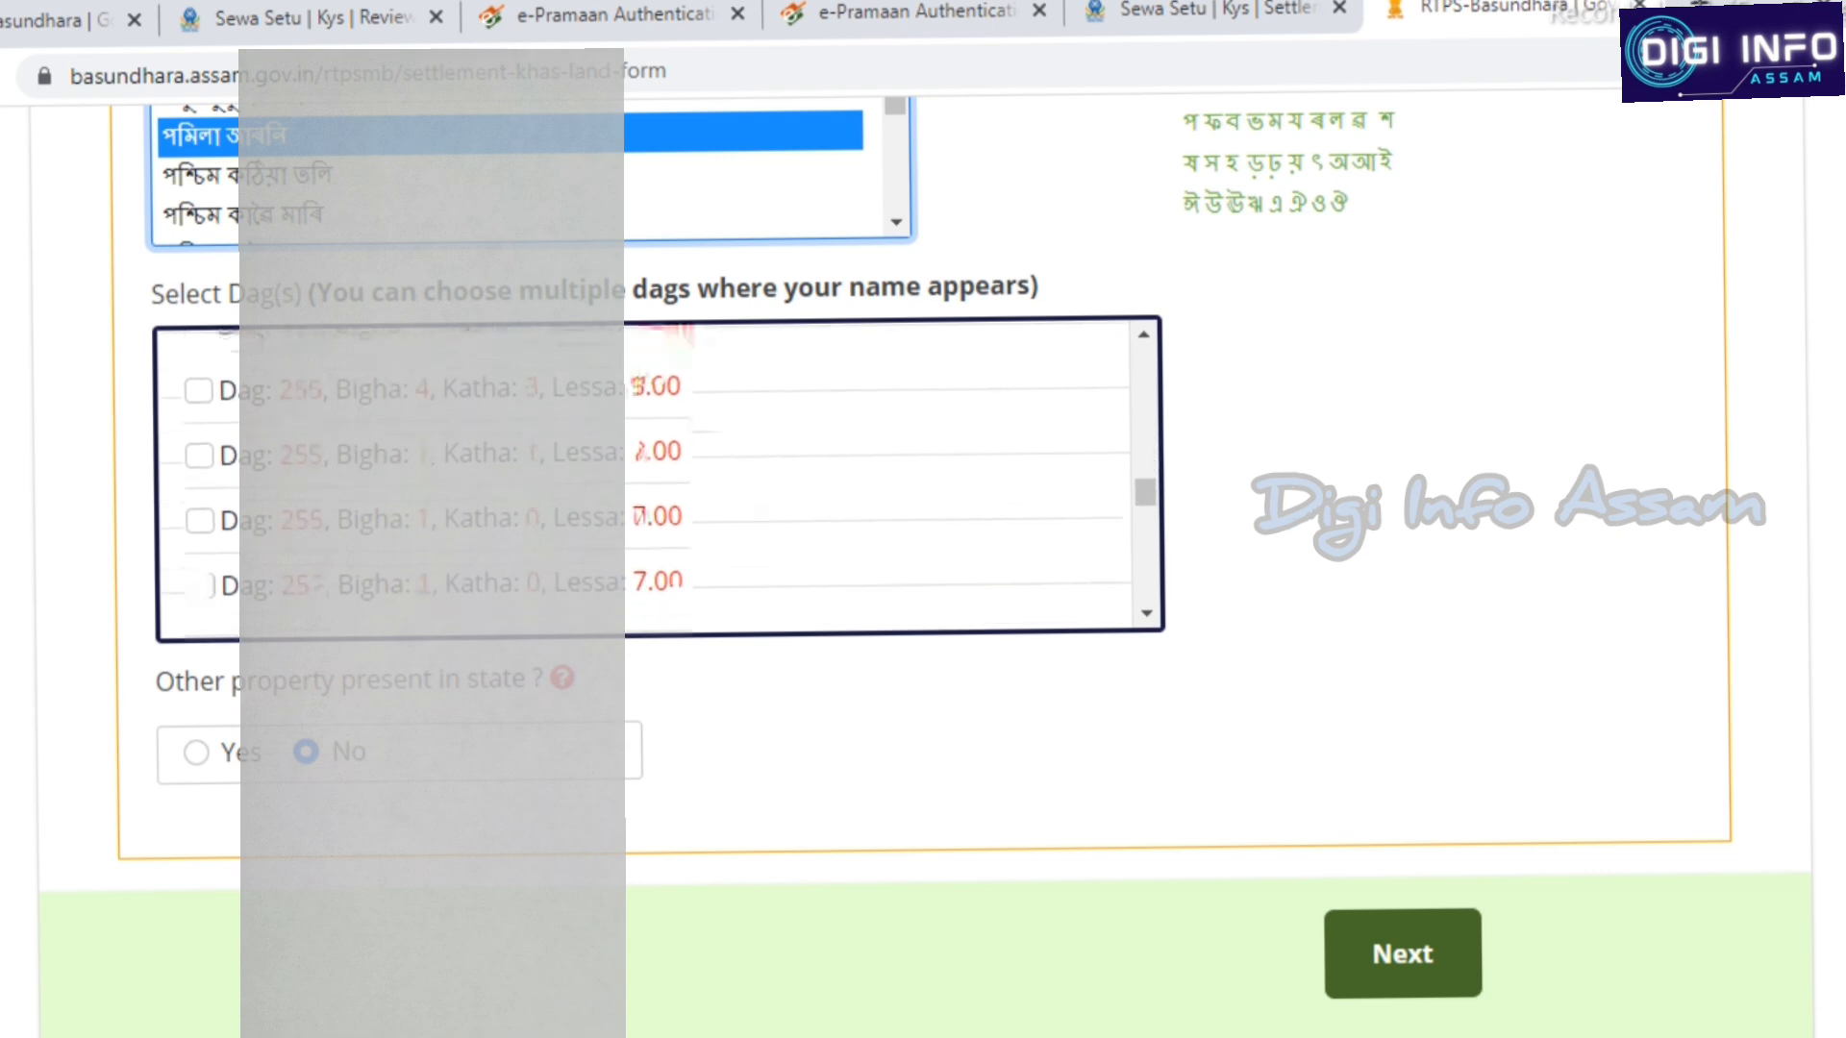
{"action": "scroll", "coordinate": [663, 480], "scroll_direction": "down", "scroll_amount": 10}
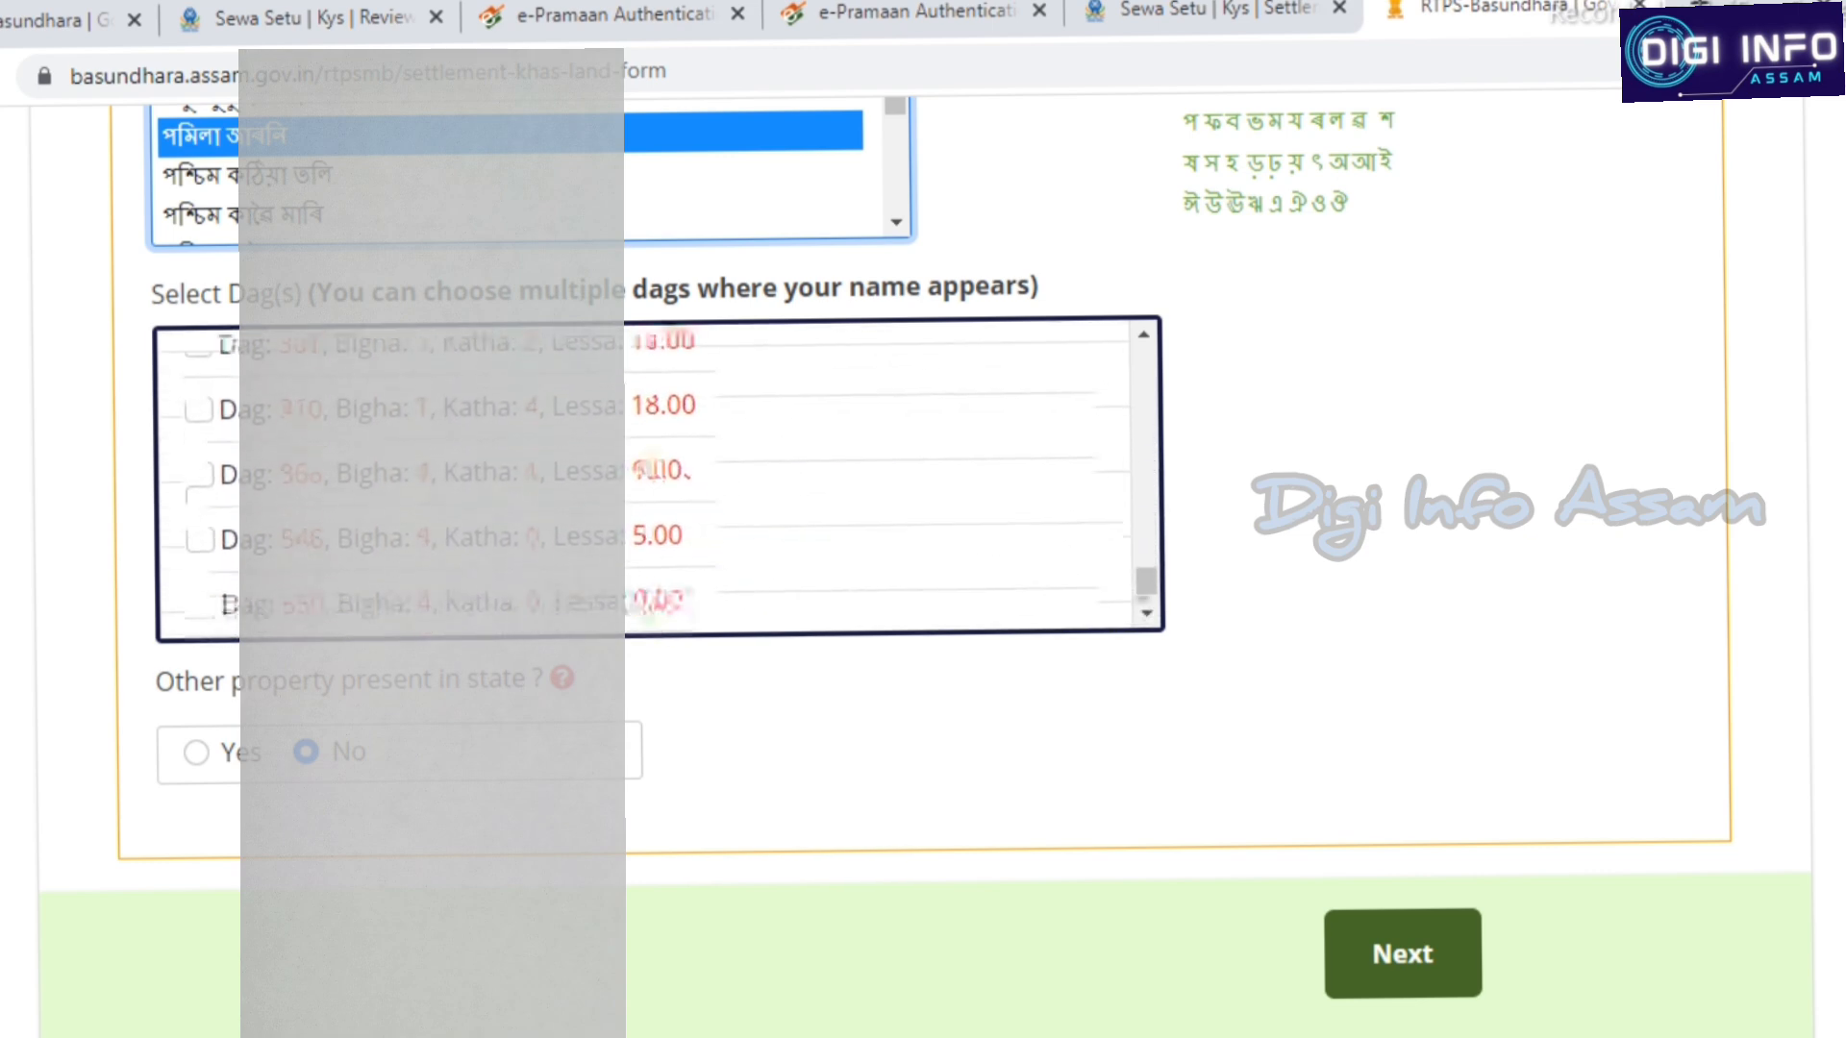
{"action": "left_click", "coordinate": [200, 540]}
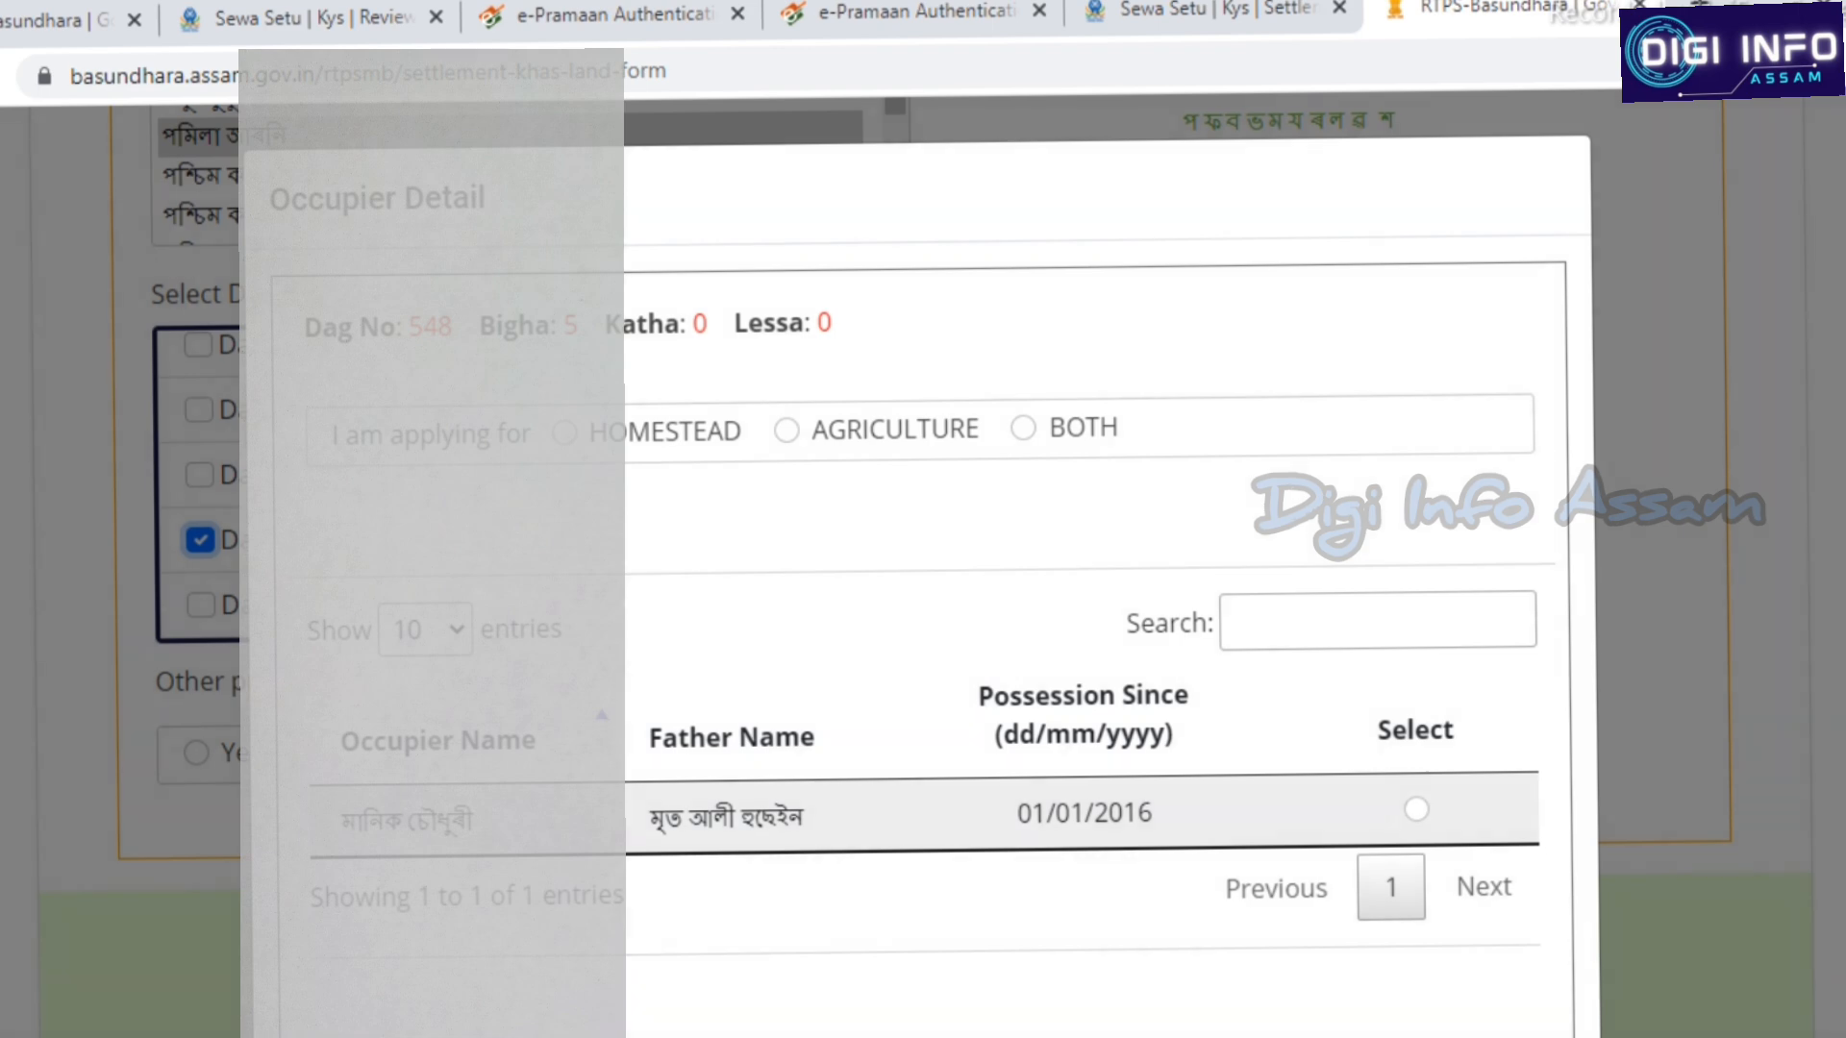
Try to save the occupier detail for dag 548 without choosing what the land is applied for
{"action": "scroll", "coordinate": [1096, 577], "scroll_direction": "down", "scroll_amount": 1}
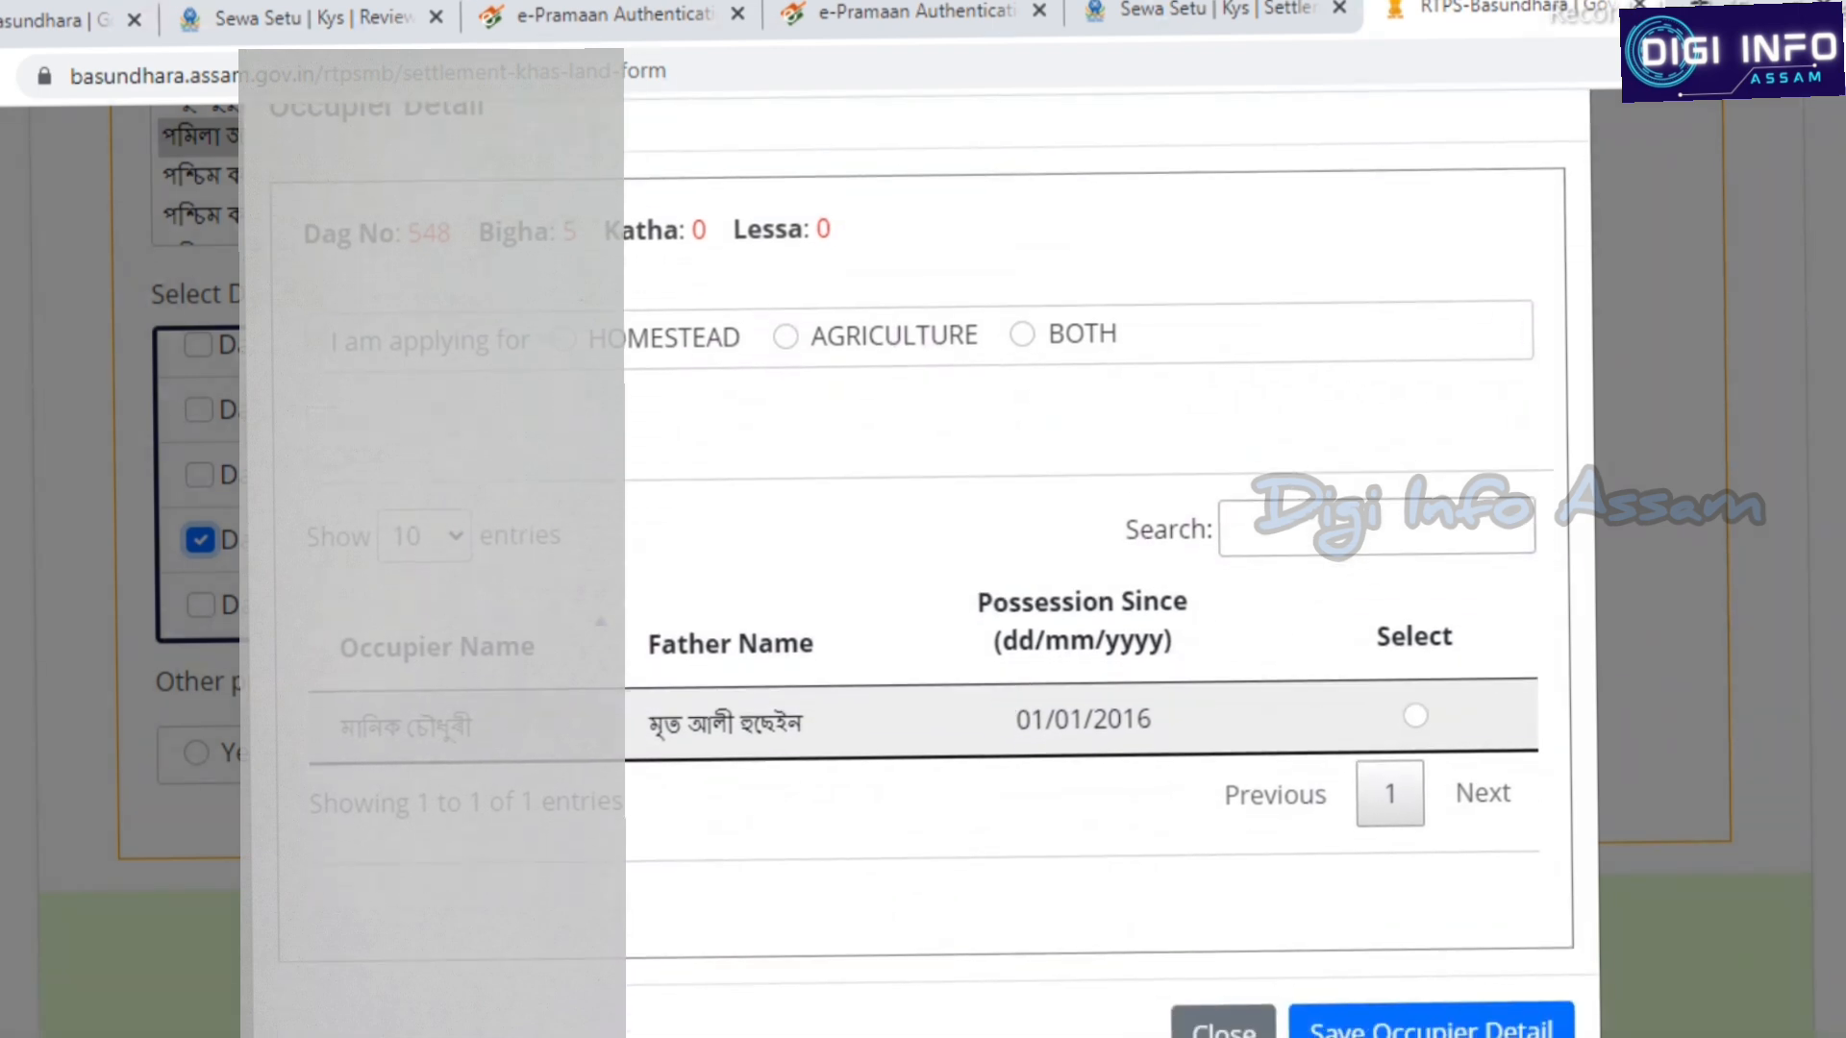
{"action": "scroll", "coordinate": [1096, 576], "scroll_direction": "up", "scroll_amount": 1}
{"action": "scroll", "coordinate": [1095, 577], "scroll_direction": "down", "scroll_amount": 1}
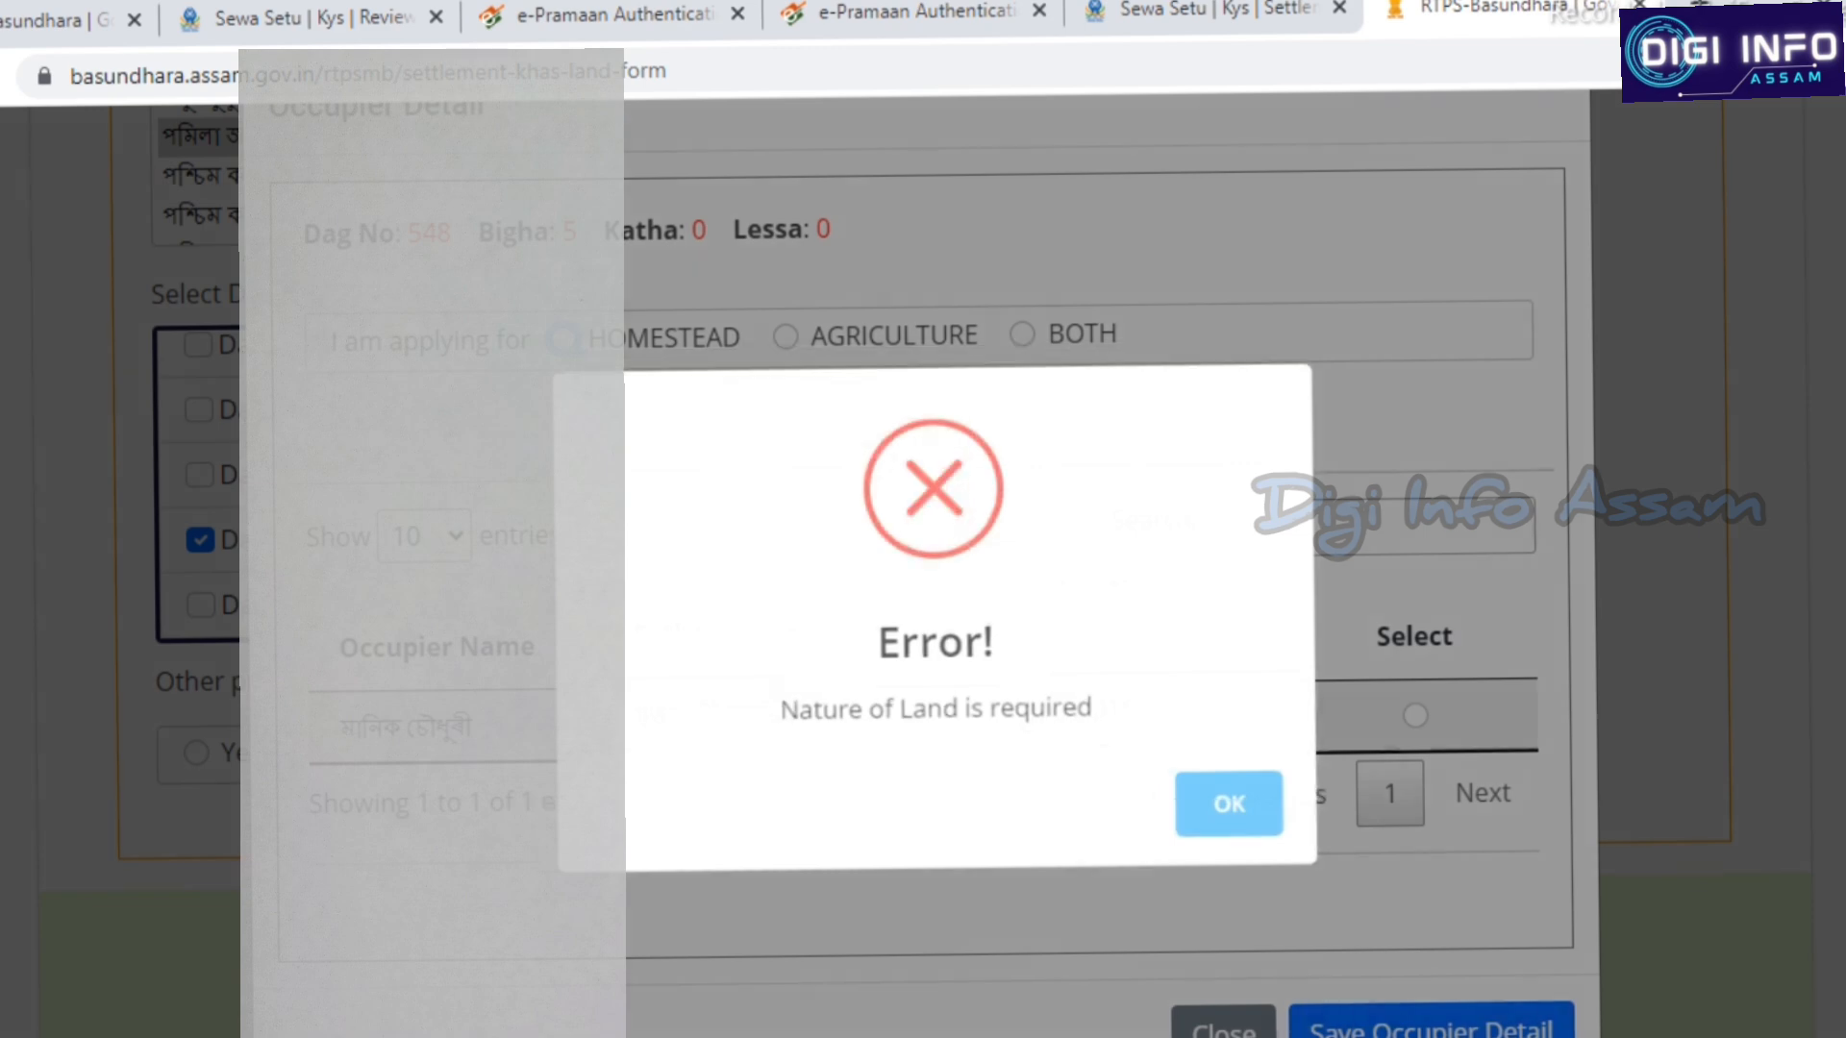
{"action": "key", "text": "Return"}
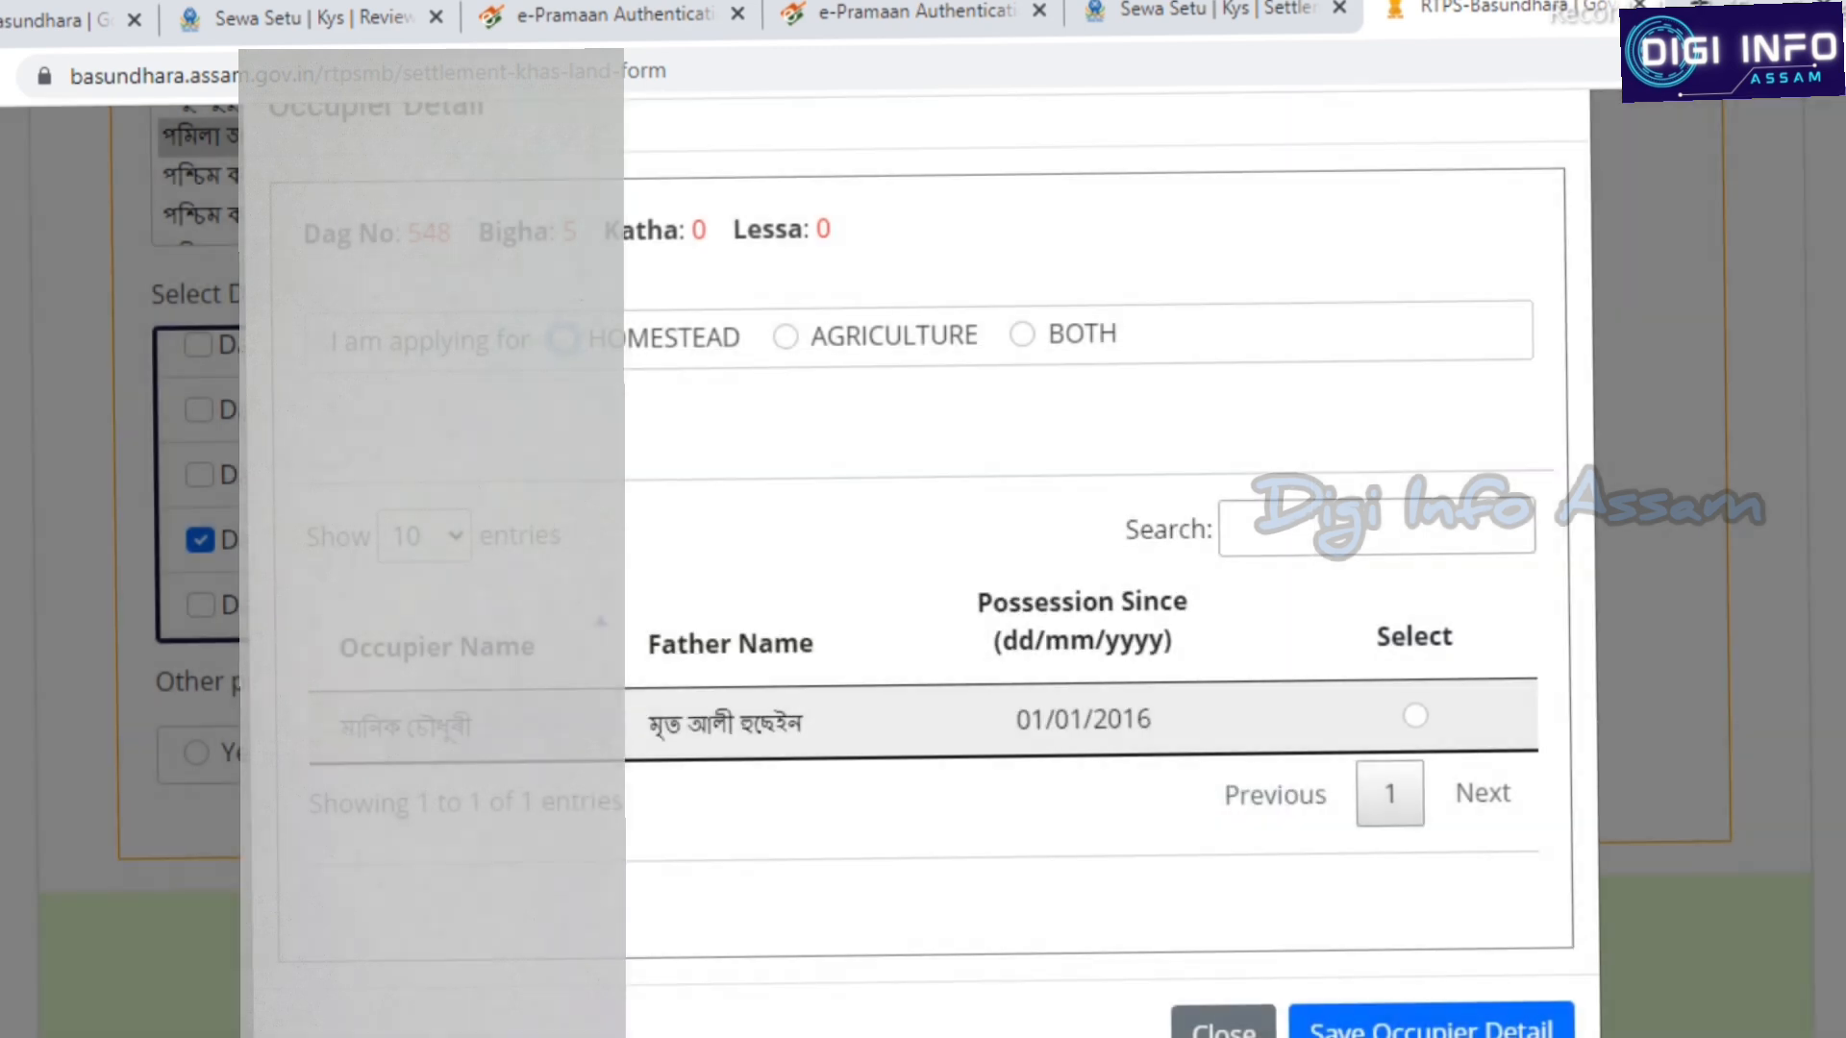
Compare the area fields for Homestead, Agriculture and Both, and set the application for dag 548 to Homestead
{"action": "left_click", "coordinate": [563, 338]}
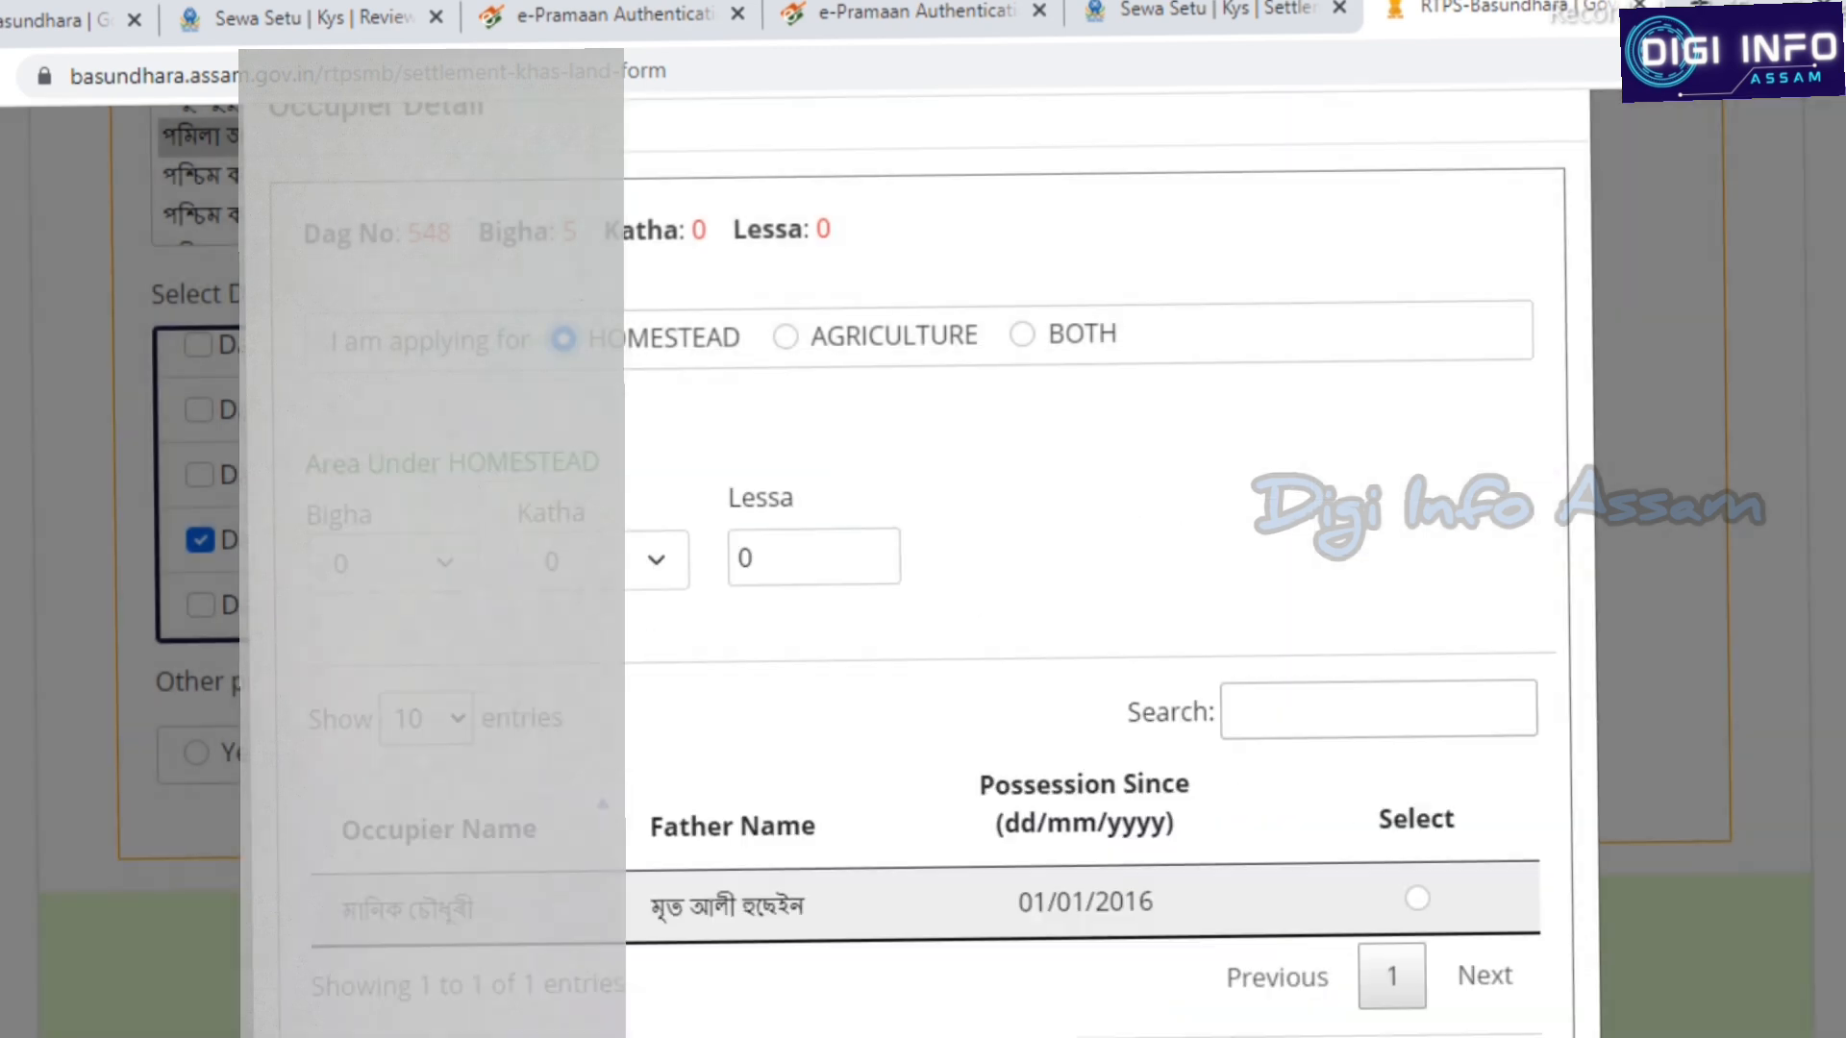
{"action": "scroll", "coordinate": [929, 567], "scroll_direction": "down", "scroll_amount": 2}
{"action": "scroll", "coordinate": [928, 567], "scroll_direction": "up", "scroll_amount": 2}
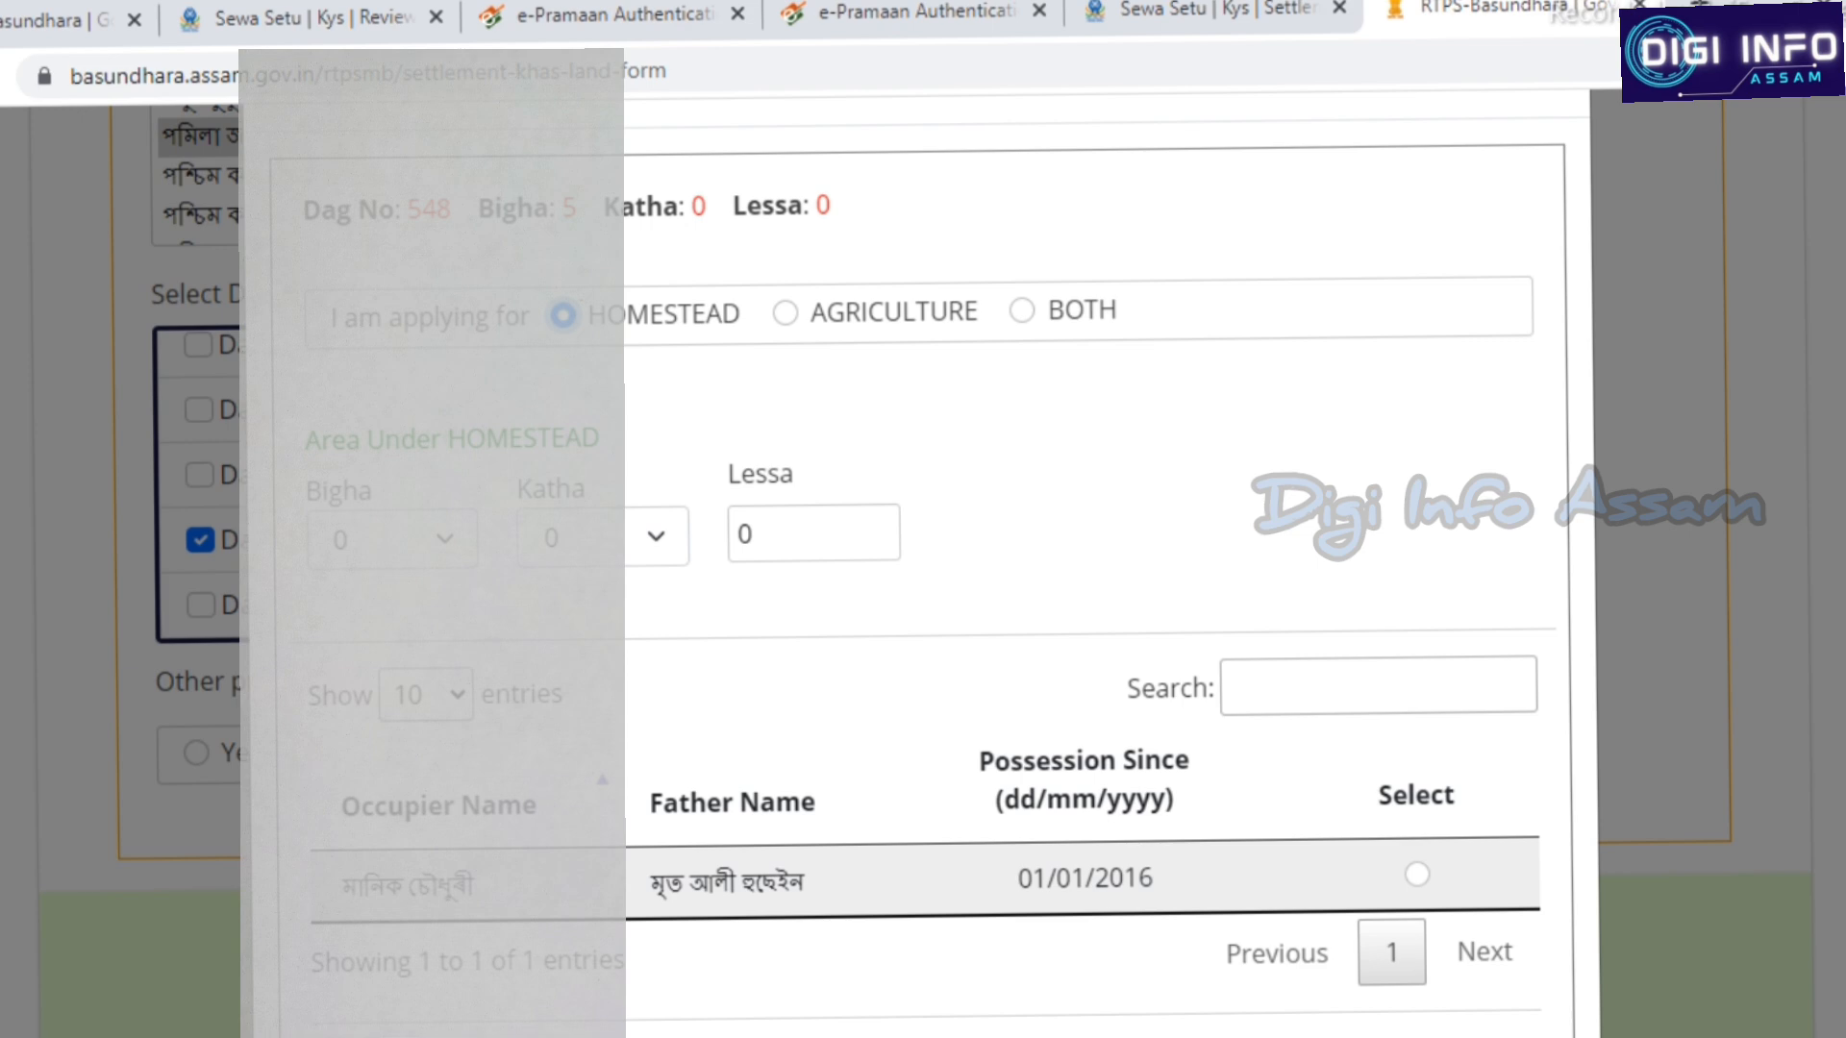
{"action": "left_click", "coordinate": [785, 312]}
{"action": "left_click", "coordinate": [1022, 311]}
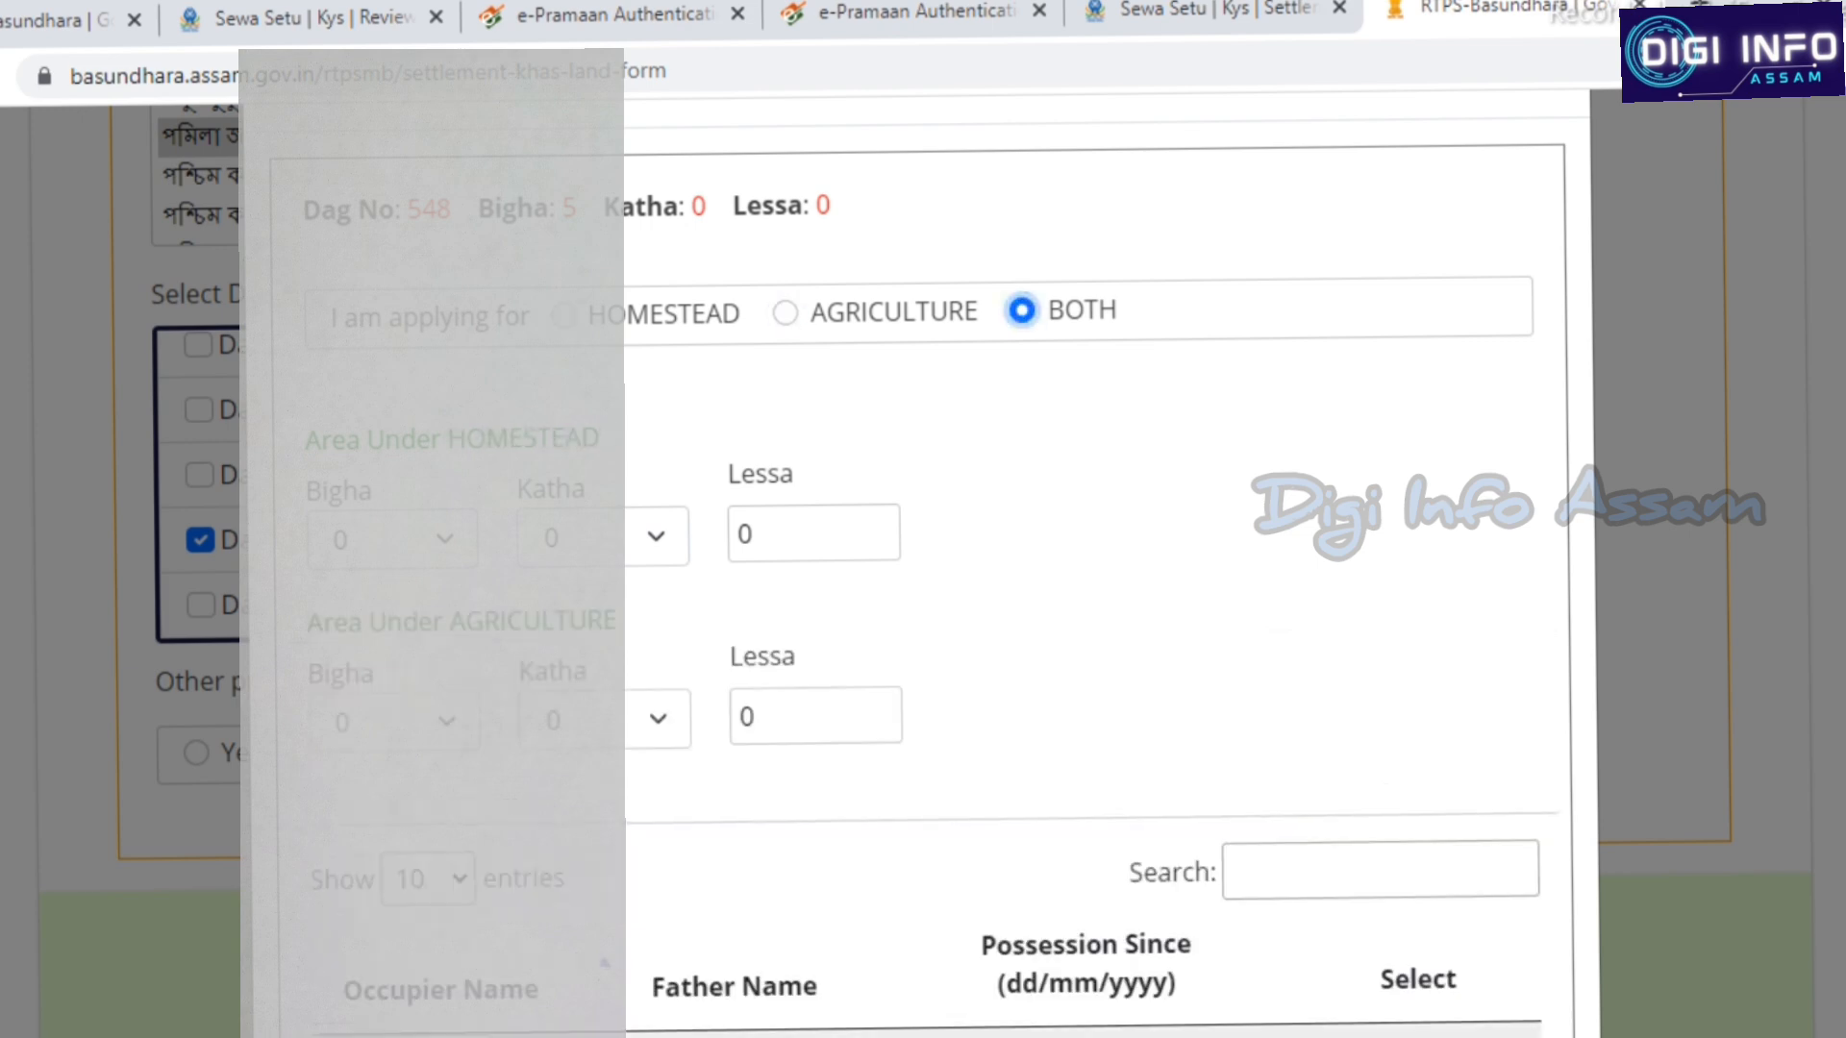
{"action": "left_click", "coordinate": [563, 315]}
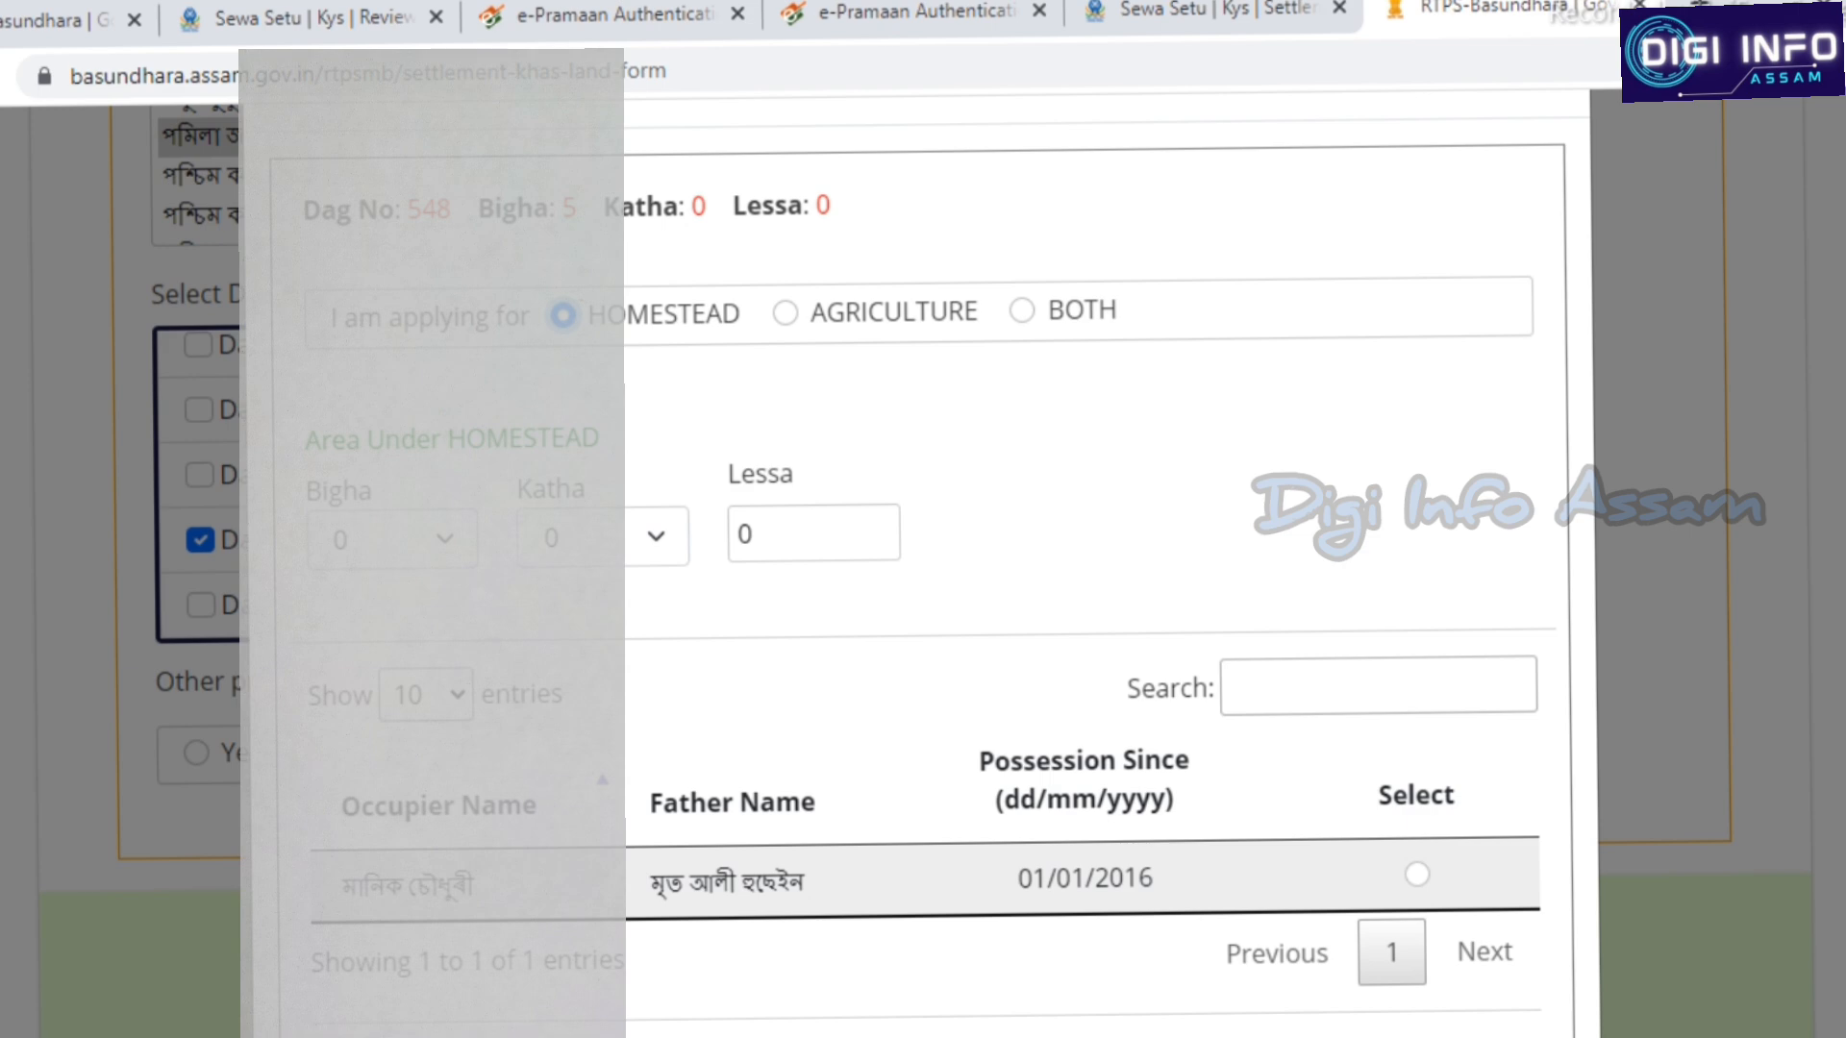
Compare Both with Homestead, keep the dag 548 application on Homestead and set its homestead area to 1 bigha
{"action": "left_click", "coordinate": [1021, 311]}
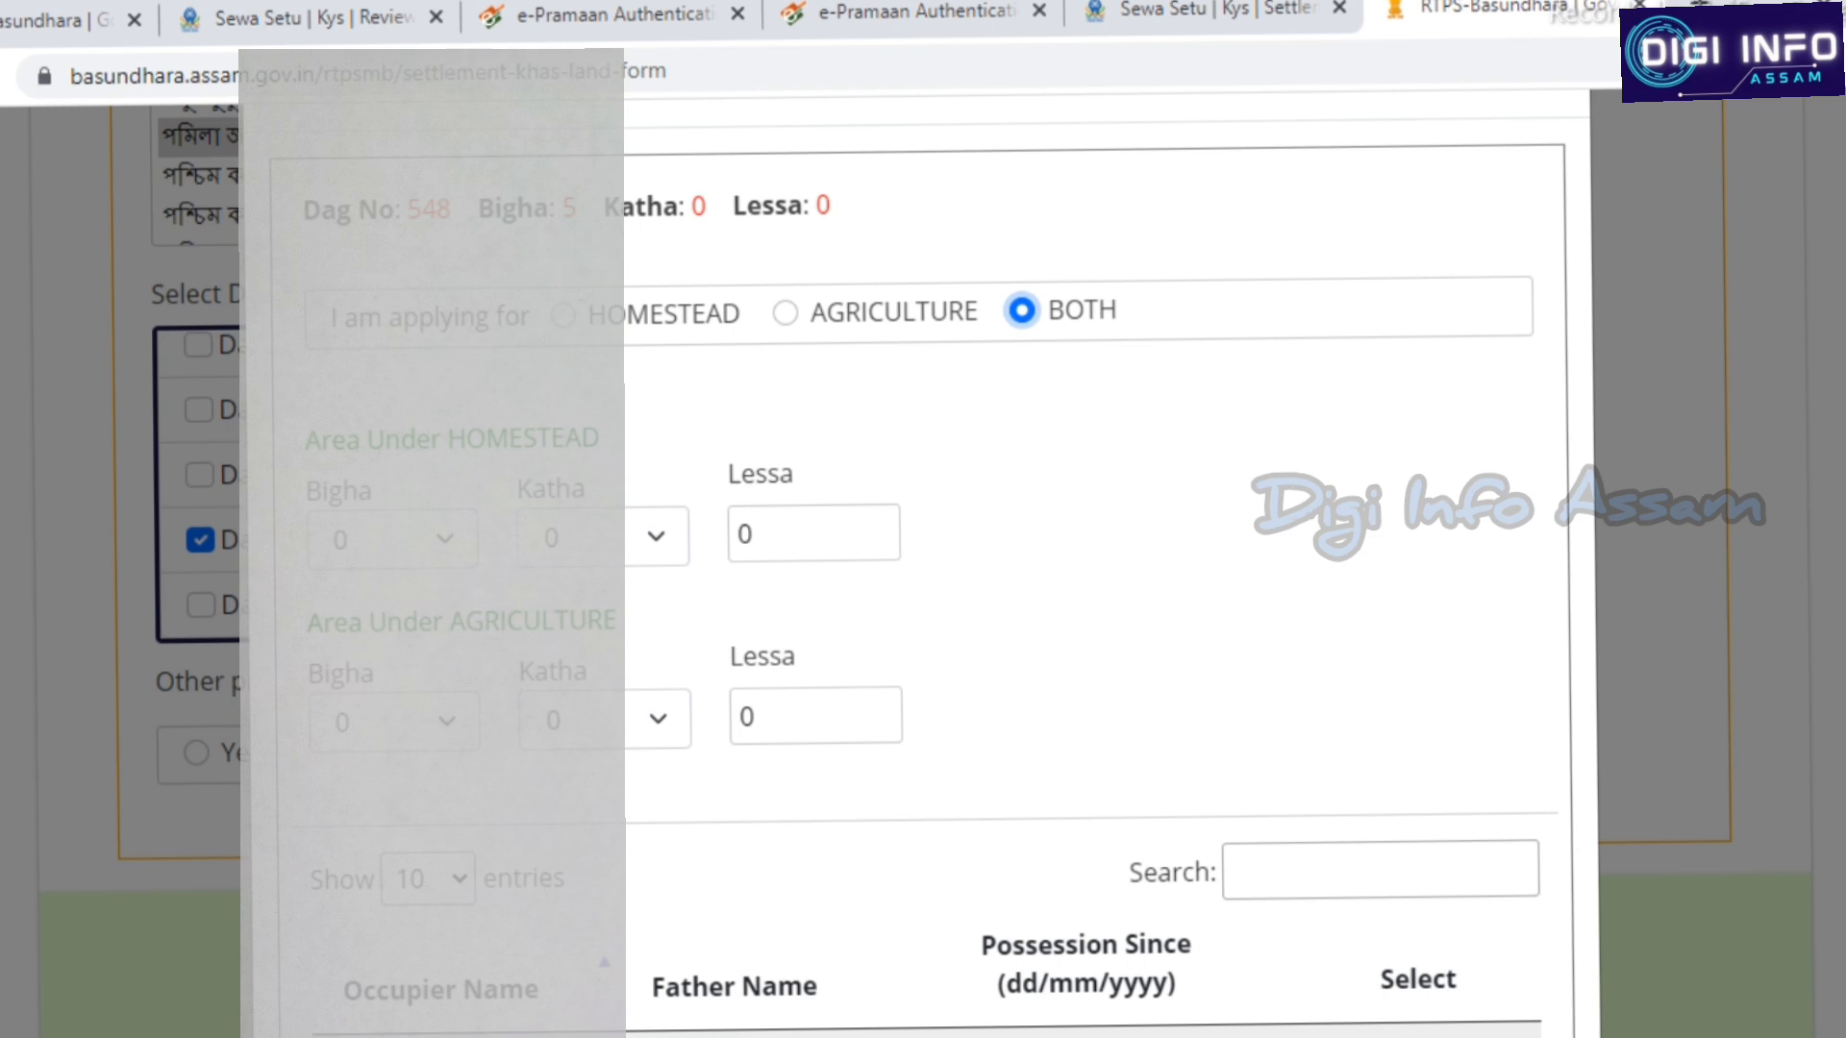
{"action": "left_click", "coordinate": [563, 315]}
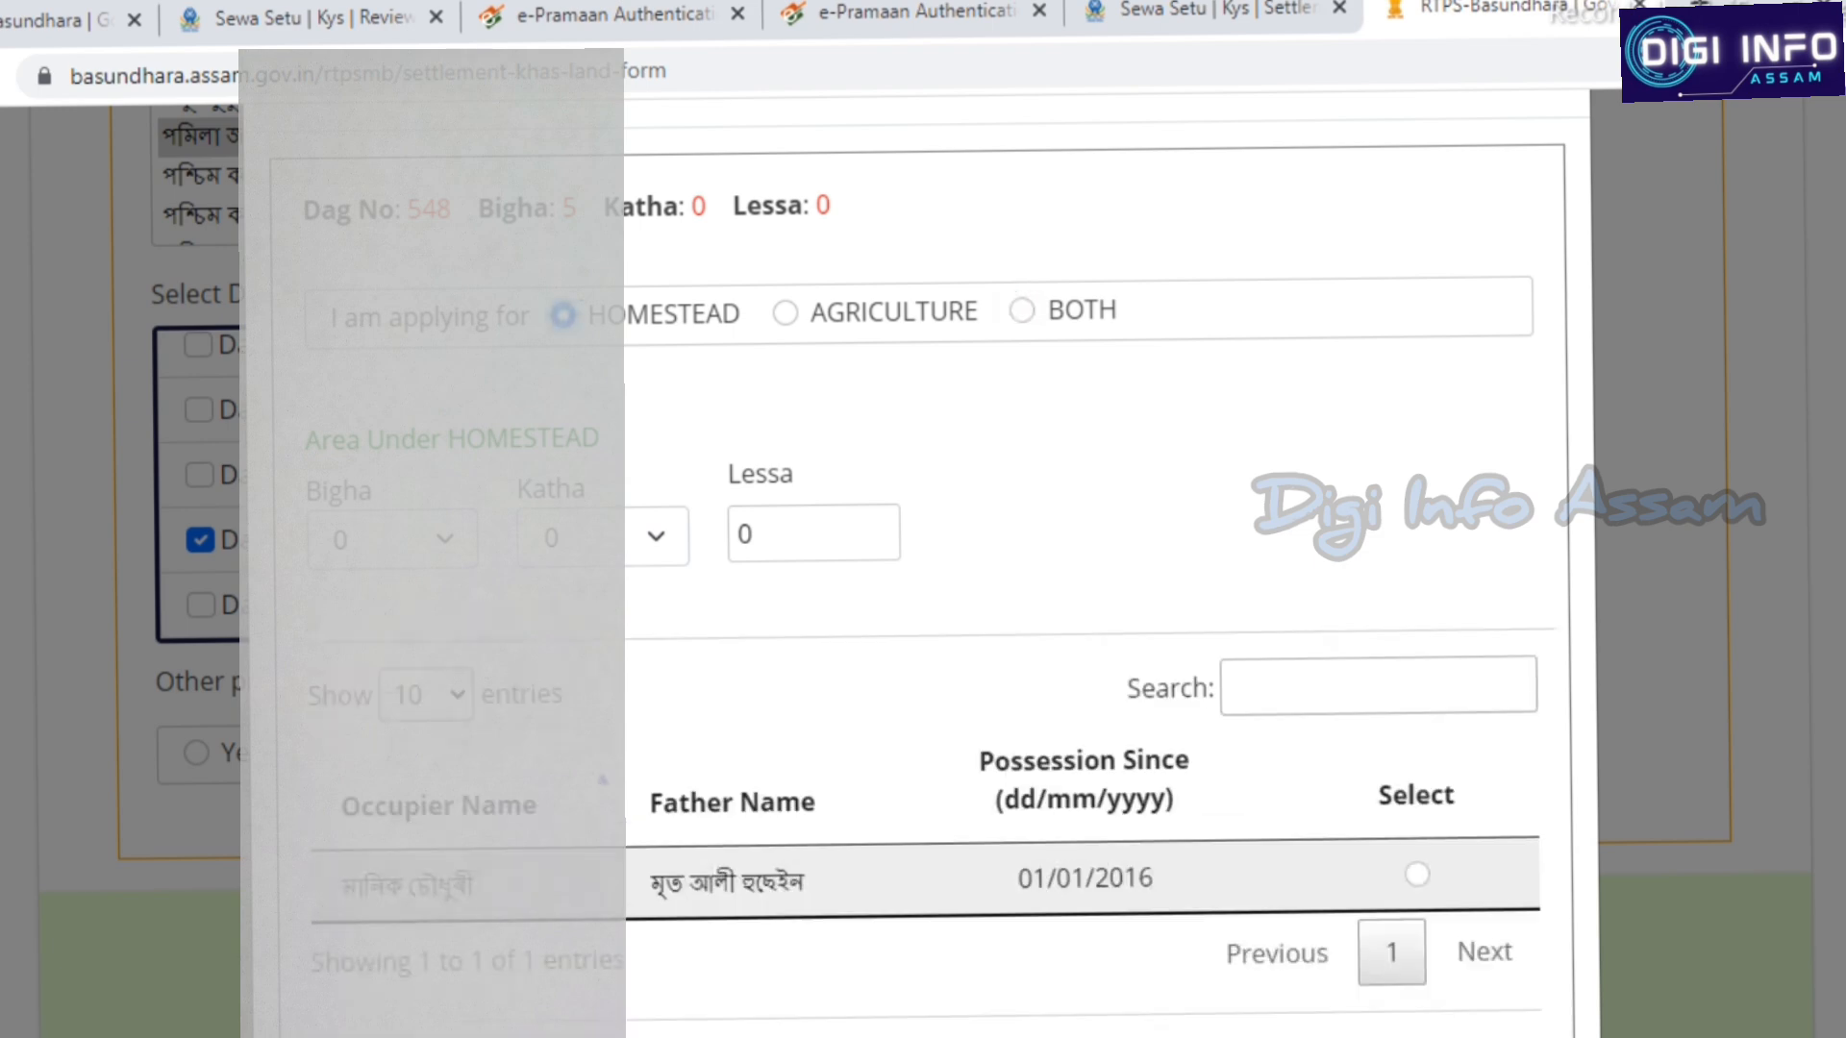
{"action": "left_click", "coordinate": [394, 539]}
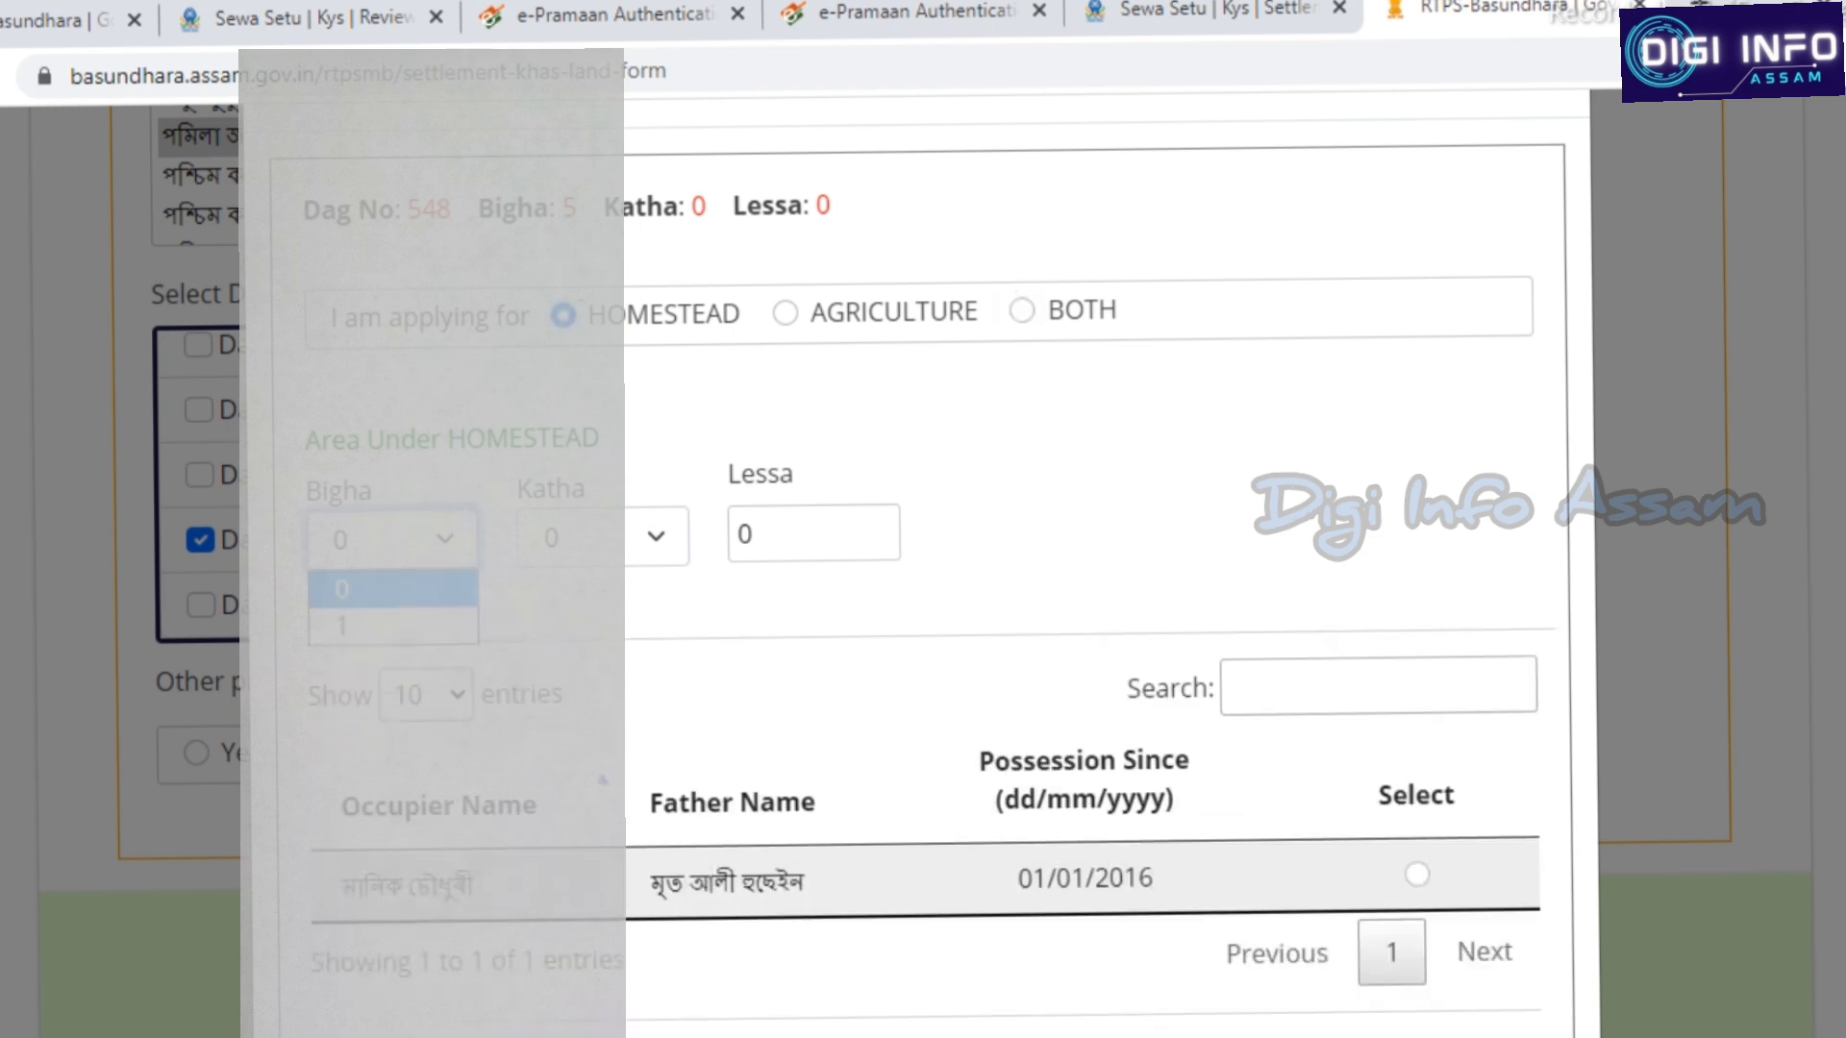
{"action": "left_click", "coordinate": [393, 625]}
{"action": "left_click", "coordinate": [602, 537]}
{"action": "left_click", "coordinate": [603, 537]}
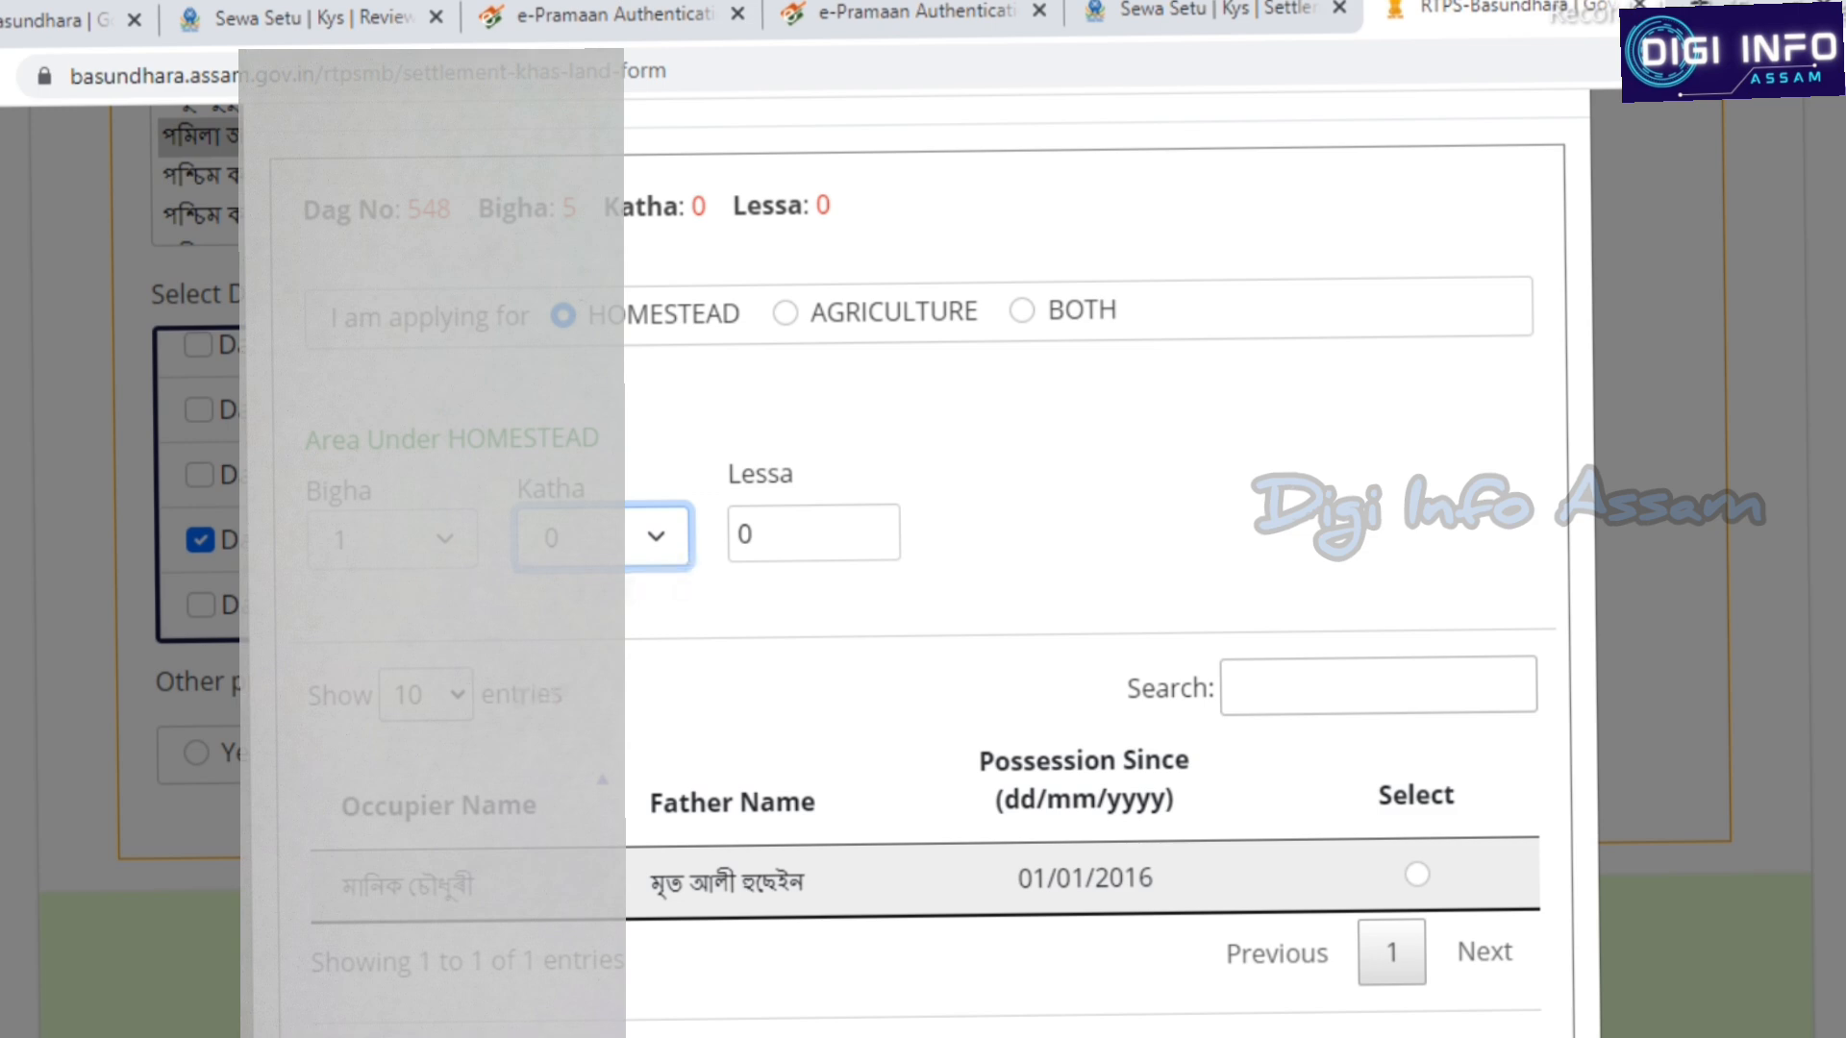
Try to save the occupier detail for dag 548 without selecting an occupier from the list
{"action": "scroll", "coordinate": [1087, 576], "scroll_direction": "down", "scroll_amount": 2}
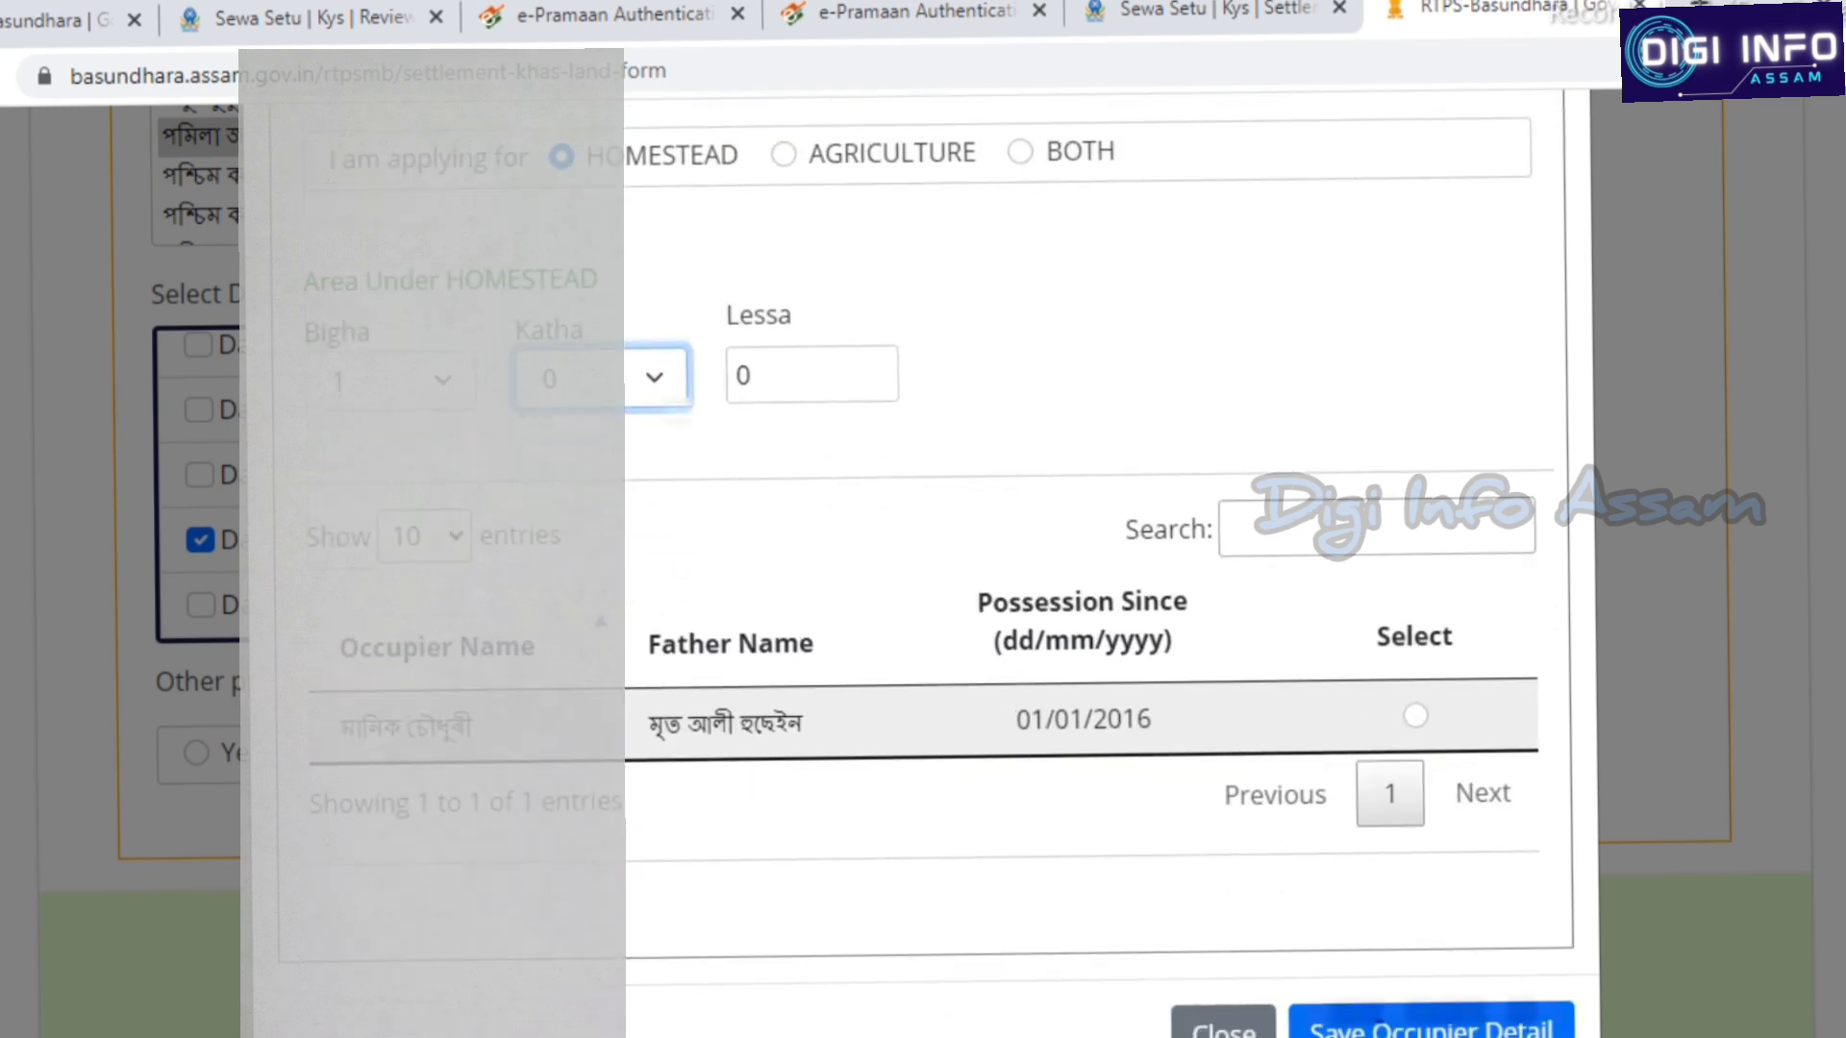
{"action": "left_click", "coordinate": [1430, 1026]}
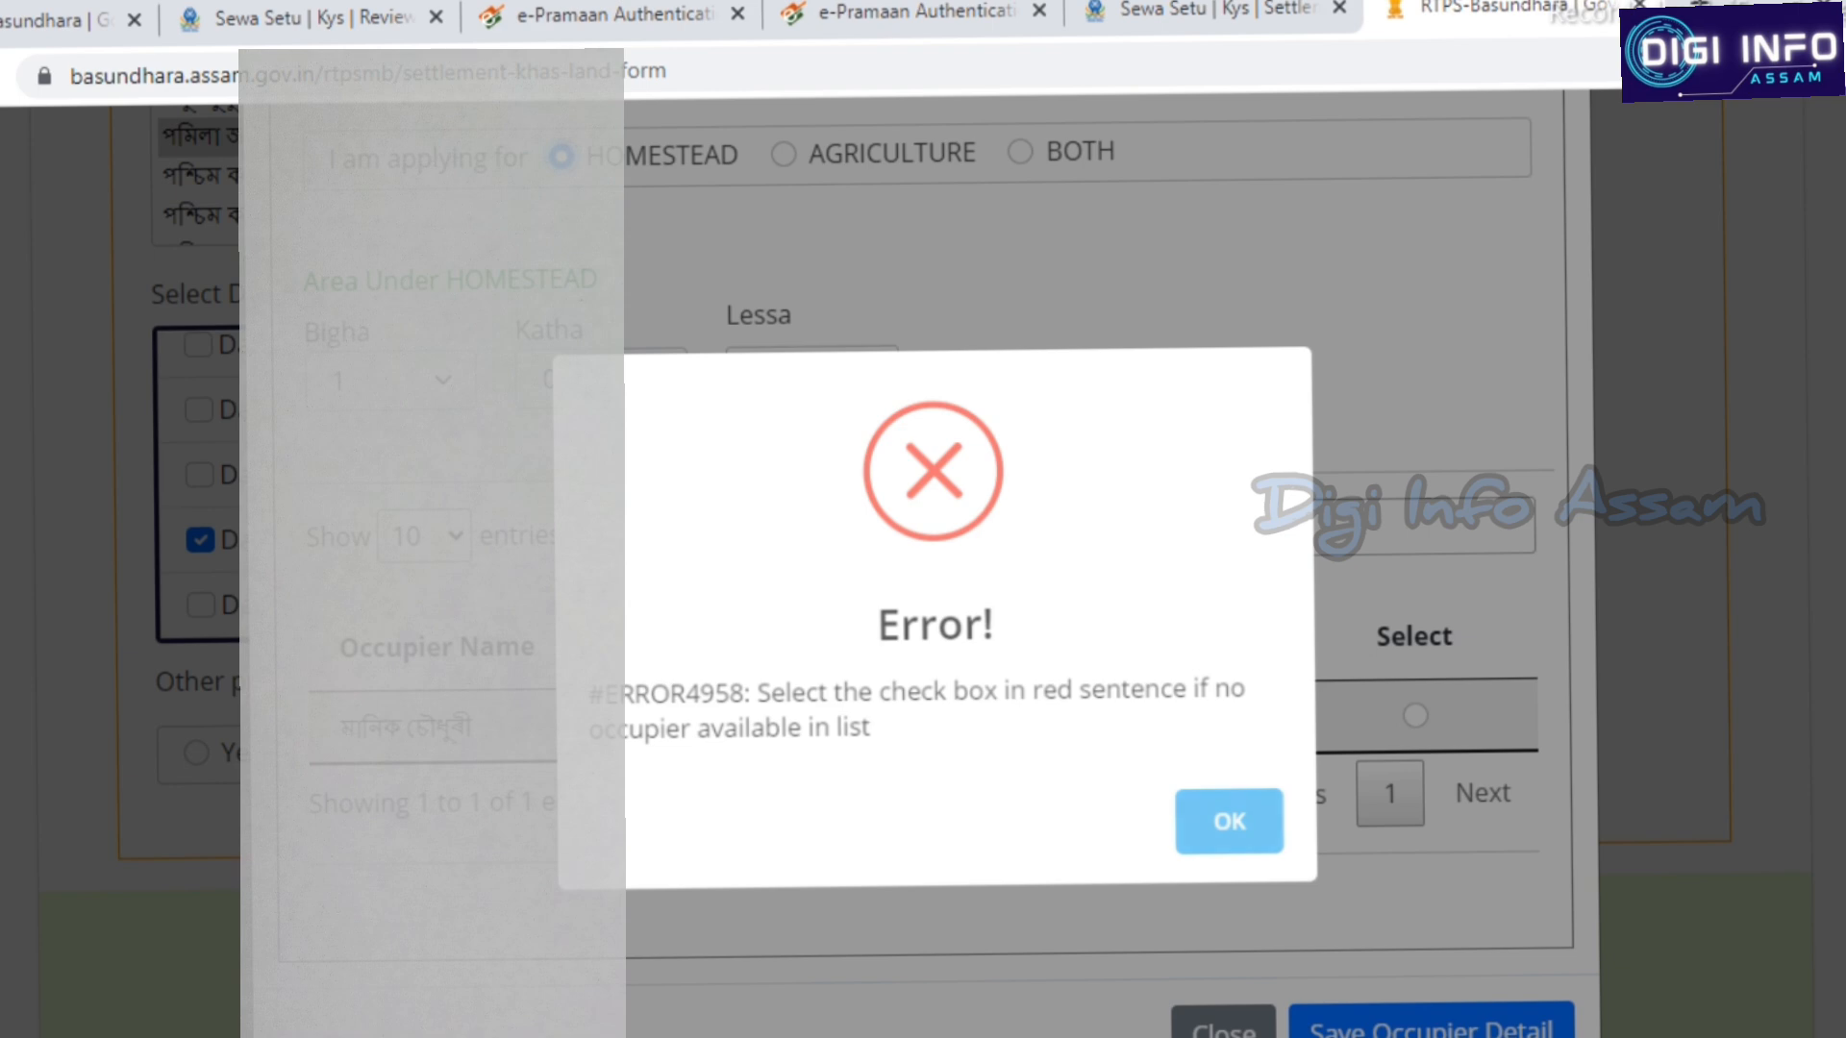
{"action": "left_click", "coordinate": [1230, 820]}
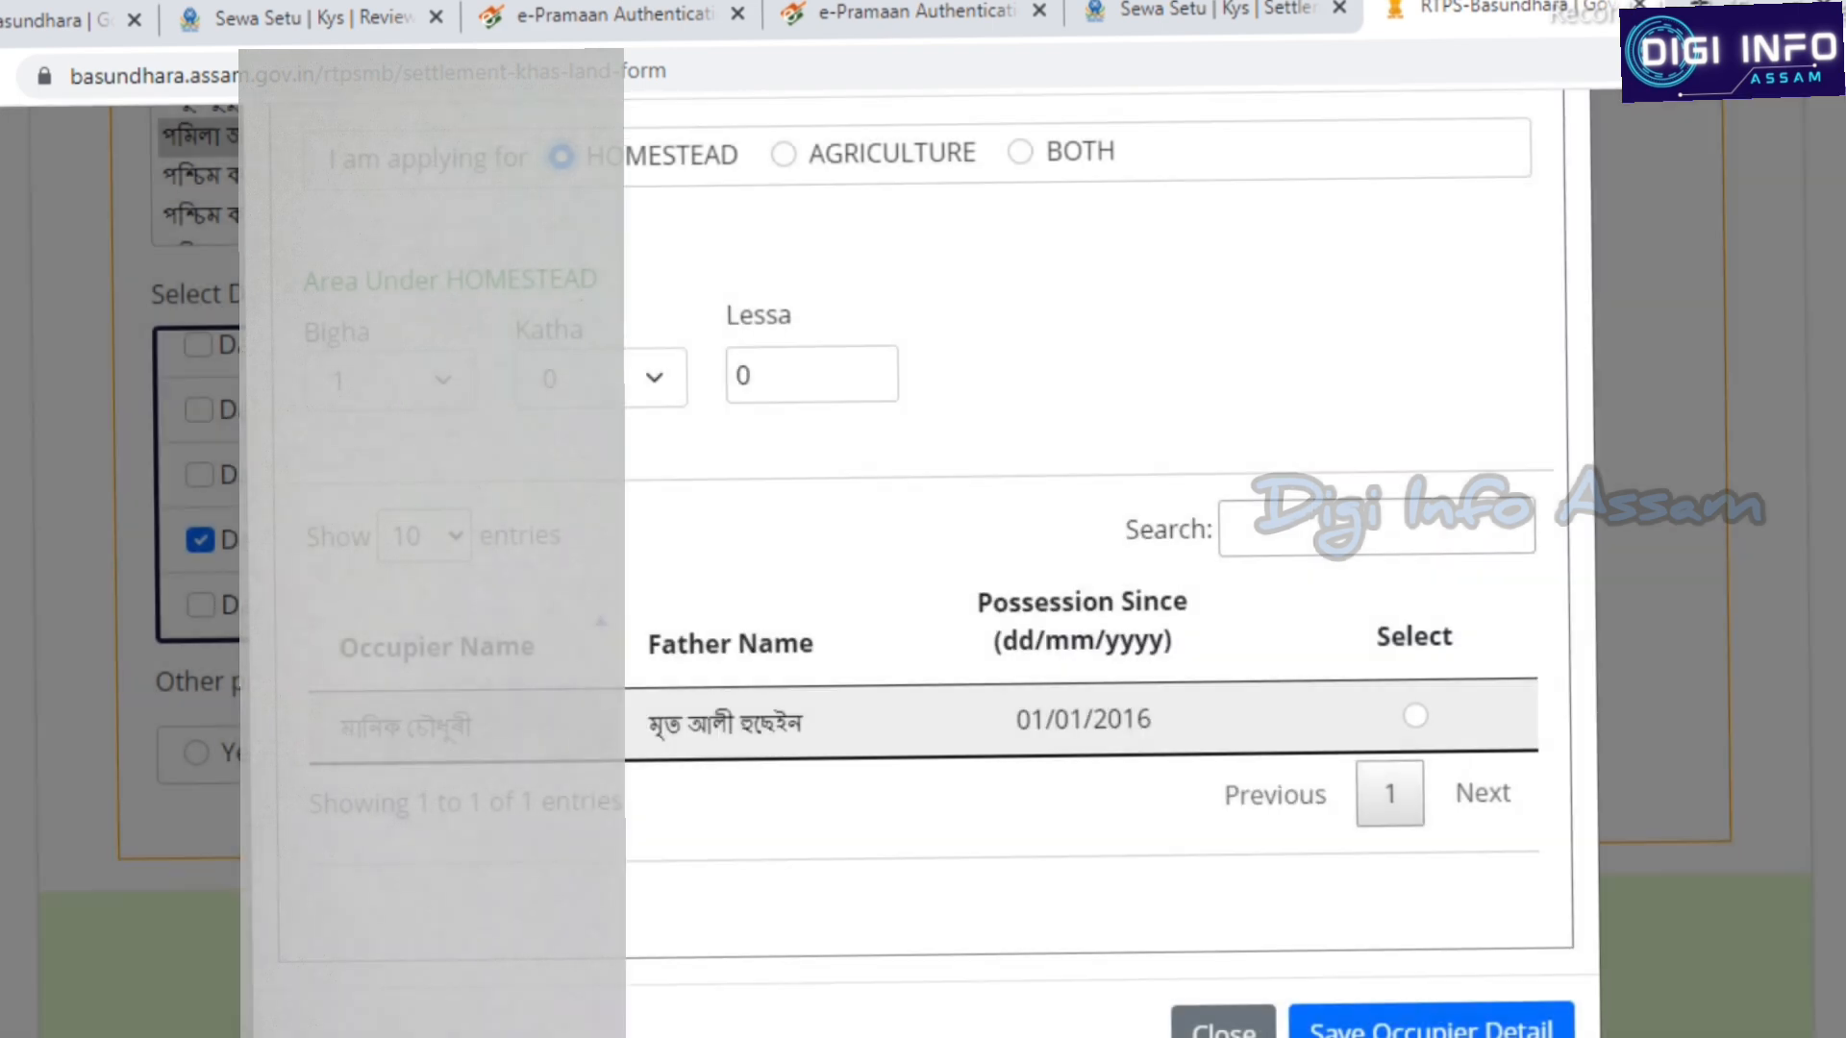
Select the listed occupier for dag 548 and save it, and submit the land details to reach the applicant details
{"action": "left_click", "coordinate": [1415, 716]}
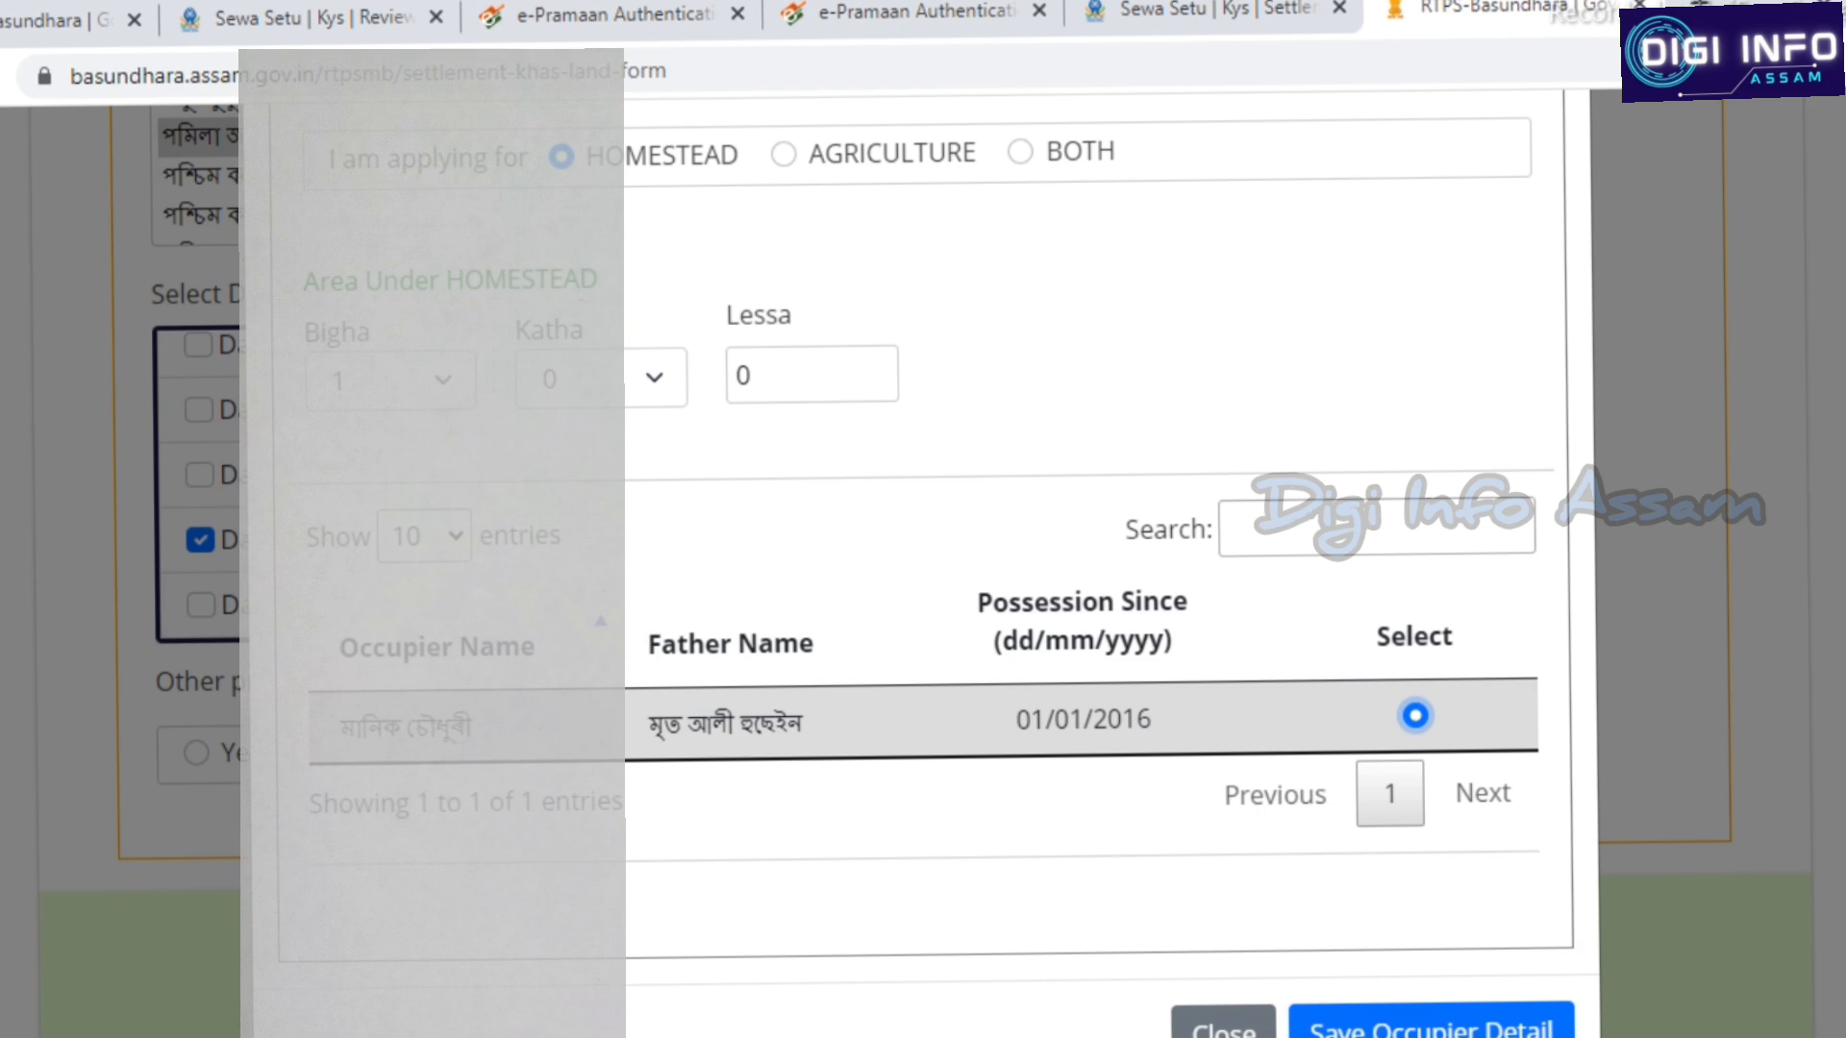
{"action": "left_click", "coordinate": [1430, 1027]}
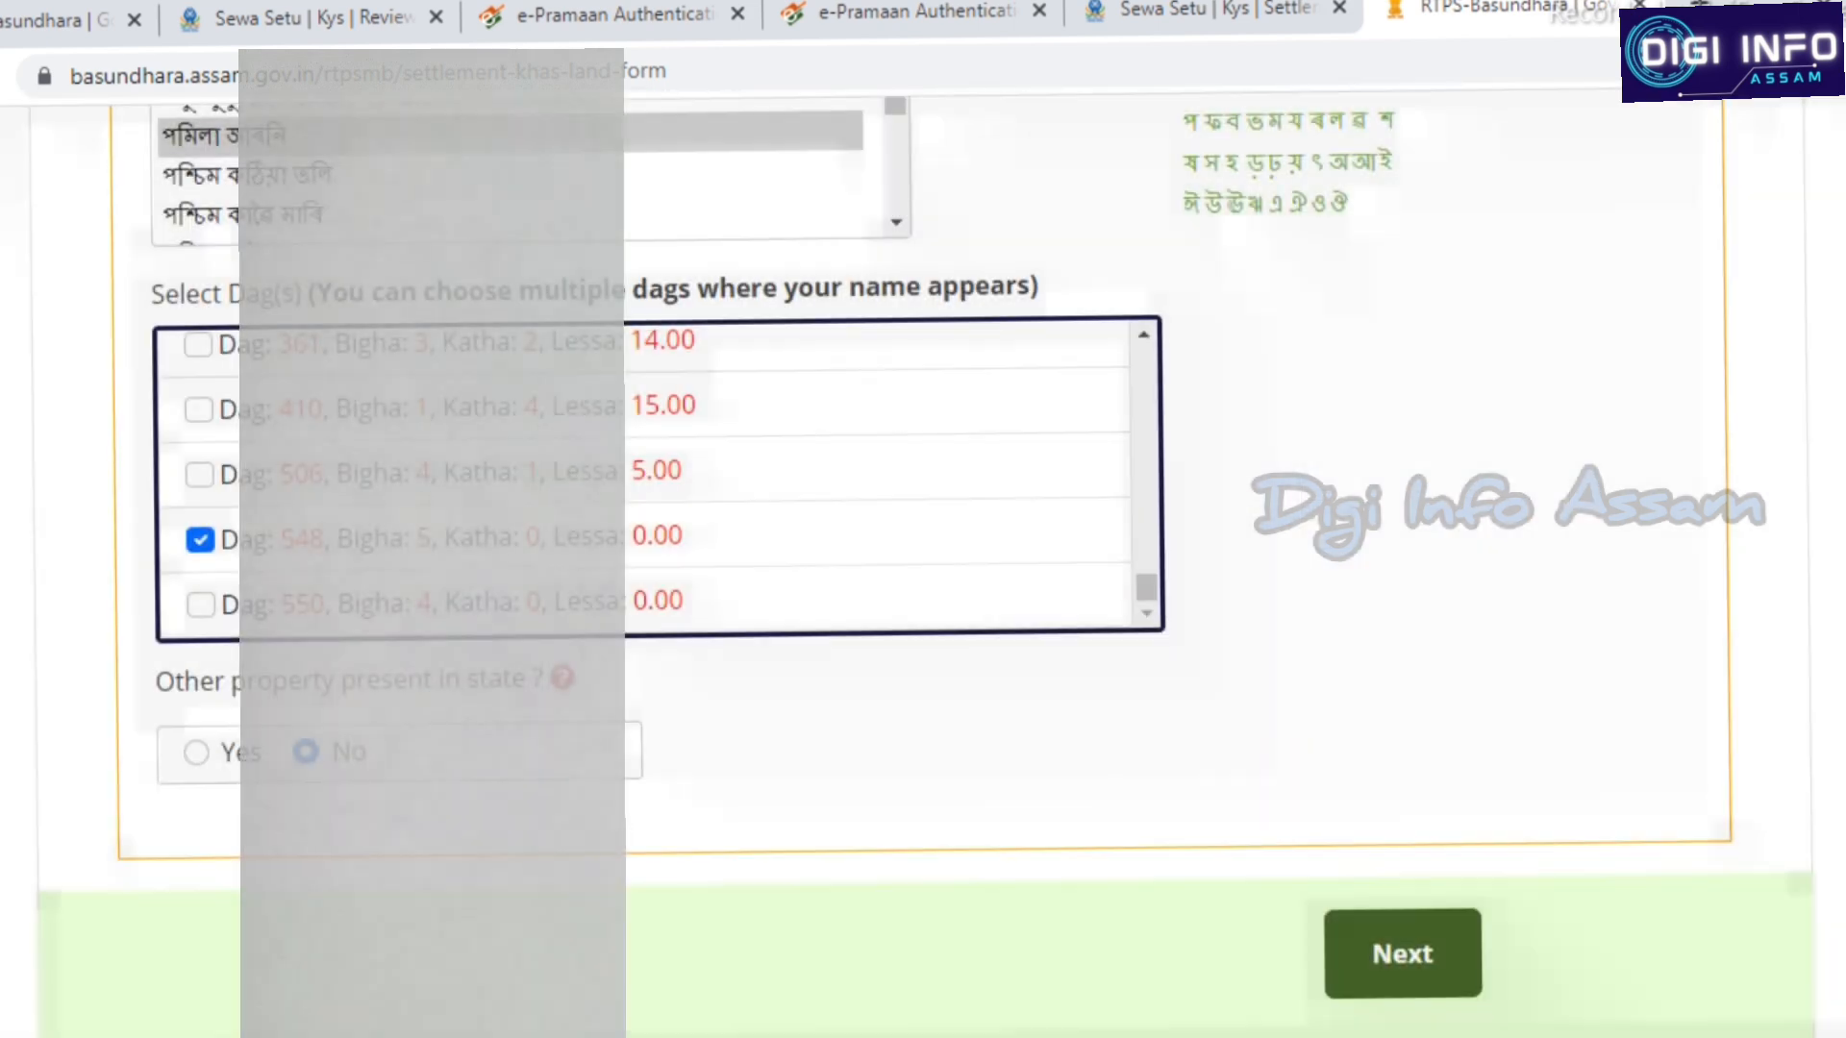
{"action": "scroll", "coordinate": [923, 577], "scroll_direction": "up", "scroll_amount": 6}
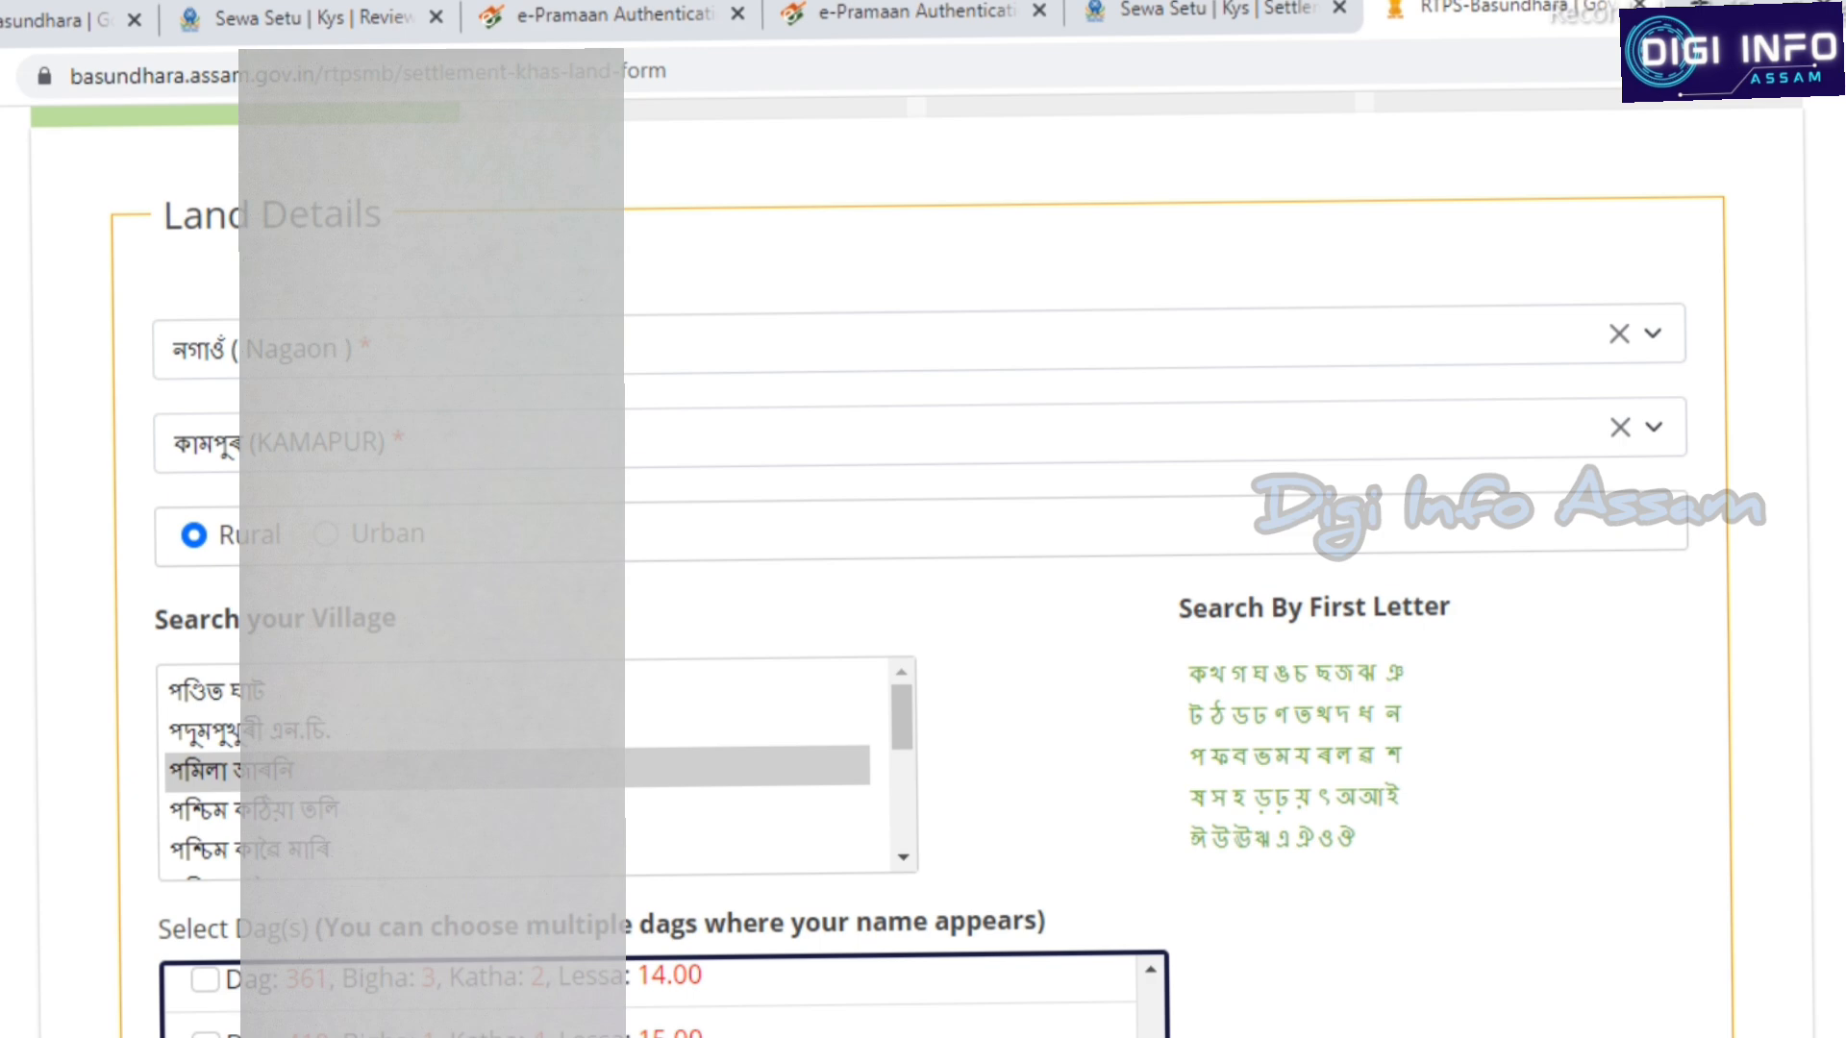
{"action": "scroll", "coordinate": [923, 577], "scroll_direction": "down", "scroll_amount": 6}
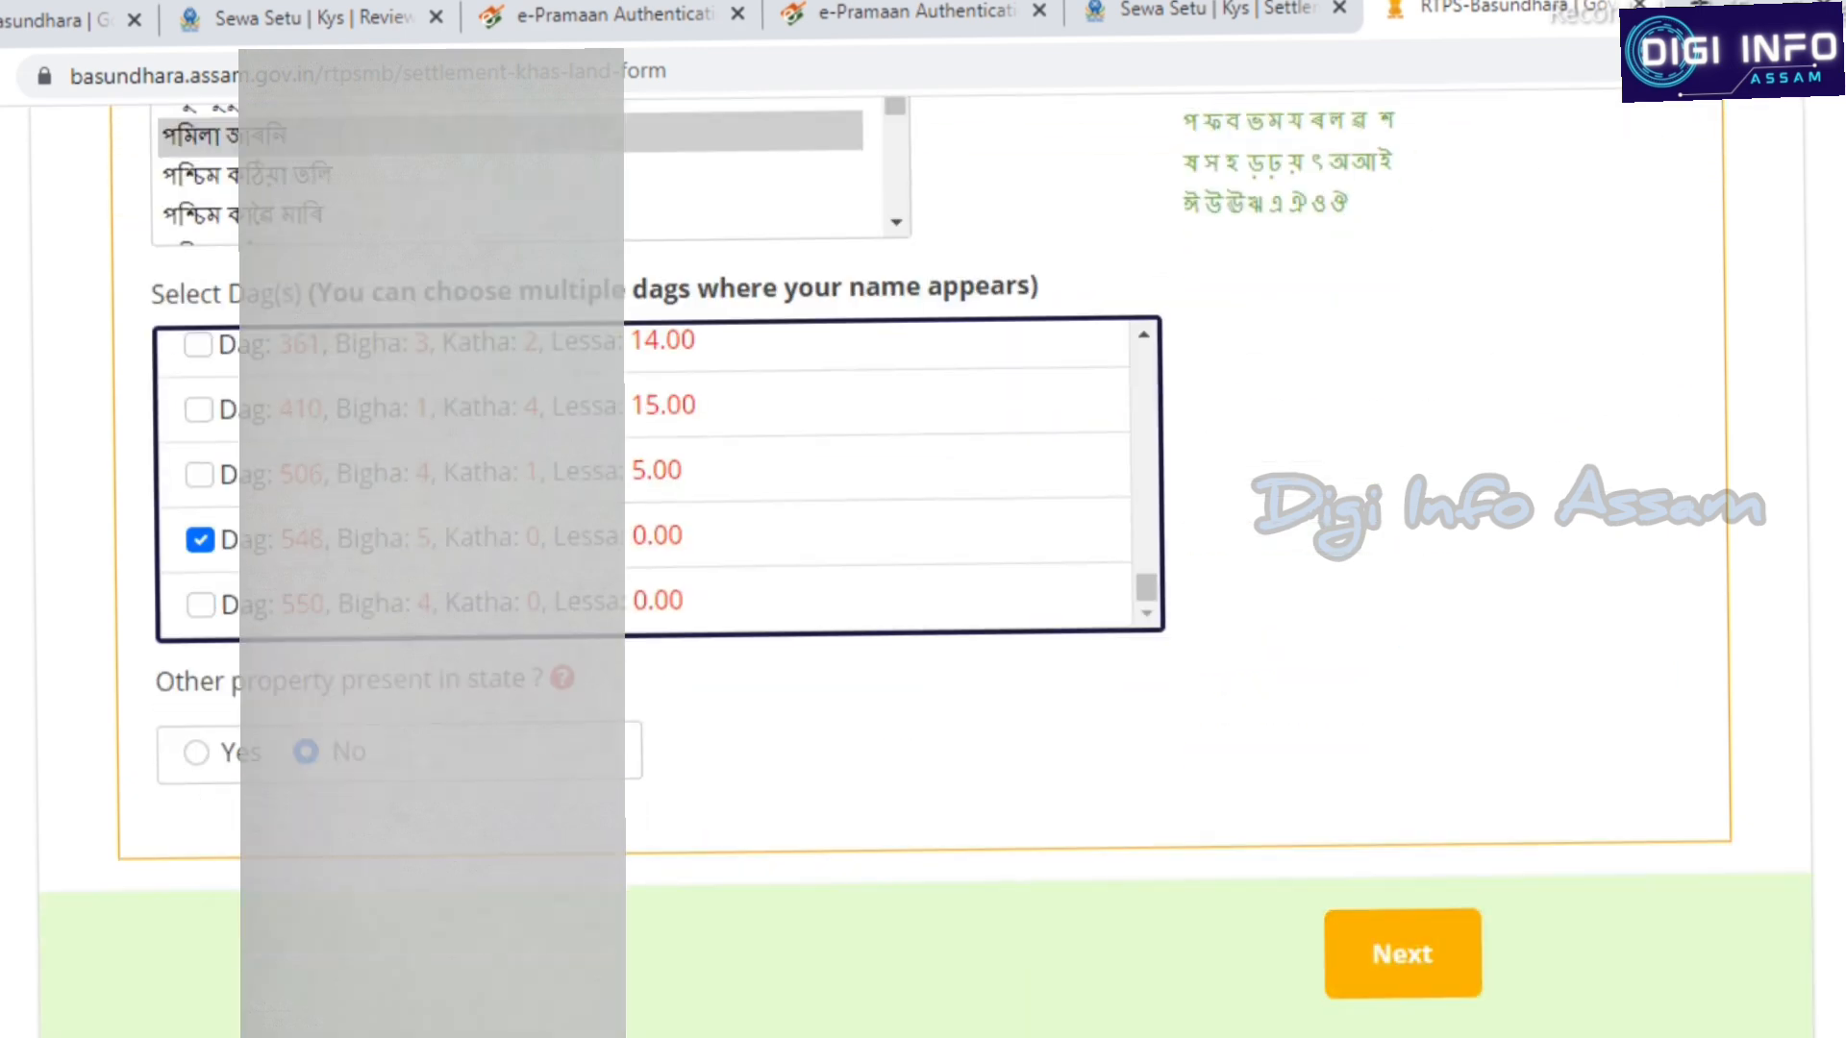
{"action": "left_click", "coordinate": [1402, 953]}
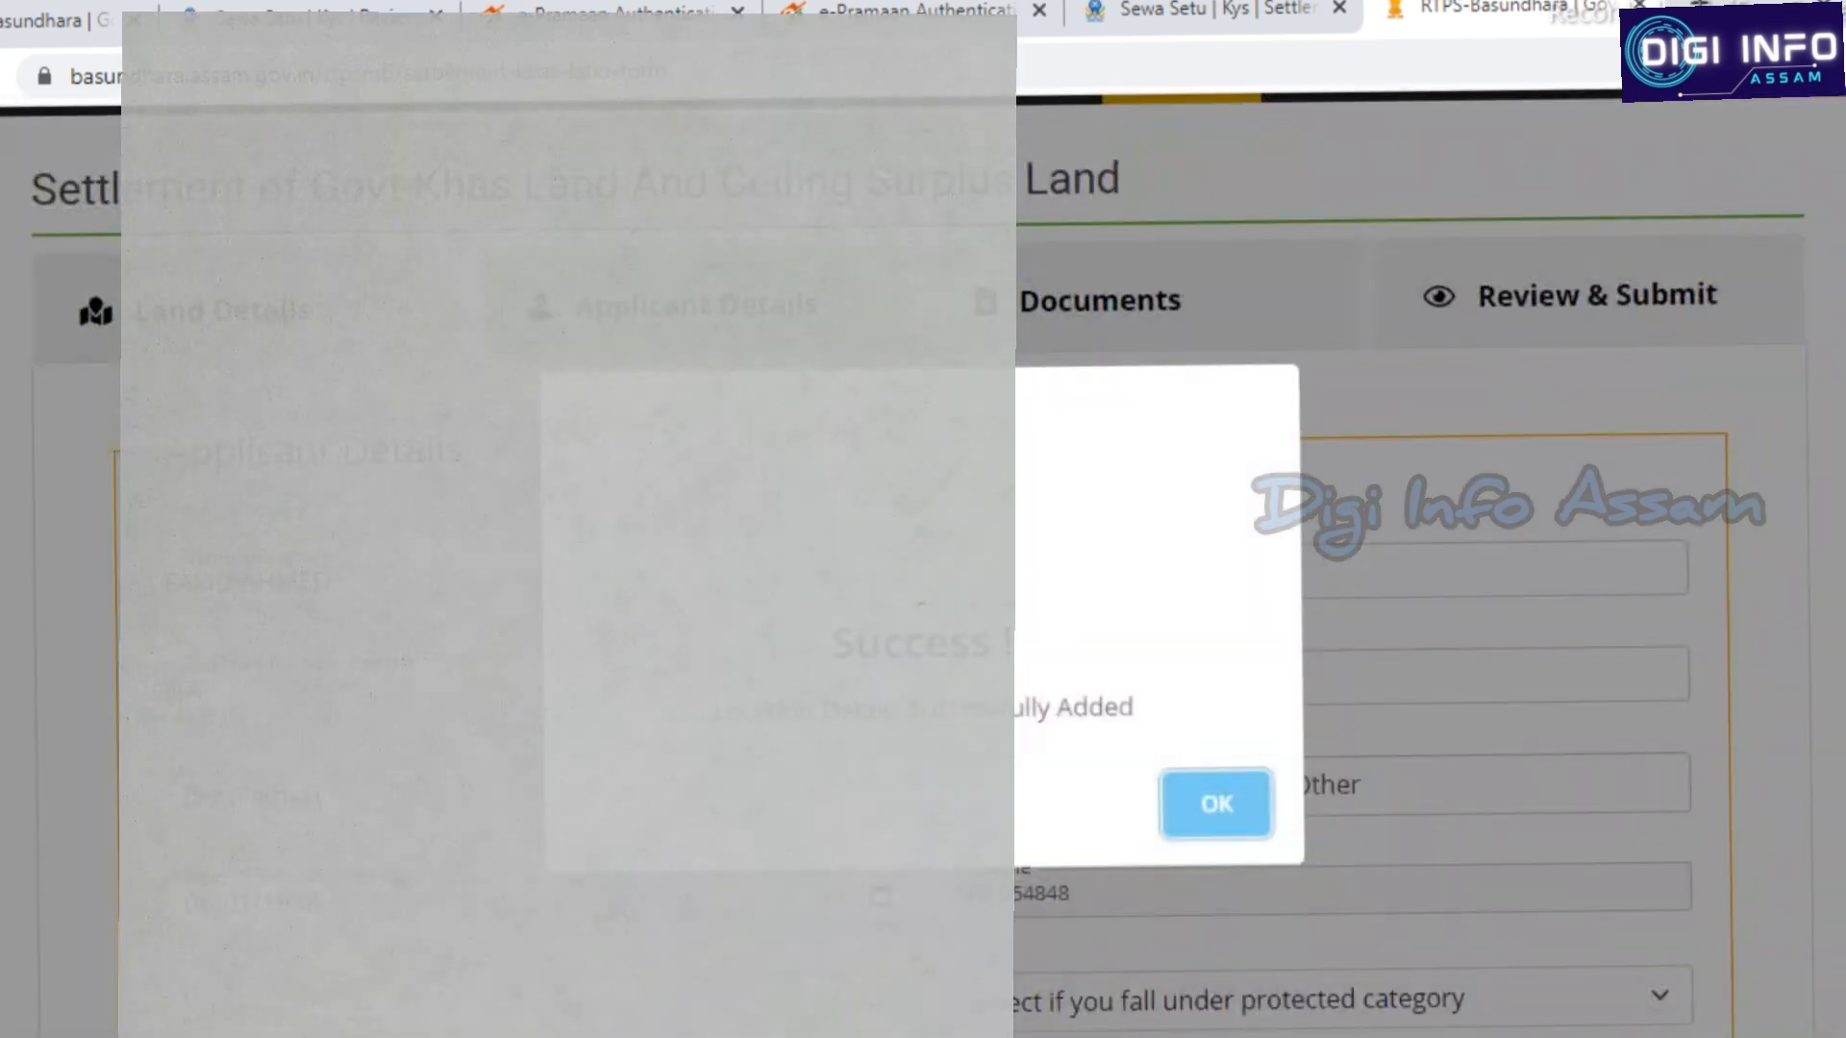
{"action": "left_click", "coordinate": [1216, 804]}
Look through the applicant details fields, including the Assamese name entry and its on-screen keyboard
{"action": "scroll", "coordinate": [1346, 576], "scroll_direction": "down", "scroll_amount": 5}
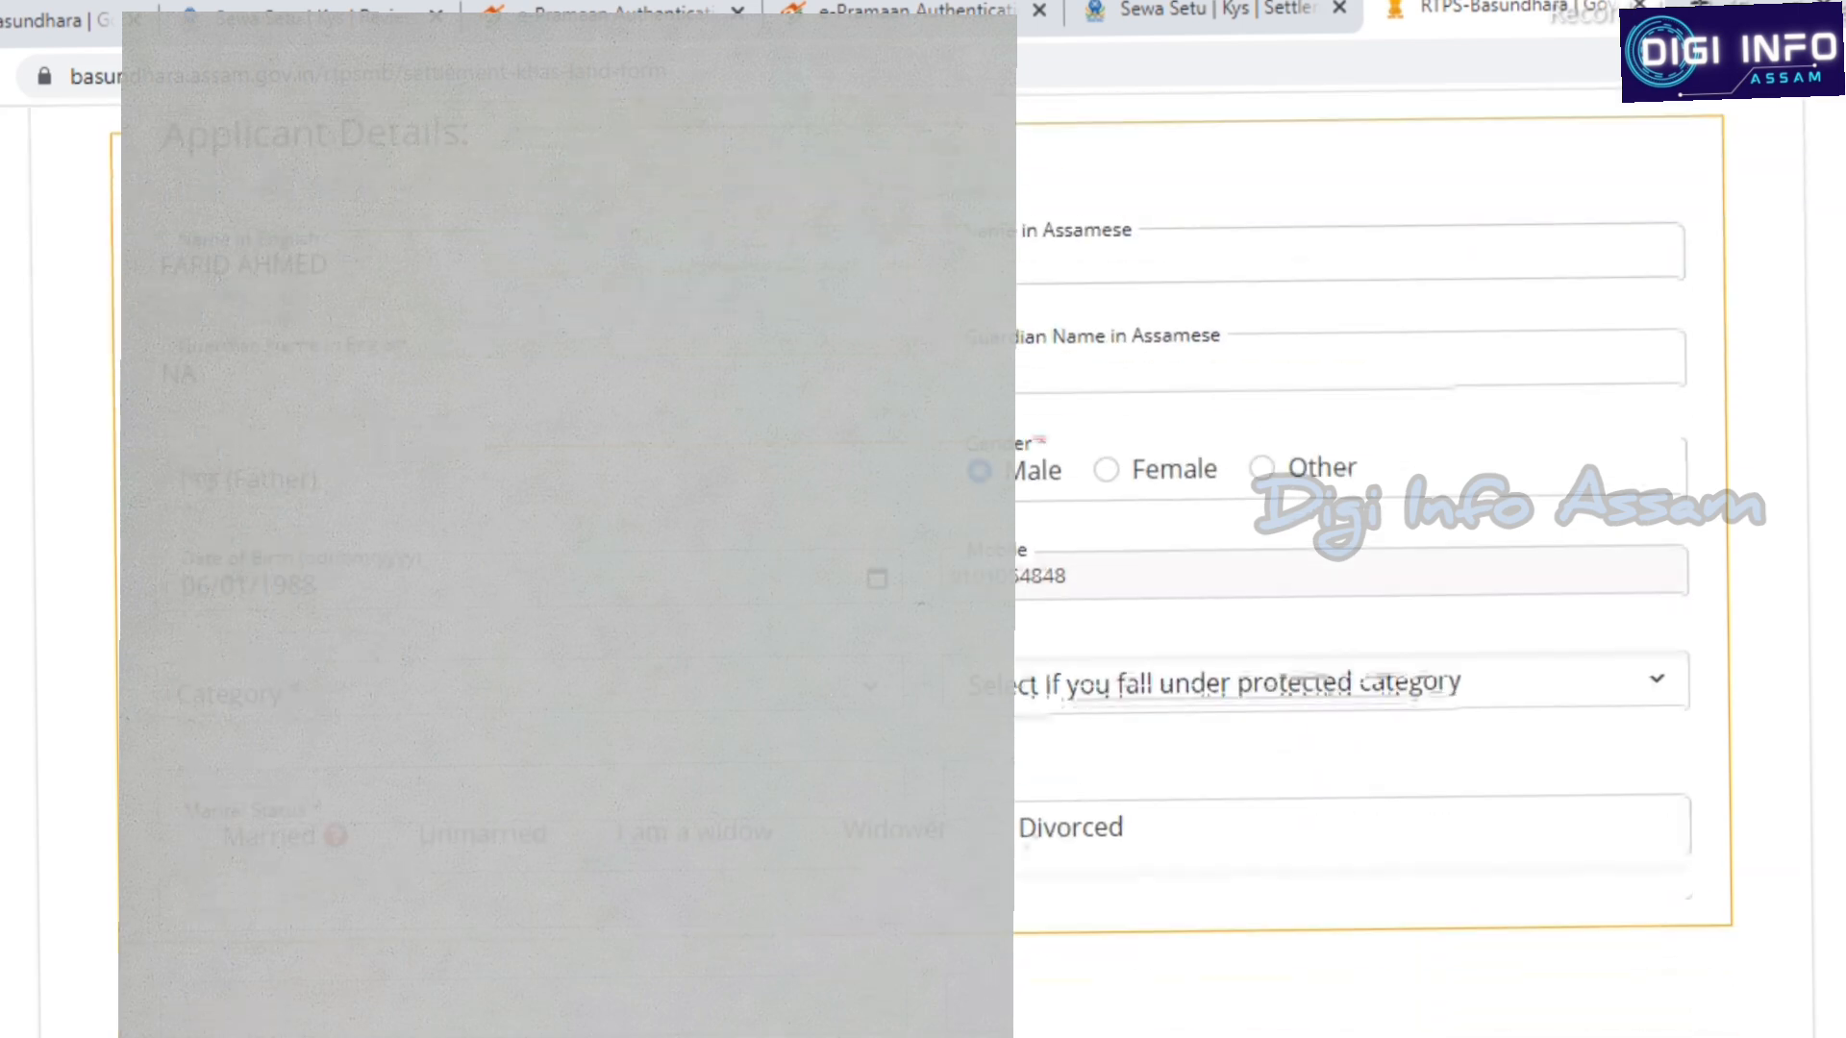
{"action": "scroll", "coordinate": [1346, 577], "scroll_direction": "up", "scroll_amount": 5}
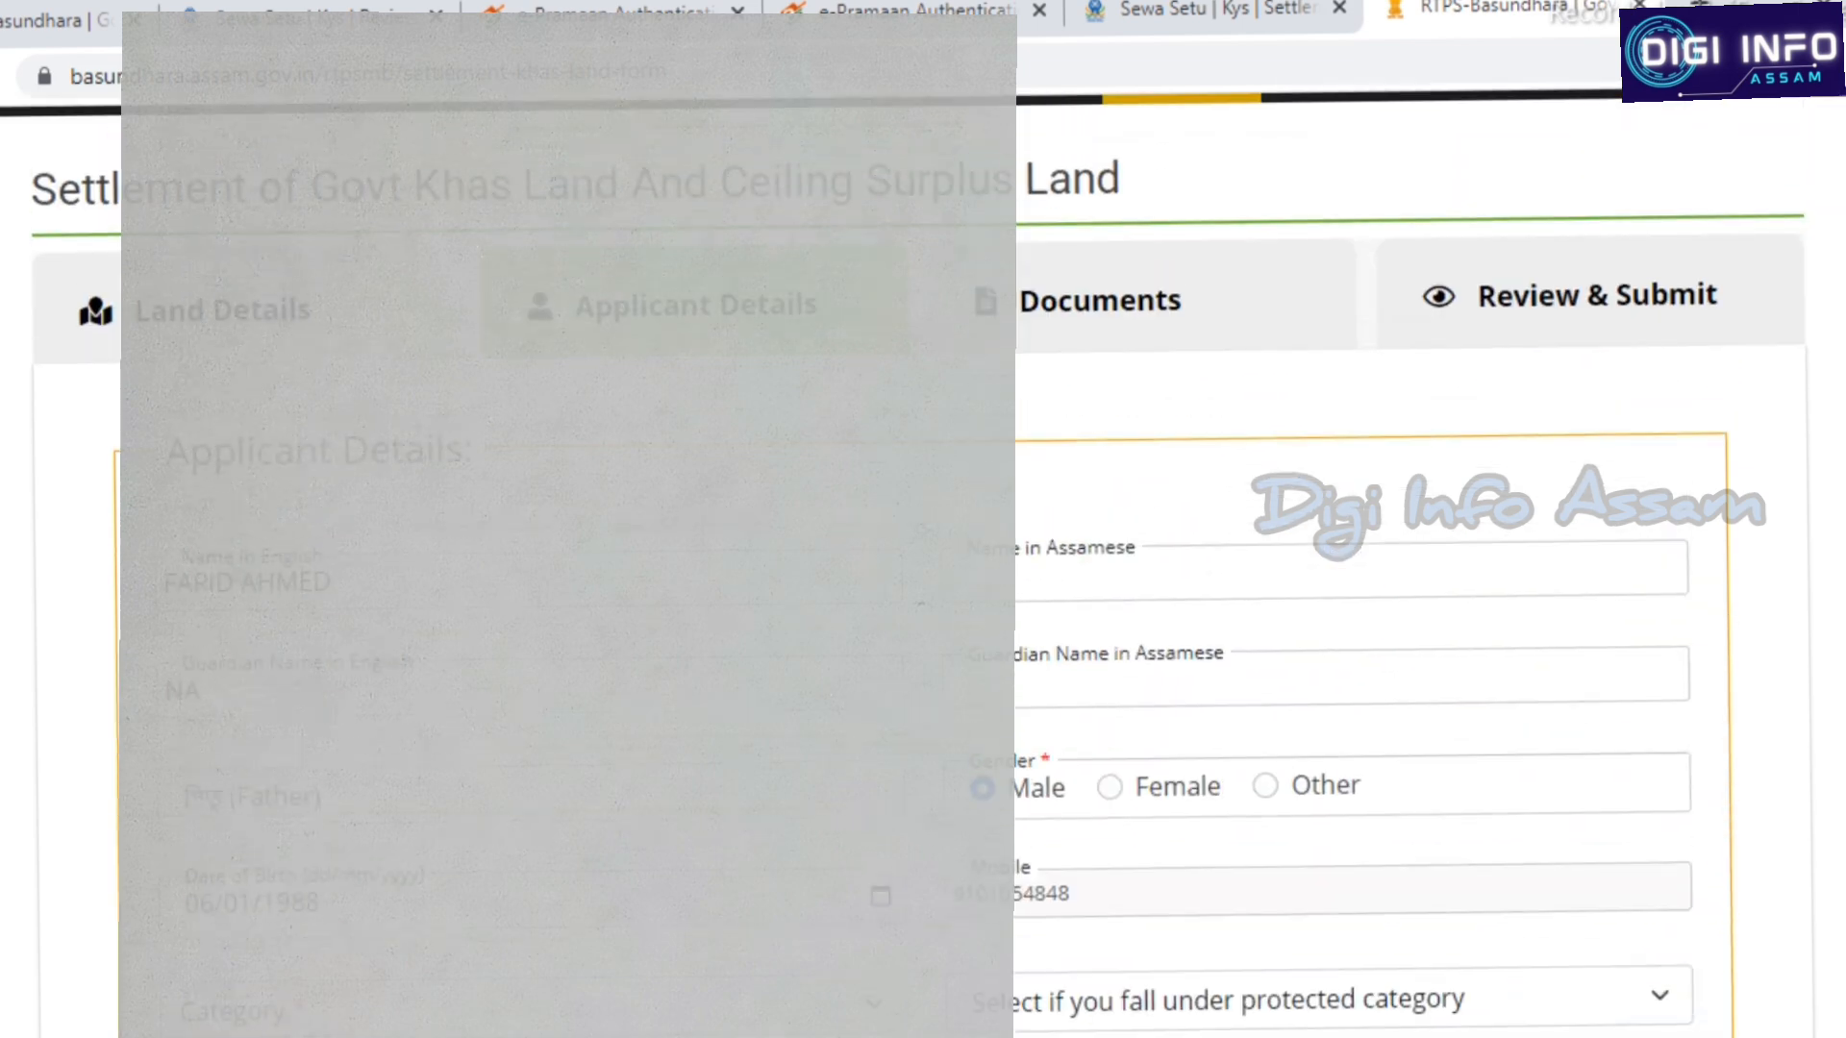
{"action": "scroll", "coordinate": [1345, 577], "scroll_direction": "down", "scroll_amount": 3}
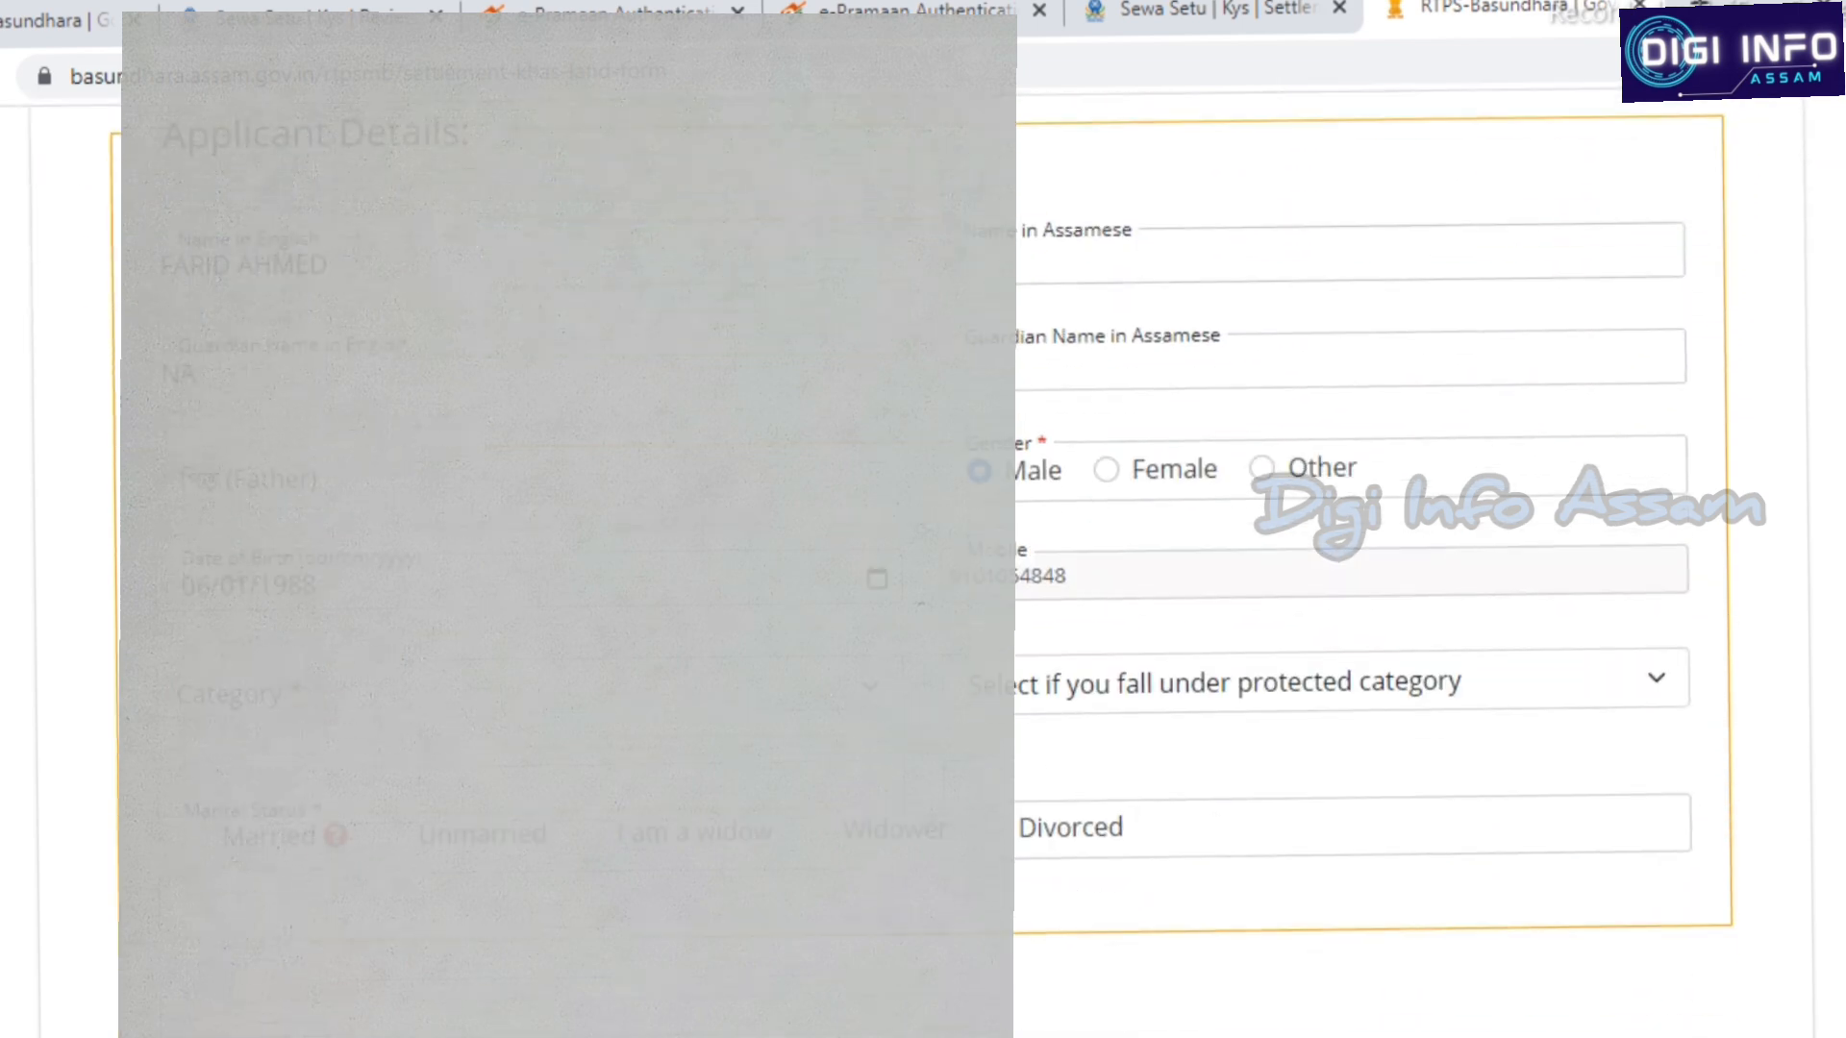
{"action": "left_click", "coordinate": [975, 256]}
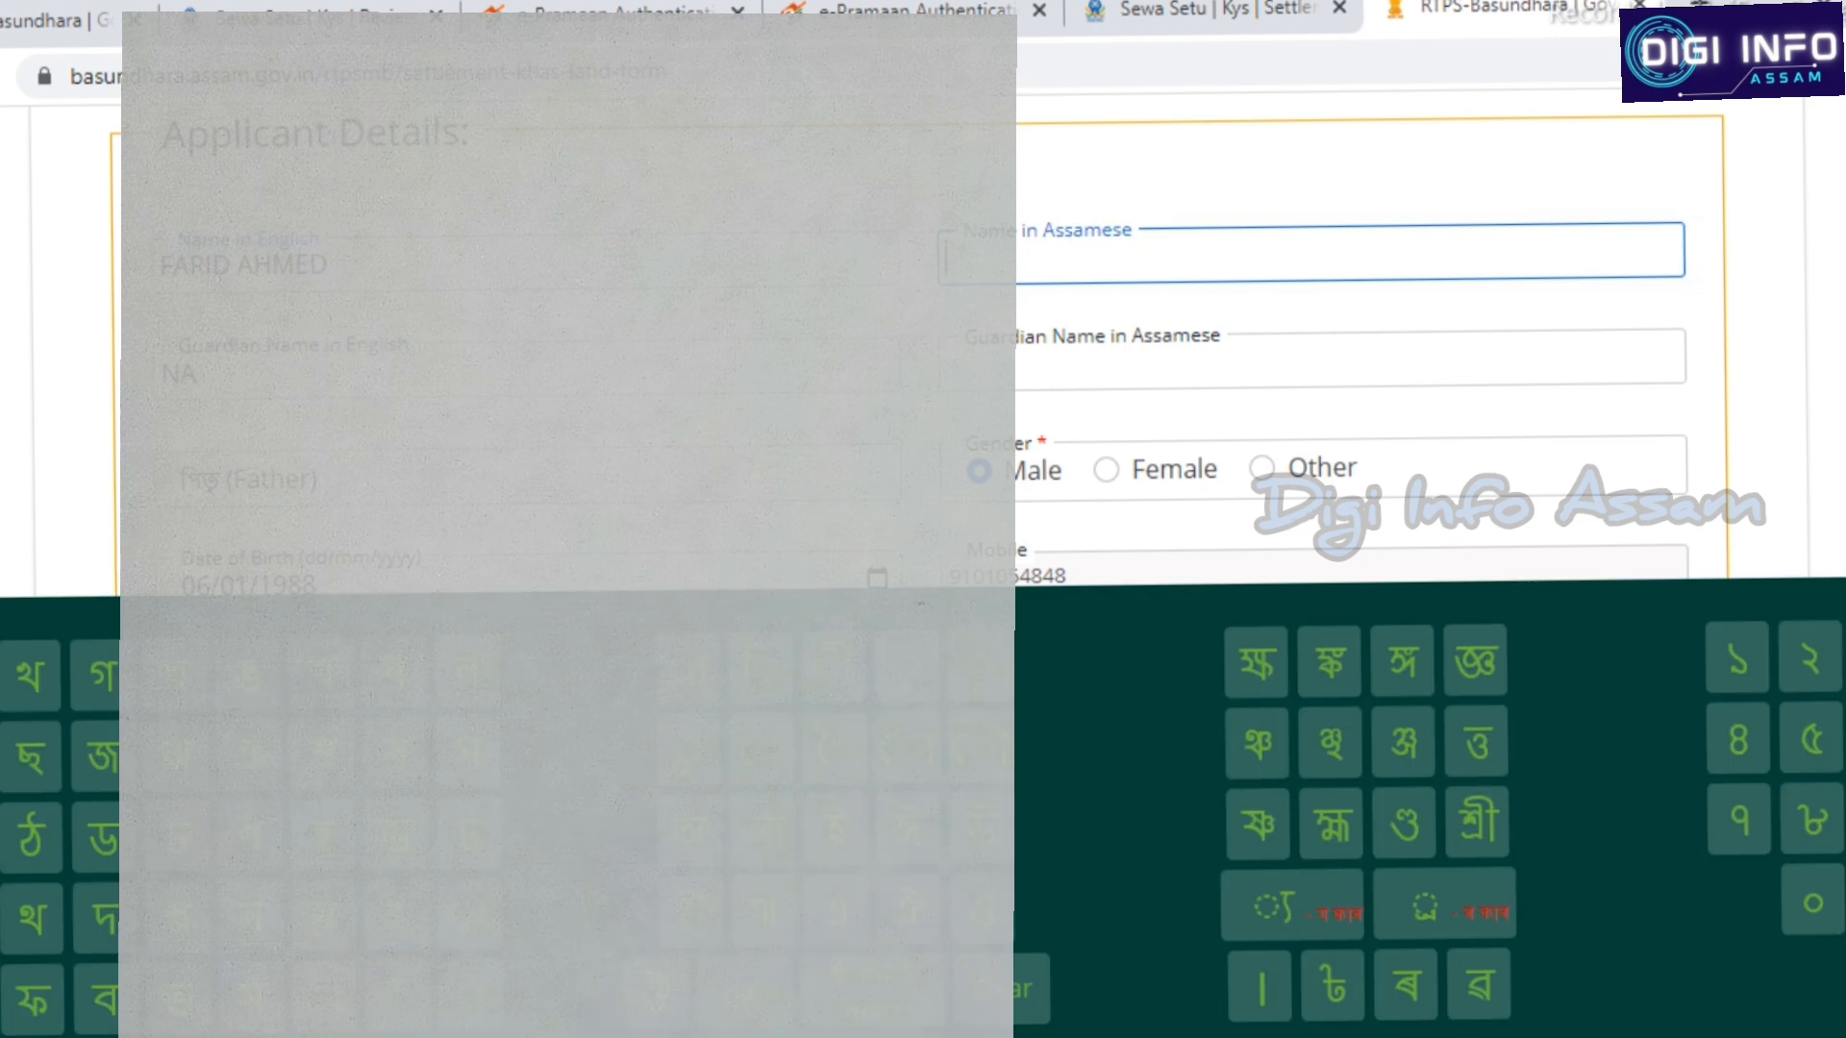
{"action": "scroll", "coordinate": [1346, 384], "scroll_direction": "down", "scroll_amount": 2}
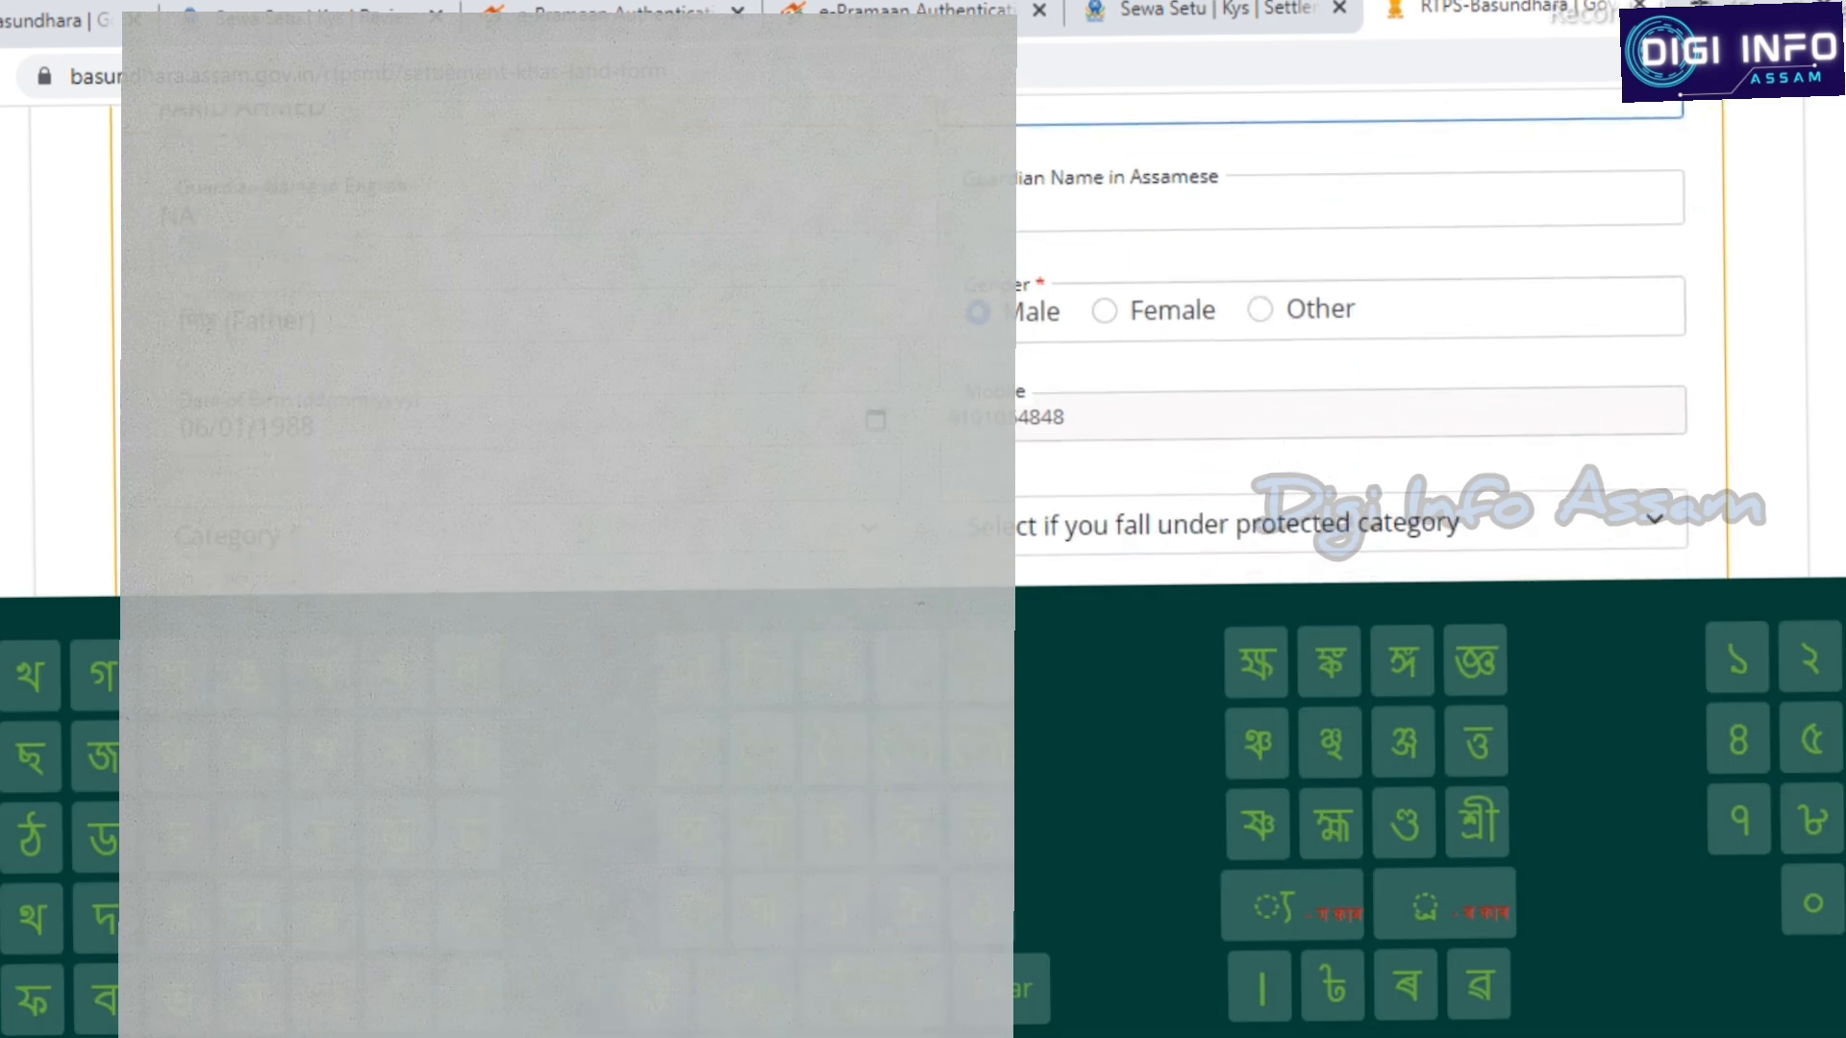
{"action": "scroll", "coordinate": [1346, 336], "scroll_direction": "down", "scroll_amount": 2}
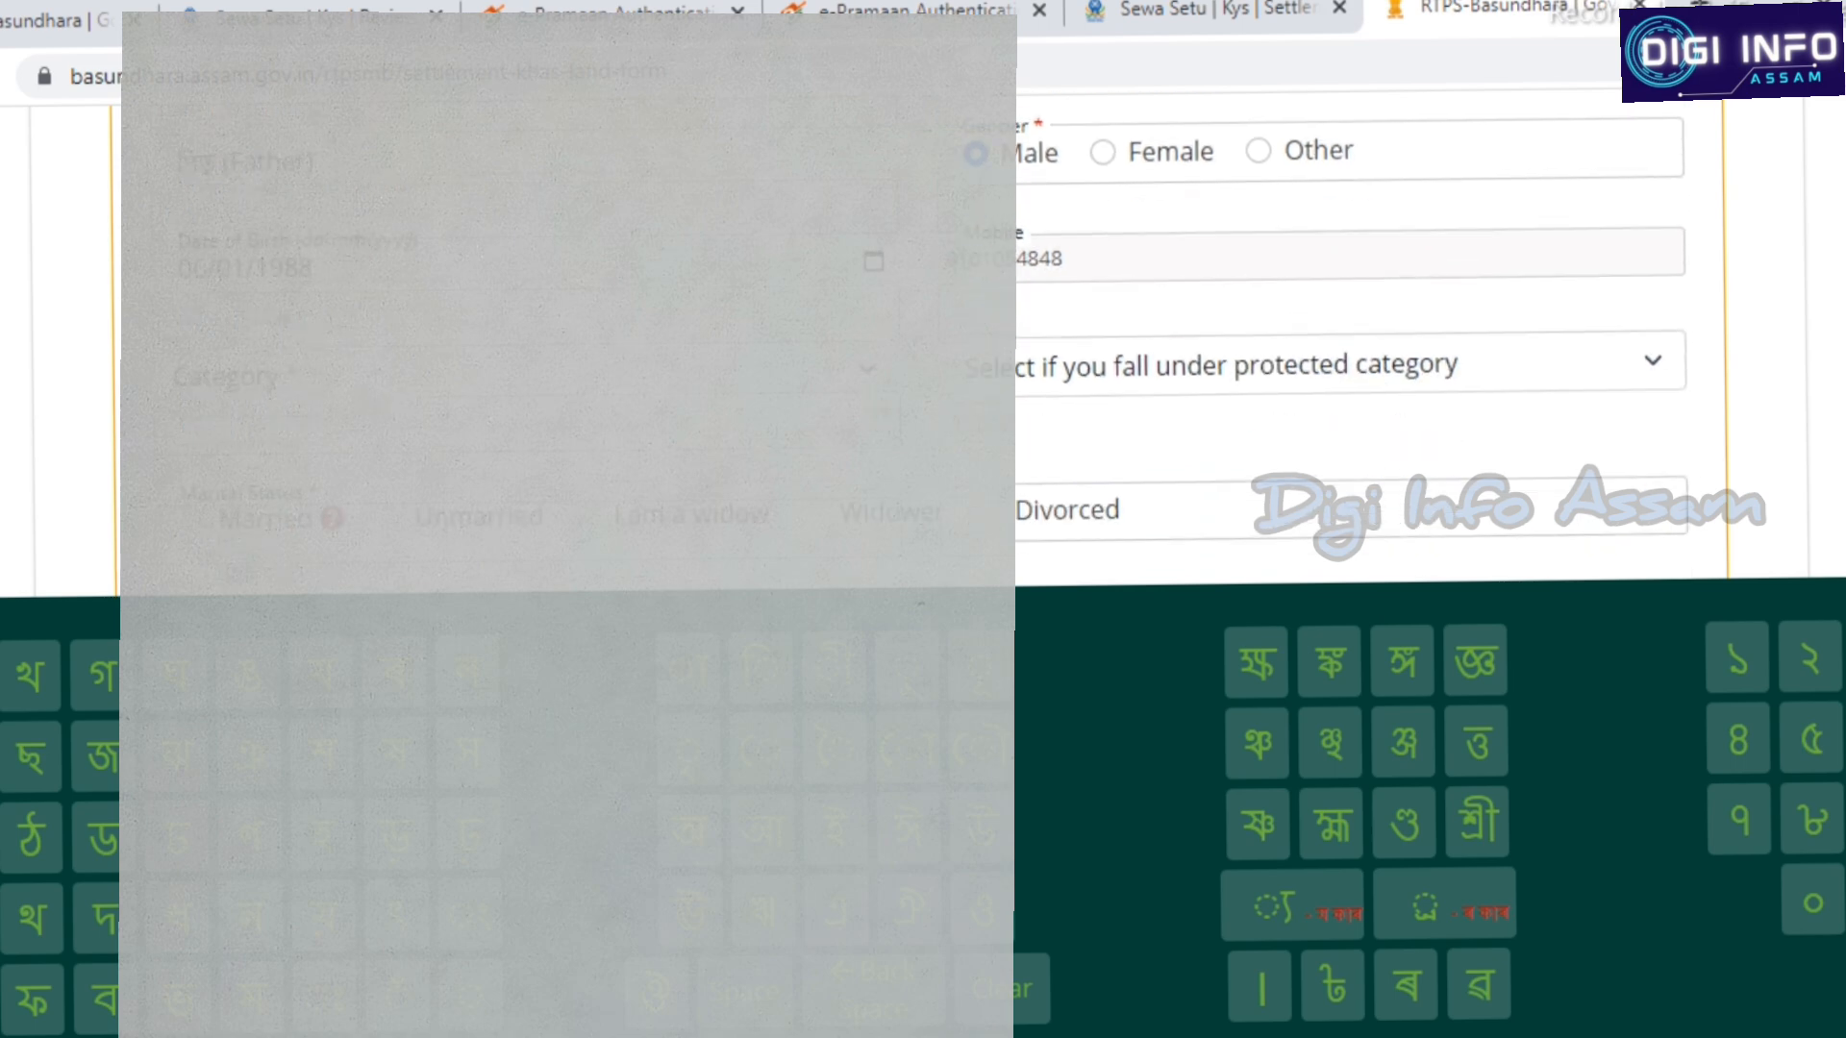
{"action": "scroll", "coordinate": [1345, 336], "scroll_direction": "up", "scroll_amount": 1}
{"action": "scroll", "coordinate": [1346, 336], "scroll_direction": "down", "scroll_amount": 2}
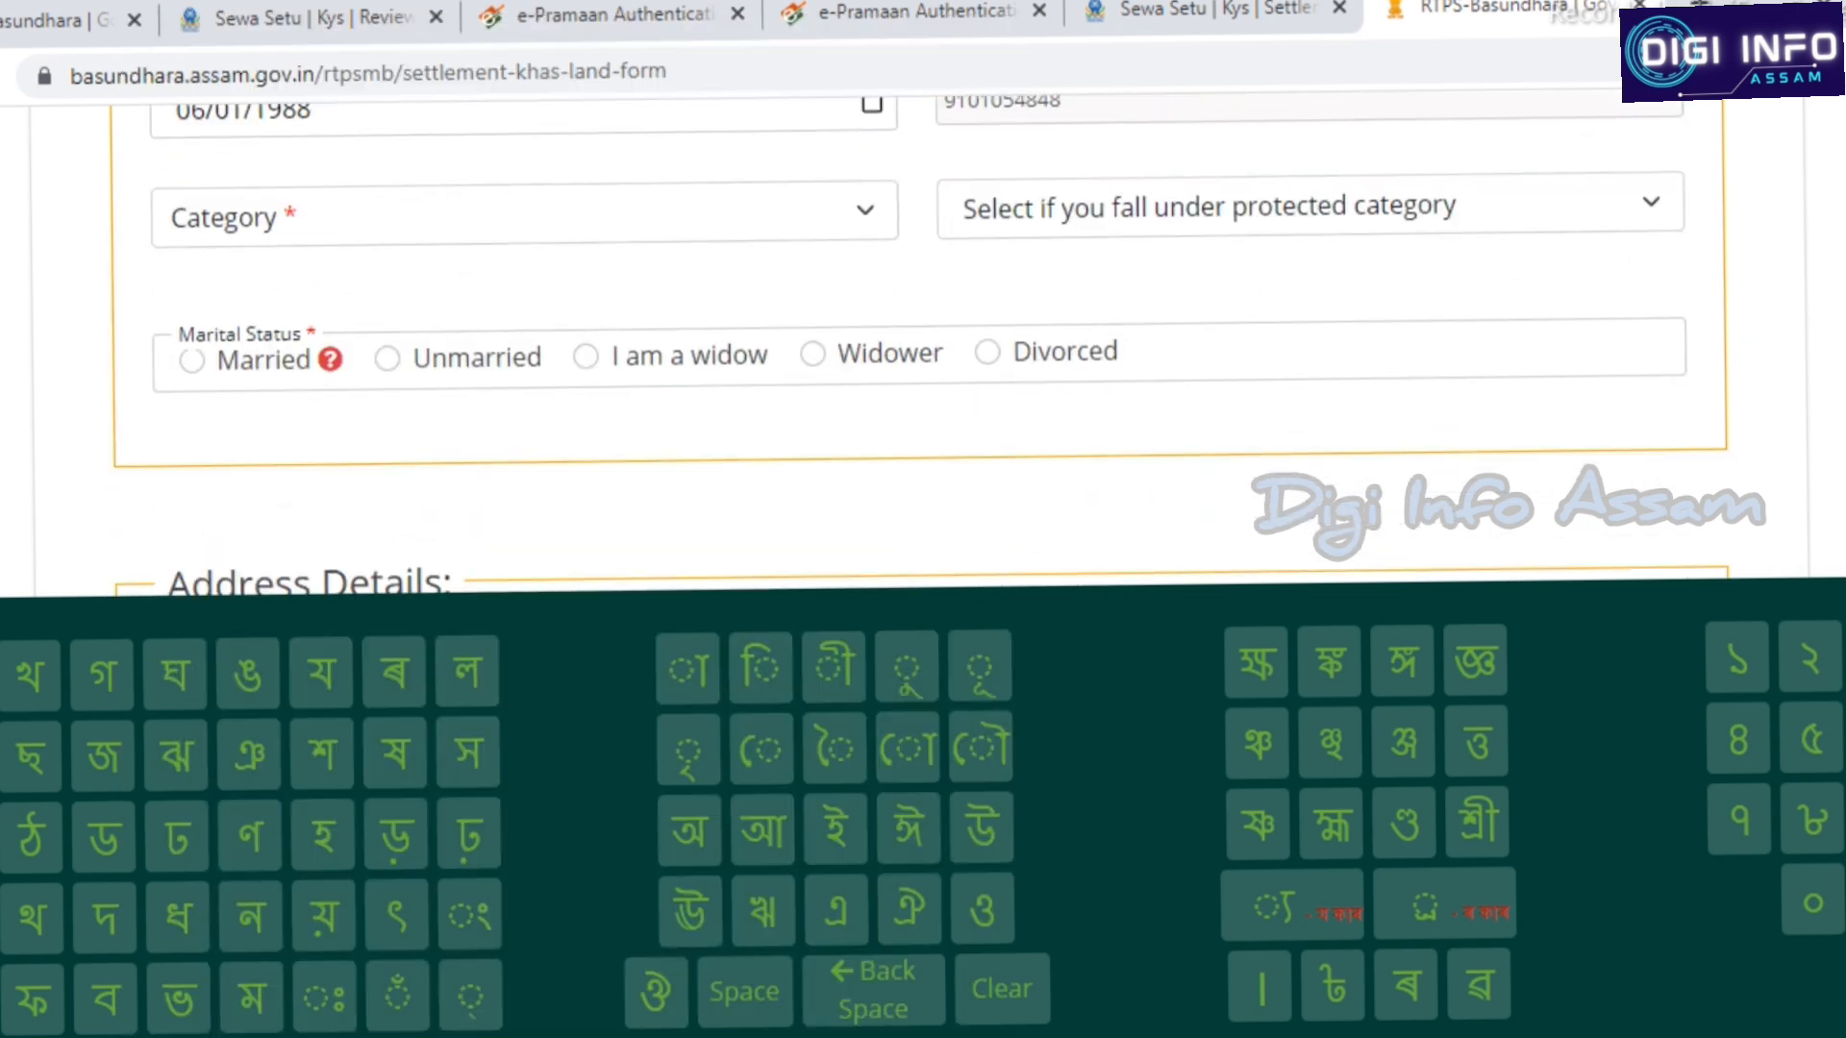
Set the applicant's category to GEN and check the other category options
{"action": "left_click", "coordinate": [519, 213]}
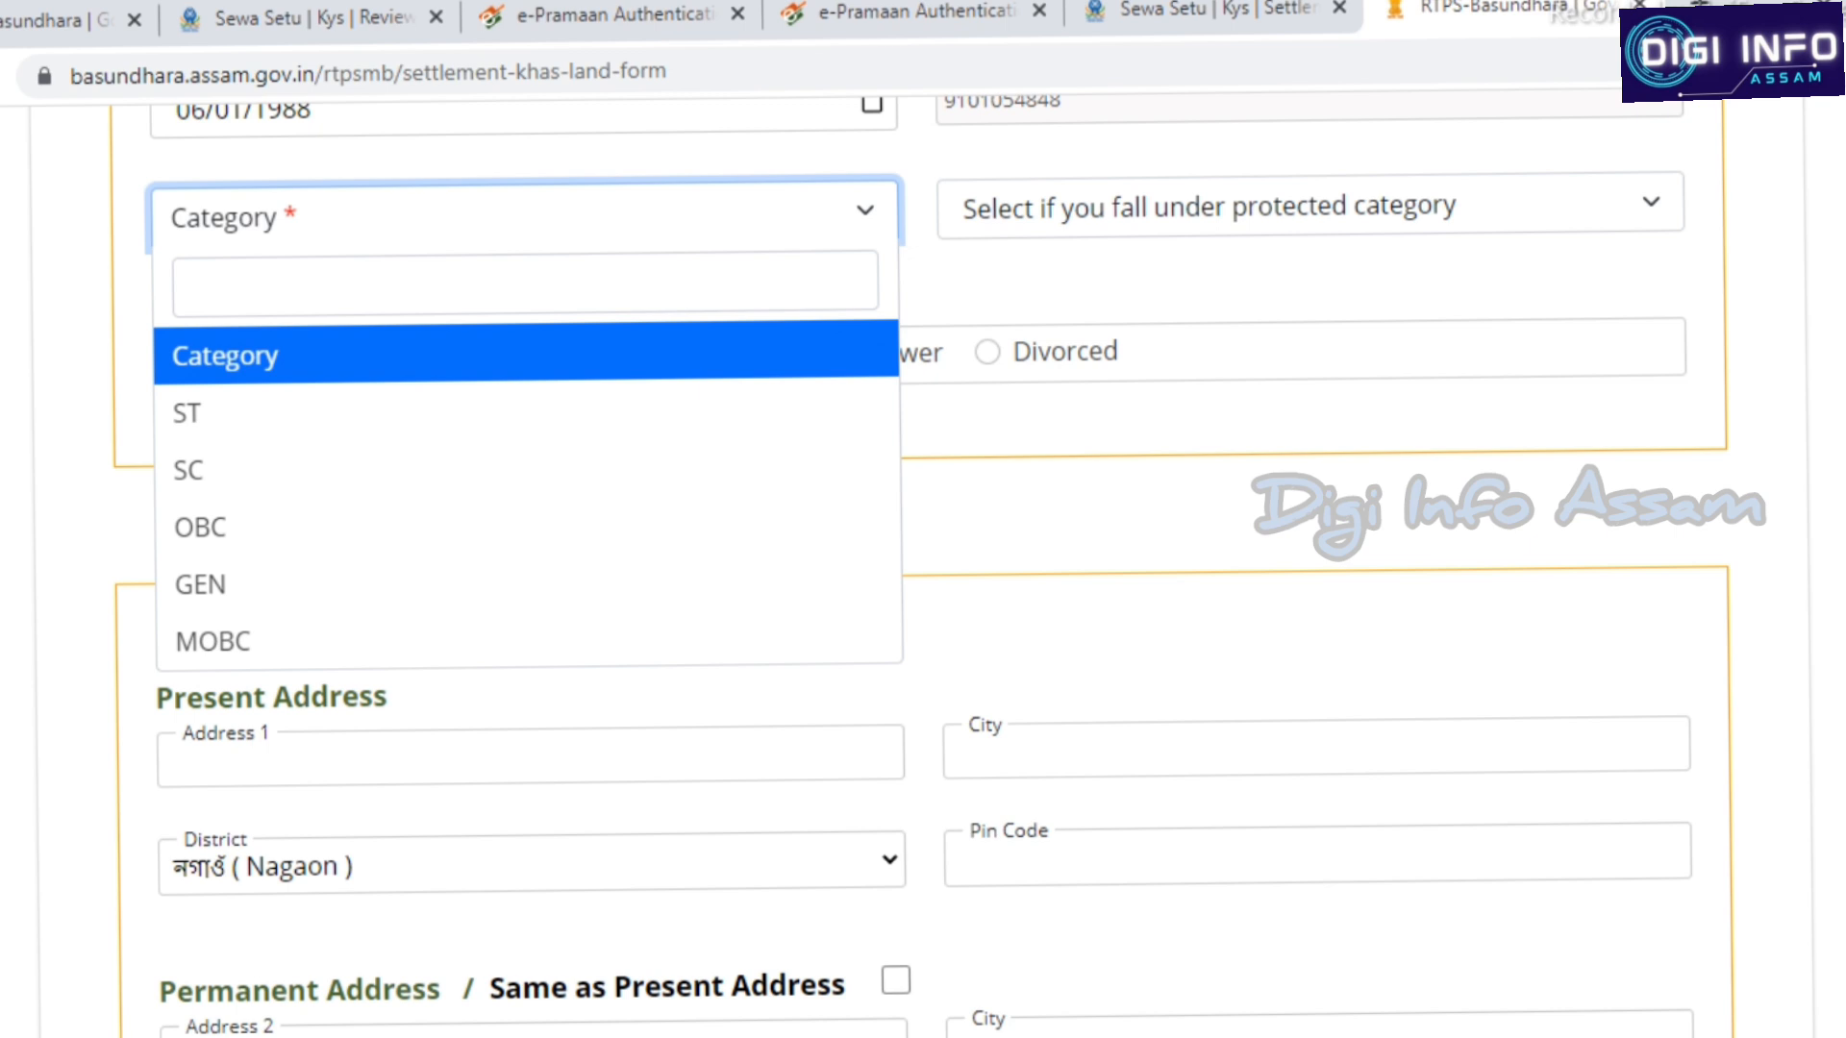
{"action": "left_click", "coordinate": [288, 583]}
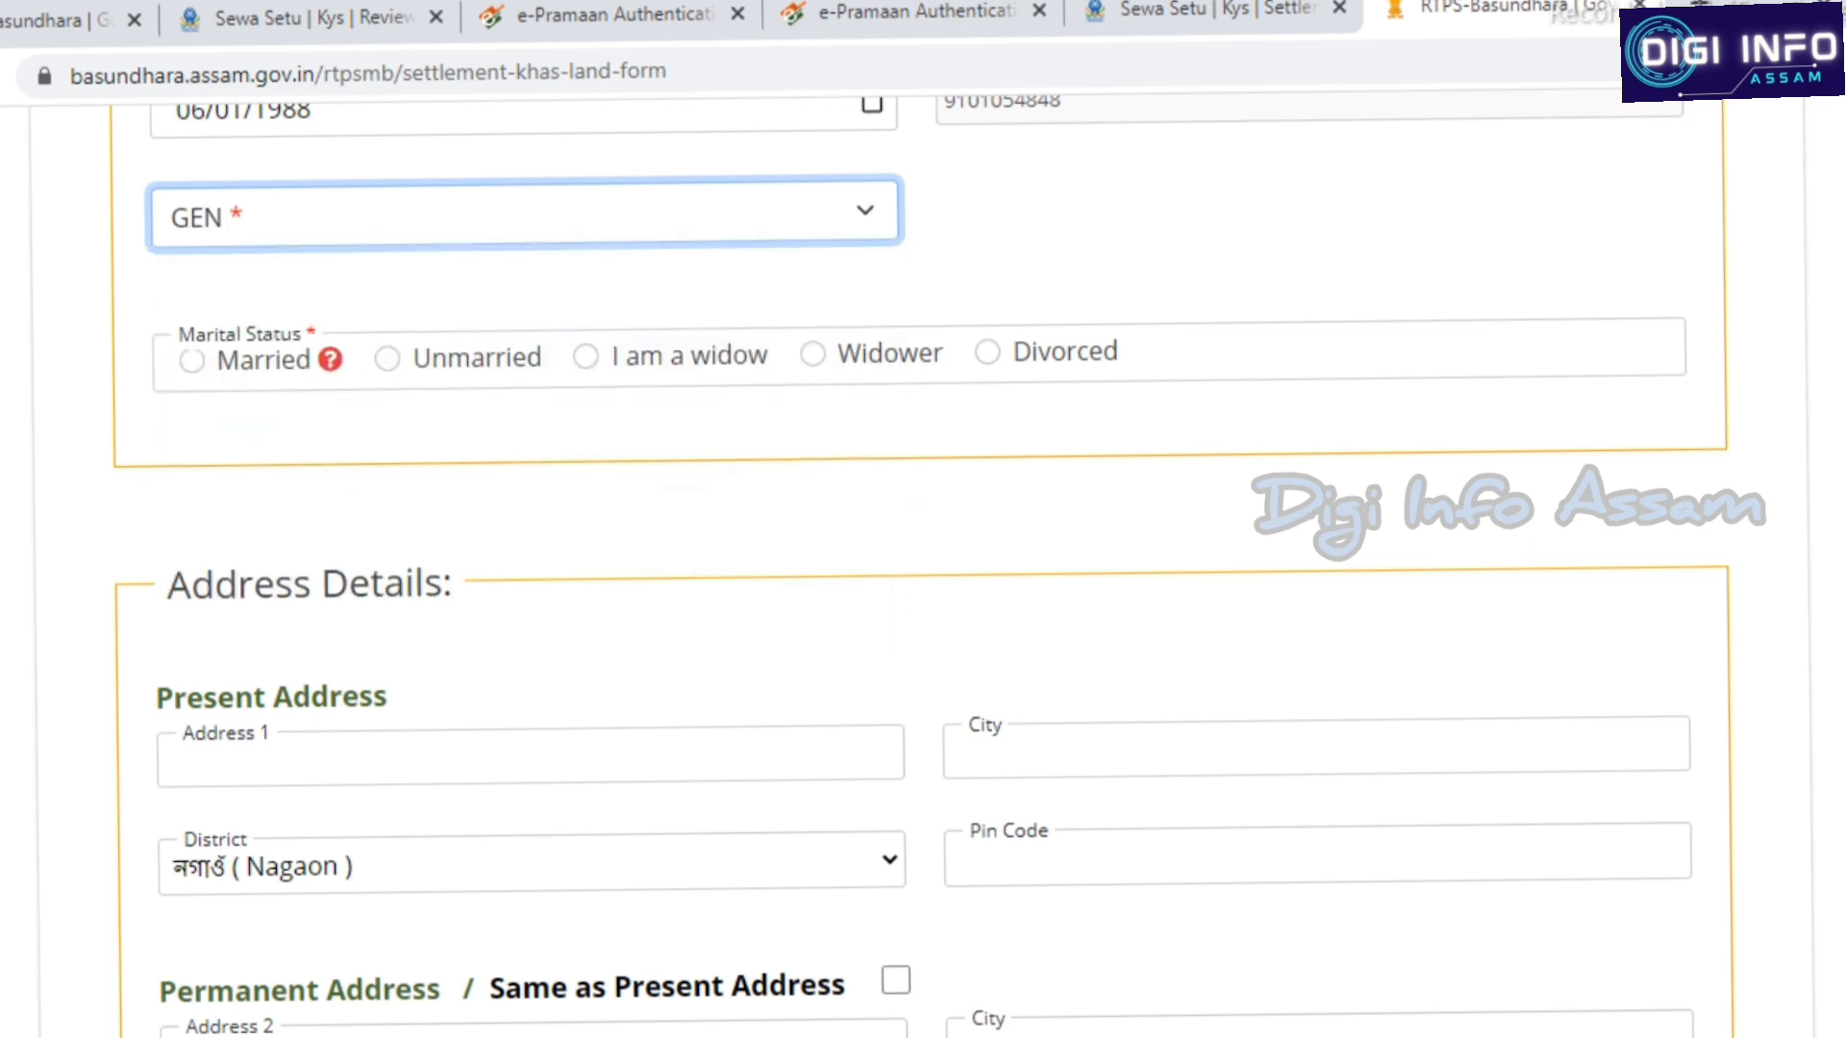
{"action": "left_click", "coordinate": [519, 213]}
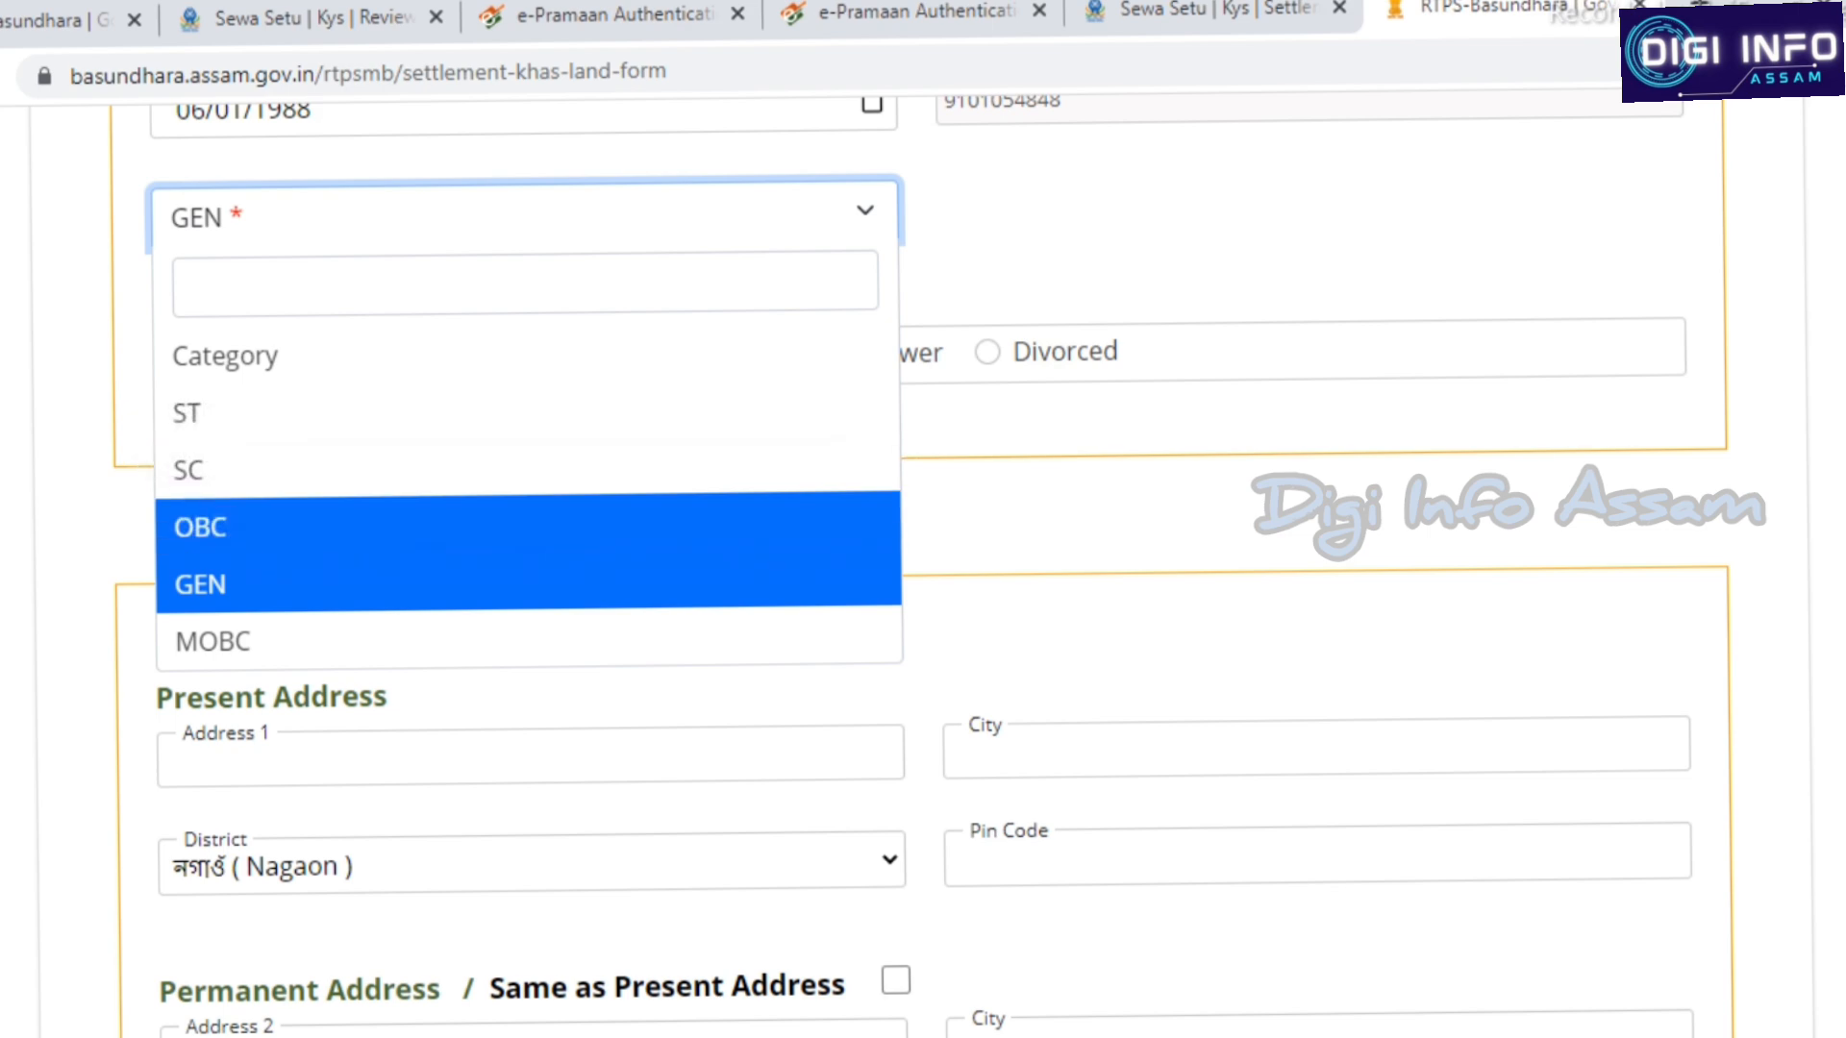
{"action": "left_click", "coordinate": [259, 216]}
{"action": "left_click", "coordinate": [577, 288]}
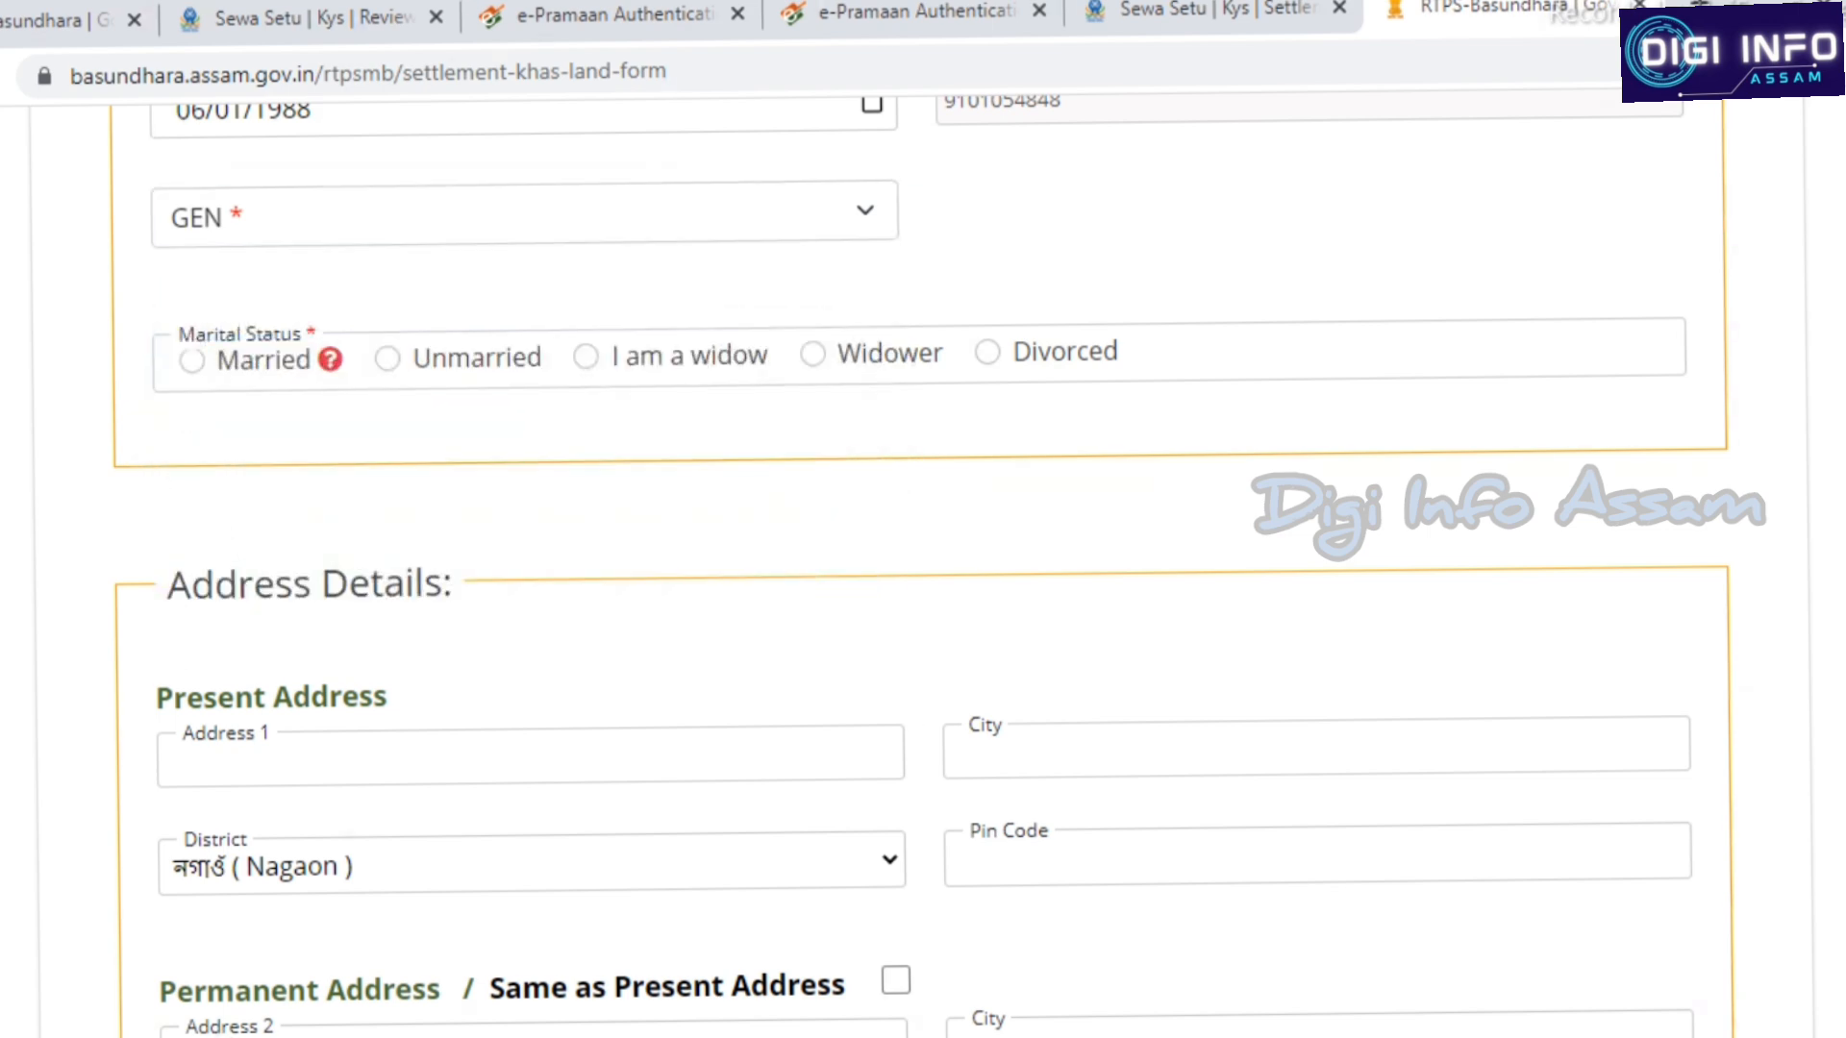
Try category SC with the protected category Hills Tribals, and return the category to GEN
{"action": "left_click", "coordinate": [519, 214]}
{"action": "left_click", "coordinate": [288, 468]}
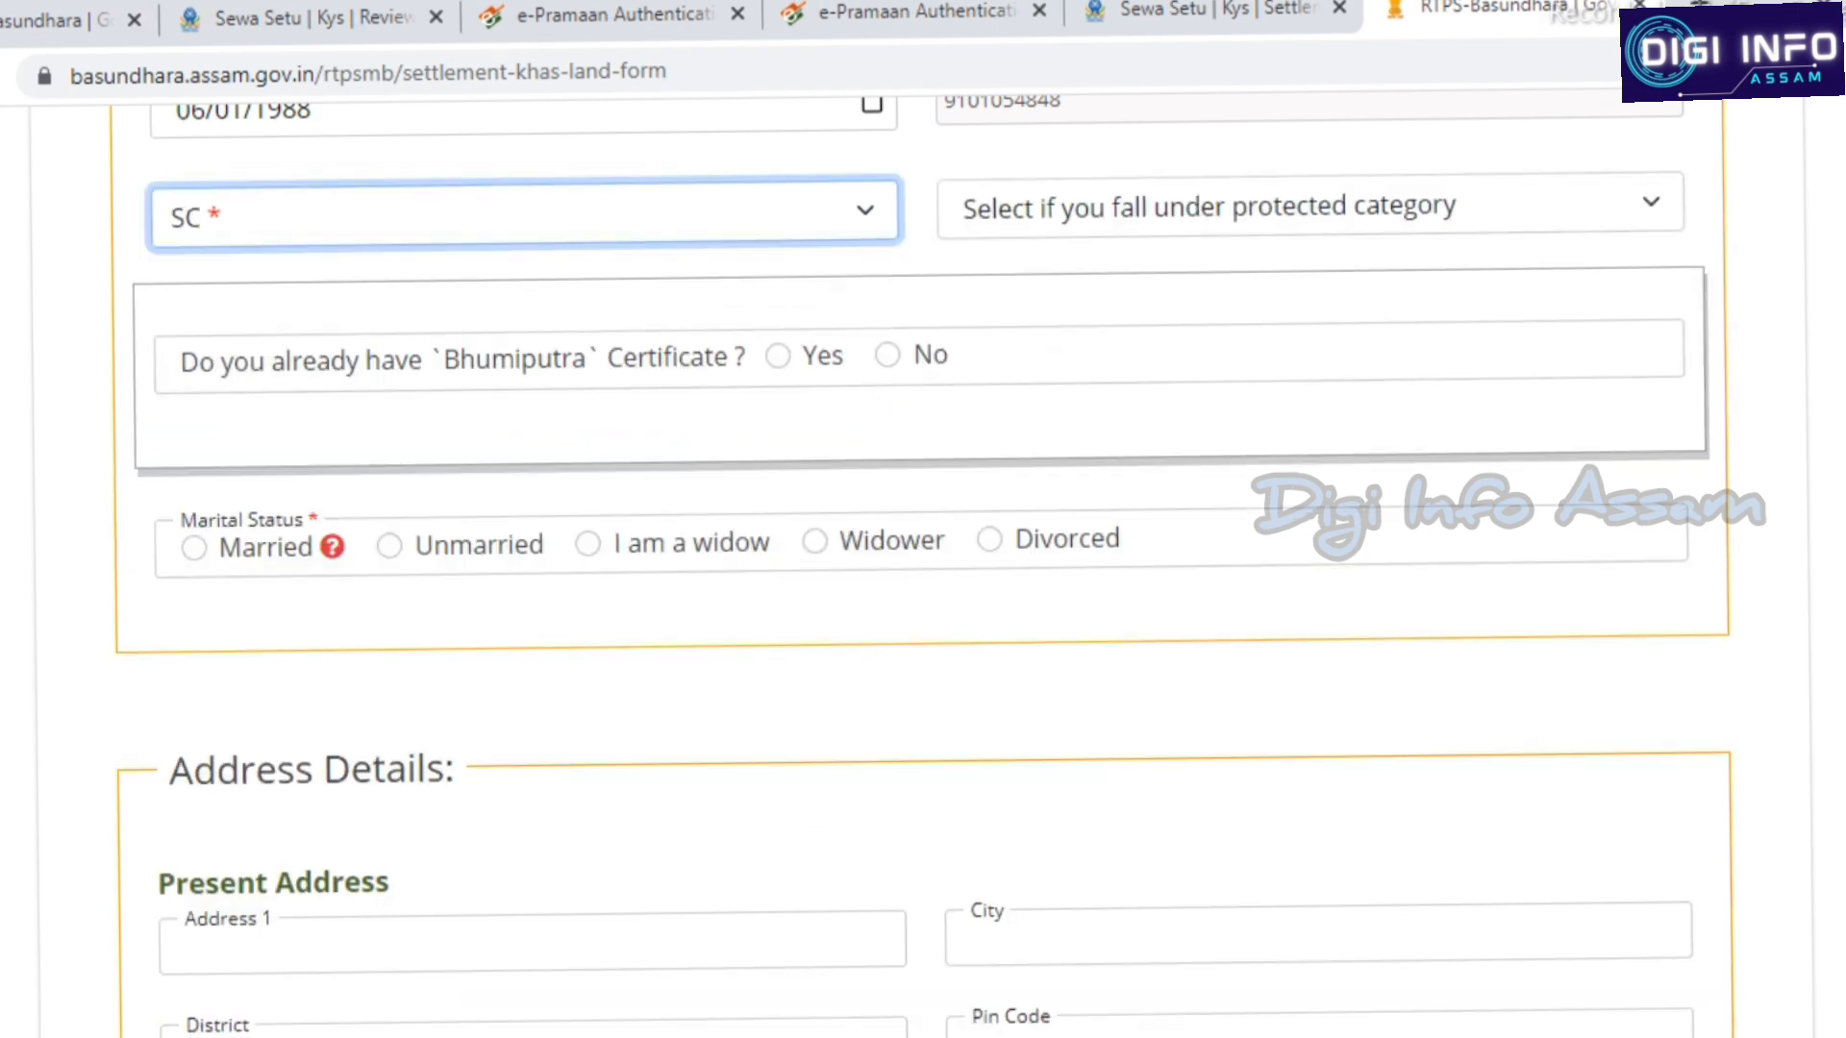
{"action": "scroll", "coordinate": [519, 500], "scroll_direction": "up", "scroll_amount": 1}
{"action": "left_click", "coordinate": [1312, 365]}
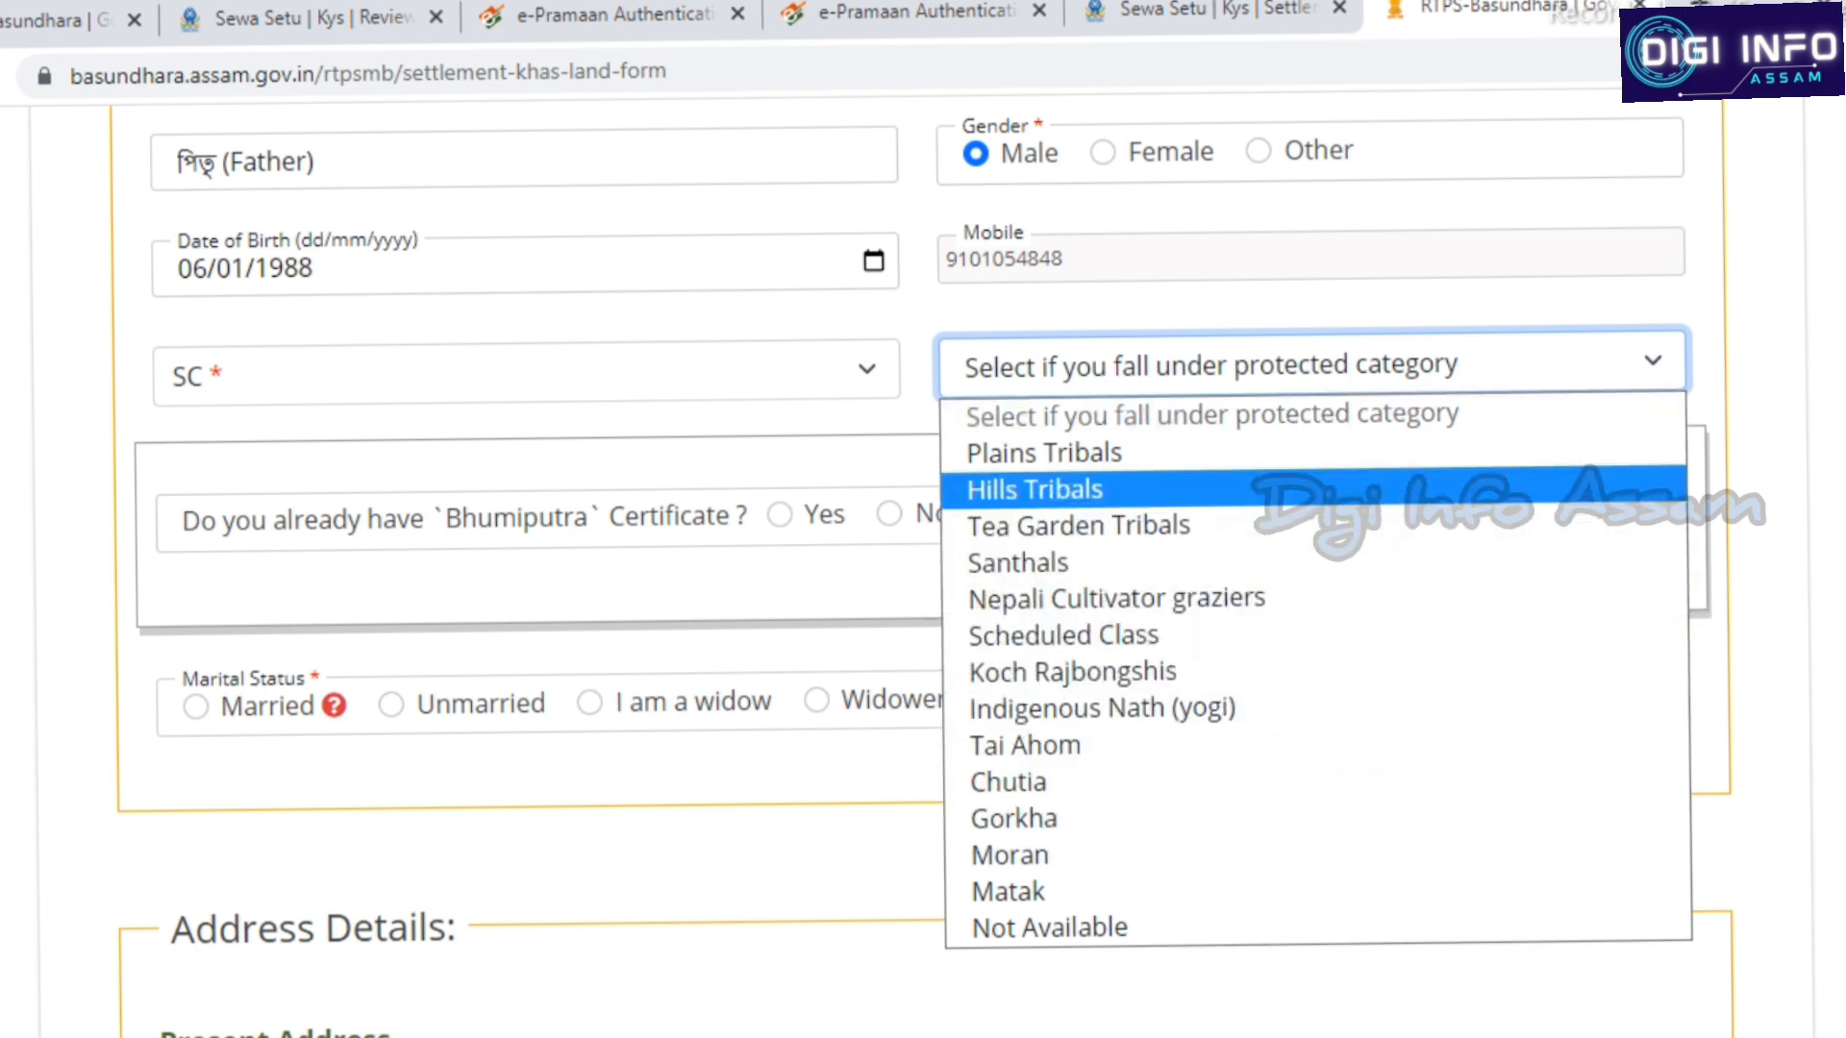
{"action": "left_click", "coordinate": [1035, 489]}
{"action": "left_click", "coordinate": [526, 371]}
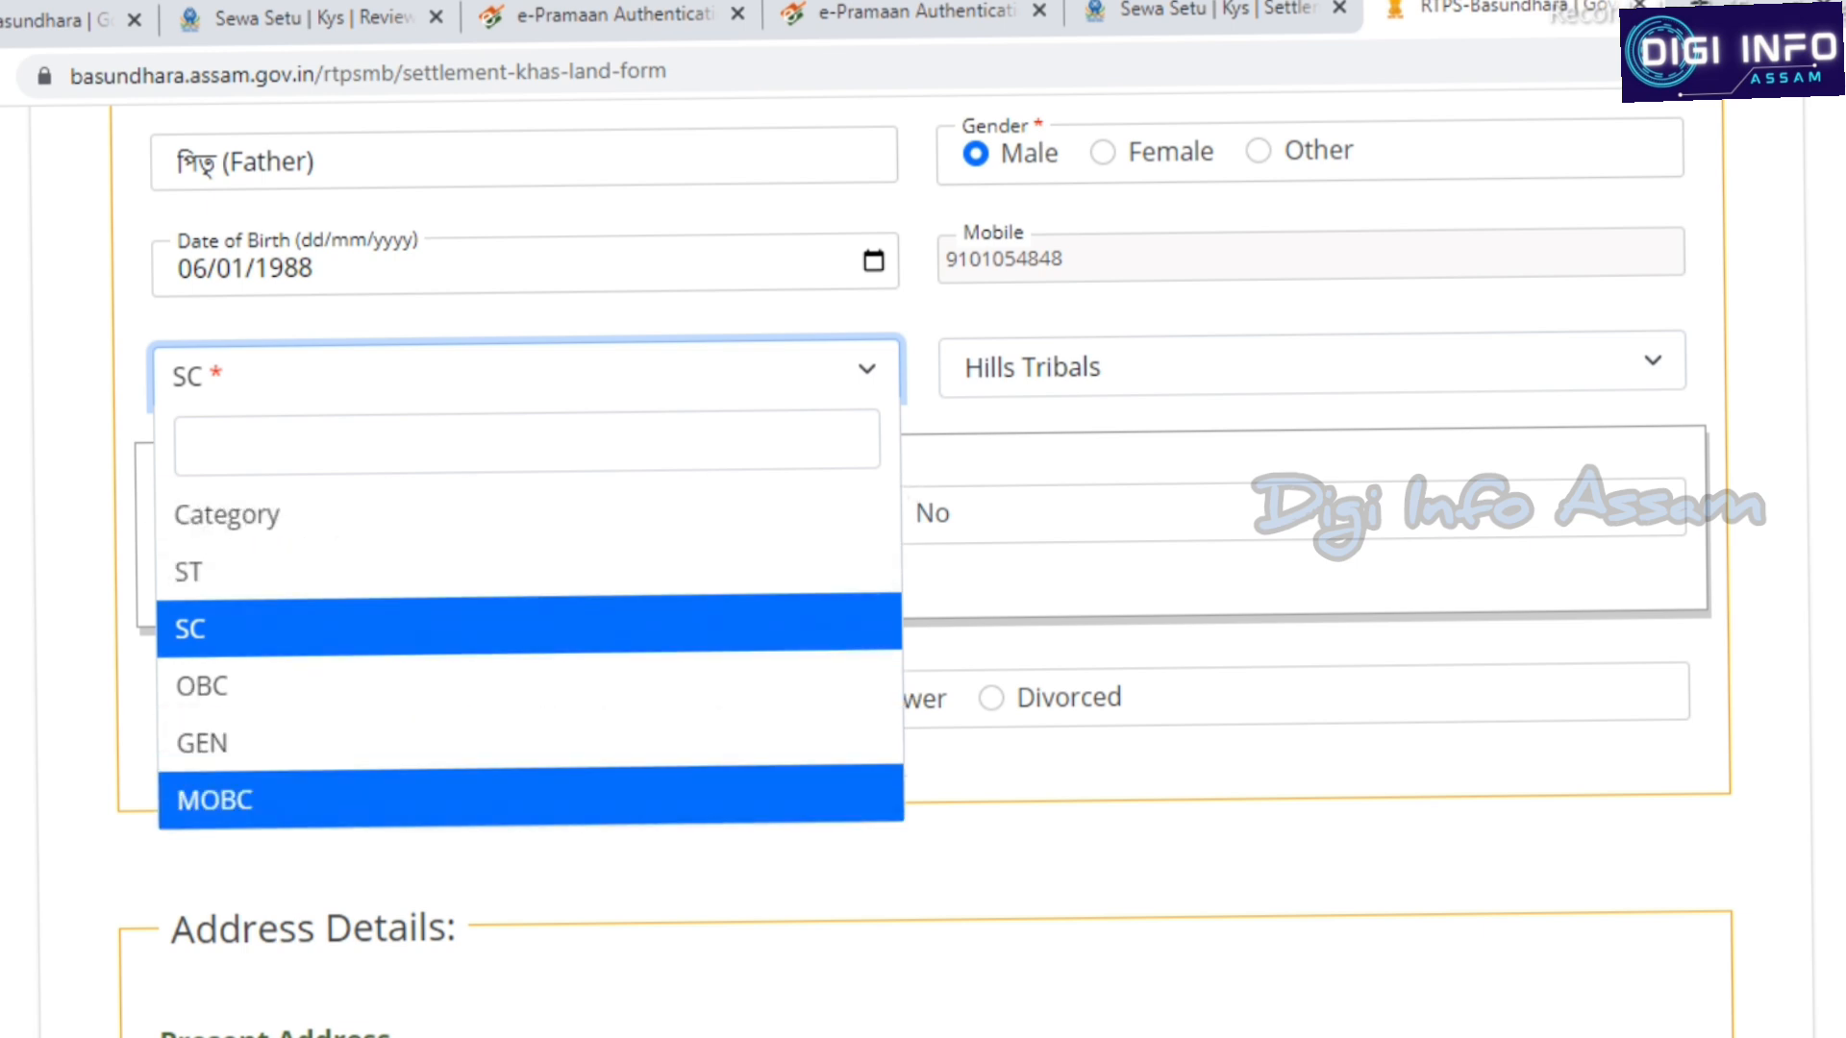
{"action": "left_click", "coordinate": [288, 738]}
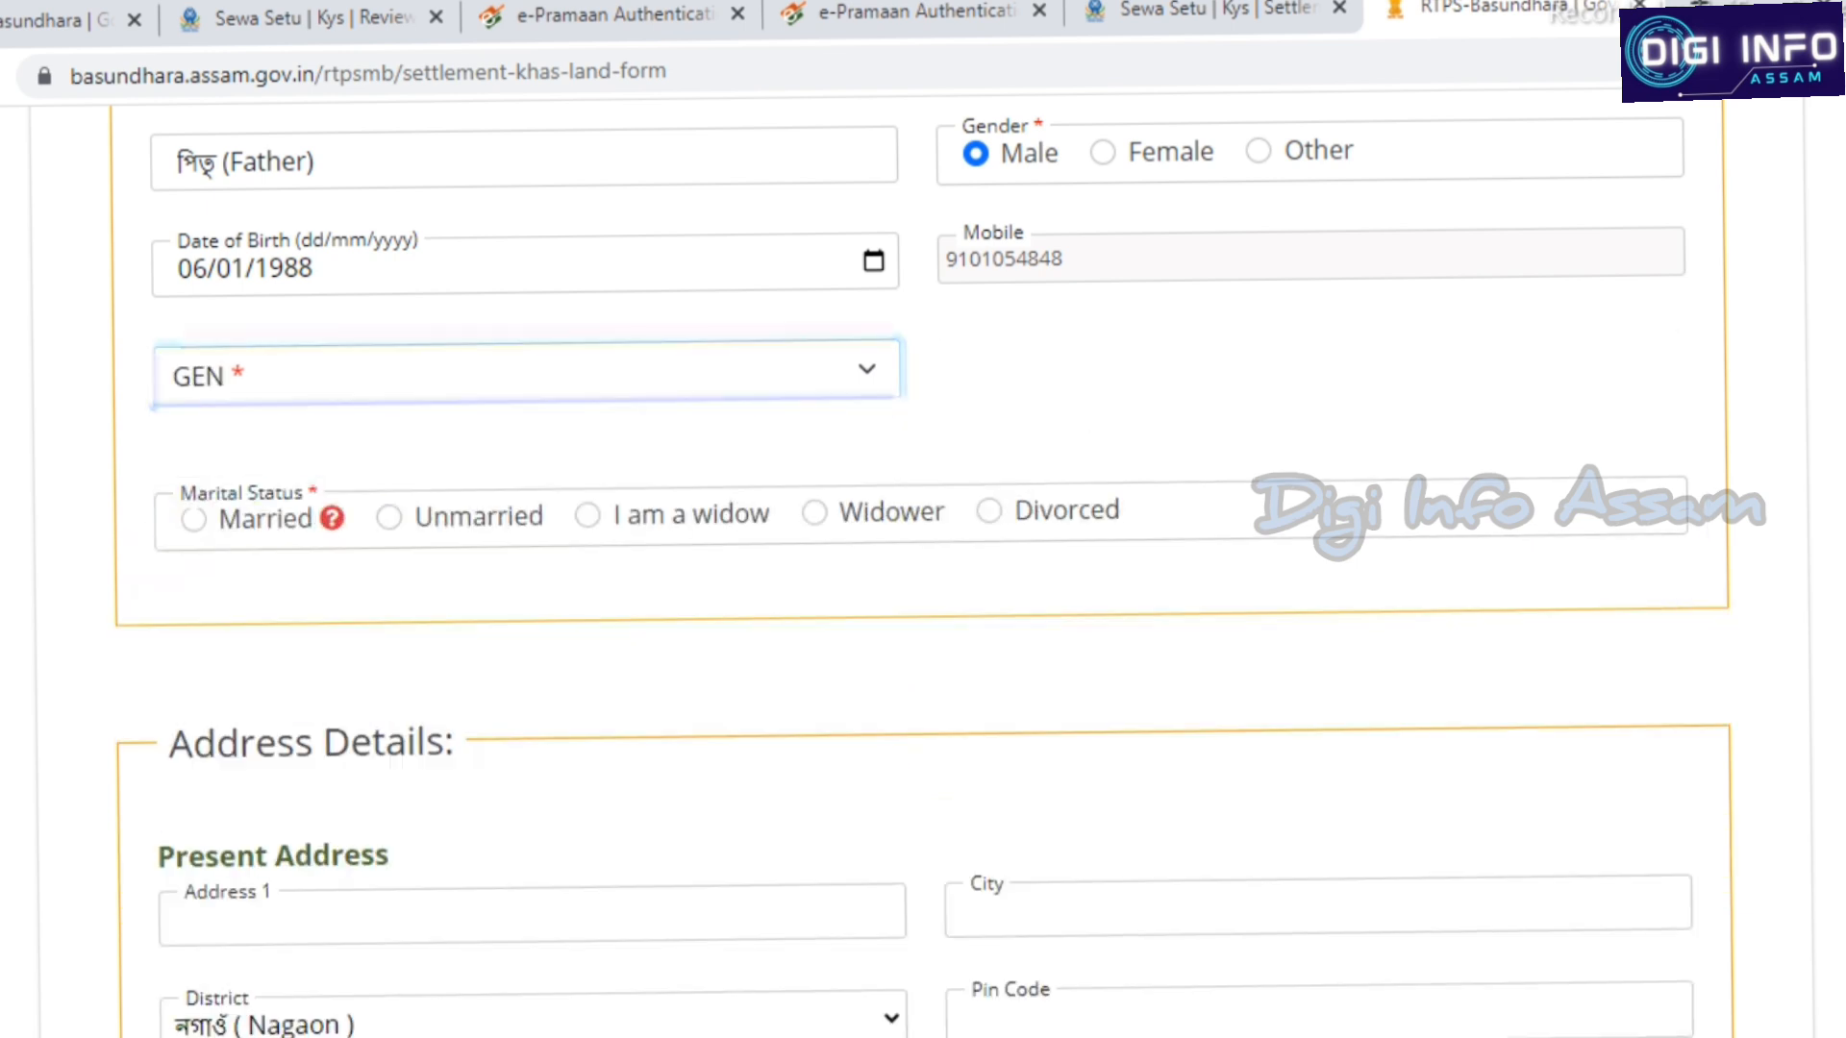
Try Unmarried as the applicant's marital status and set it to Married
{"action": "scroll", "coordinate": [923, 577], "scroll_direction": "down", "scroll_amount": 2}
{"action": "scroll", "coordinate": [923, 576], "scroll_direction": "down", "scroll_amount": 2}
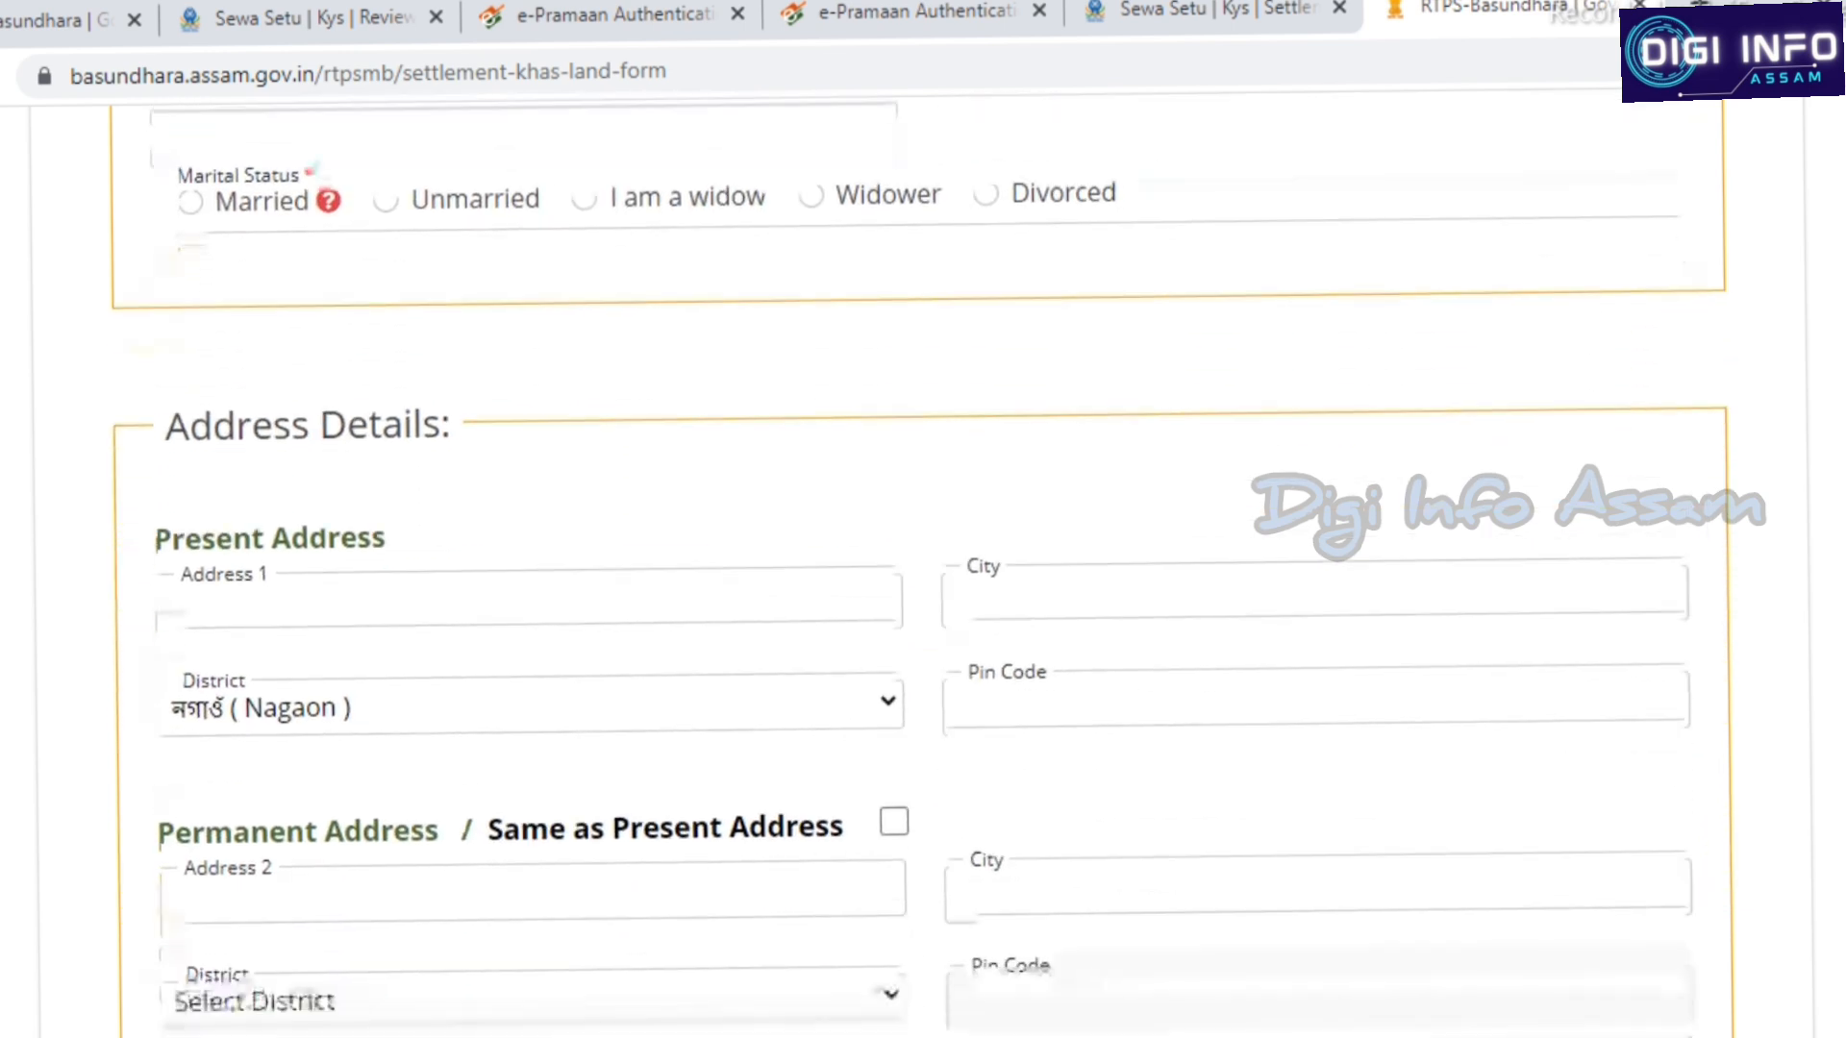
{"action": "left_click", "coordinate": [190, 203]}
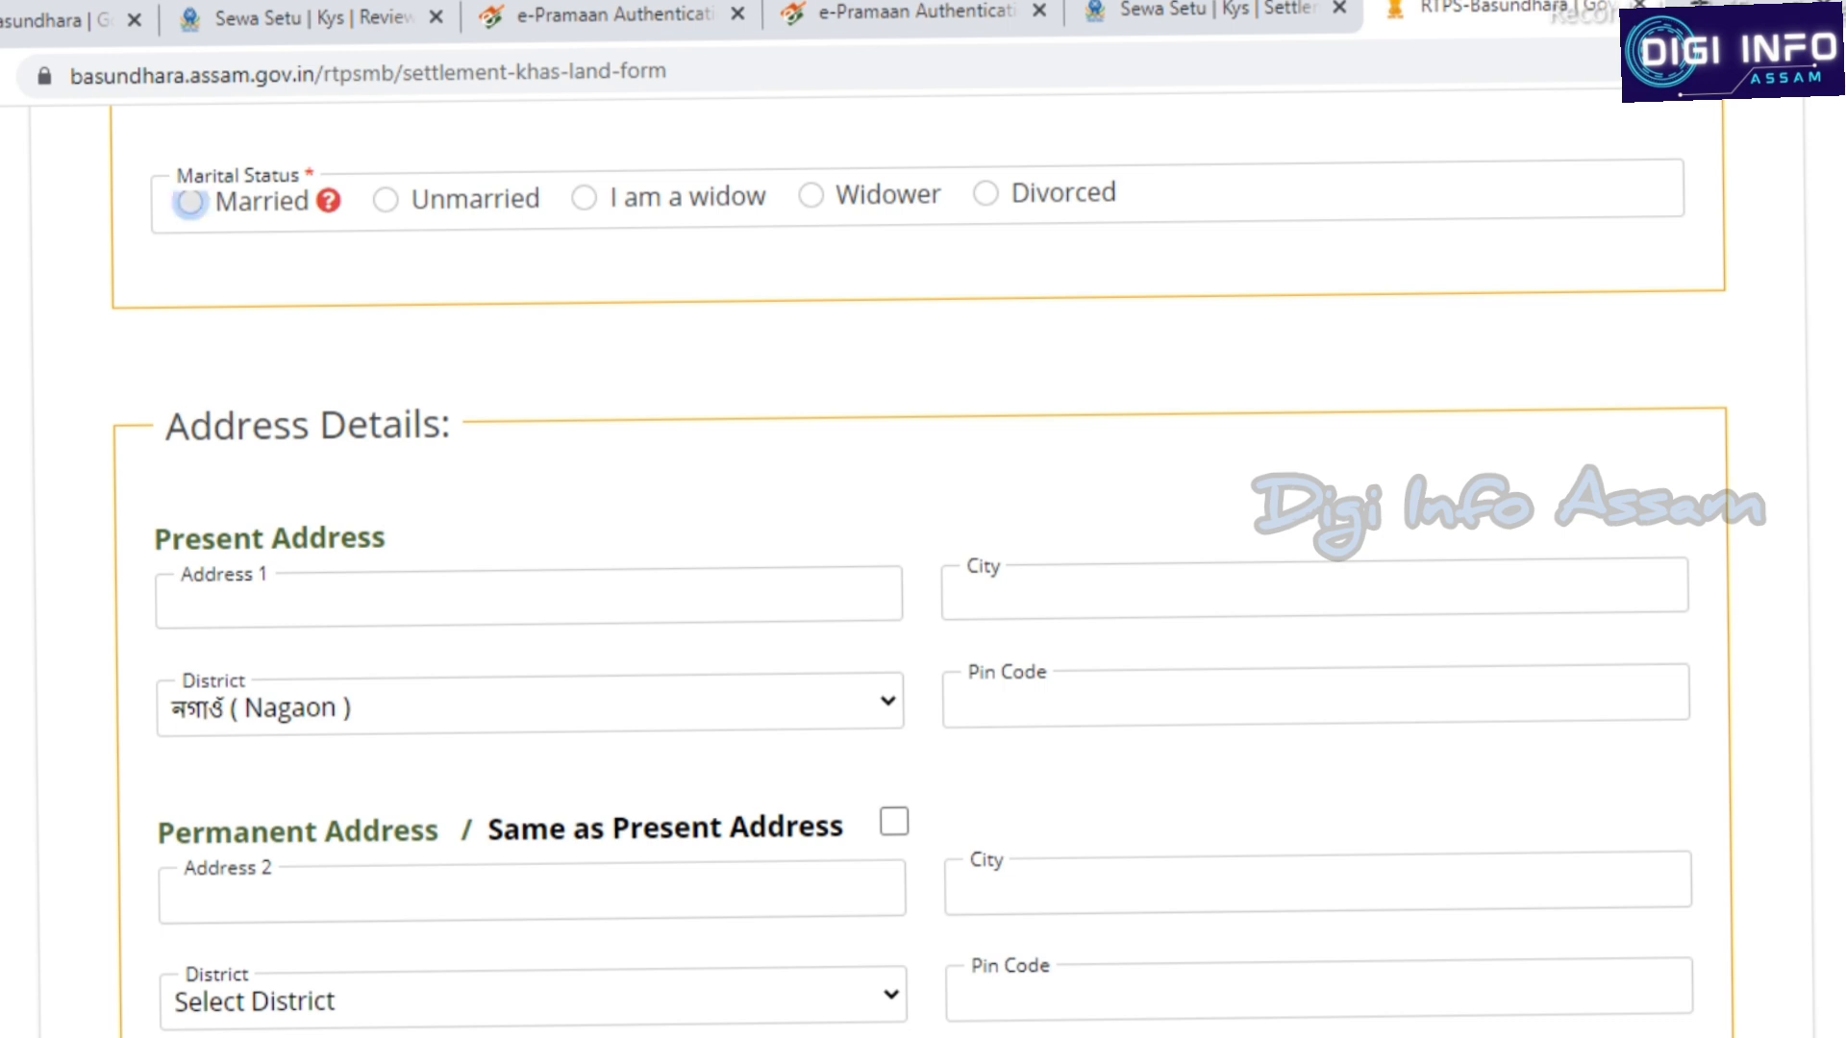
{"action": "scroll", "coordinate": [923, 577], "scroll_direction": "up", "scroll_amount": 2}
{"action": "left_click", "coordinate": [388, 359]}
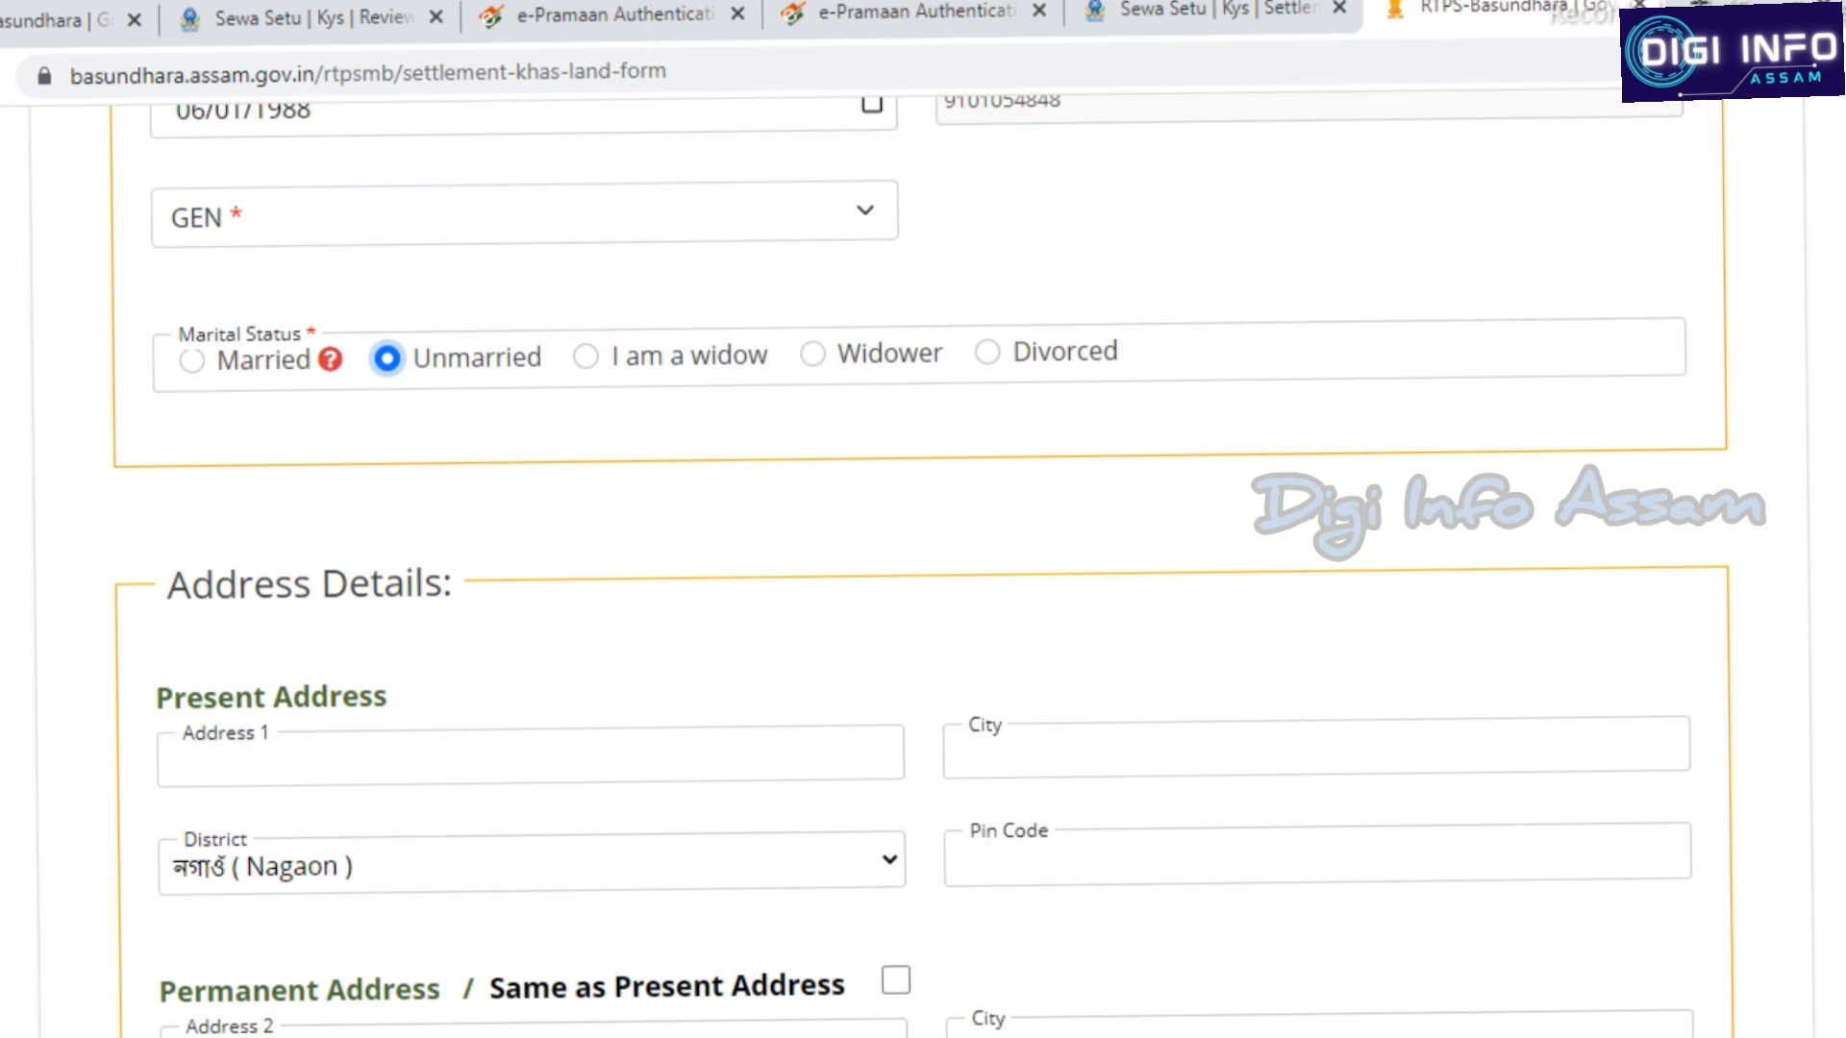
{"action": "left_click", "coordinate": [191, 361]}
Examine the present and permanent address fields, including address, city, district and pin code
{"action": "scroll", "coordinate": [923, 577], "scroll_direction": "down", "scroll_amount": 5}
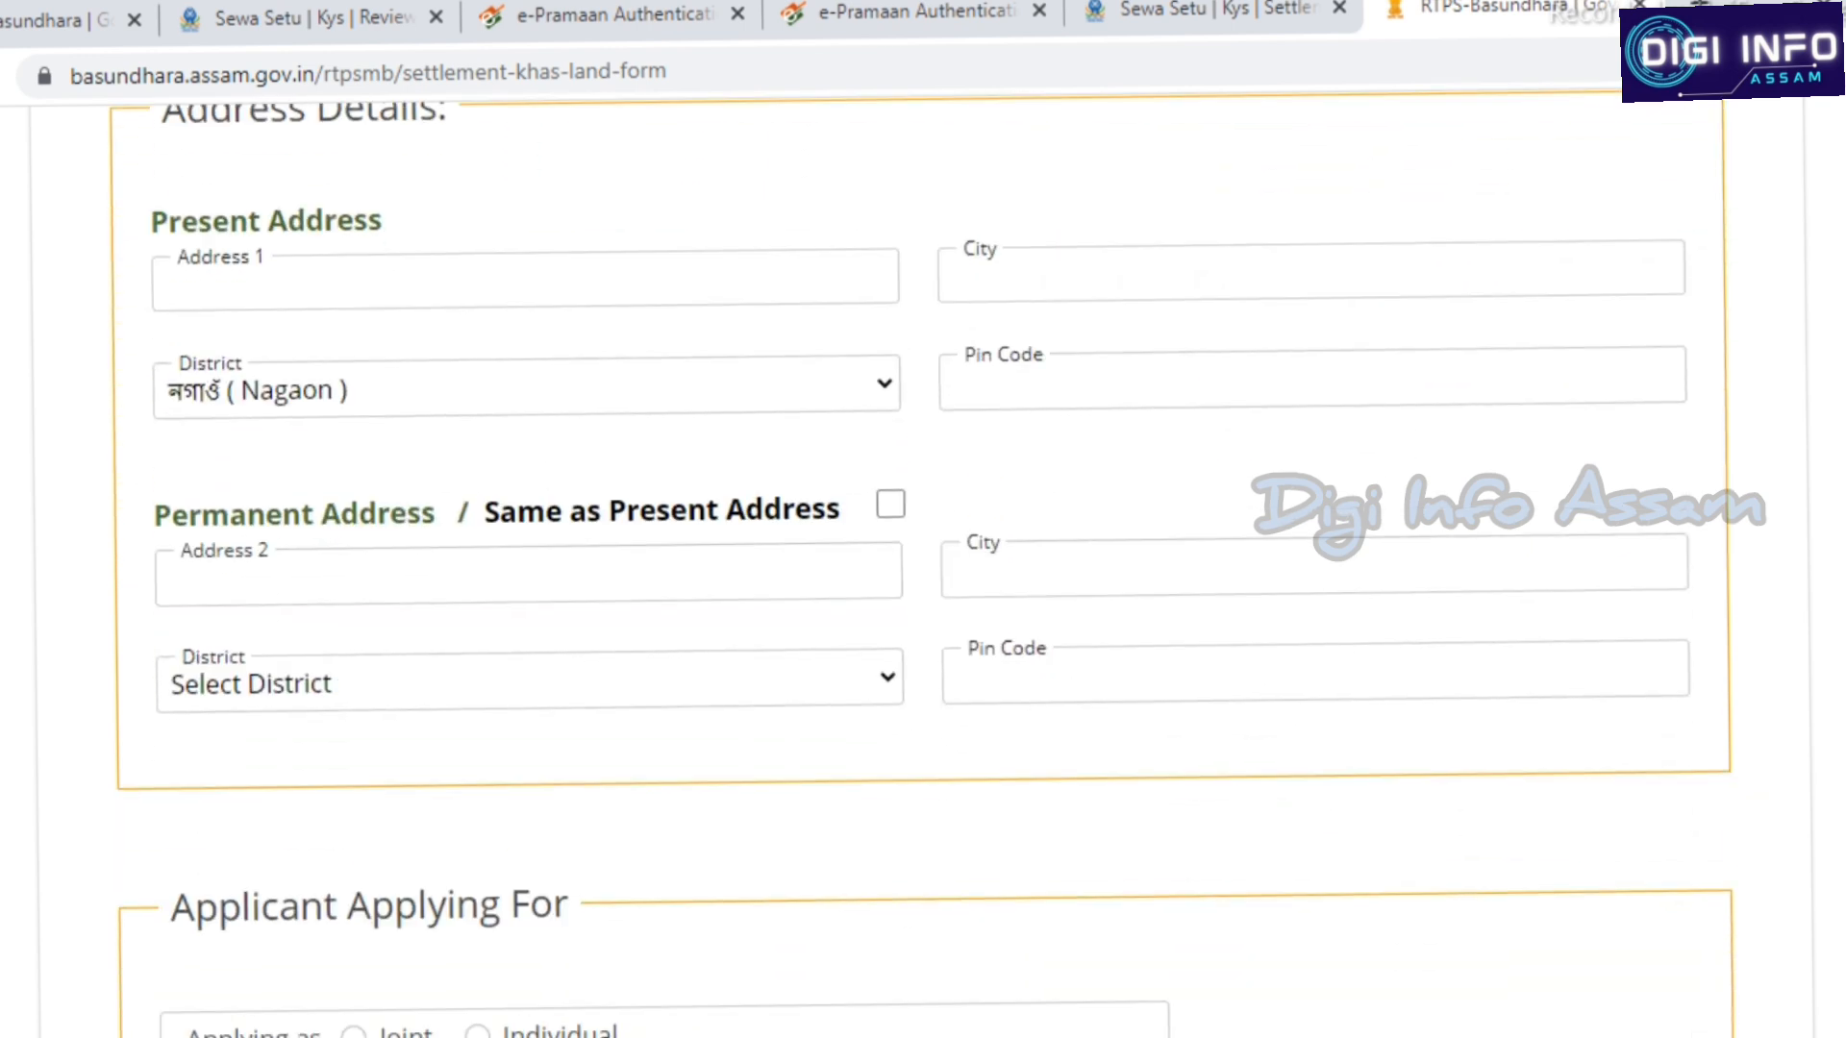
{"action": "left_click", "coordinate": [523, 280]}
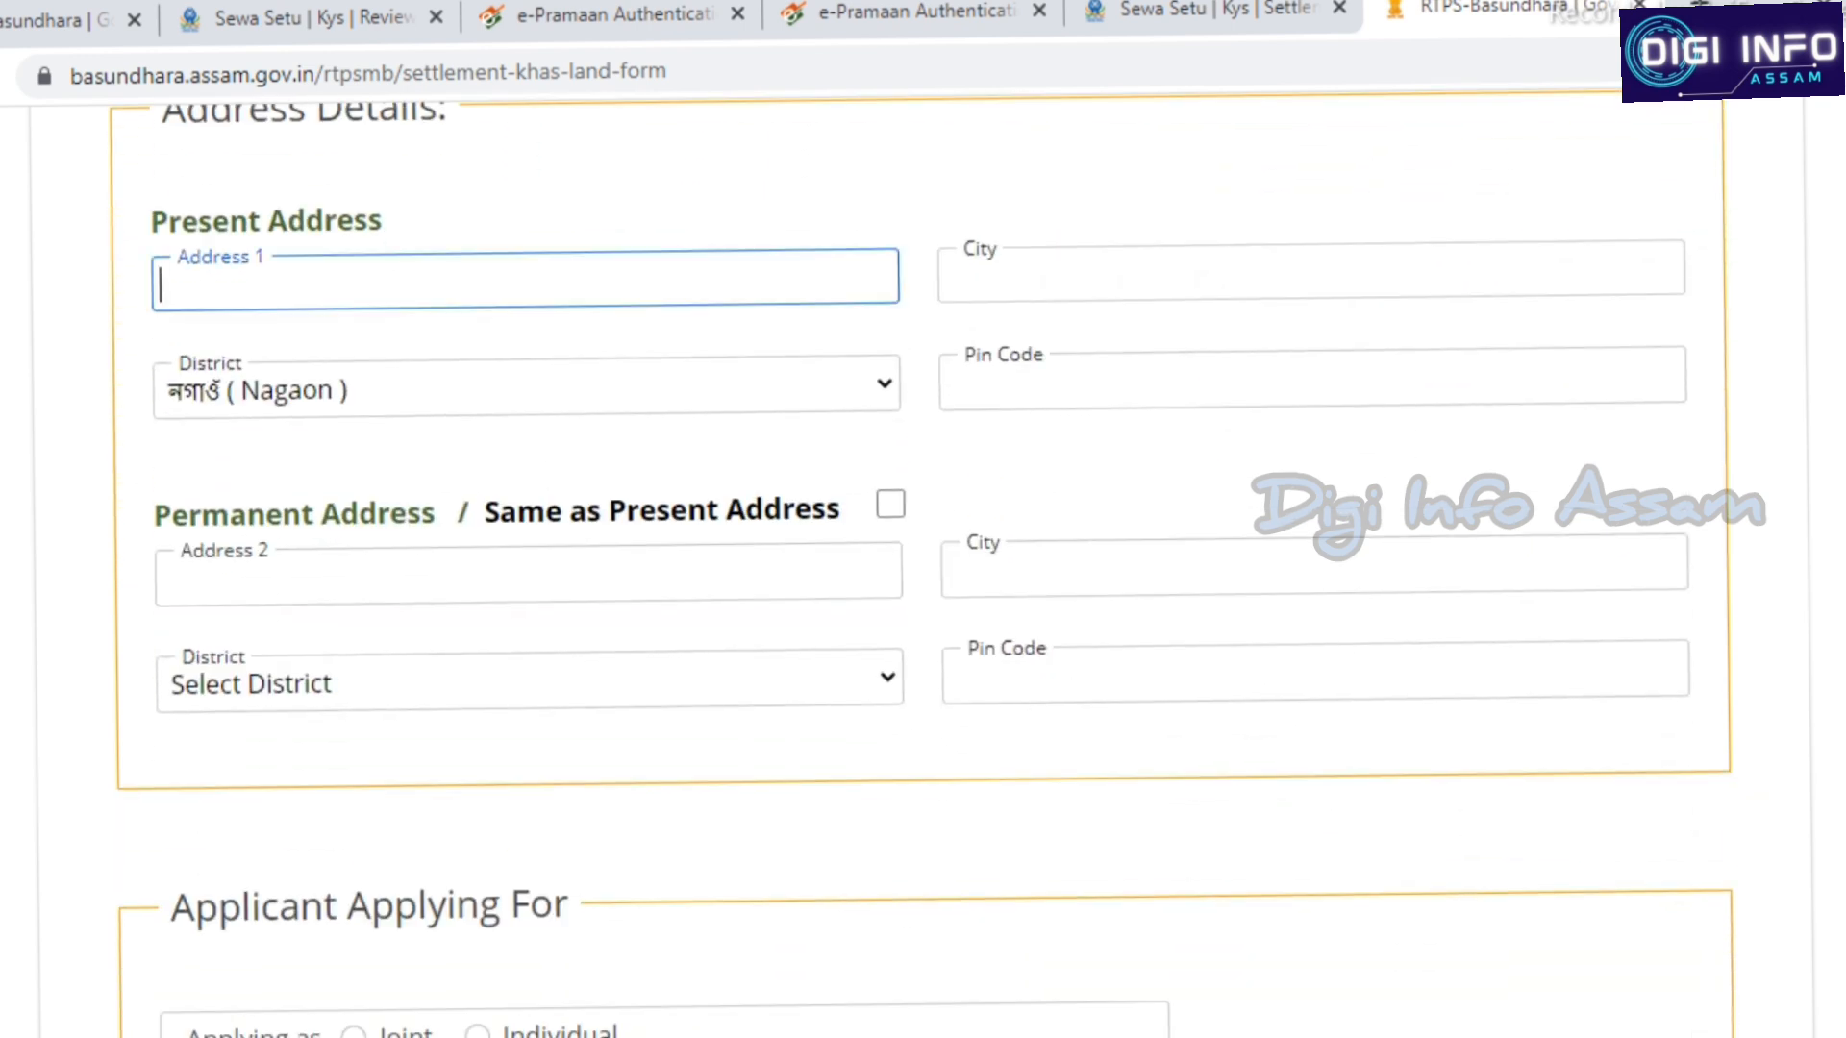
{"action": "left_click", "coordinate": [1309, 271]}
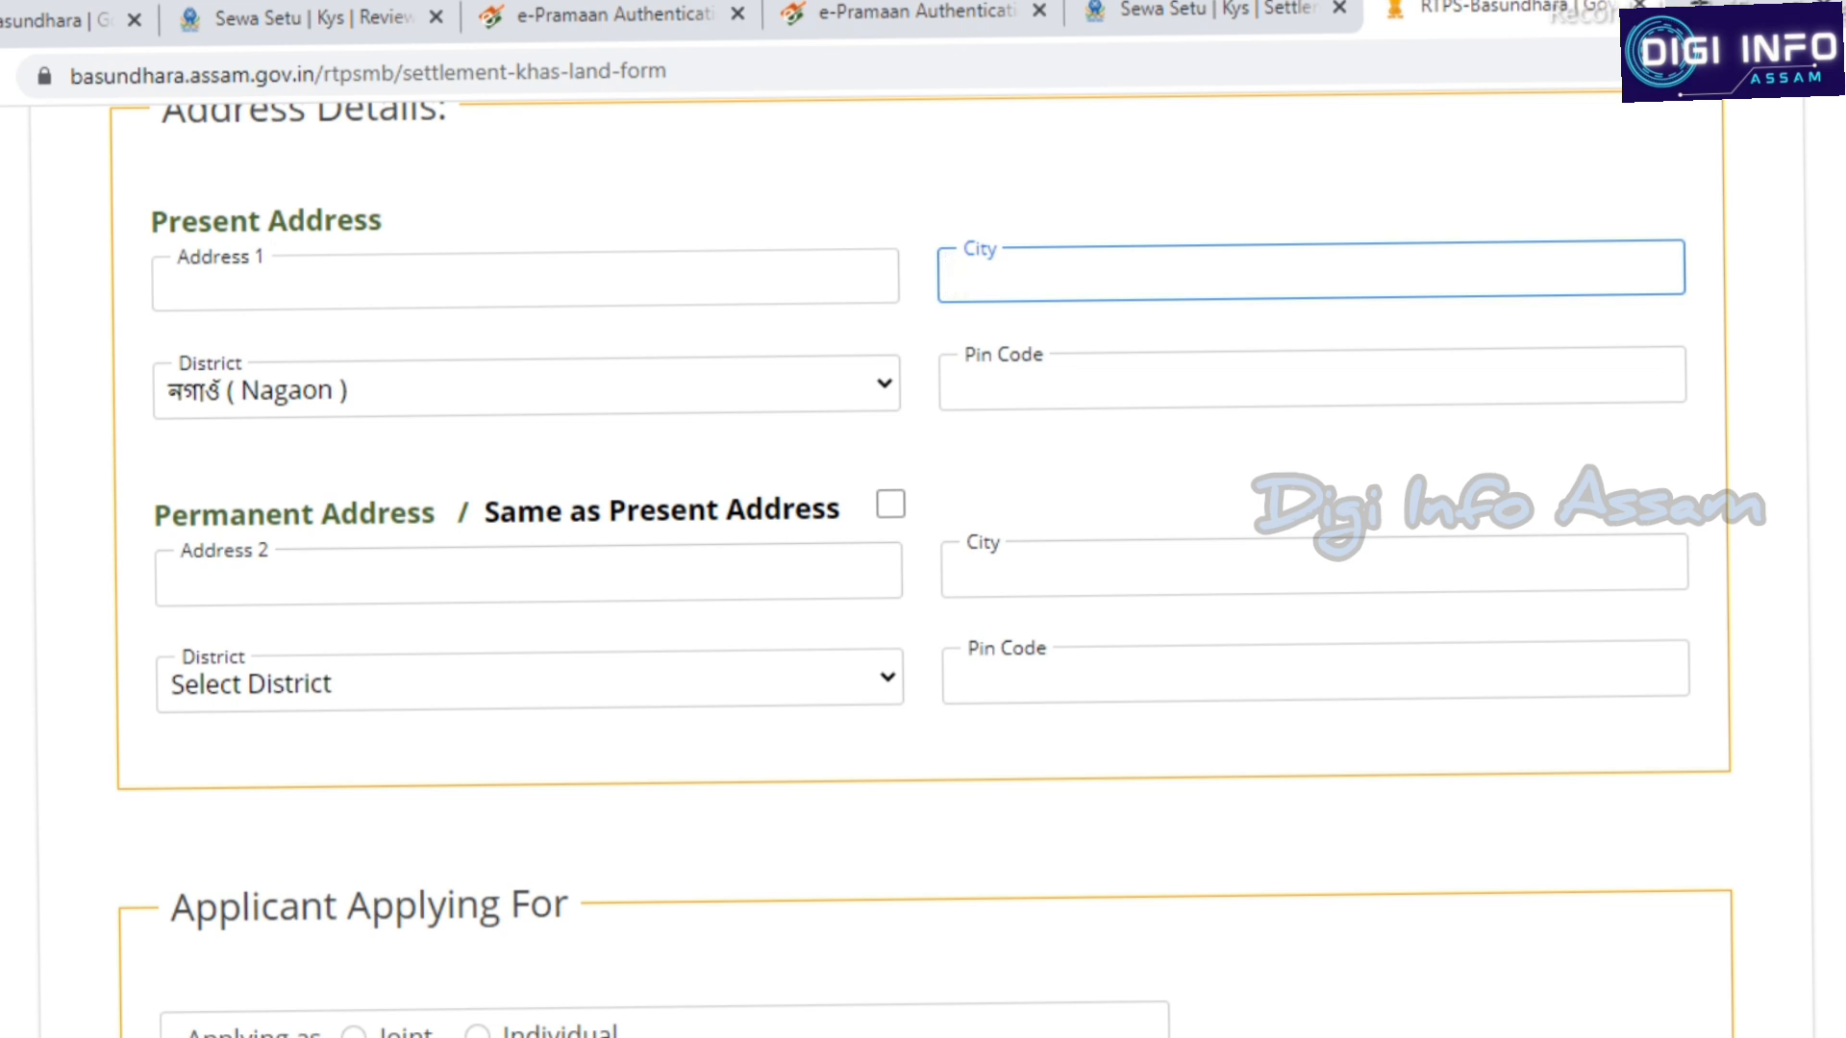
{"action": "left_click", "coordinate": [1312, 378]}
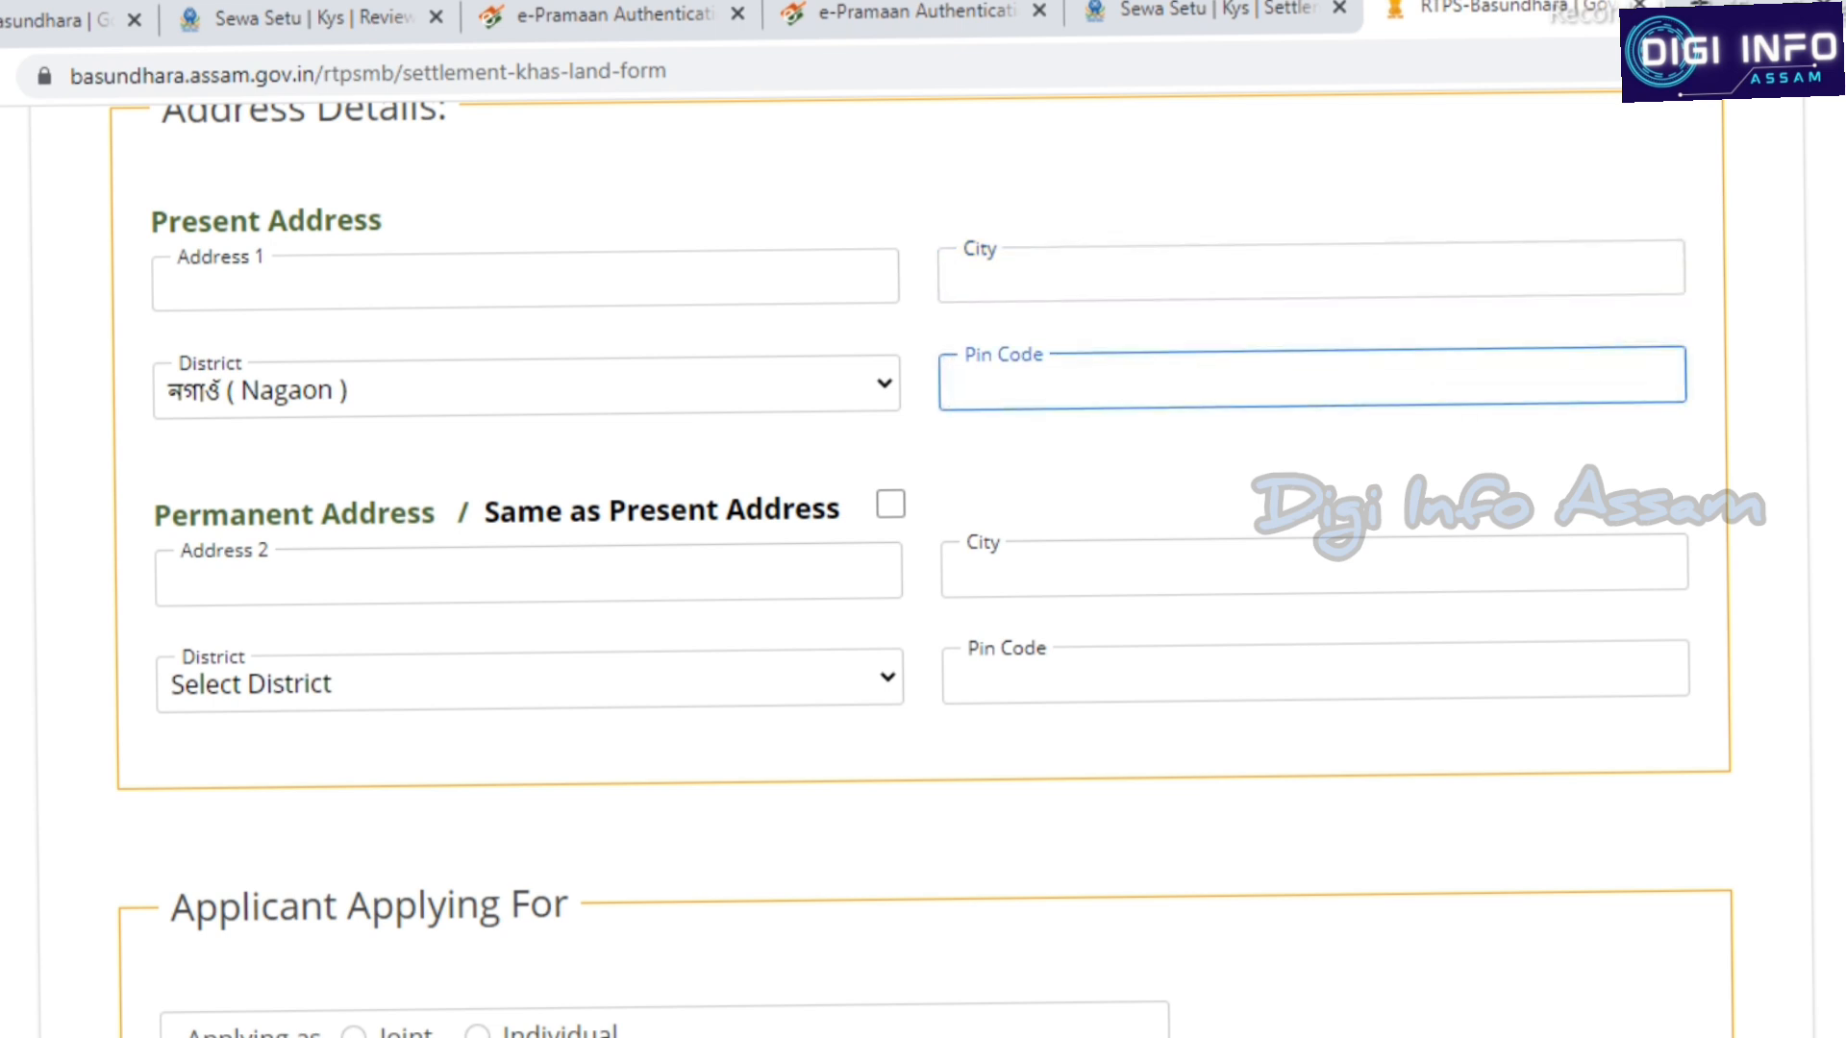
{"action": "scroll", "coordinate": [921, 563], "scroll_direction": "down", "scroll_amount": 2}
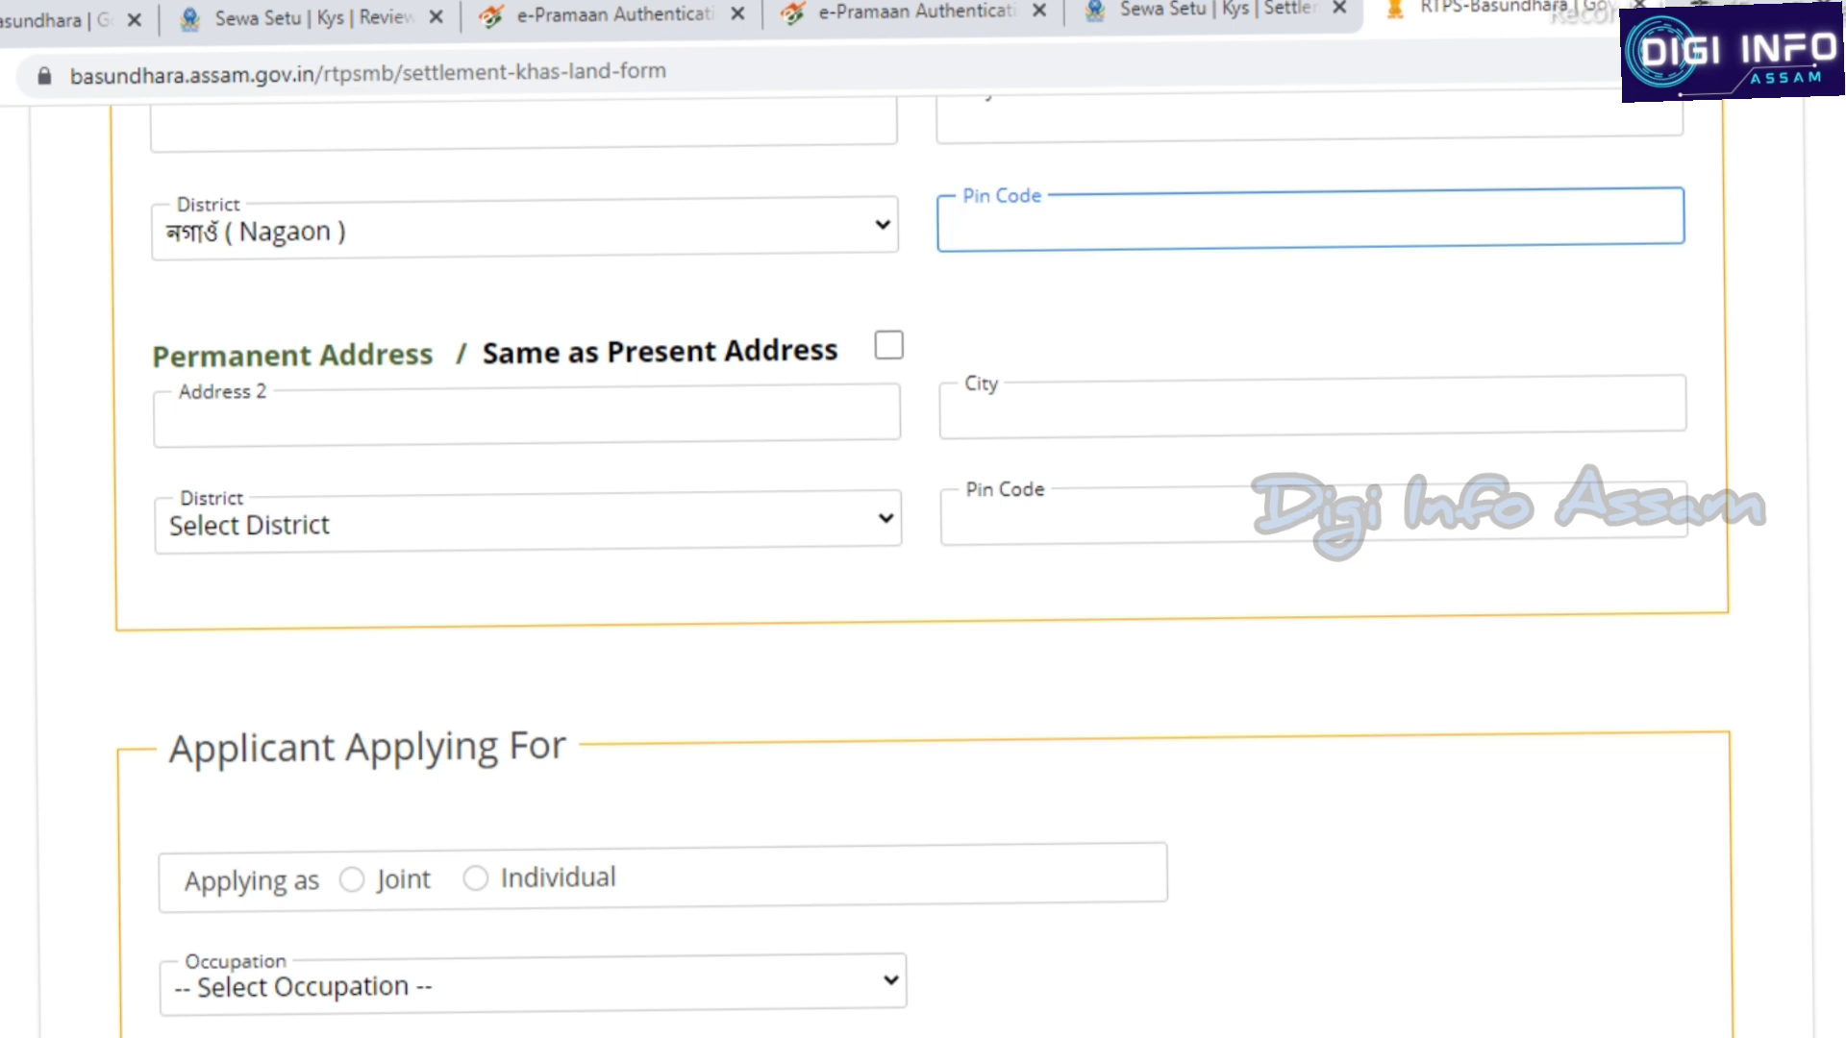
Check the Individual option and set the application to Joint, opening the joint applicant details form
{"action": "scroll", "coordinate": [920, 563], "scroll_direction": "down", "scroll_amount": 6}
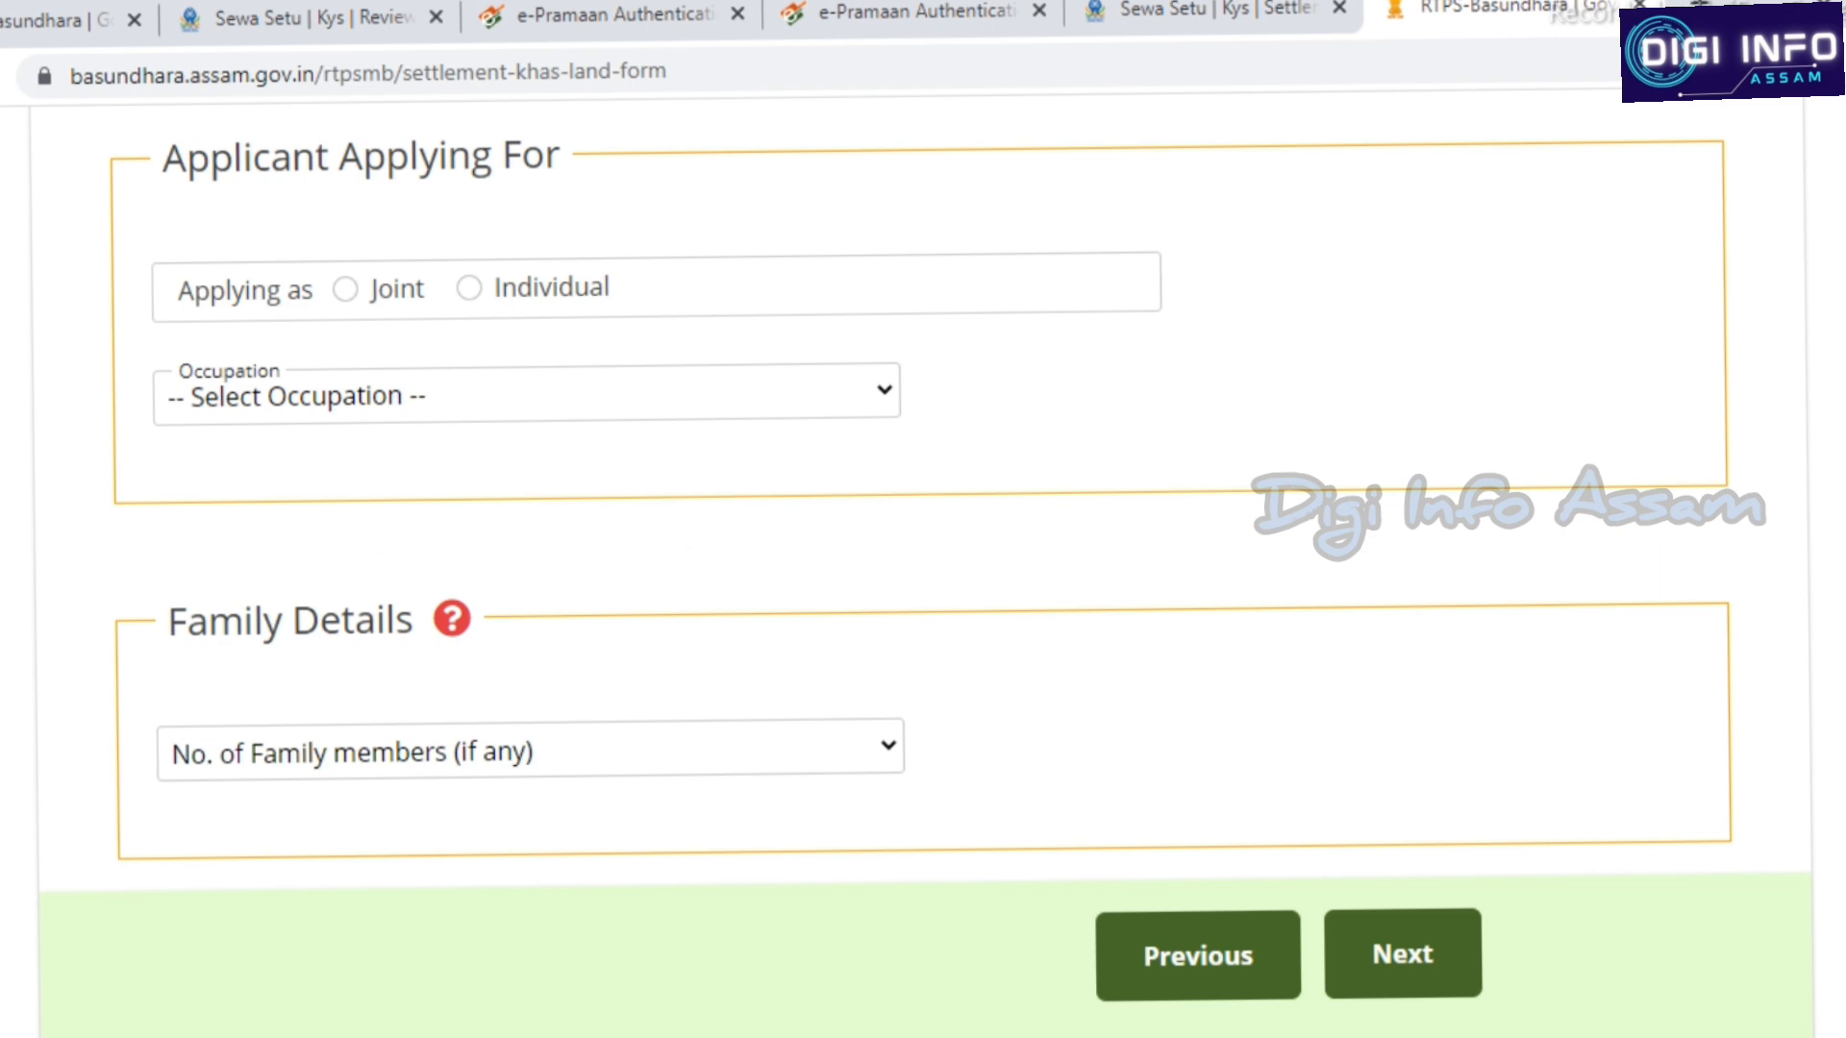
{"action": "left_click", "coordinate": [468, 287]}
{"action": "left_click", "coordinate": [345, 289]}
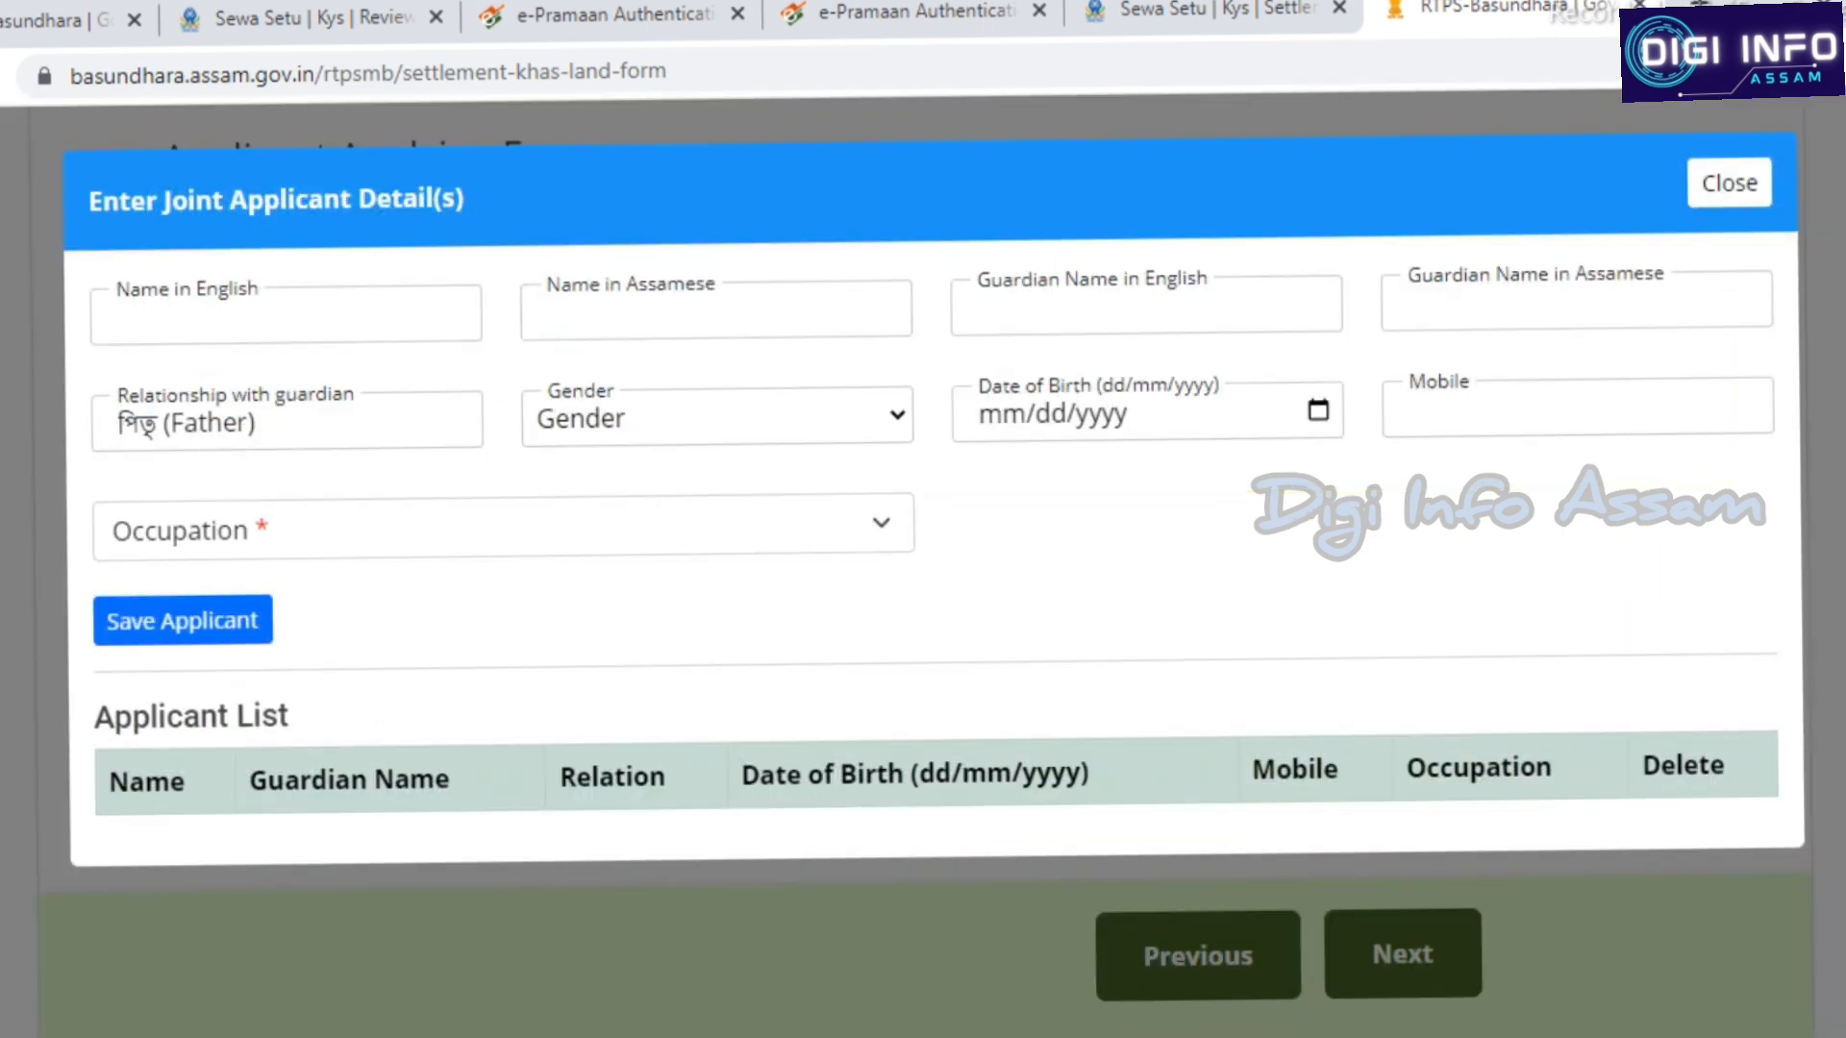
{"action": "key", "text": "Escape"}
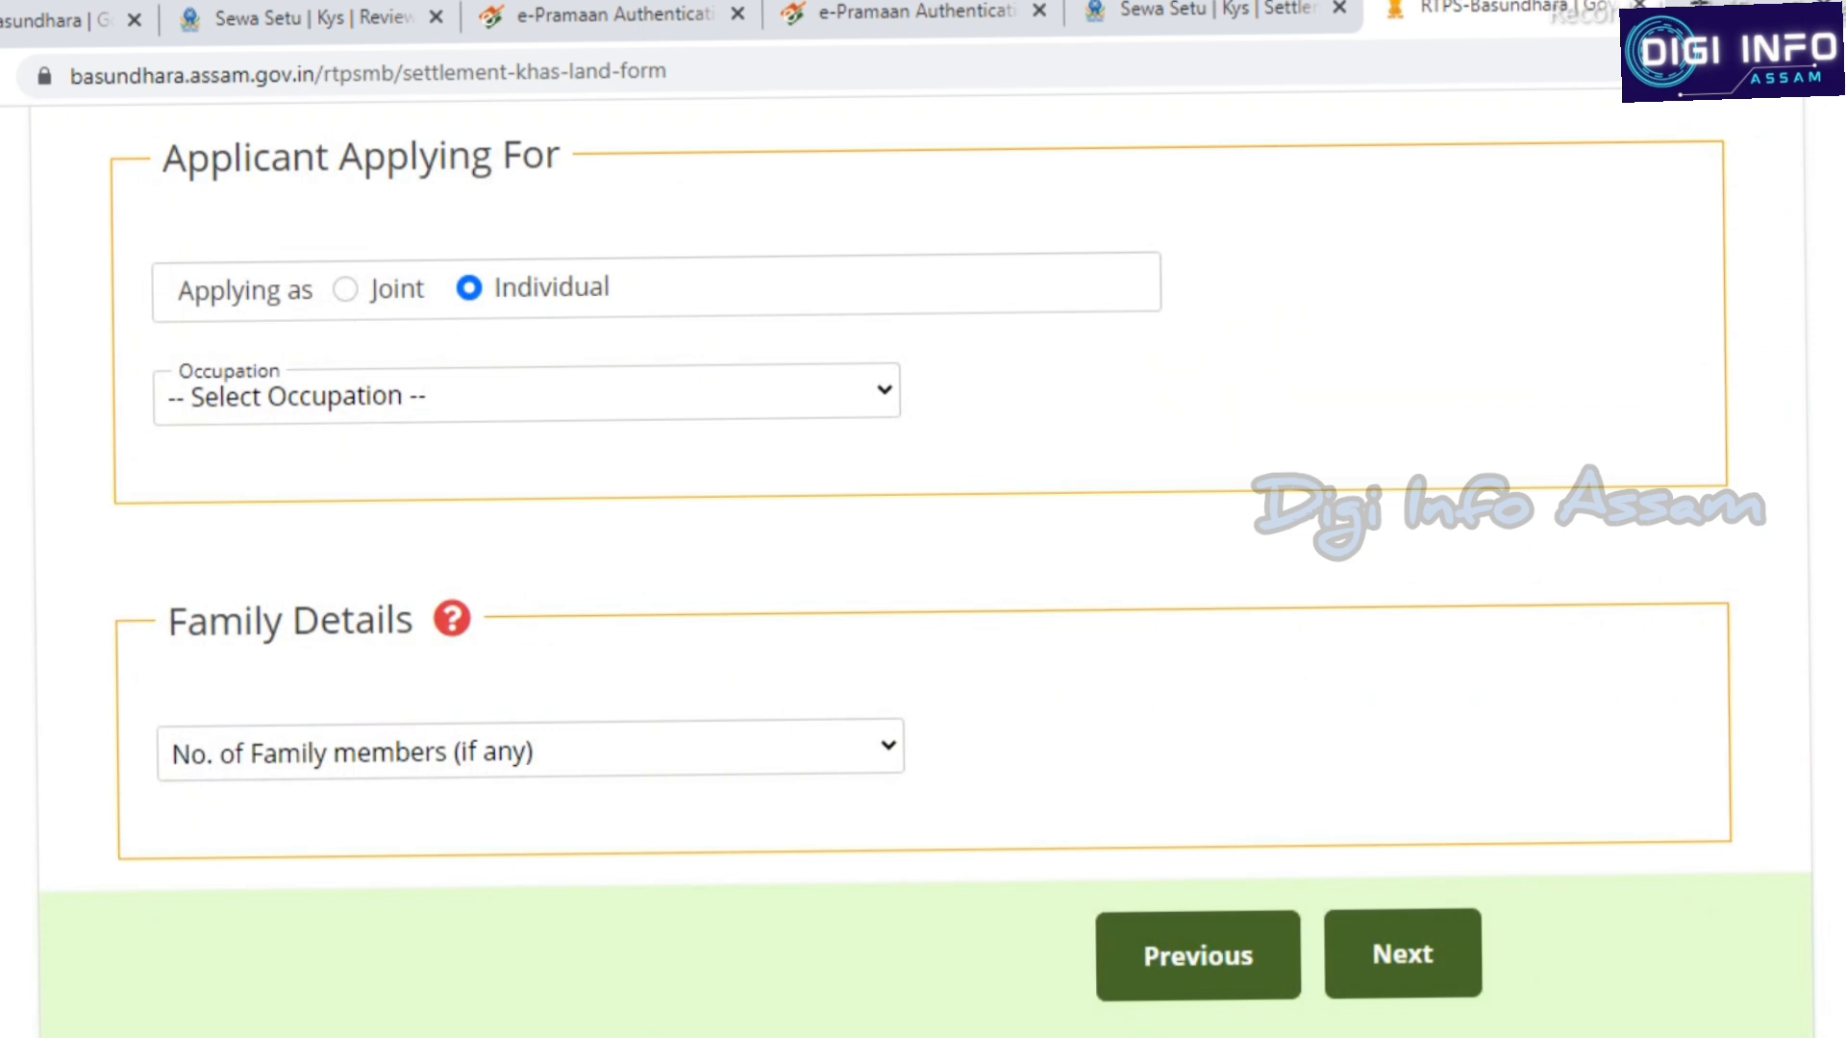
{"action": "left_click", "coordinate": [345, 289]}
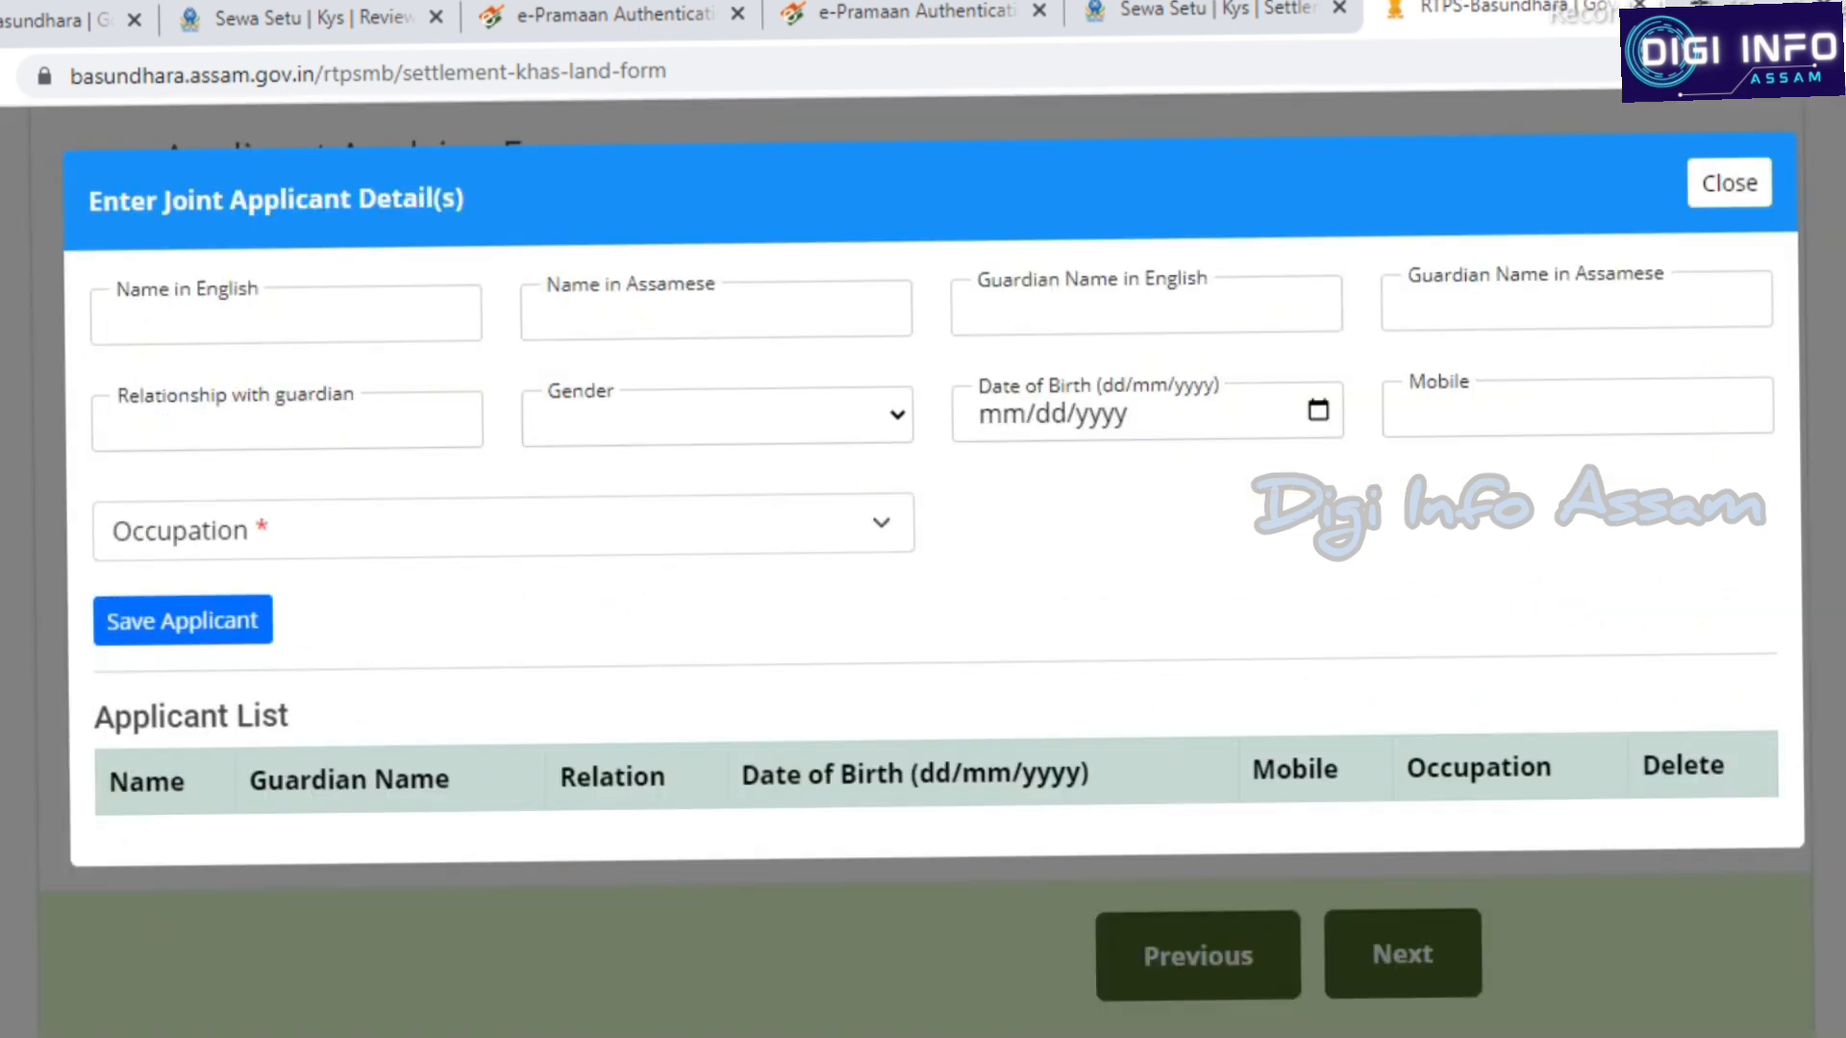
Examine the joint applicant's name and guardian name fields in English and Assamese, plus the guardian relationship and gender fields
{"action": "left_click", "coordinate": [286, 315]}
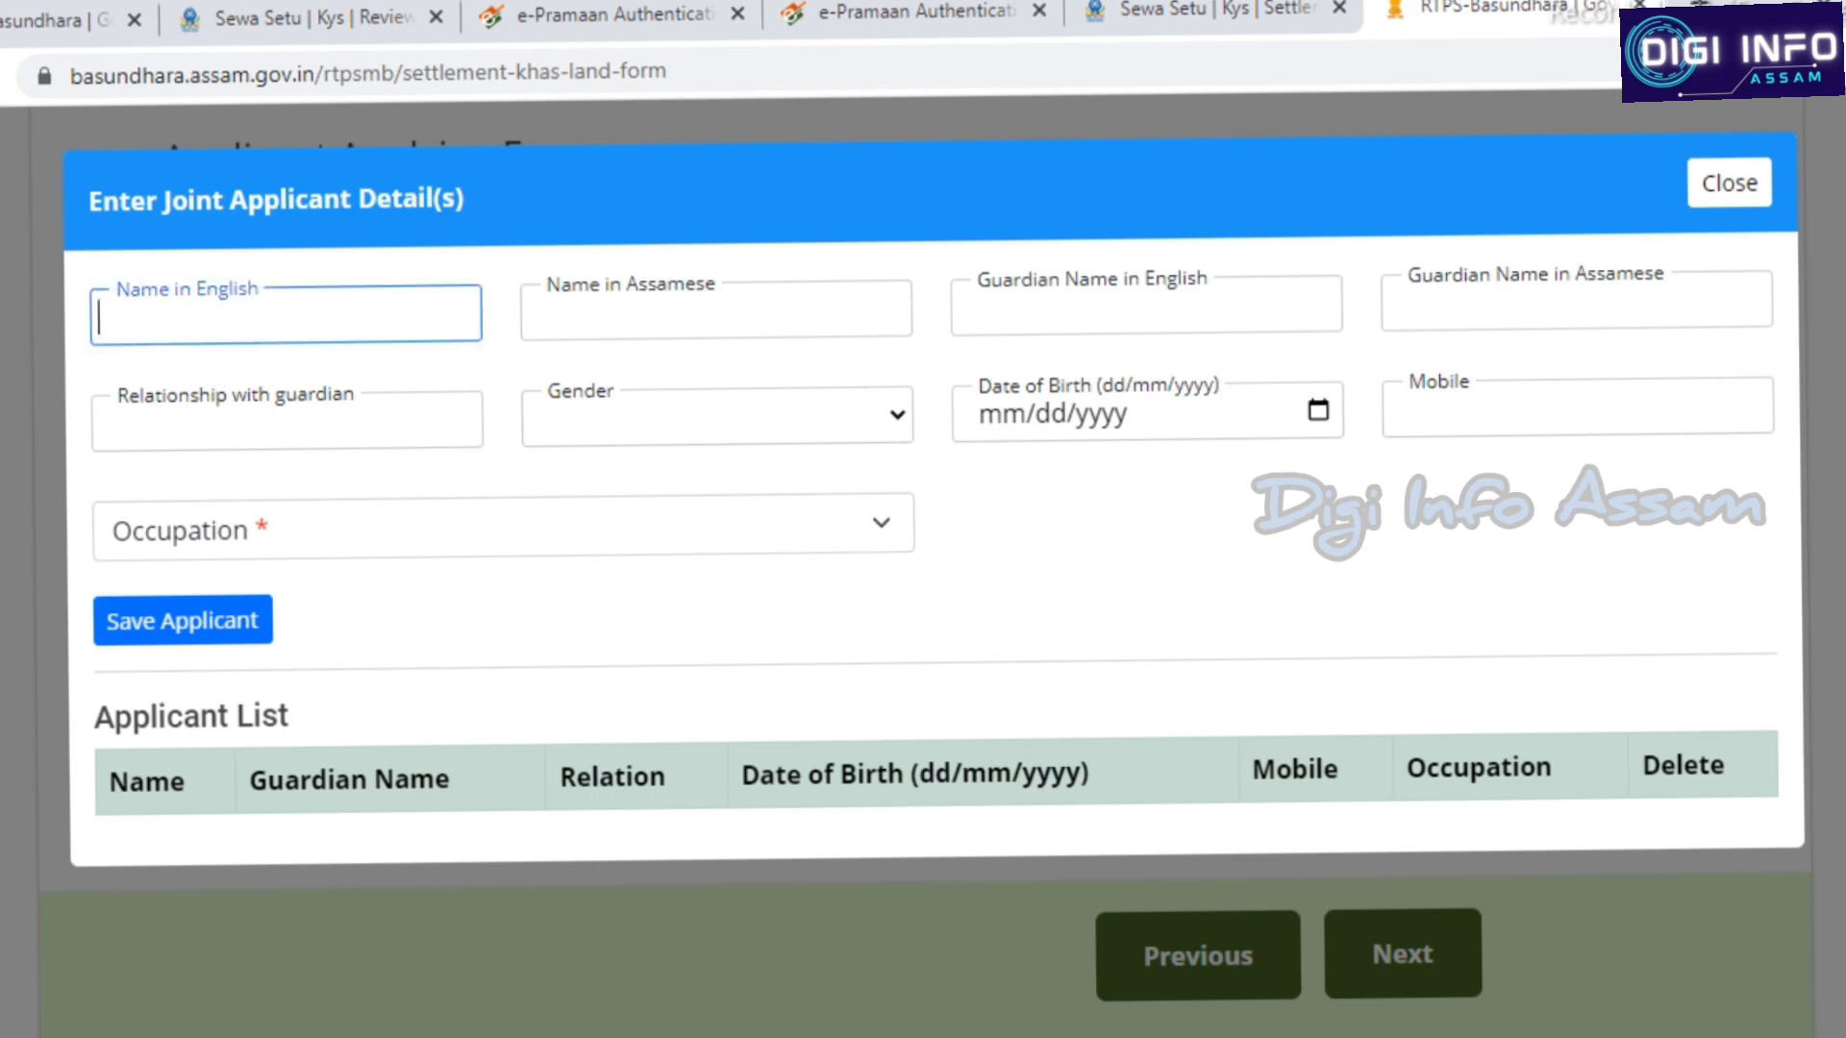
{"action": "left_click", "coordinate": [716, 312]}
{"action": "left_click", "coordinate": [286, 315]}
{"action": "left_click", "coordinate": [716, 310]}
{"action": "left_click", "coordinate": [1146, 307]}
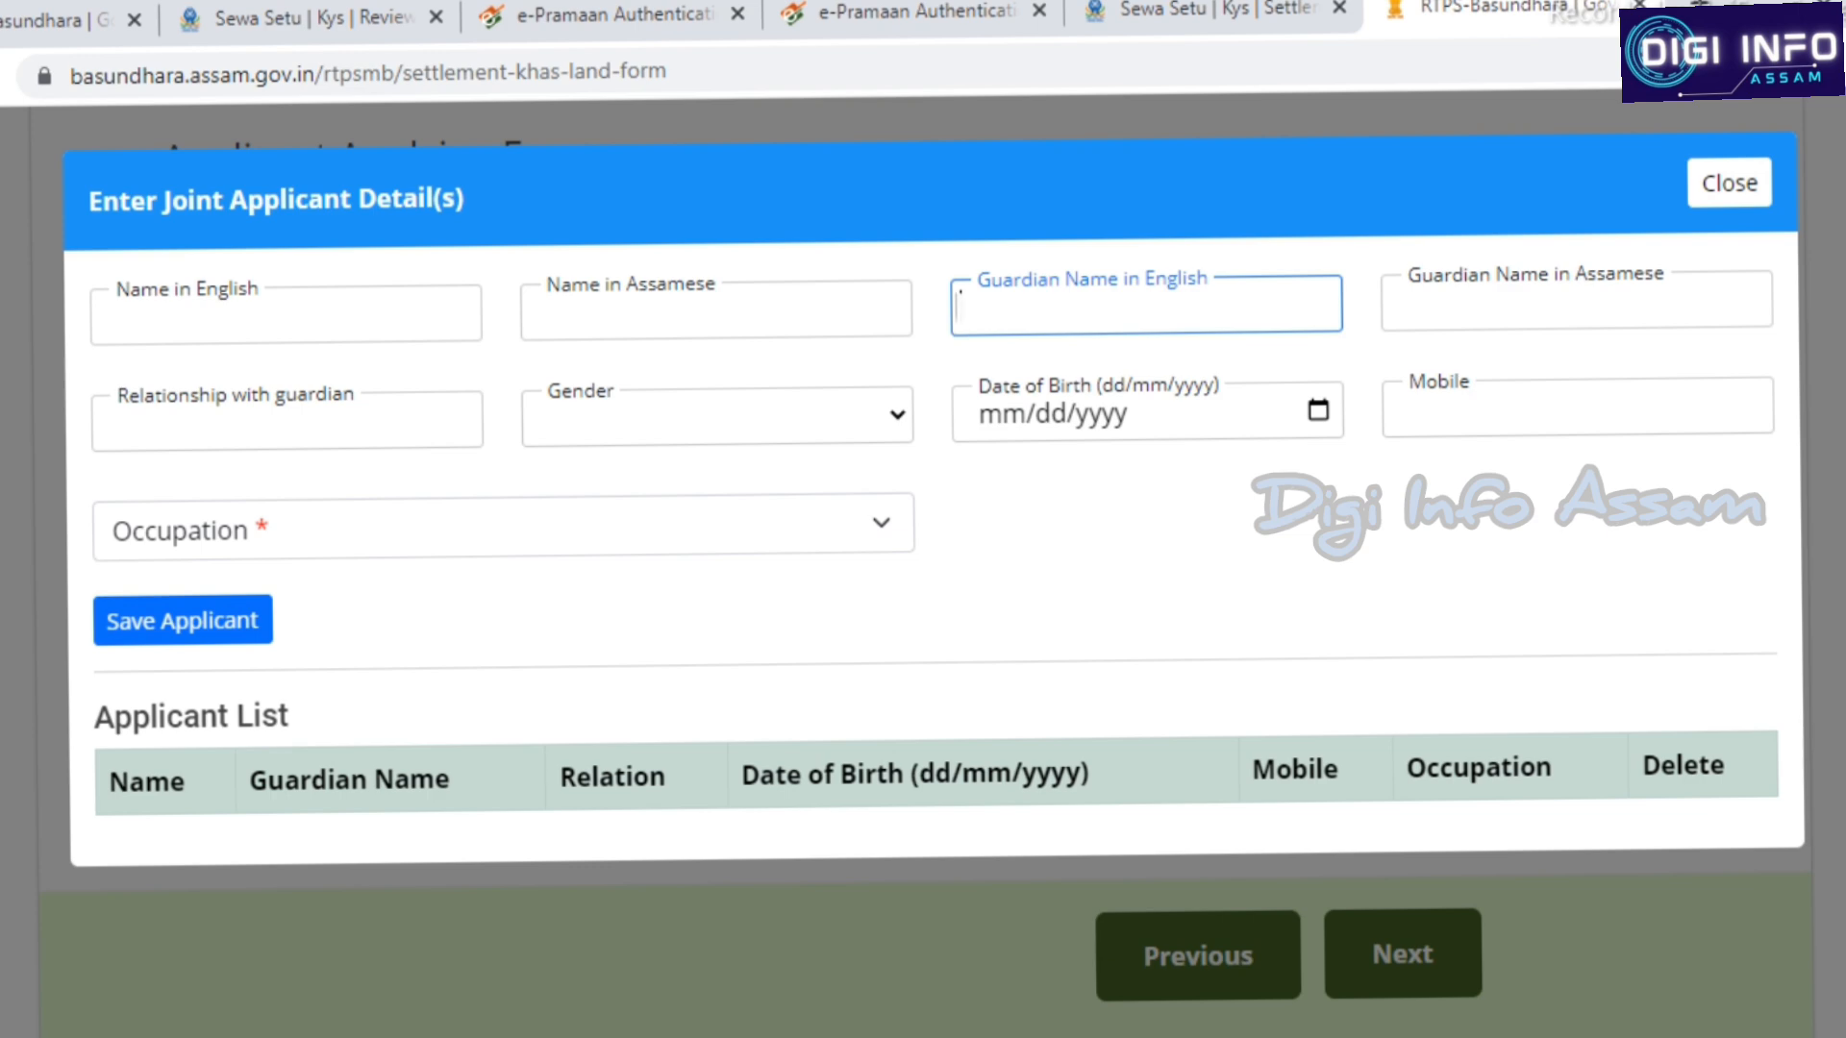
{"action": "left_click", "coordinate": [1577, 302]}
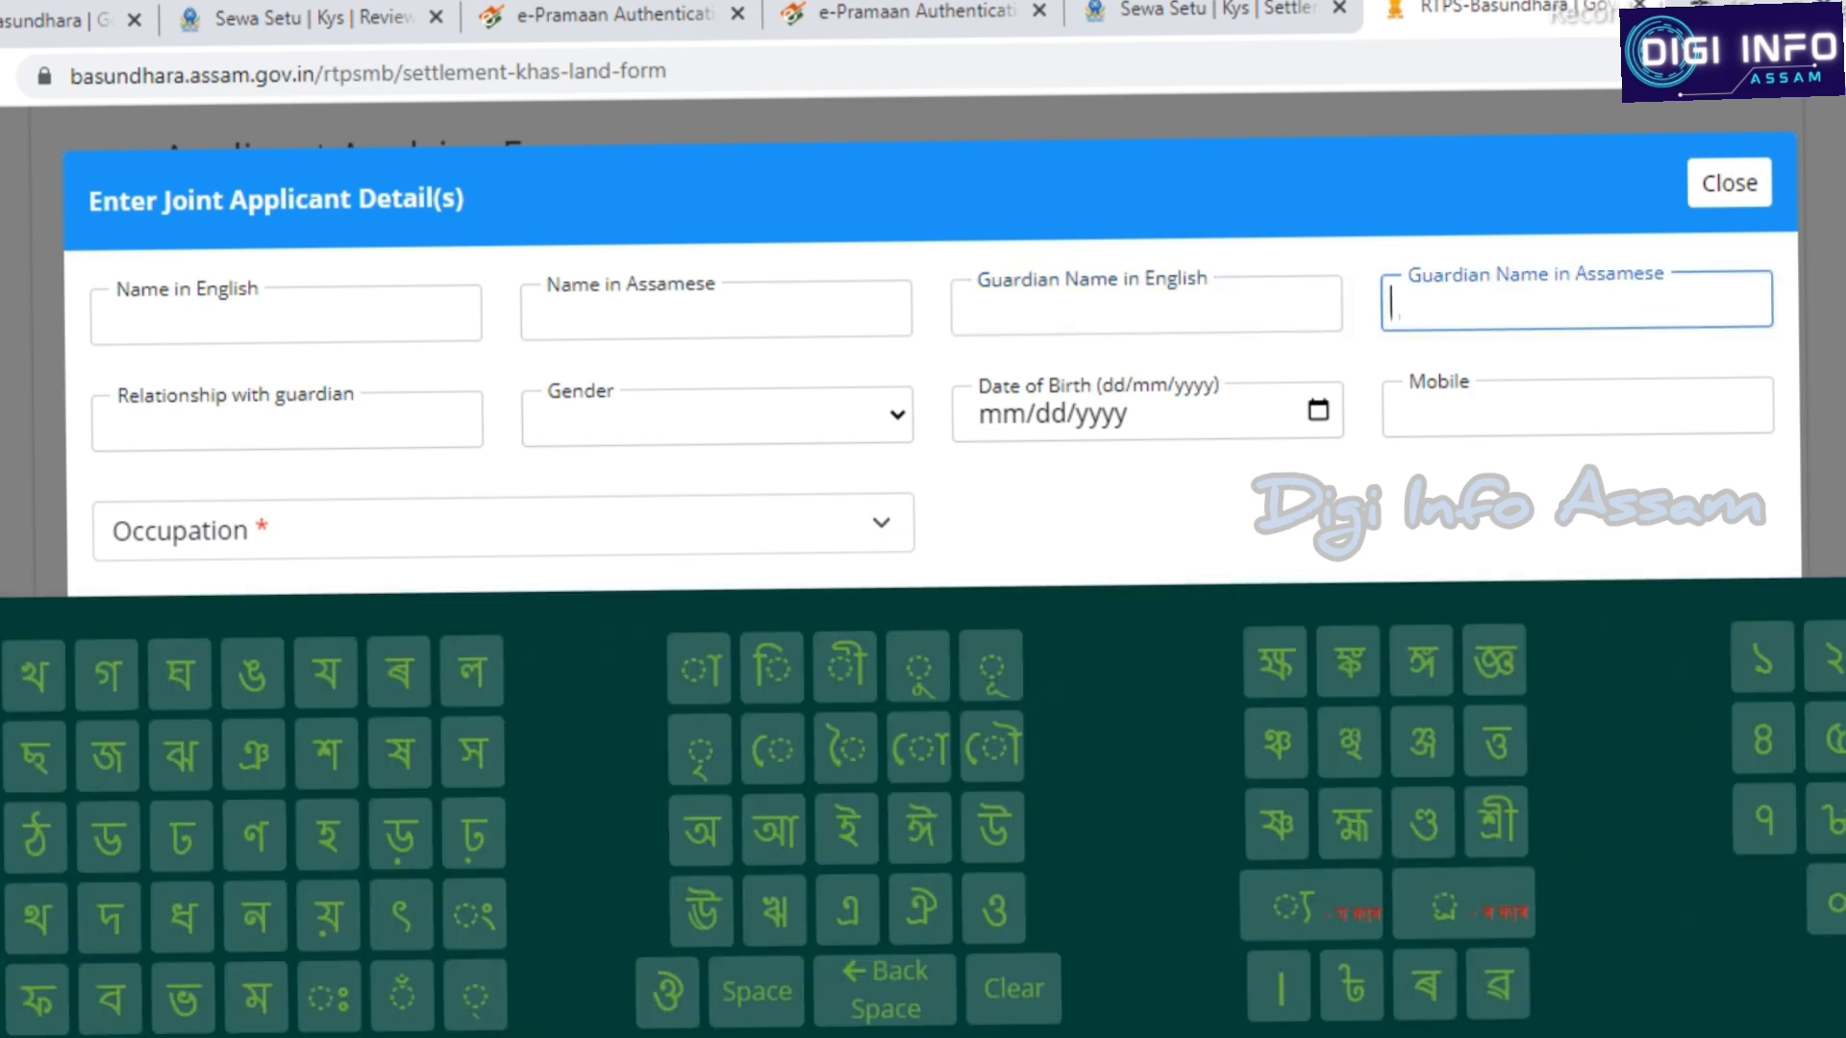
{"action": "left_click", "coordinate": [288, 421]}
{"action": "left_click", "coordinate": [288, 421]}
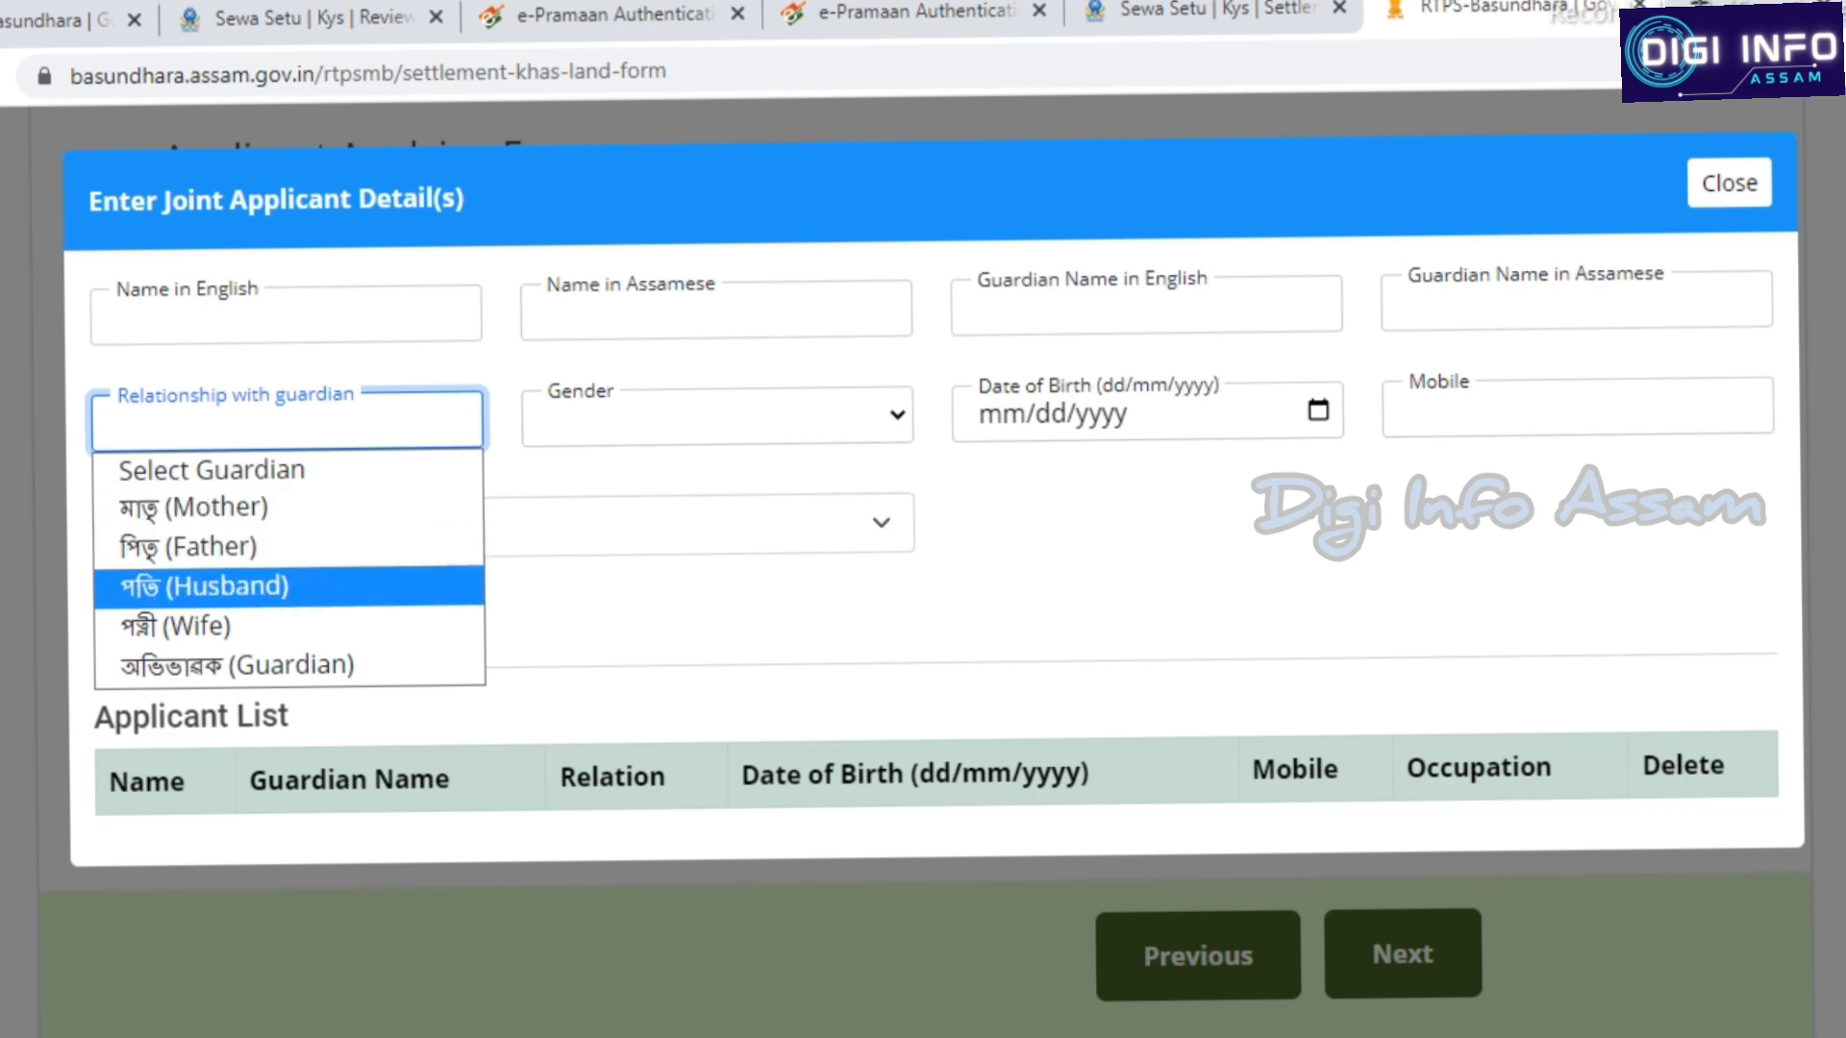
{"action": "left_click", "coordinate": [287, 421]}
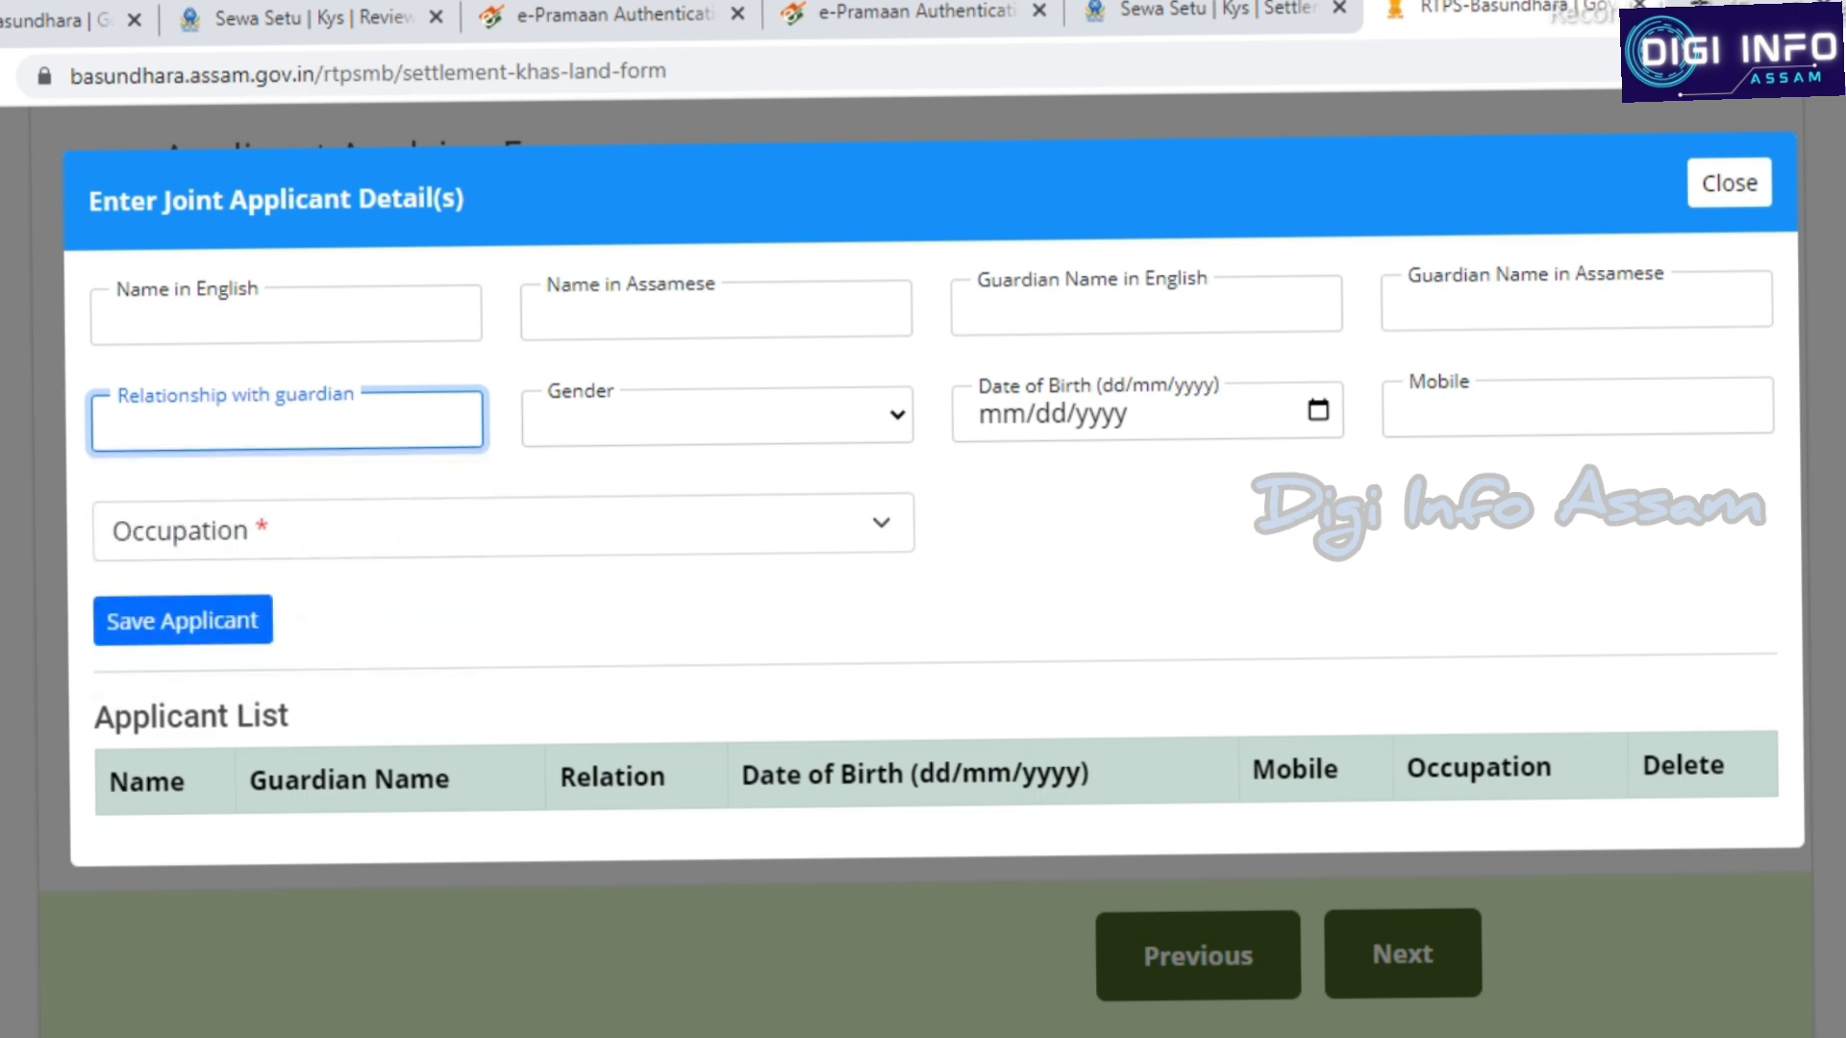
{"action": "left_click", "coordinate": [716, 415]}
{"action": "left_click", "coordinate": [716, 415]}
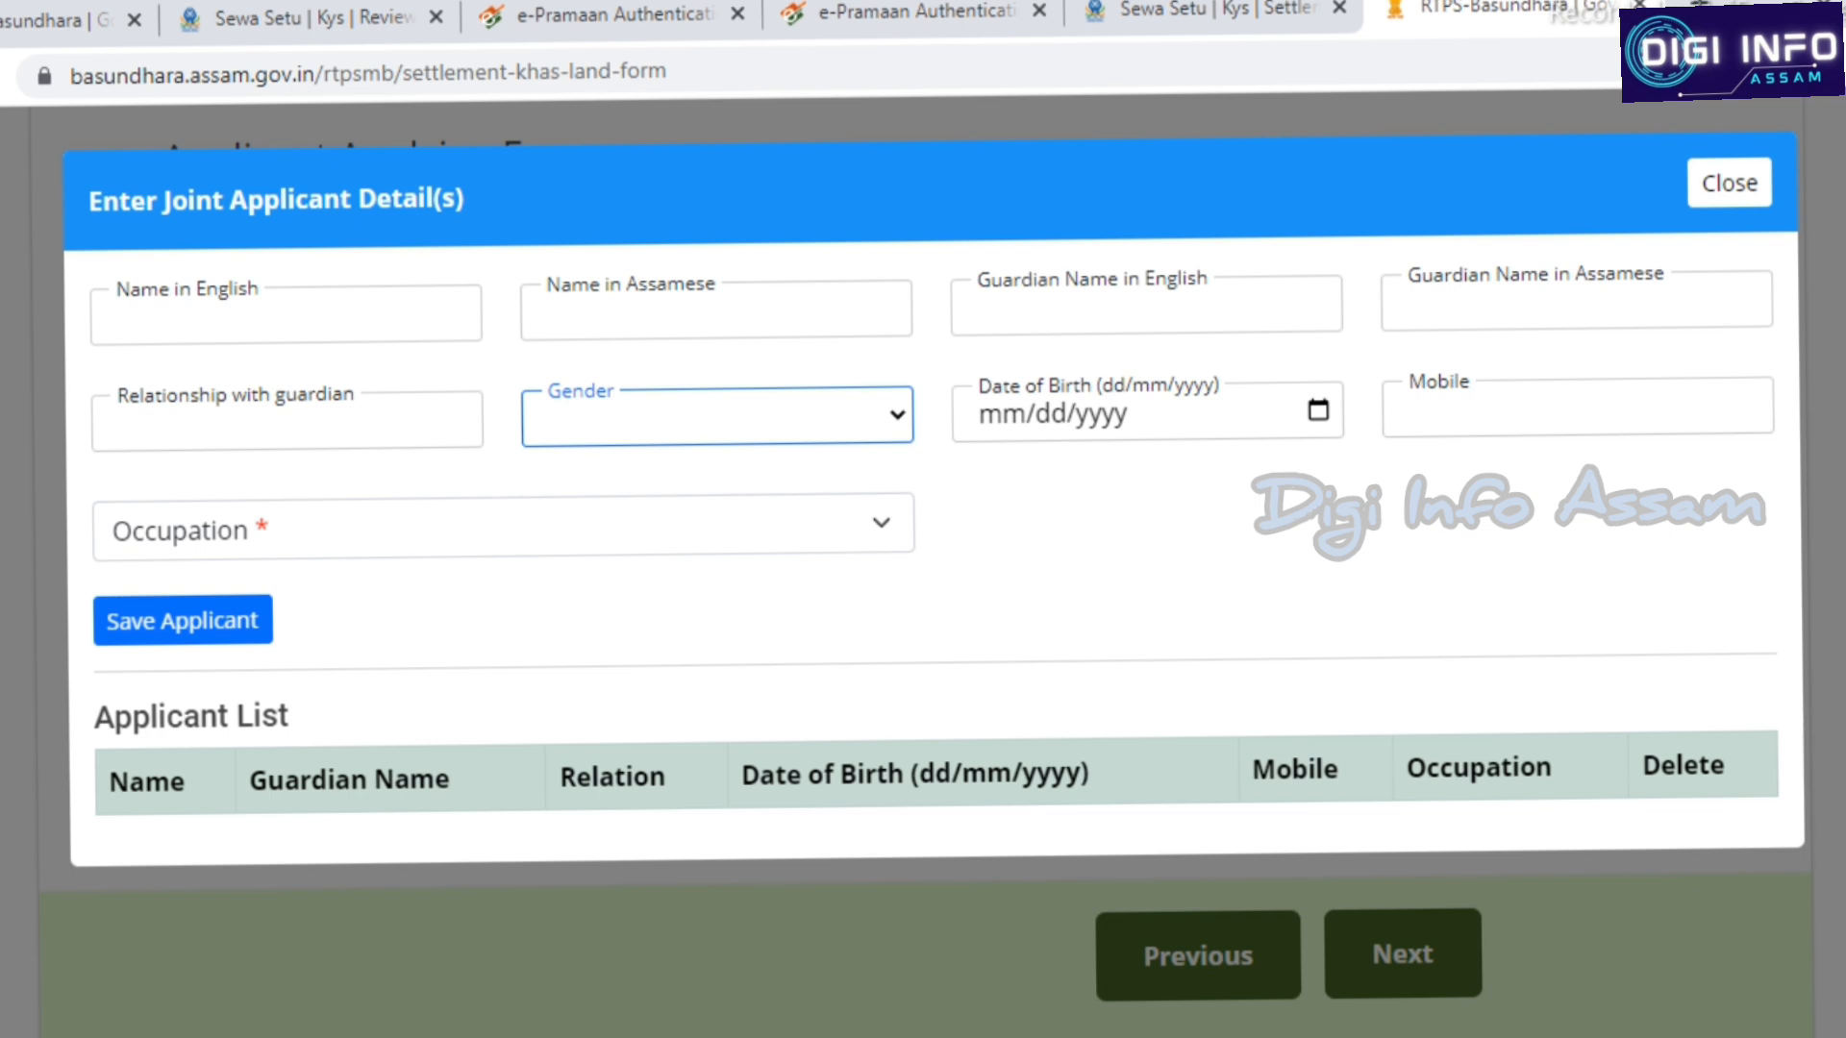
Choose AGRICULTURE as the joint applicant's occupation and close the joint applicant form without saving
{"action": "left_click", "coordinate": [503, 526]}
{"action": "scroll", "coordinate": [502, 771], "scroll_direction": "down", "scroll_amount": 2}
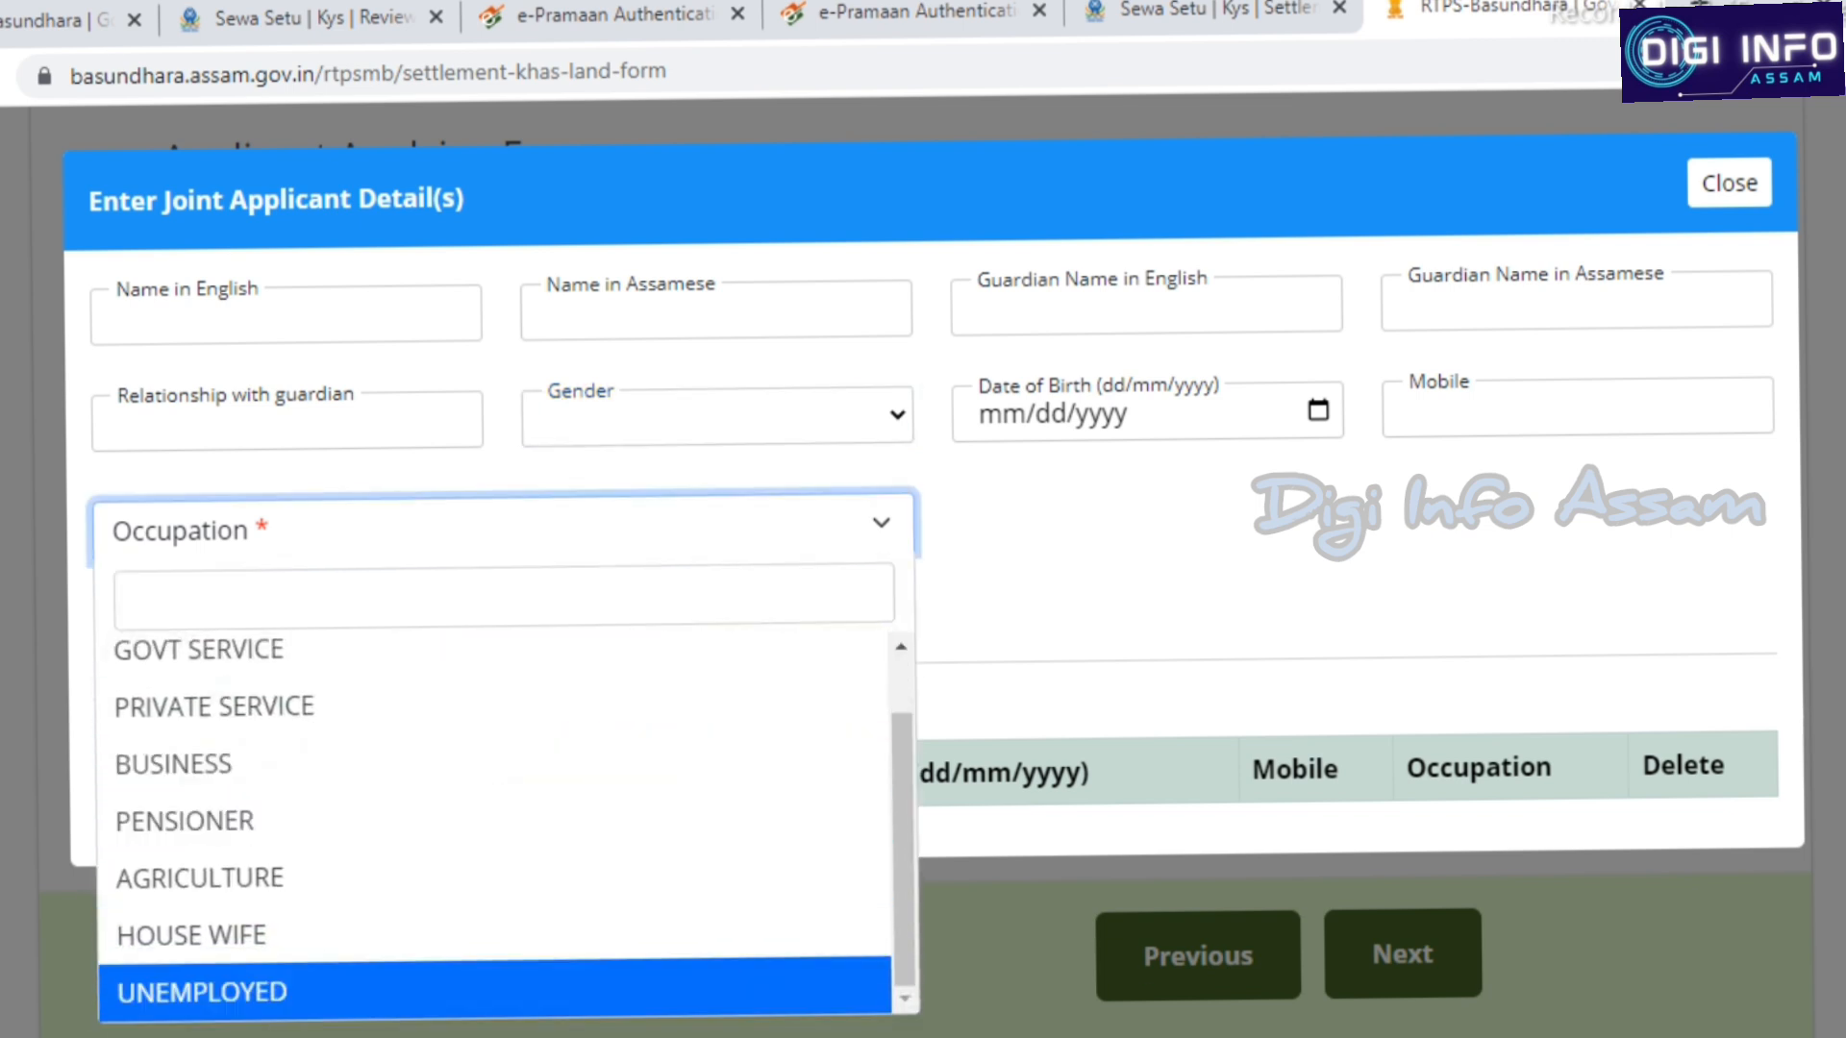
{"action": "left_click", "coordinate": [494, 876]}
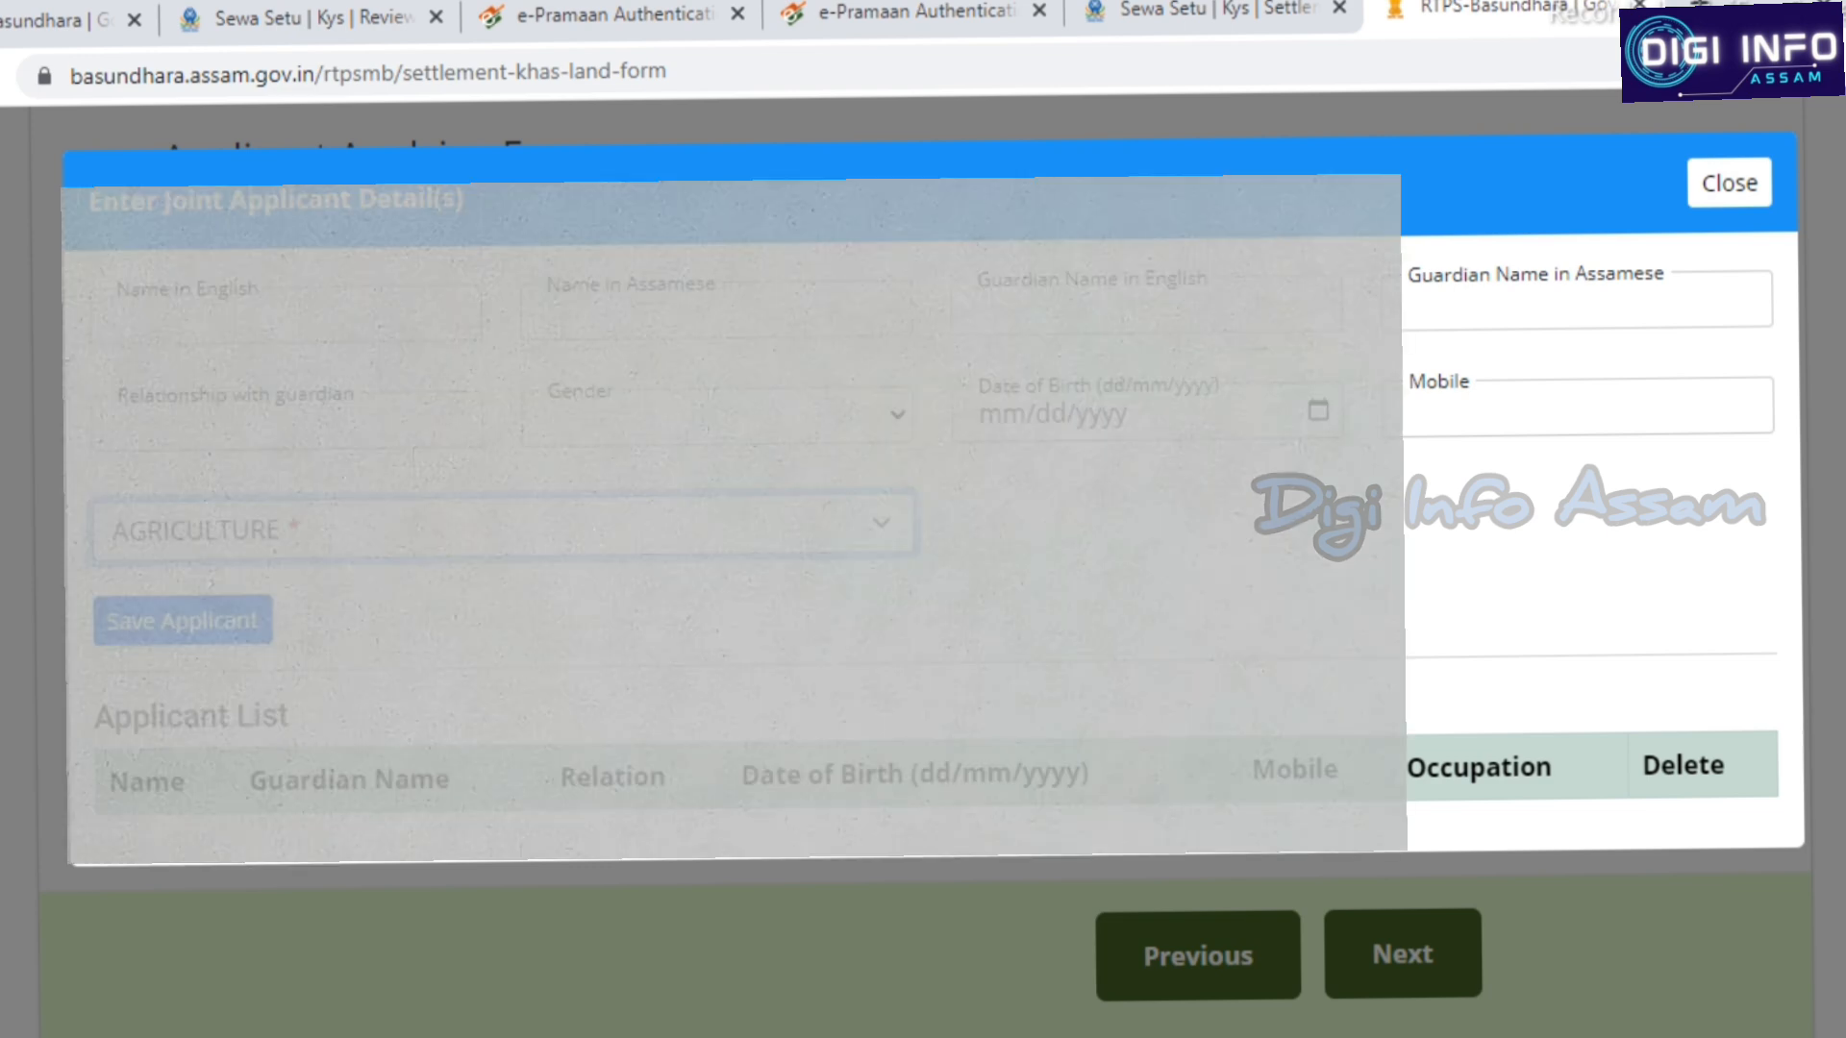
{"action": "left_click", "coordinate": [1729, 182]}
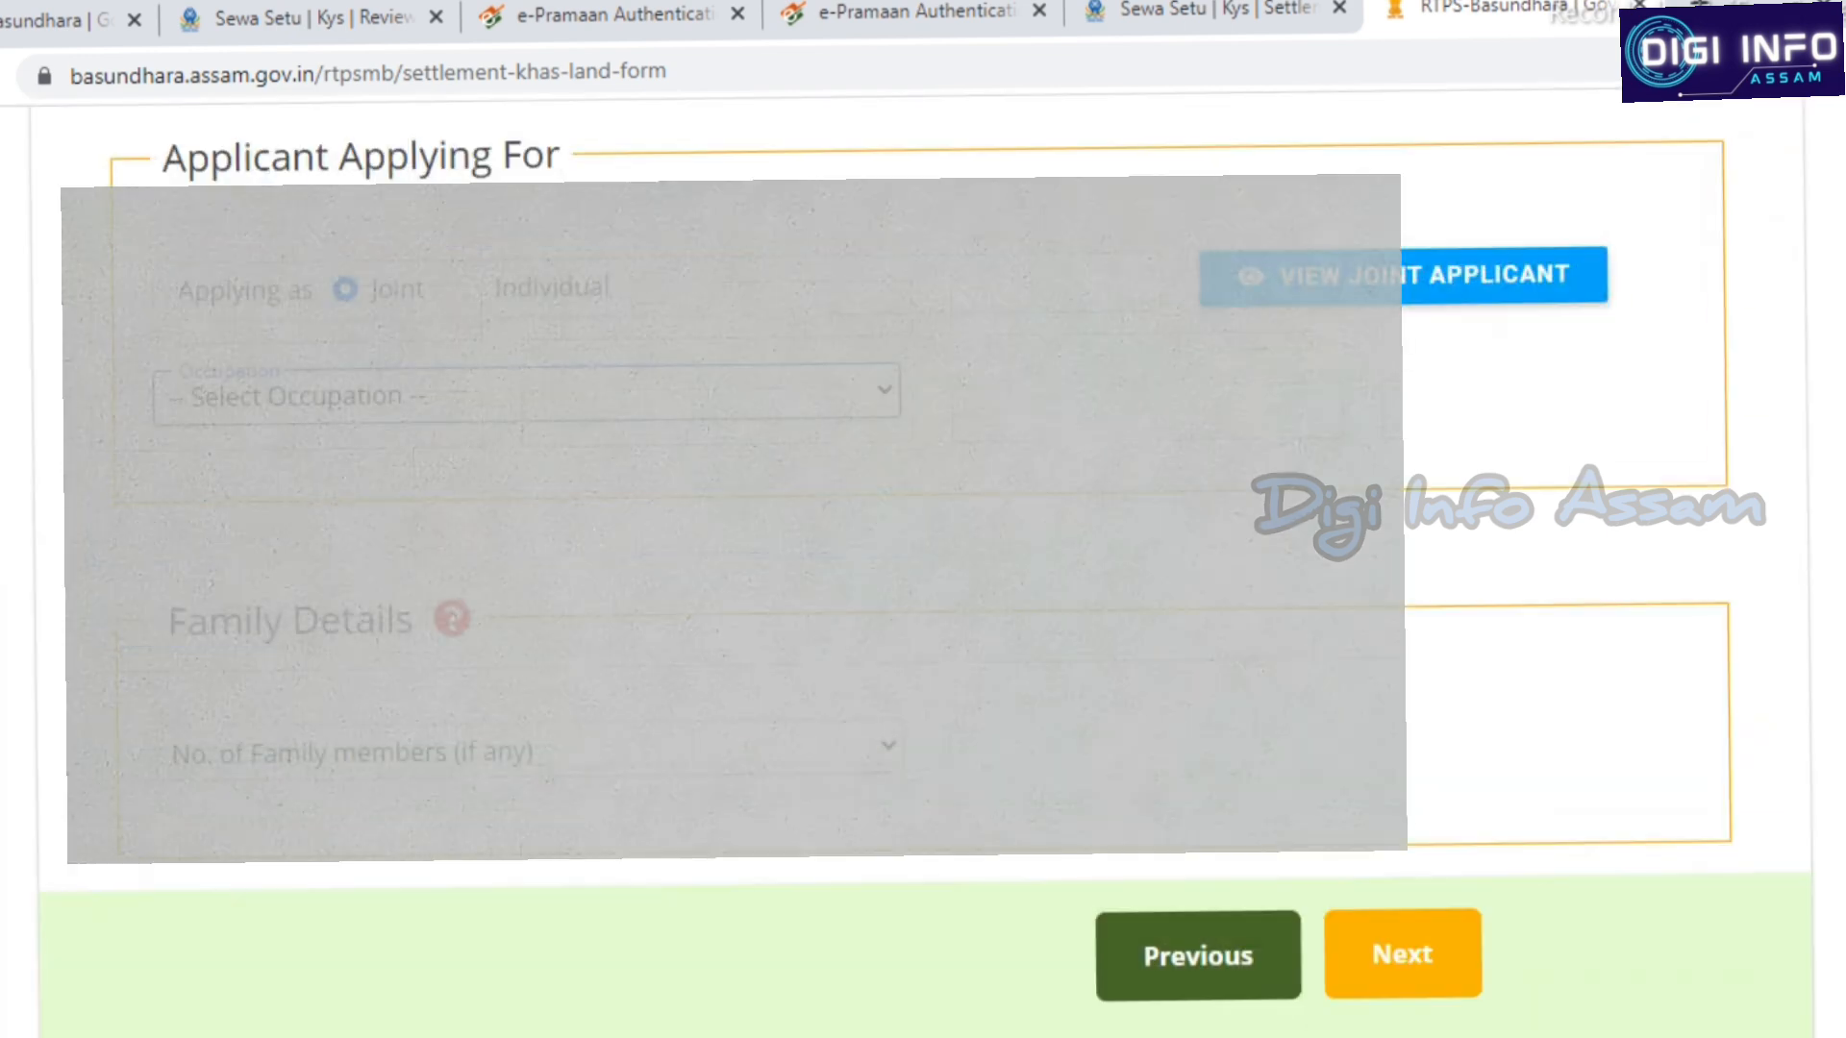
Set the main applicant's occupation to AGRICULTURE and check the number of family members field
{"action": "scroll", "coordinate": [923, 577], "scroll_direction": "up", "scroll_amount": 15}
{"action": "scroll", "coordinate": [923, 577], "scroll_direction": "down", "scroll_amount": 12}
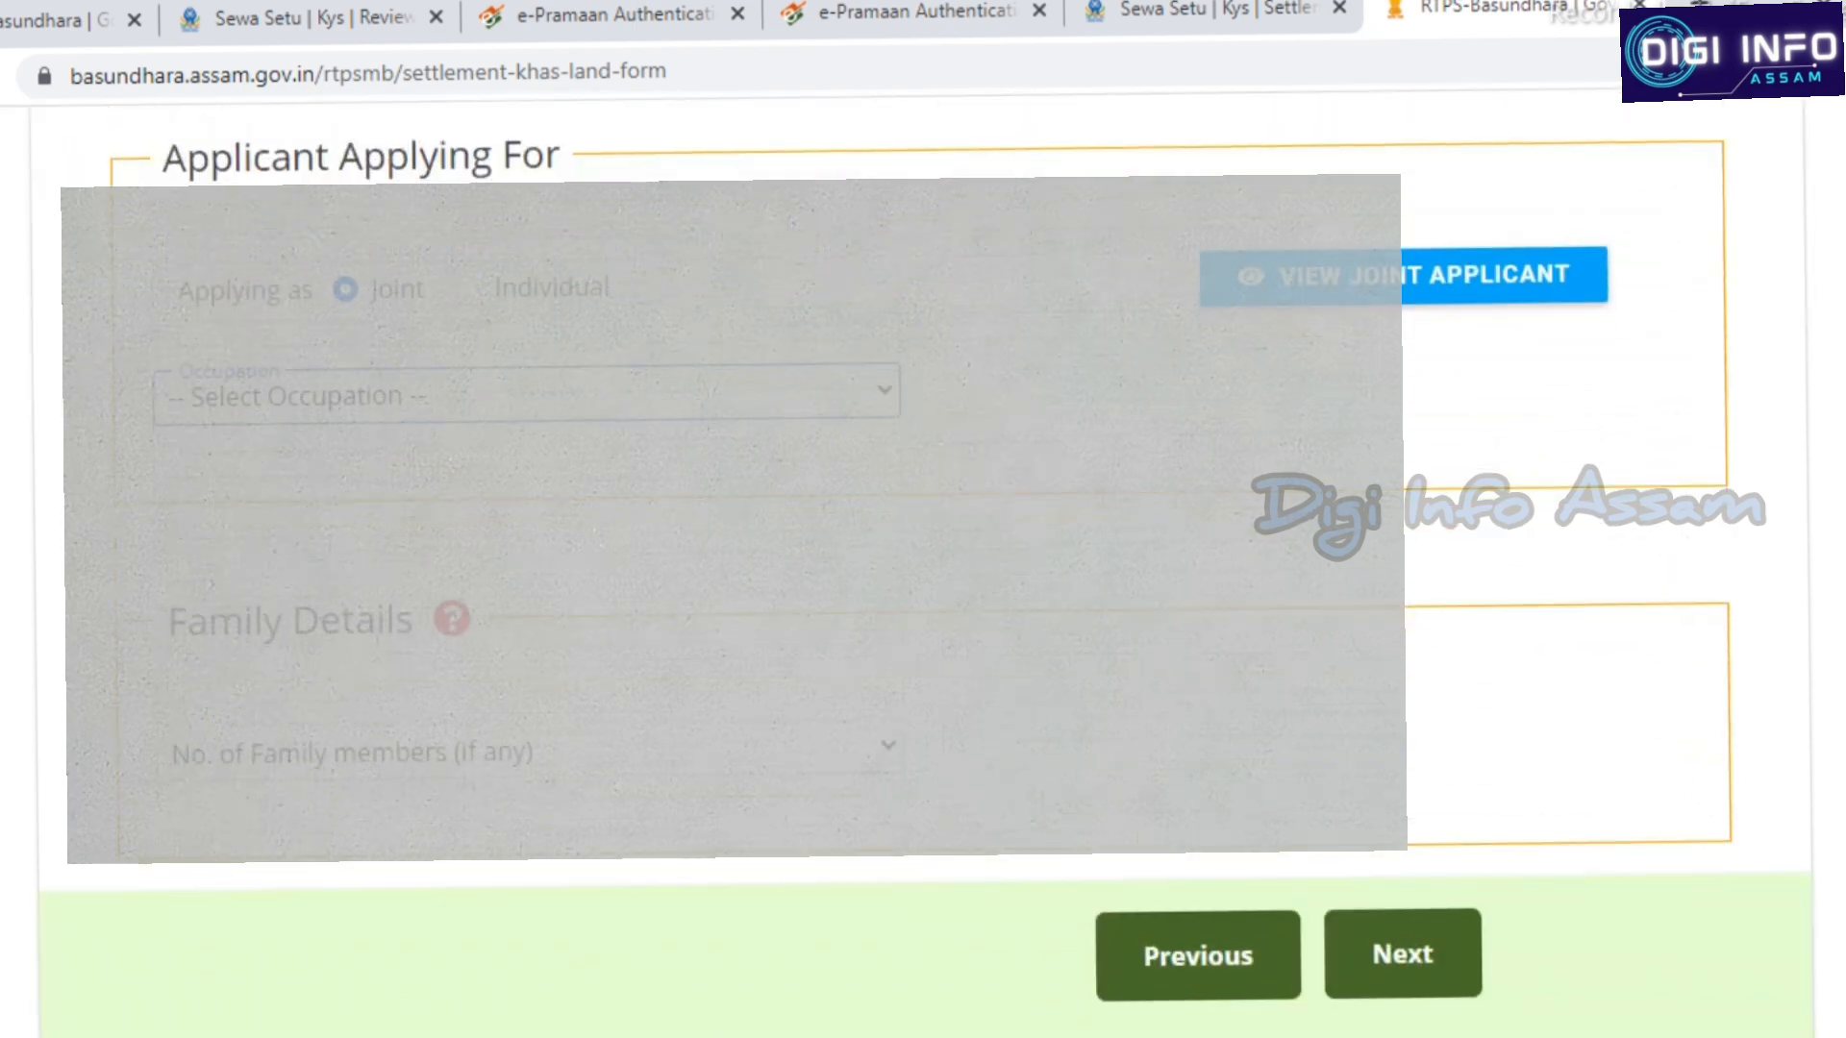
{"action": "left_click", "coordinate": [527, 394]}
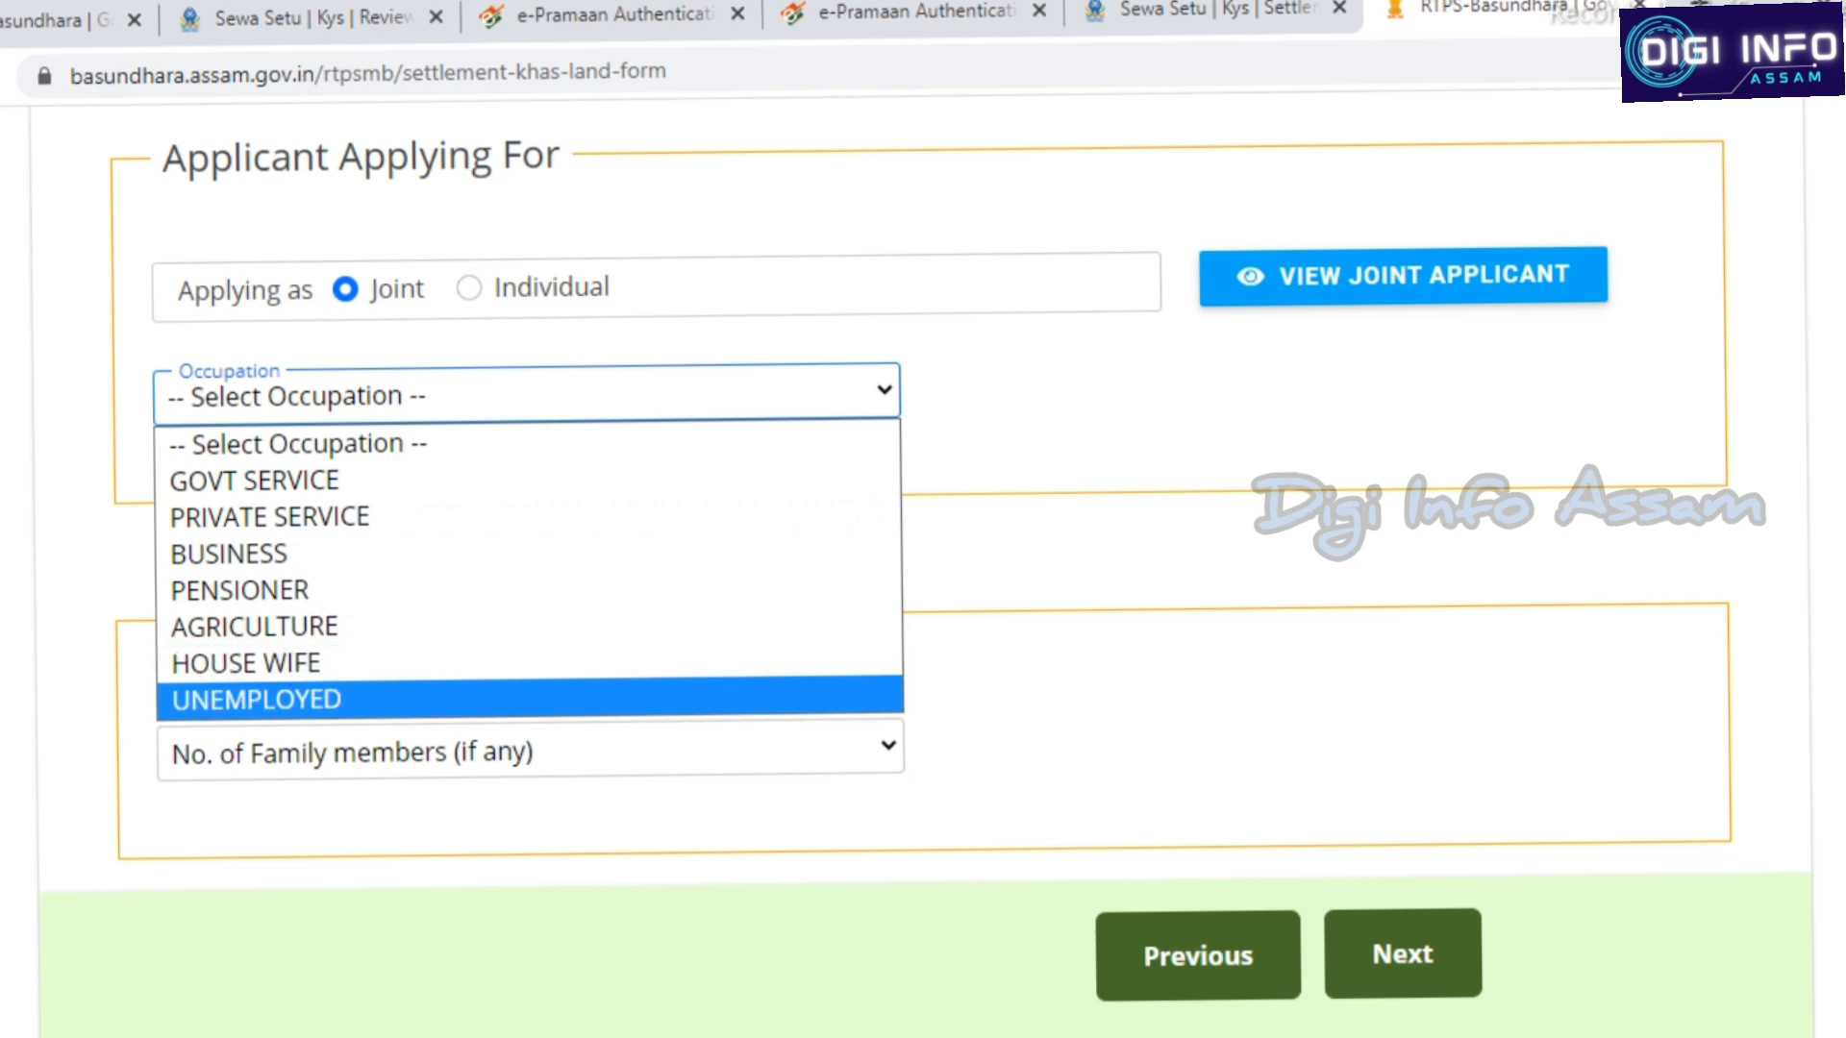
{"action": "left_click", "coordinate": [255, 626]}
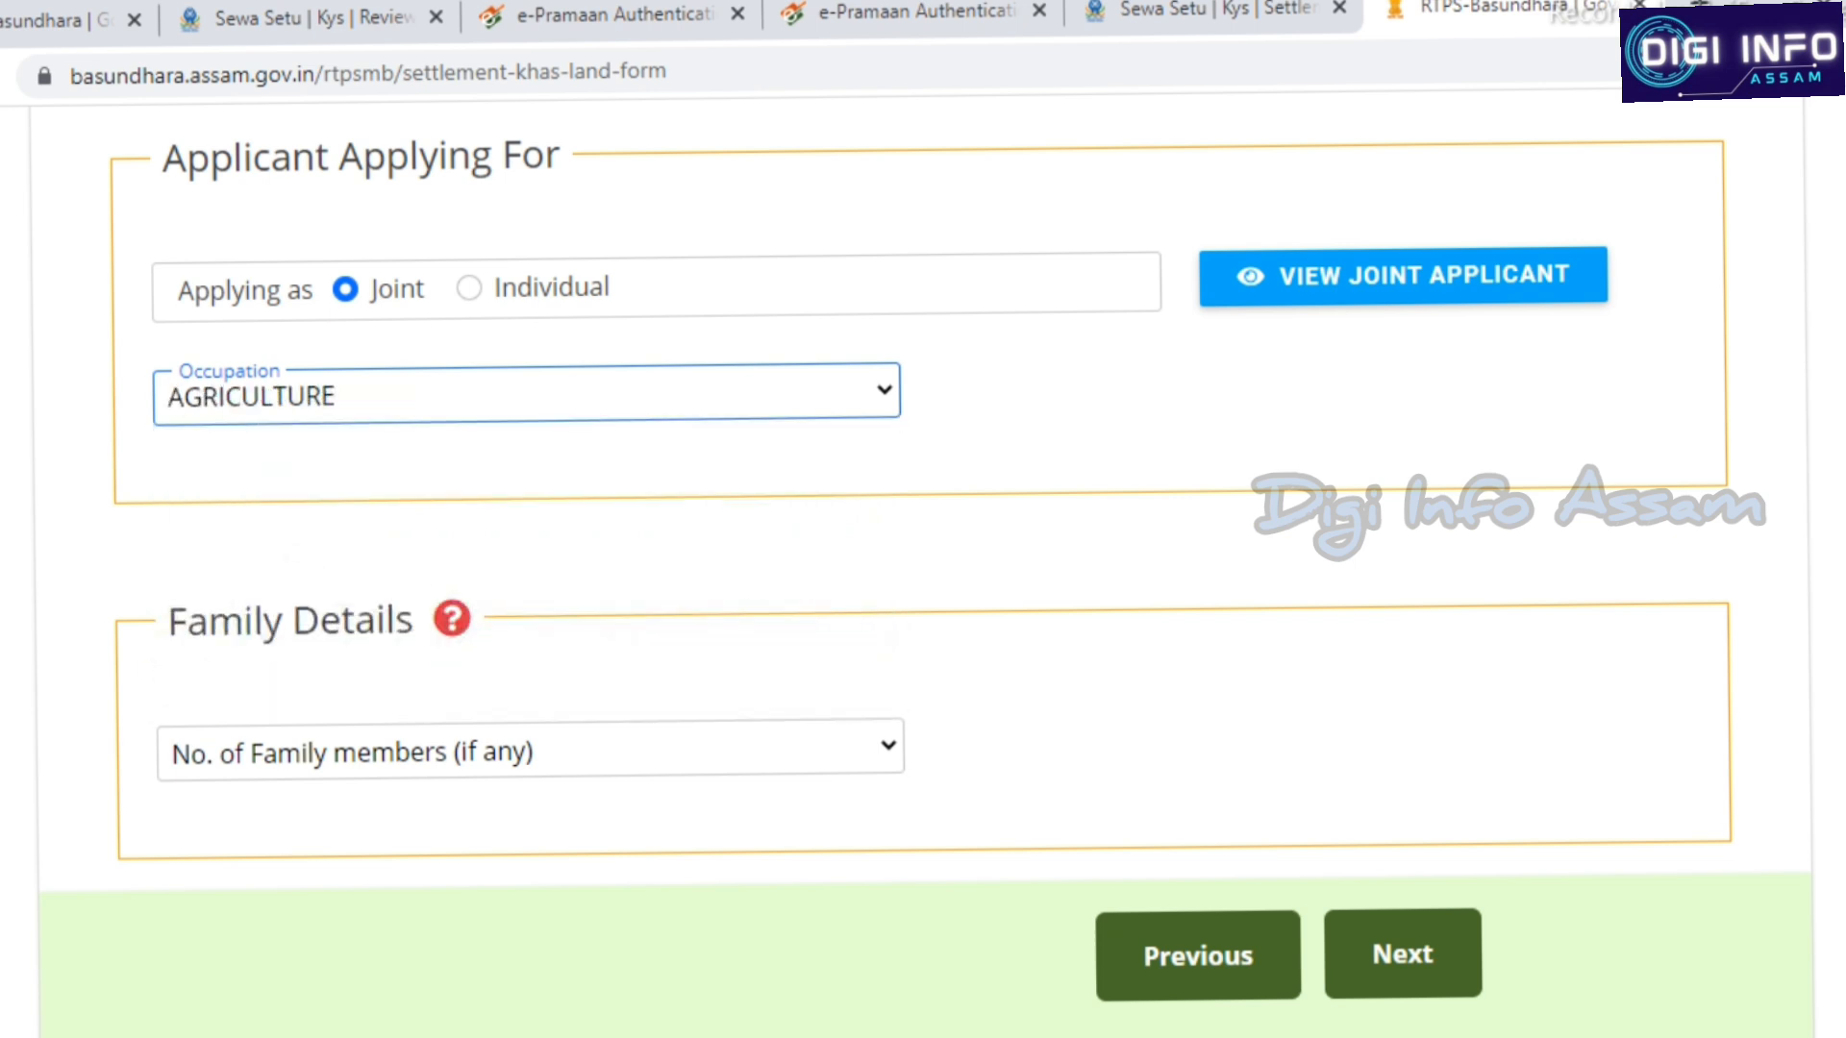
{"action": "left_click", "coordinate": [529, 749]}
{"action": "left_click", "coordinate": [529, 750]}
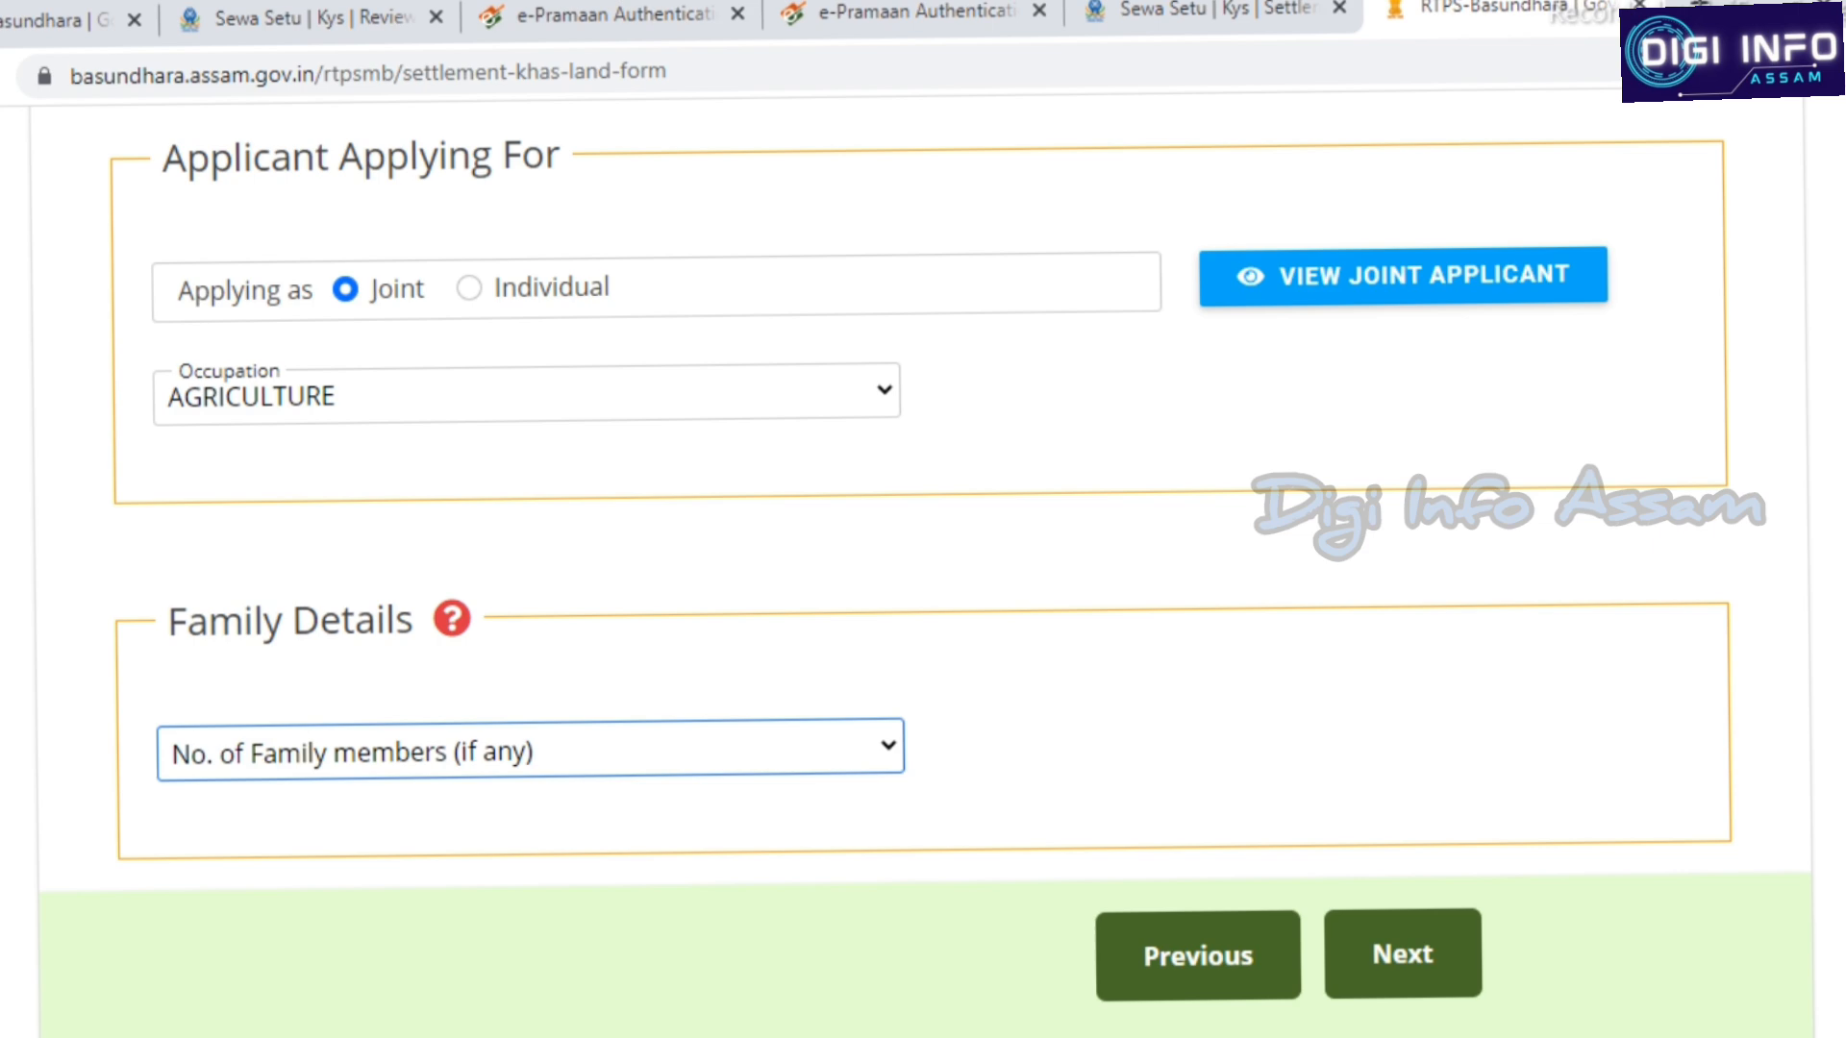
{"action": "left_click", "coordinate": [1403, 953]}
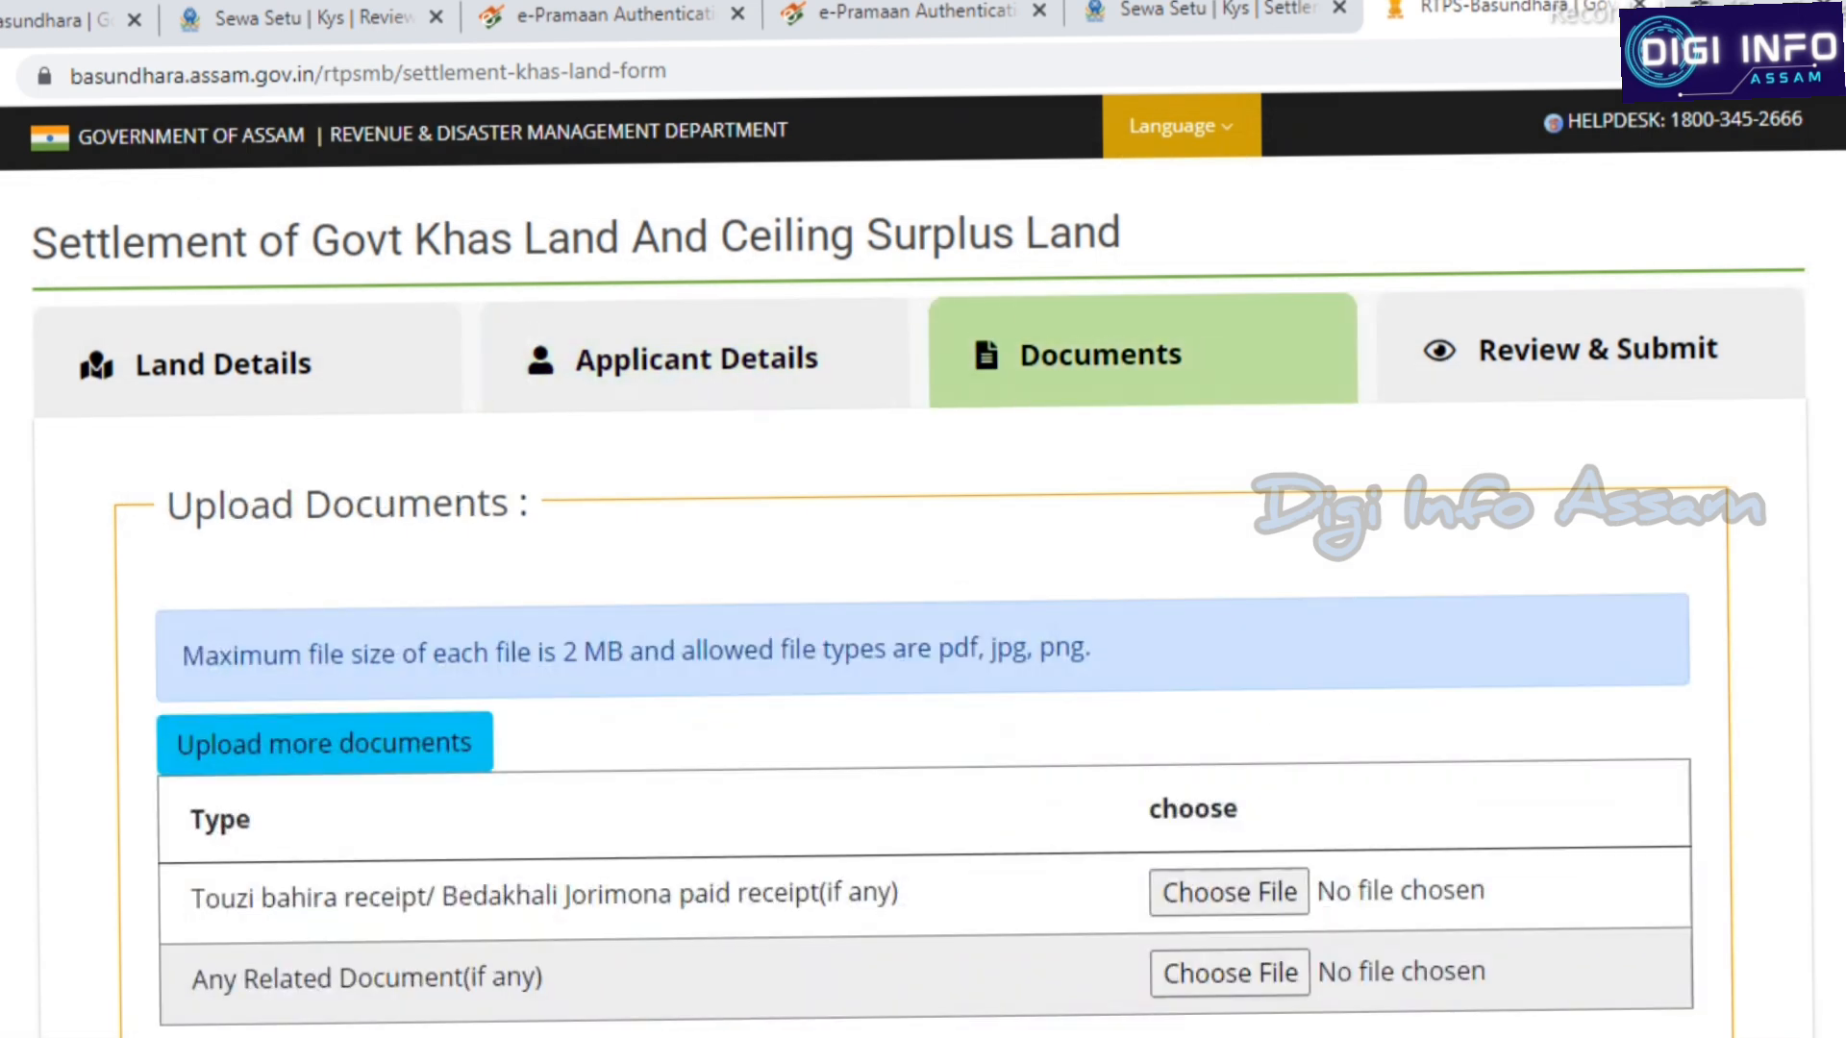
{"action": "scroll", "coordinate": [923, 577], "scroll_direction": "down", "scroll_amount": 3}
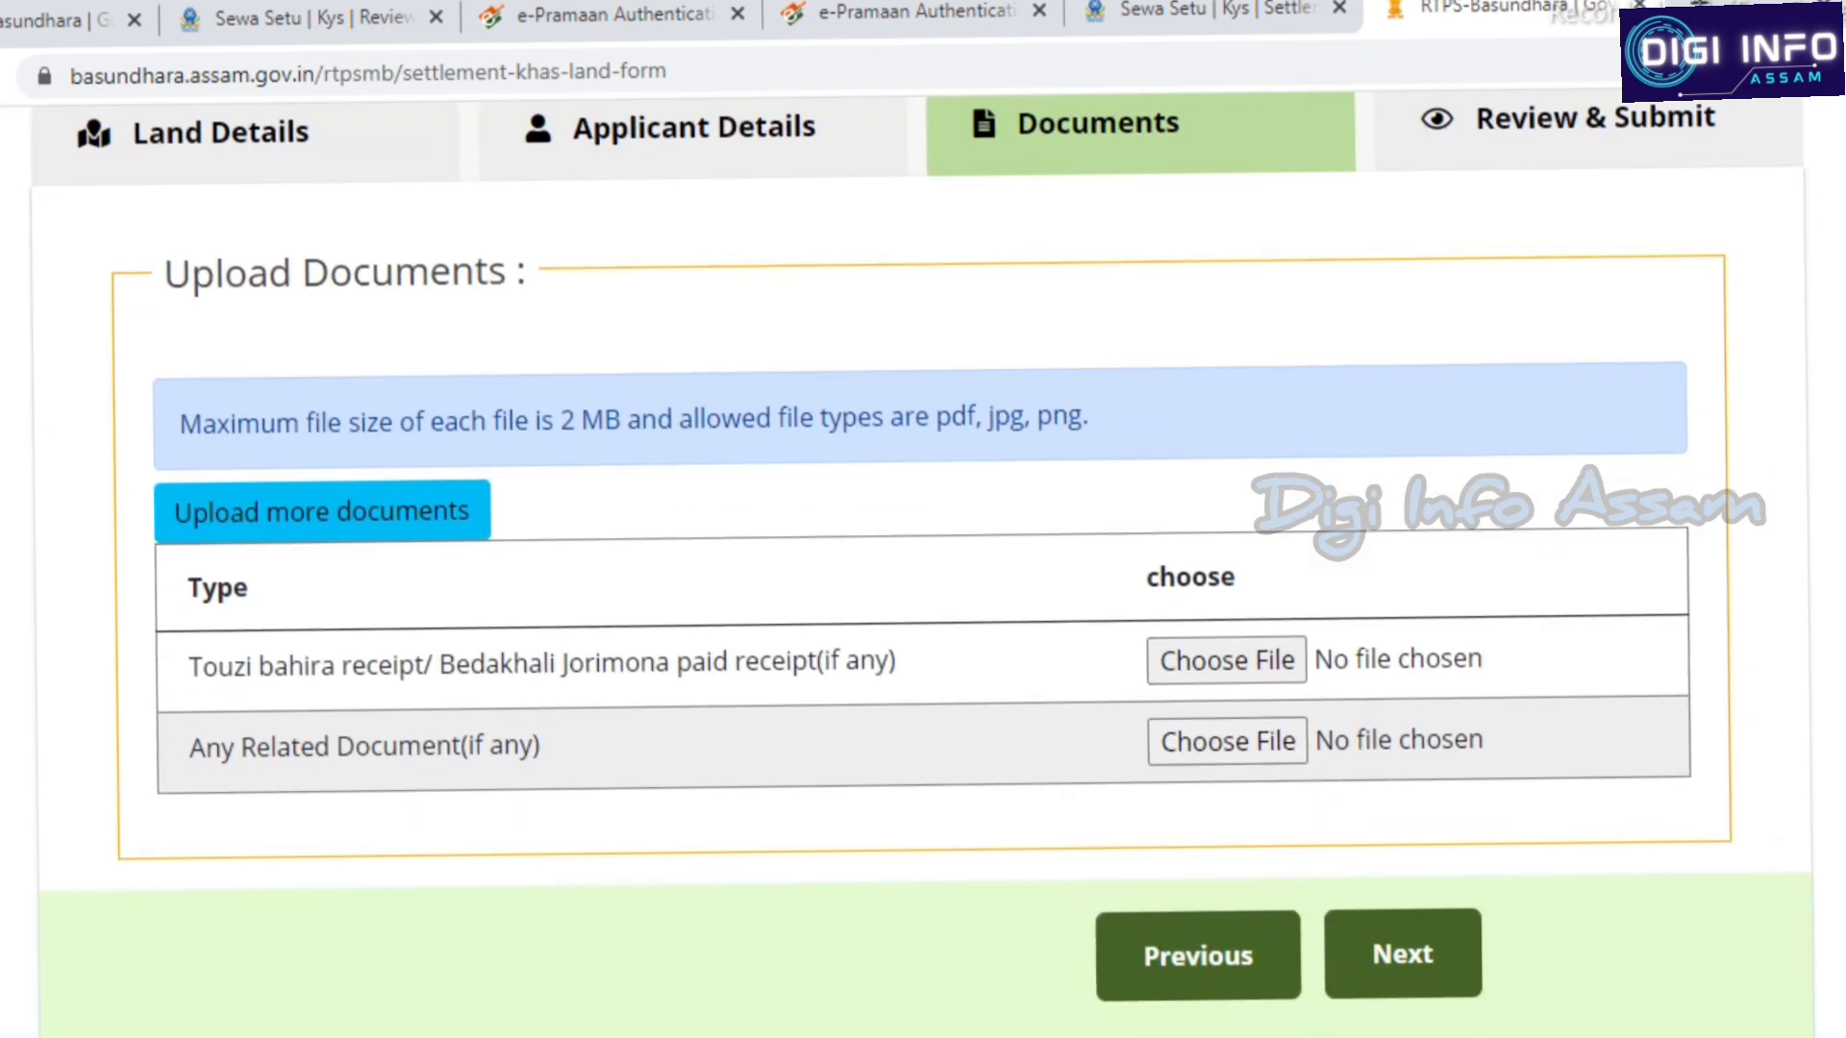
{"action": "left_click_drag", "start_coordinate": [201, 666], "coordinate": [897, 660]}
{"action": "left_click", "coordinate": [897, 660]}
{"action": "left_click_drag", "start_coordinate": [188, 749], "coordinate": [543, 746]}
{"action": "left_click", "coordinate": [543, 745]}
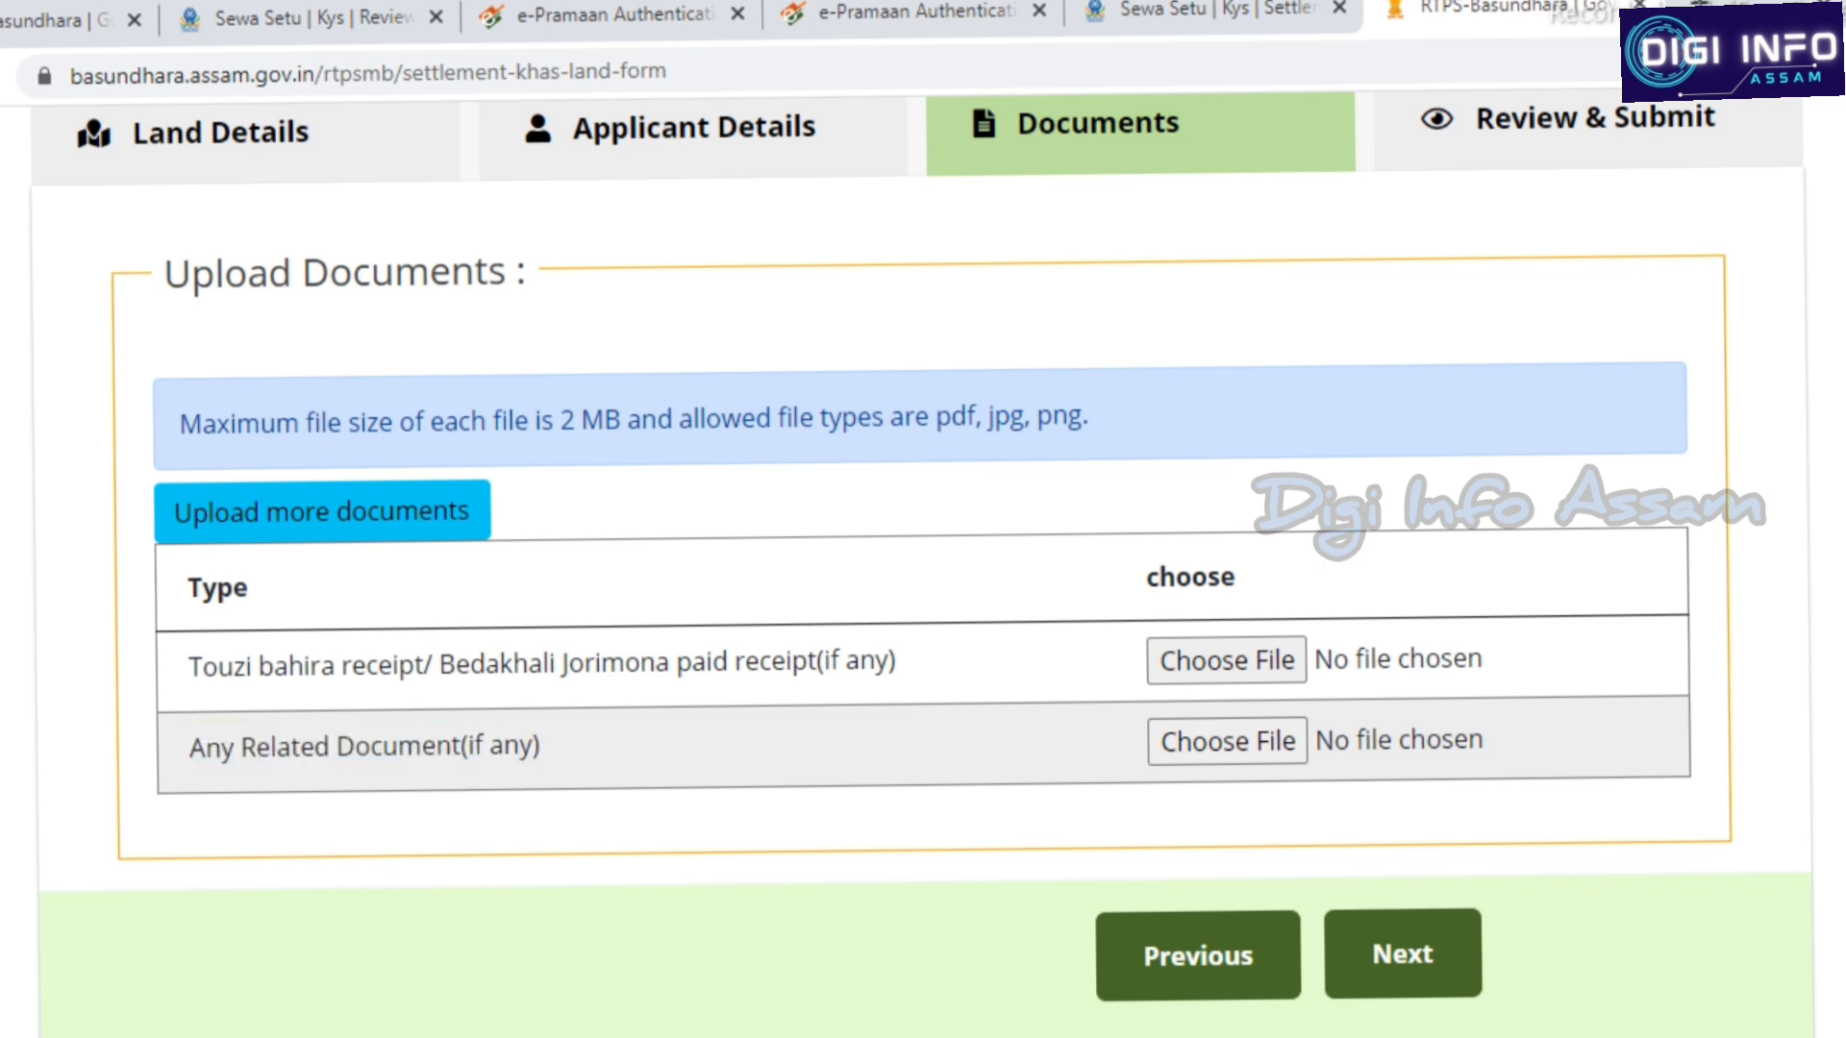
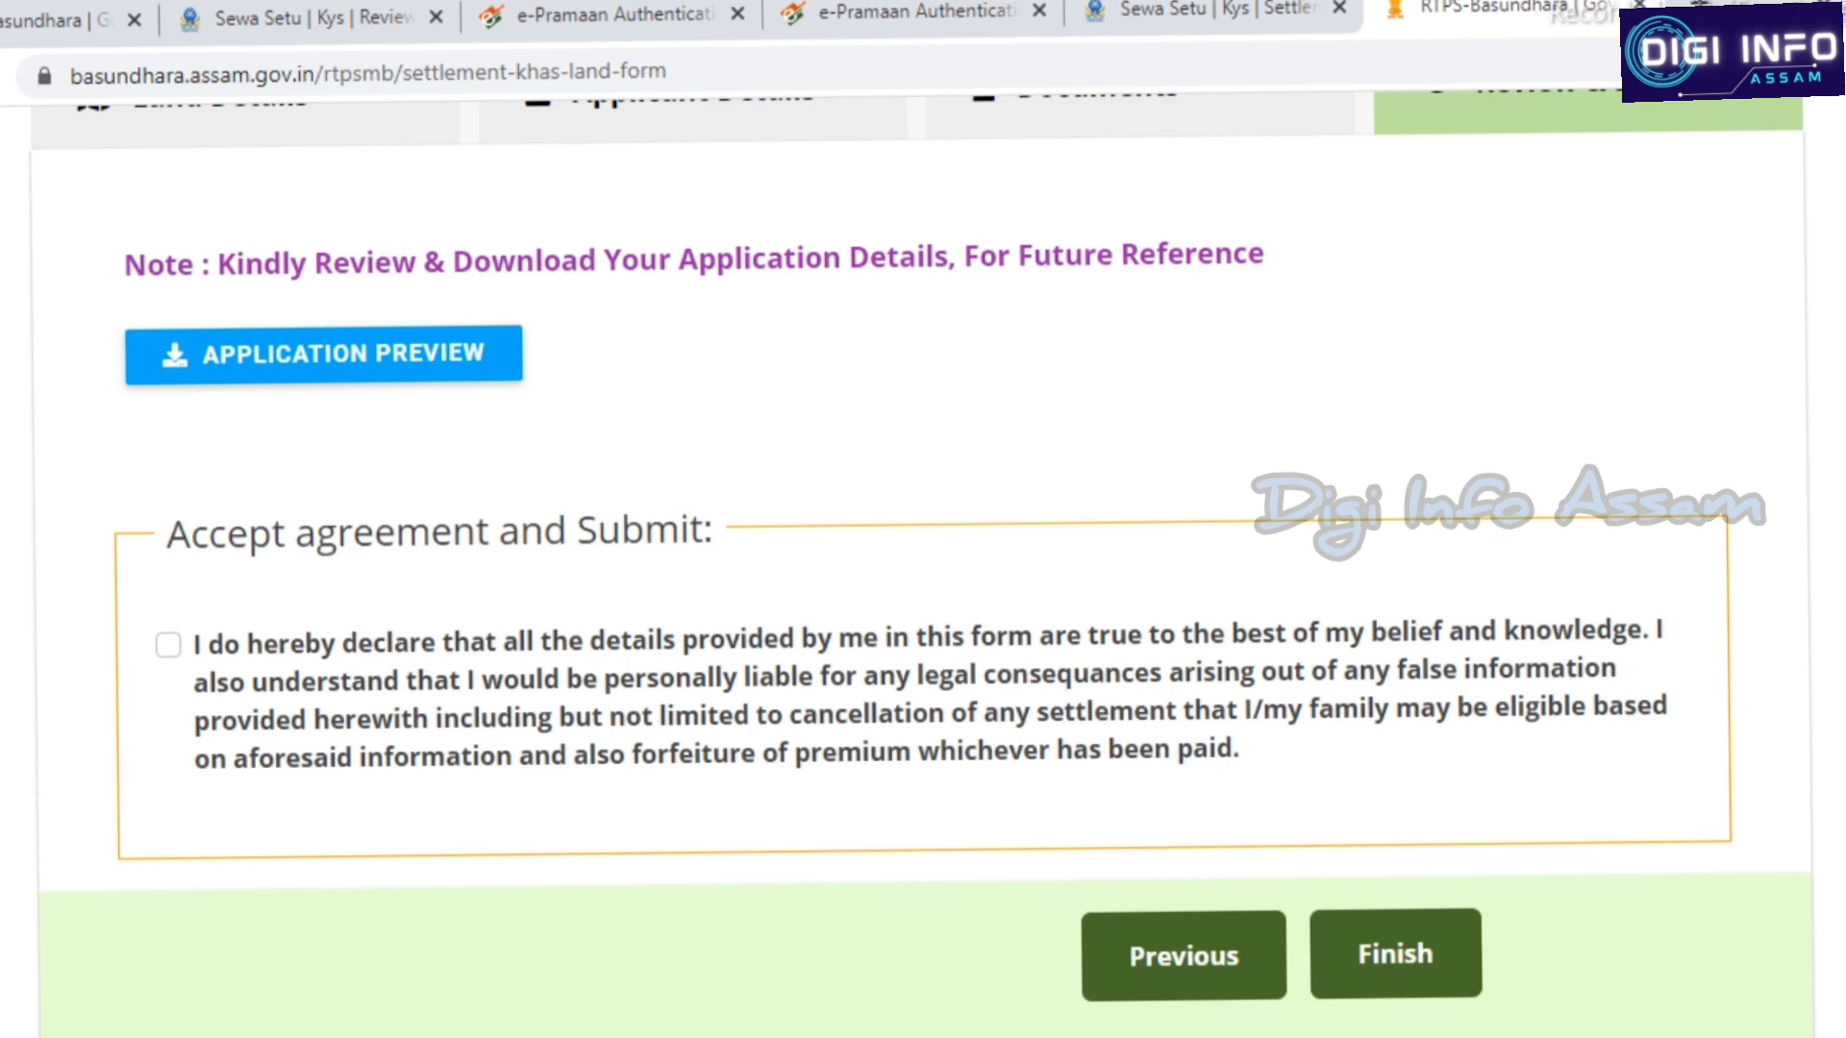
Accept the declaration that all details are true and submit the application
{"action": "left_click", "coordinate": [168, 645]}
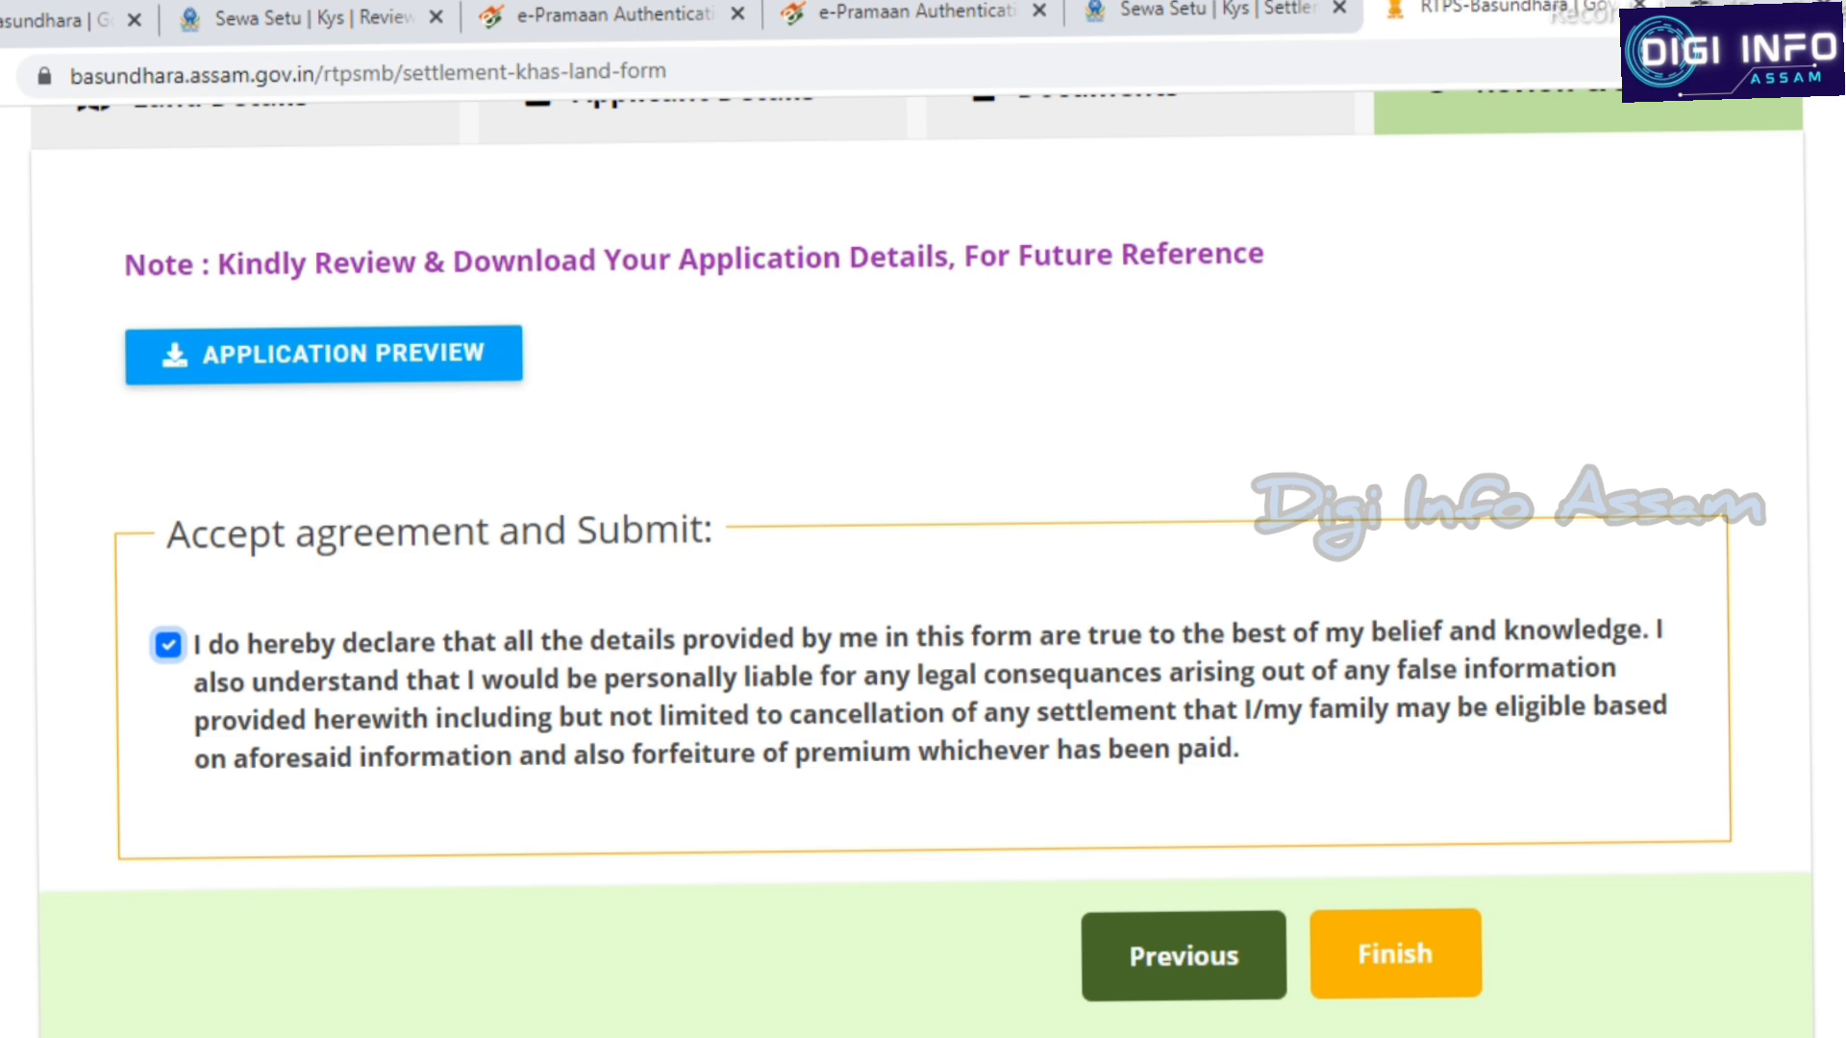
{"action": "left_click", "coordinate": [1395, 954]}
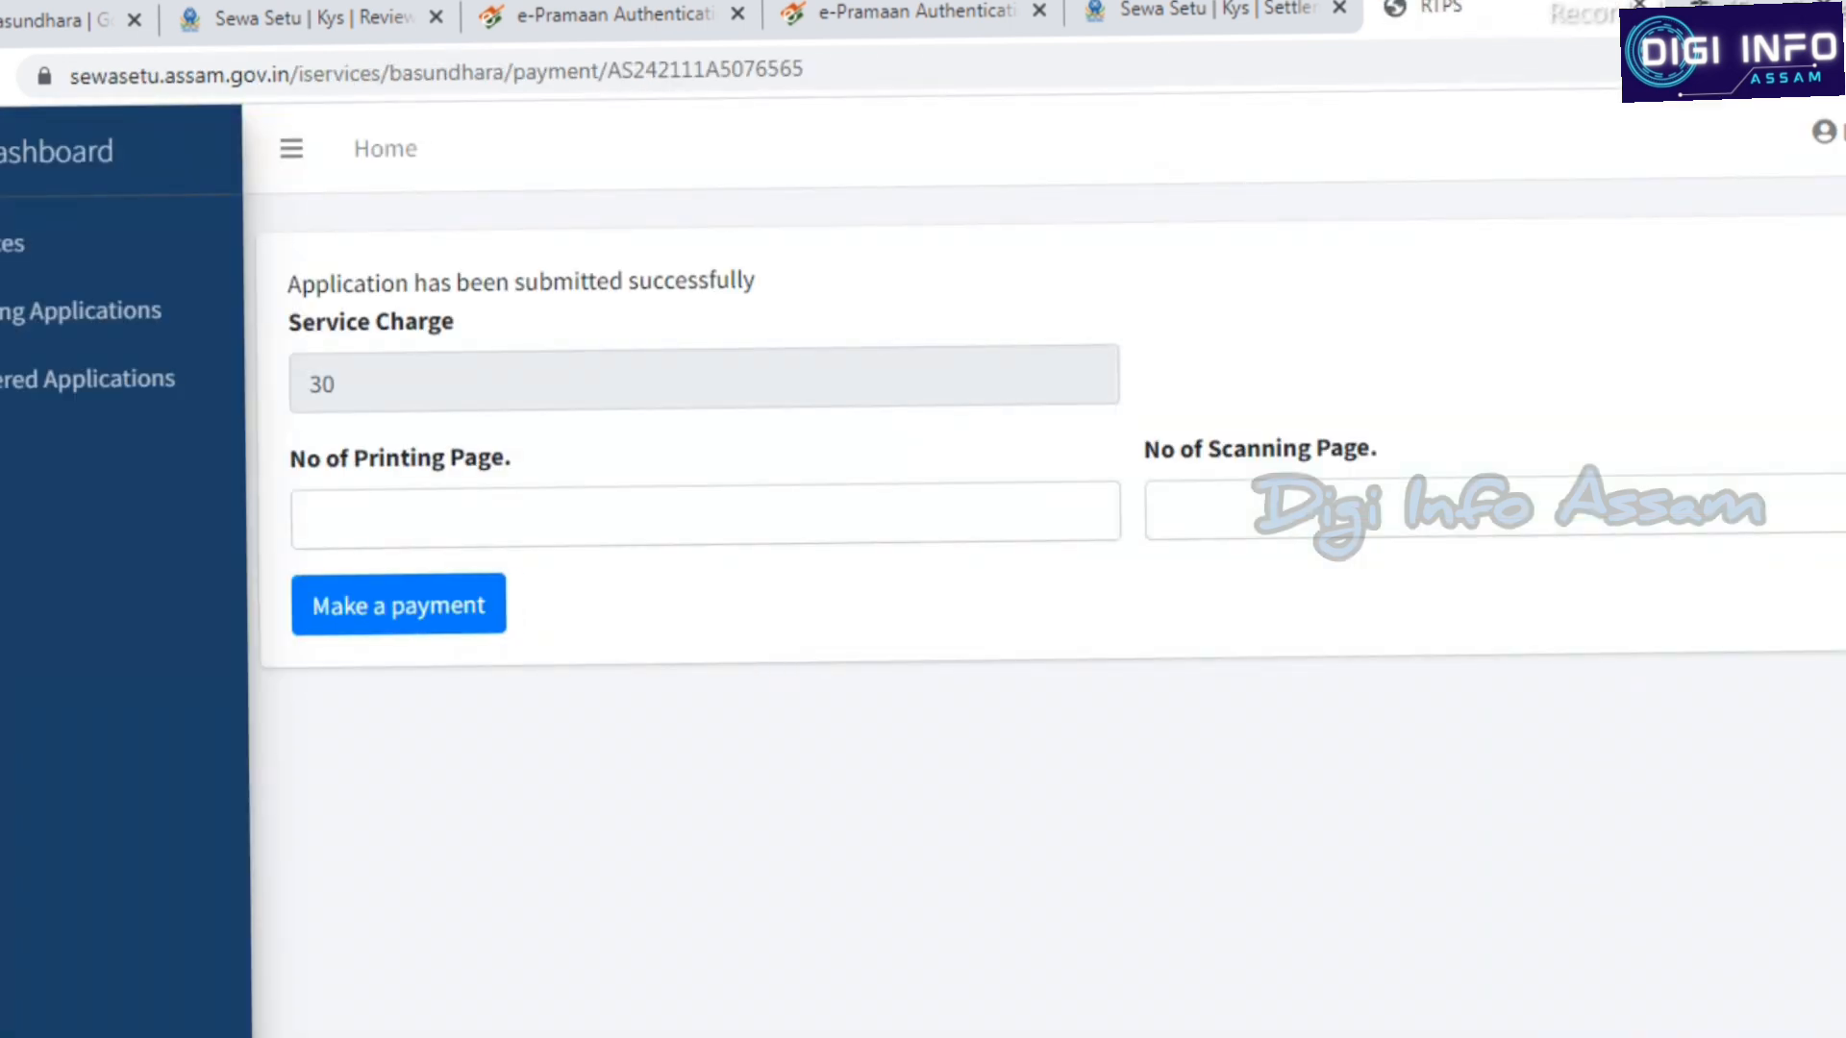
{"action": "left_click", "coordinate": [481, 517]}
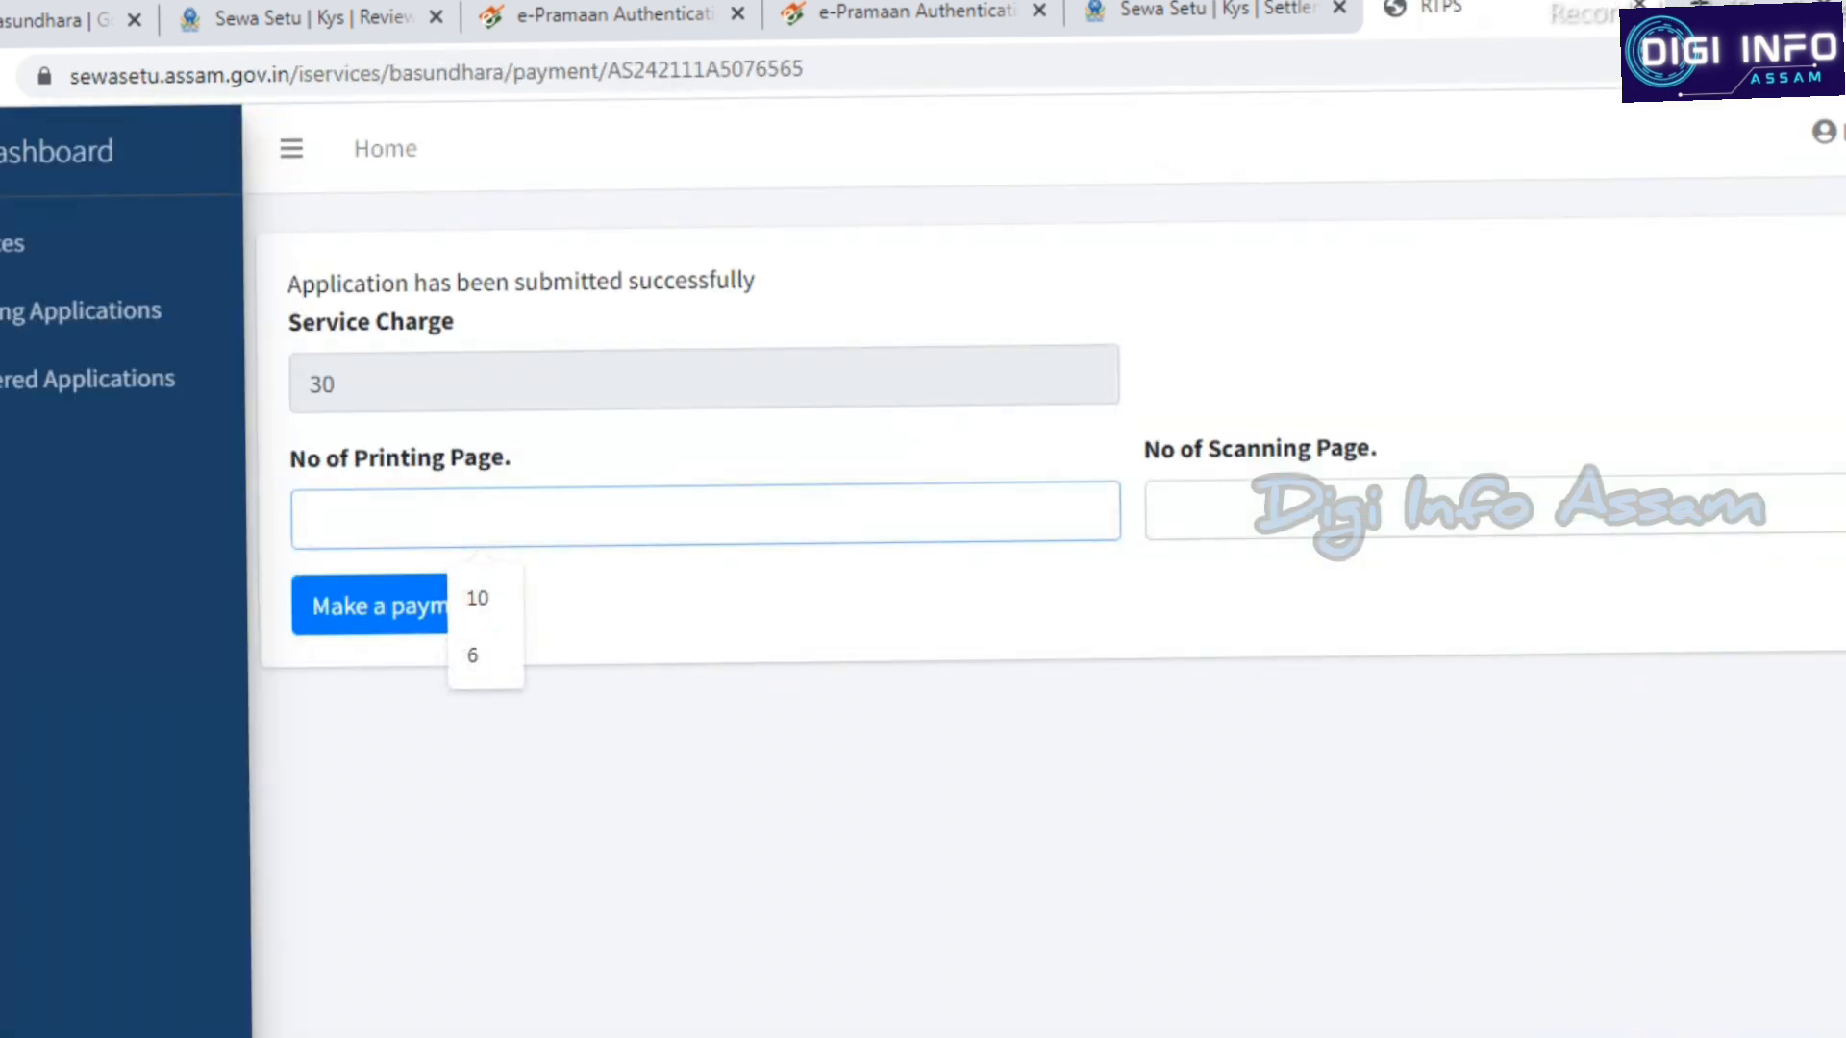
{"action": "type", "text": "444"}
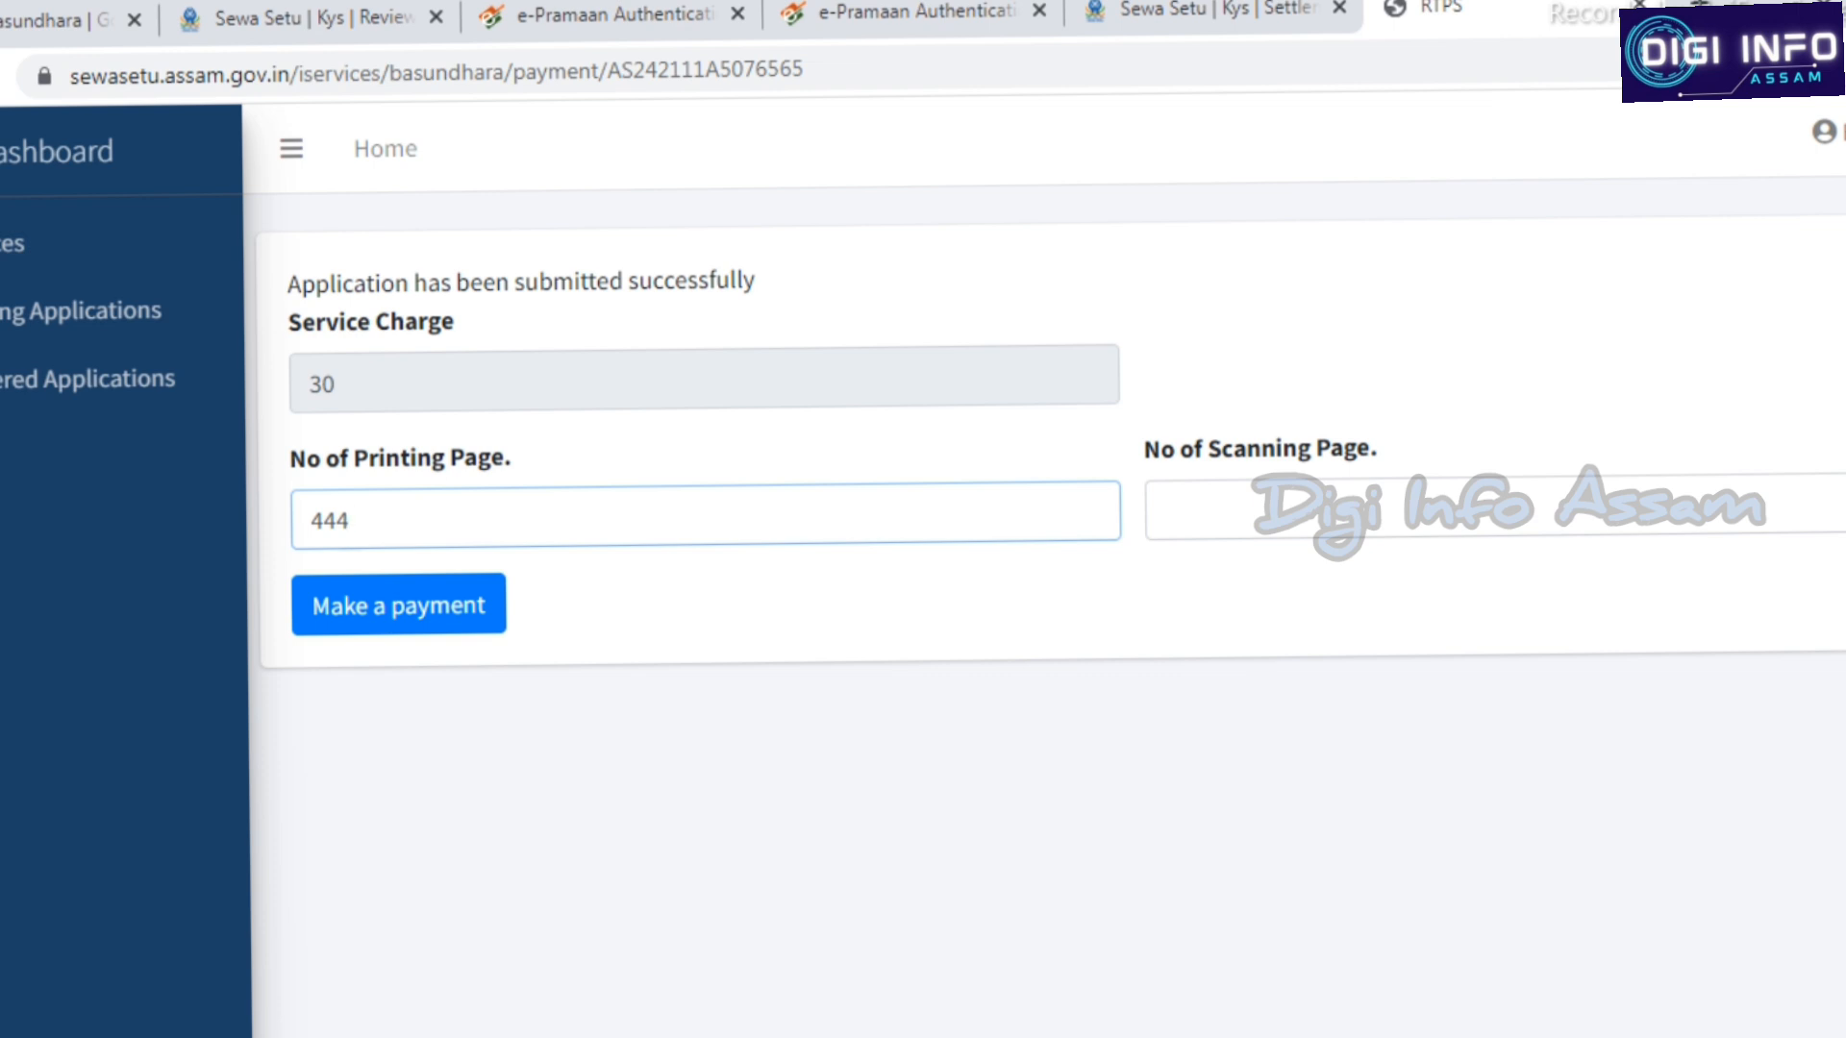
{"action": "key", "text": "BackSpace"}
{"action": "key", "text": "BackSpace"}
{"action": "type", "text": "10"}
{"action": "key", "text": "Tab"}
{"action": "type", "text": "1"}
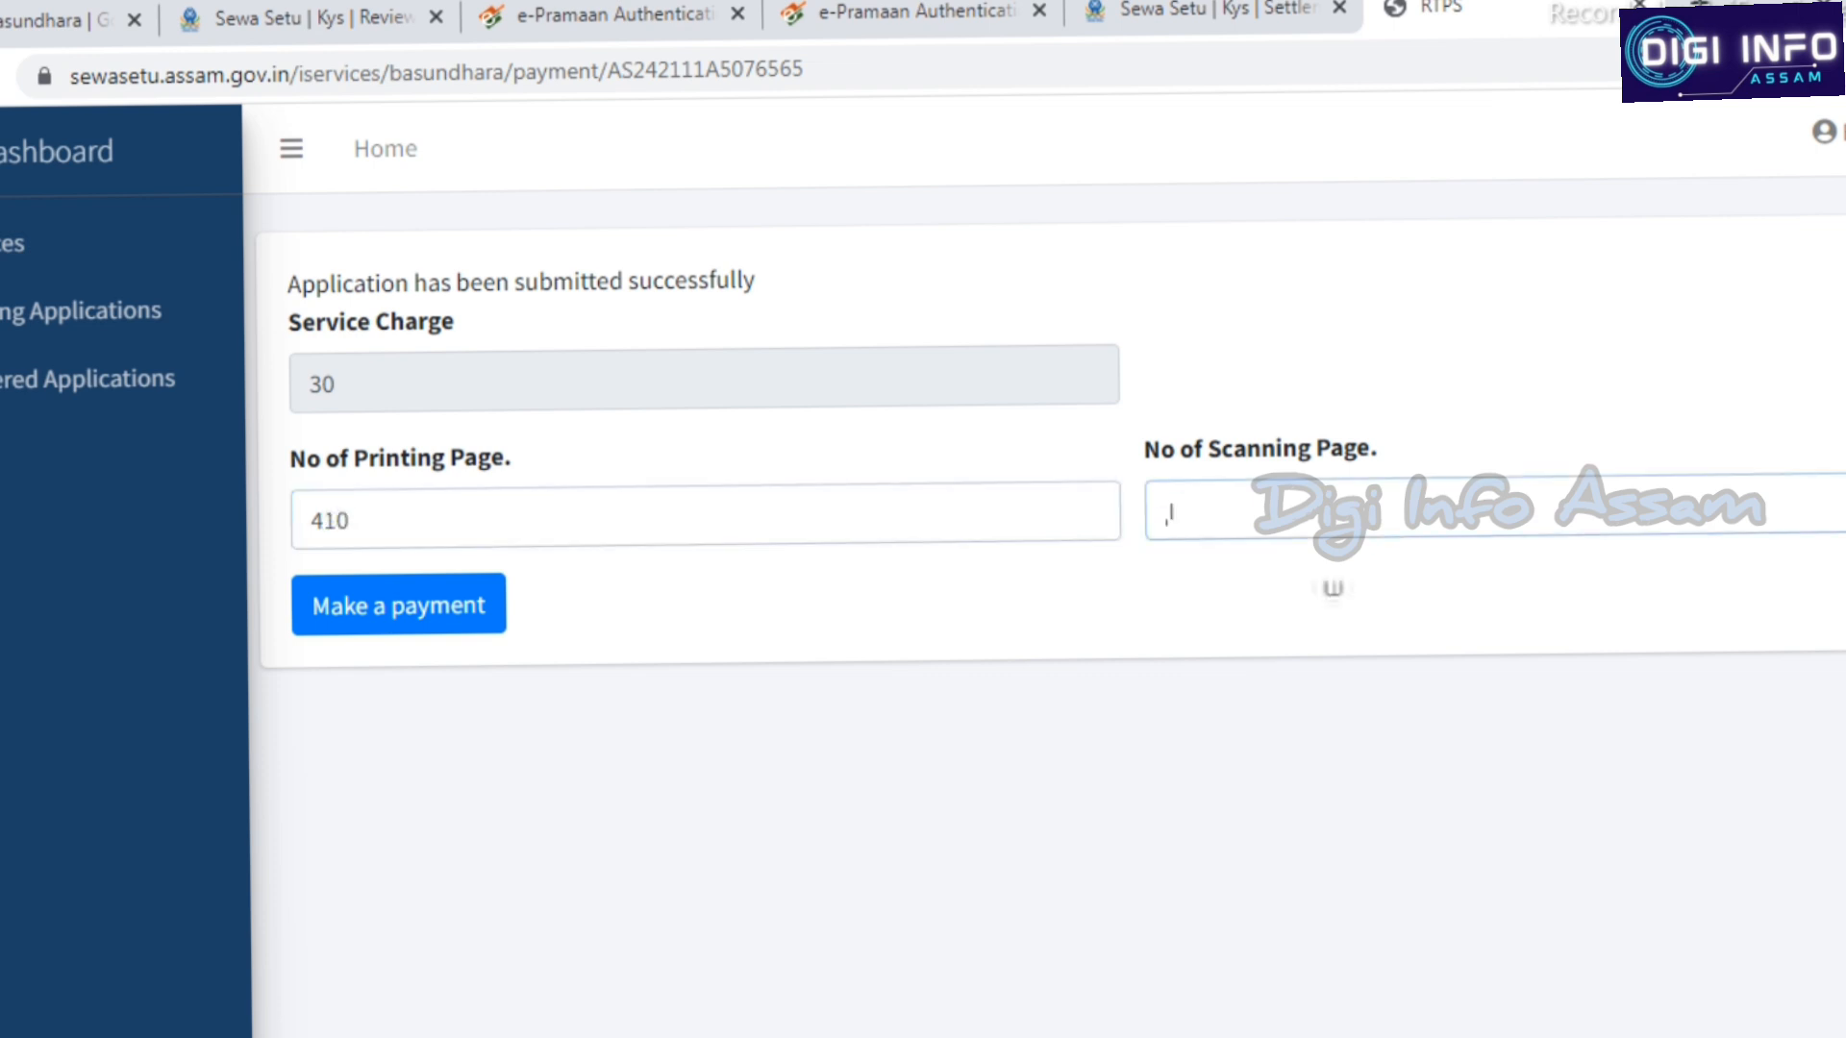
Set both the printing pages and the scanning pages to 6, and confirm the payment request
{"action": "left_click_drag", "start_coordinate": [352, 518], "coordinate": [311, 520]}
{"action": "type", "text": "6"}
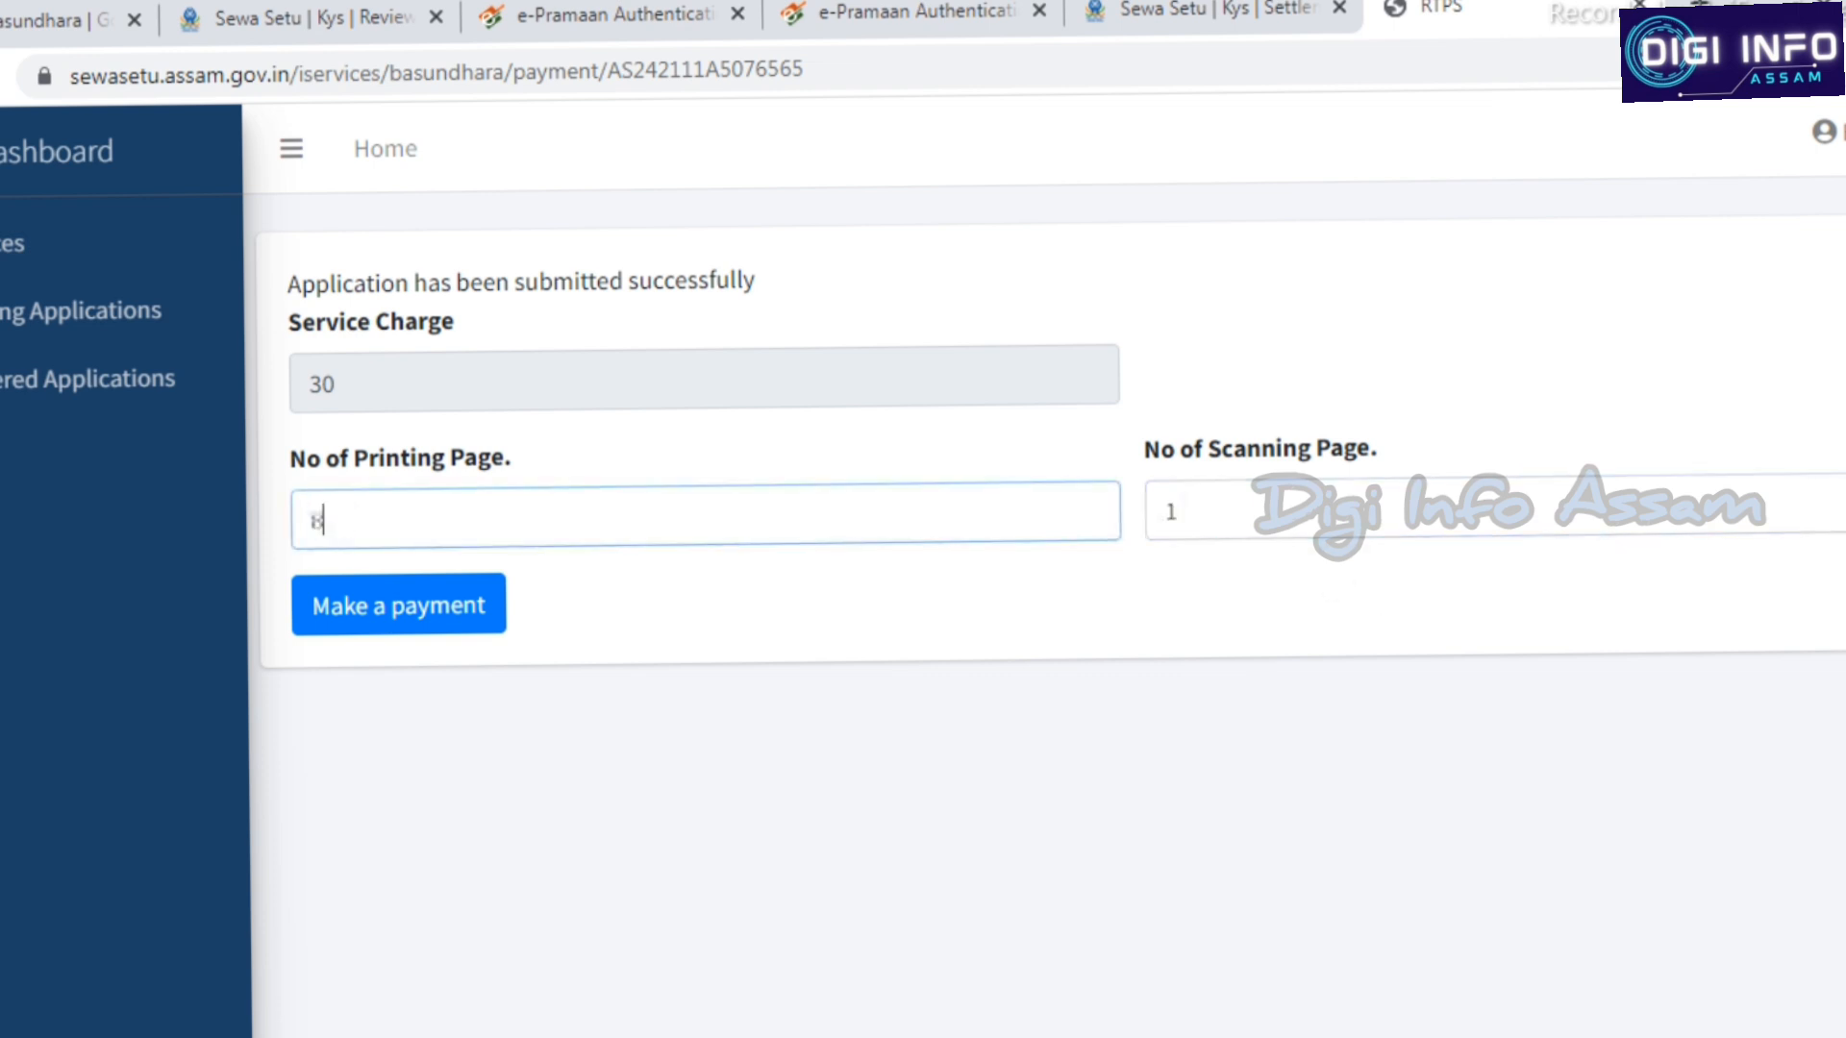
{"action": "key", "text": "Tab"}
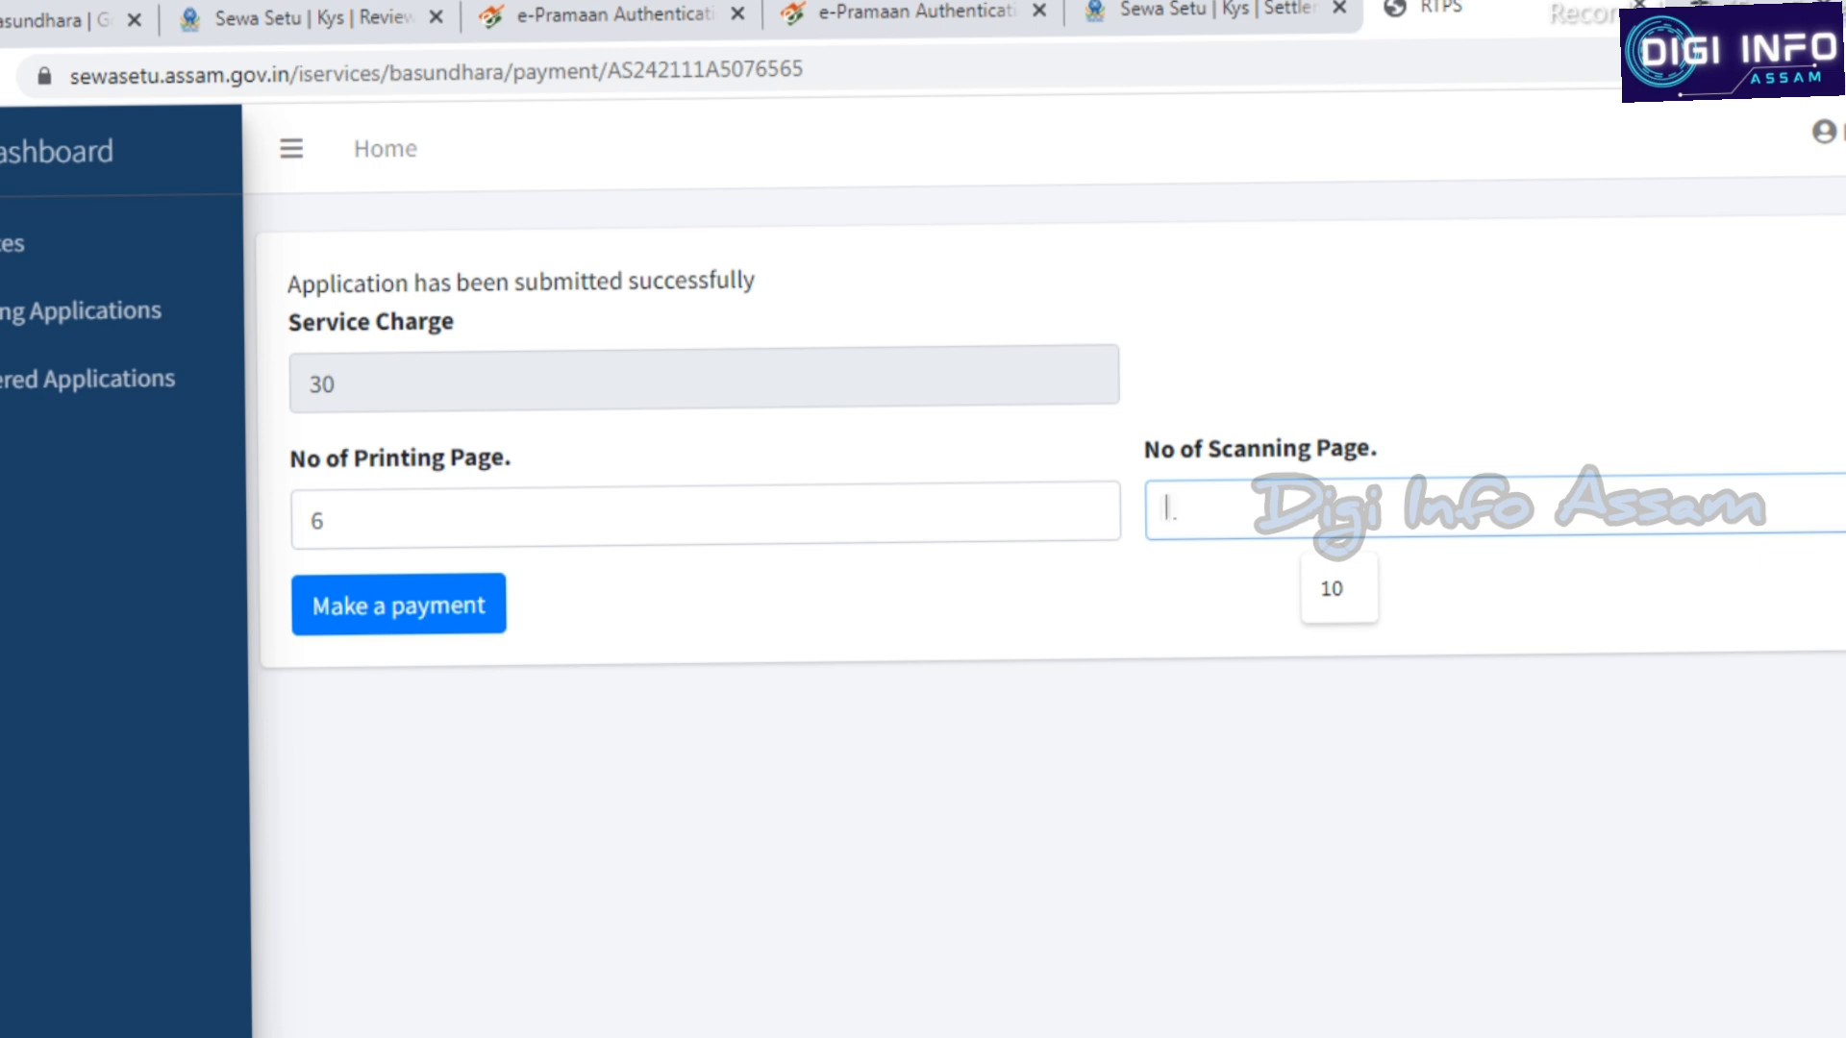
{"action": "type", "text": "6"}
{"action": "left_click", "coordinate": [398, 606]}
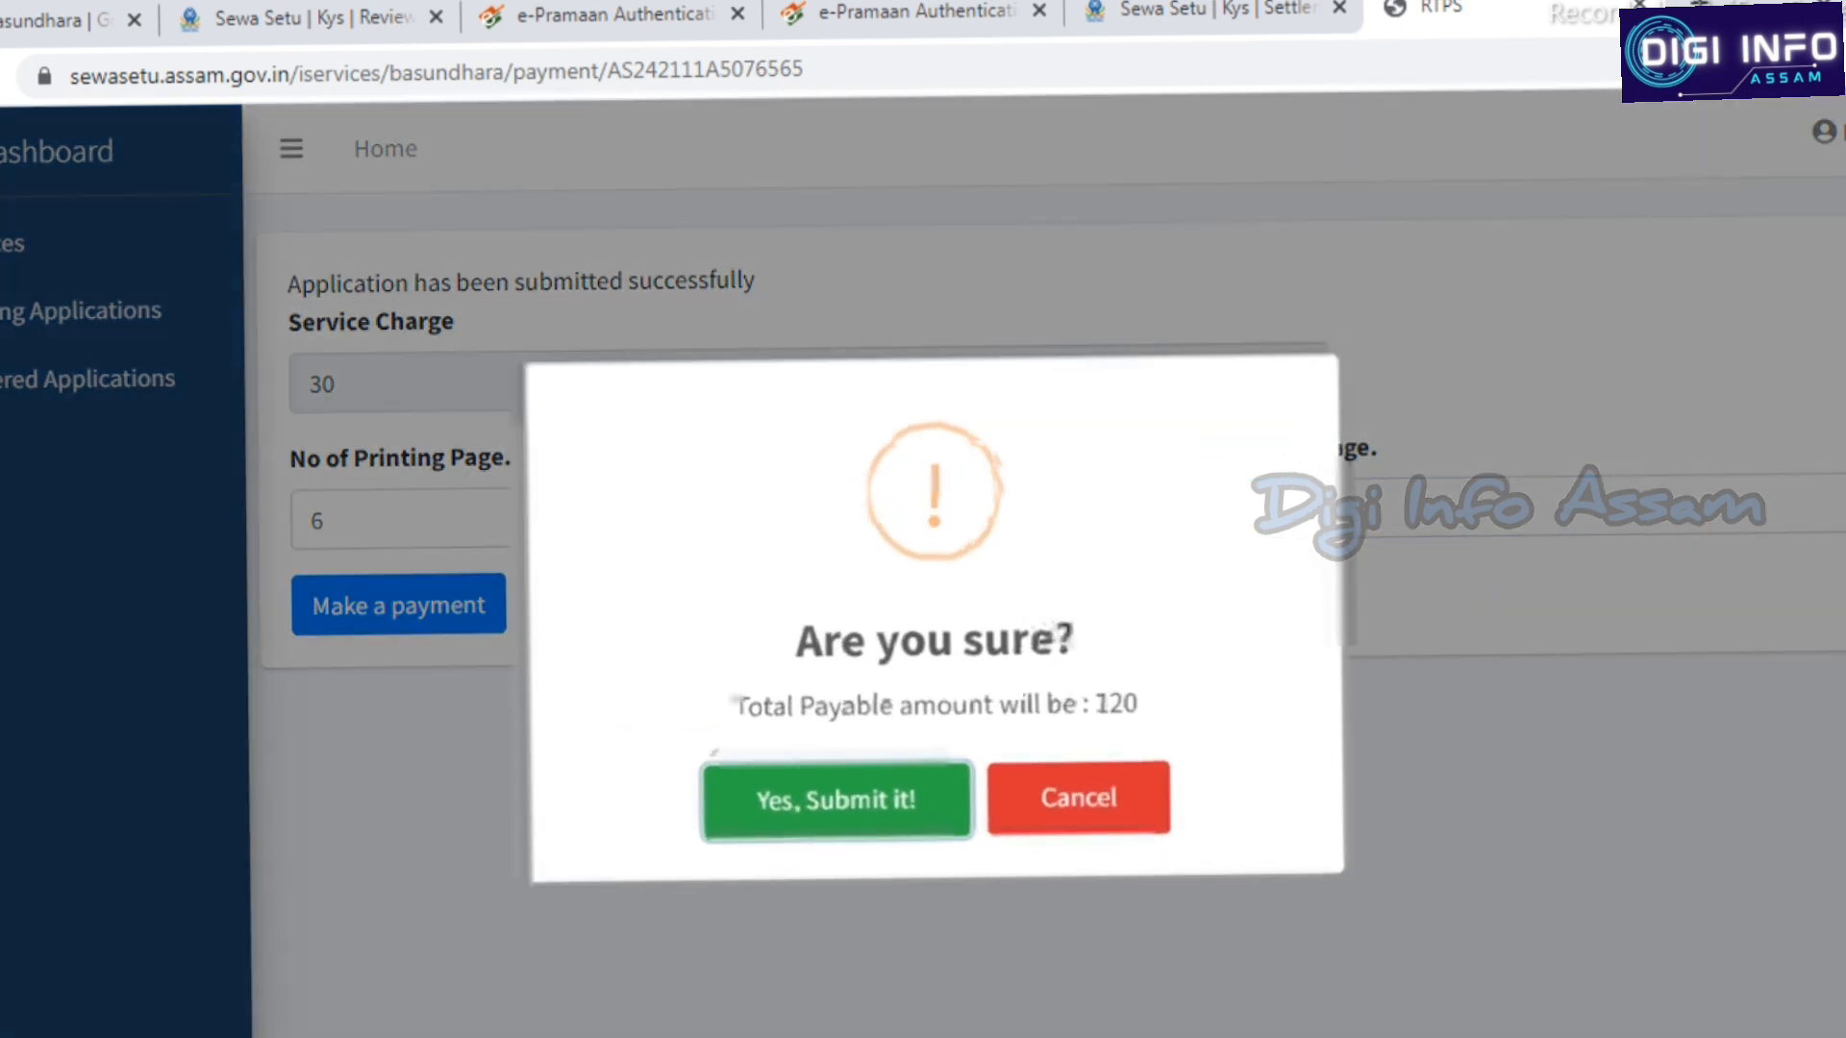
{"action": "key", "text": "Return"}
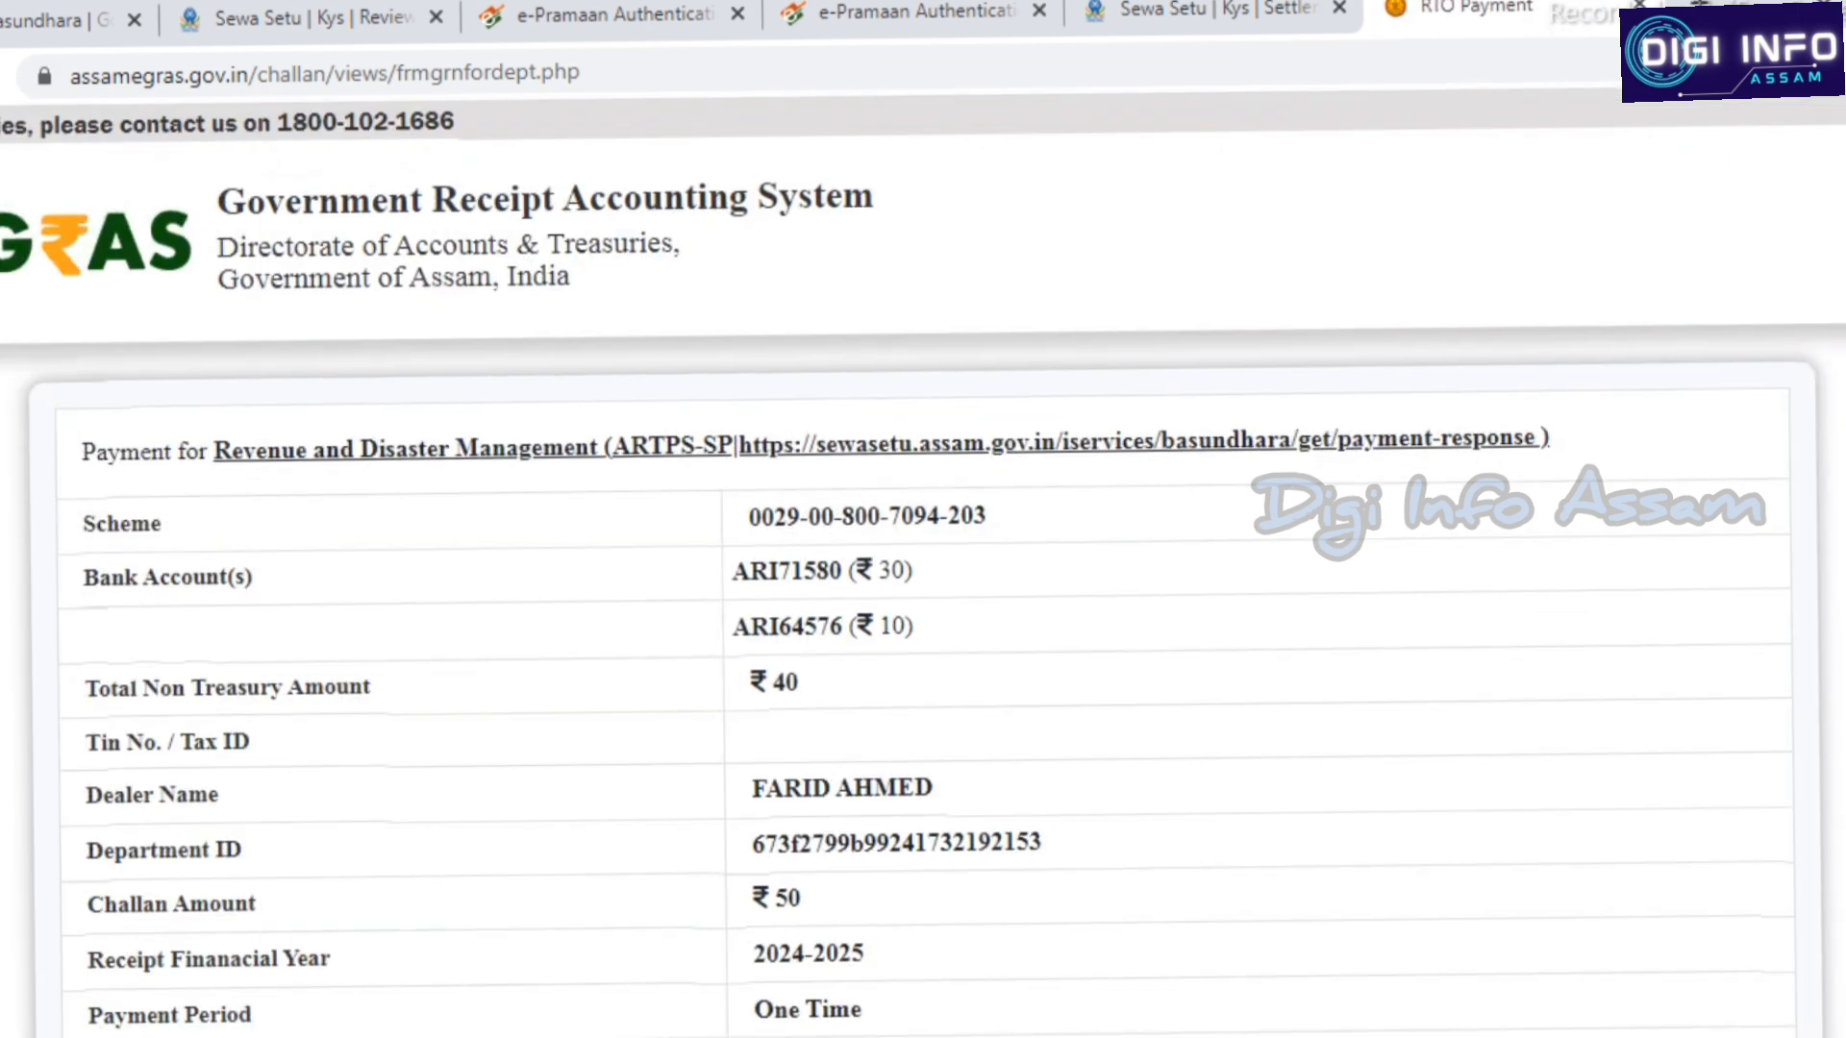
Set the payment mode to Payment Gateway with CANARA BANK PG (No Charges) as the bank
{"action": "scroll", "coordinate": [922, 576], "scroll_direction": "down", "scroll_amount": 5}
{"action": "scroll", "coordinate": [923, 577], "scroll_direction": "down", "scroll_amount": 1}
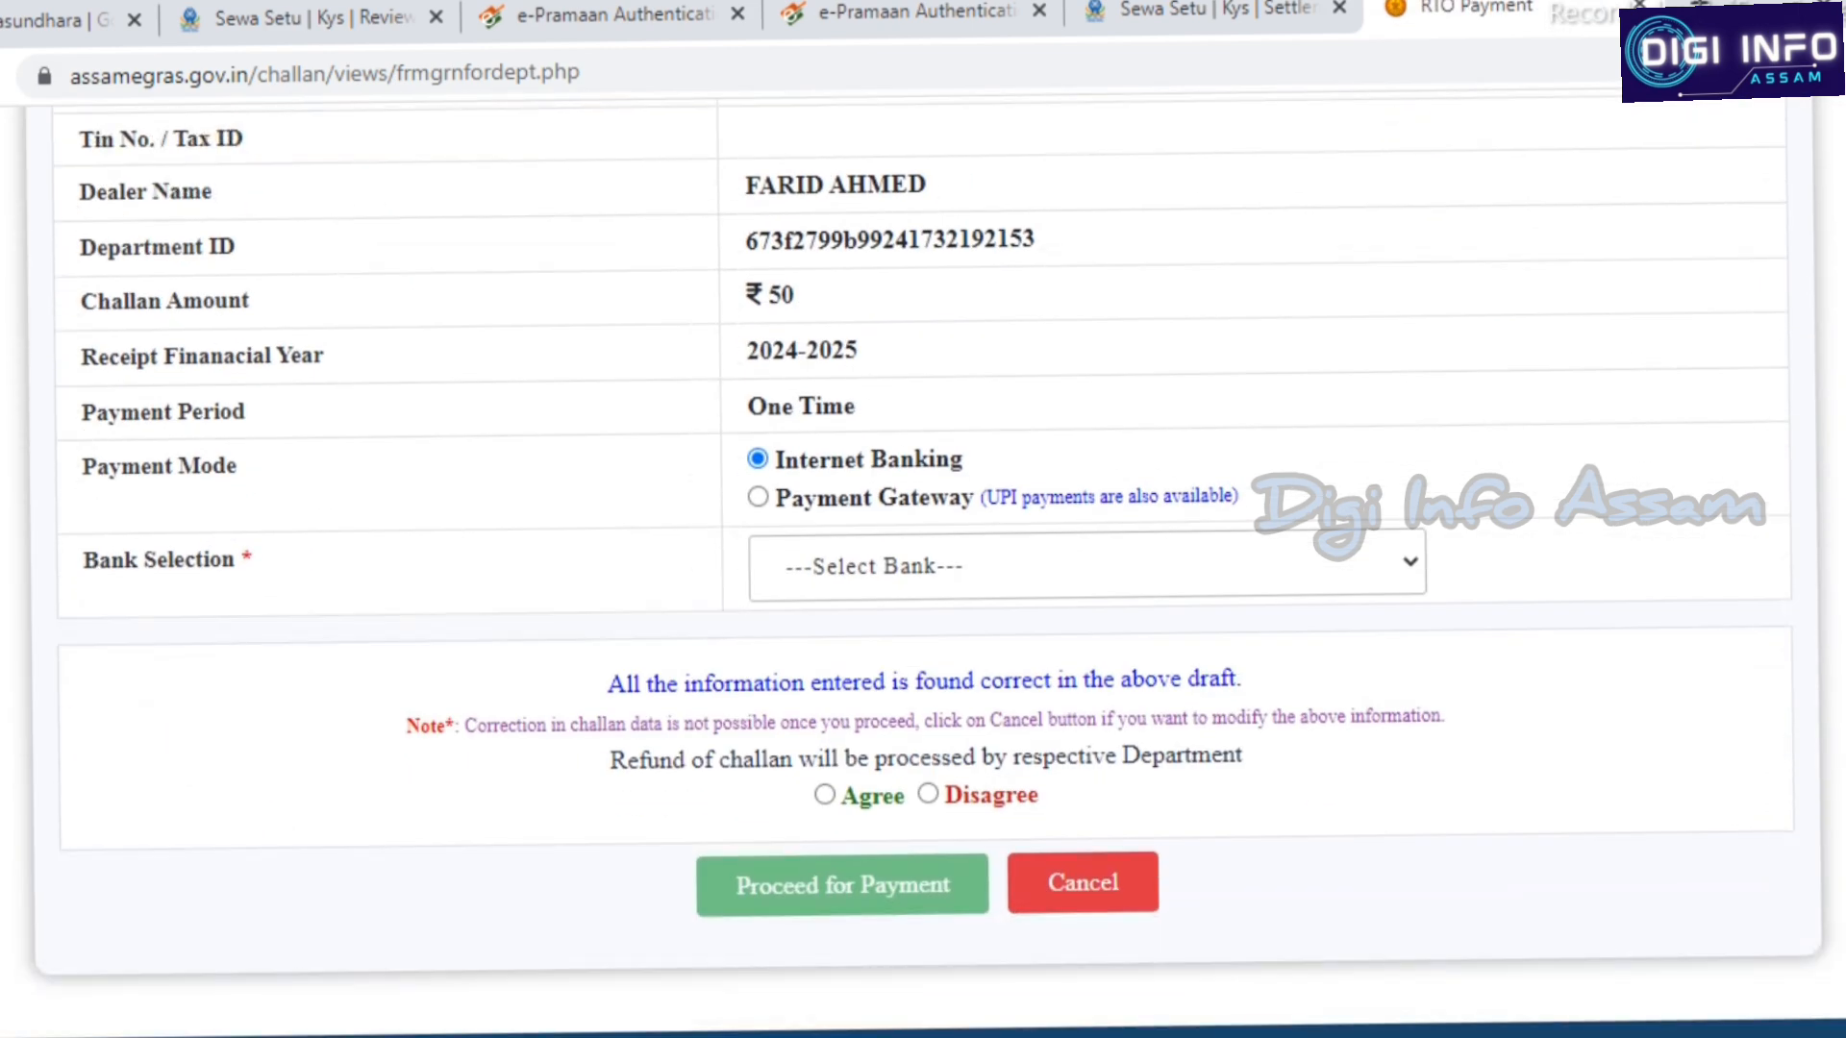
{"action": "left_click", "coordinate": [758, 497]}
{"action": "left_click", "coordinate": [1086, 566]}
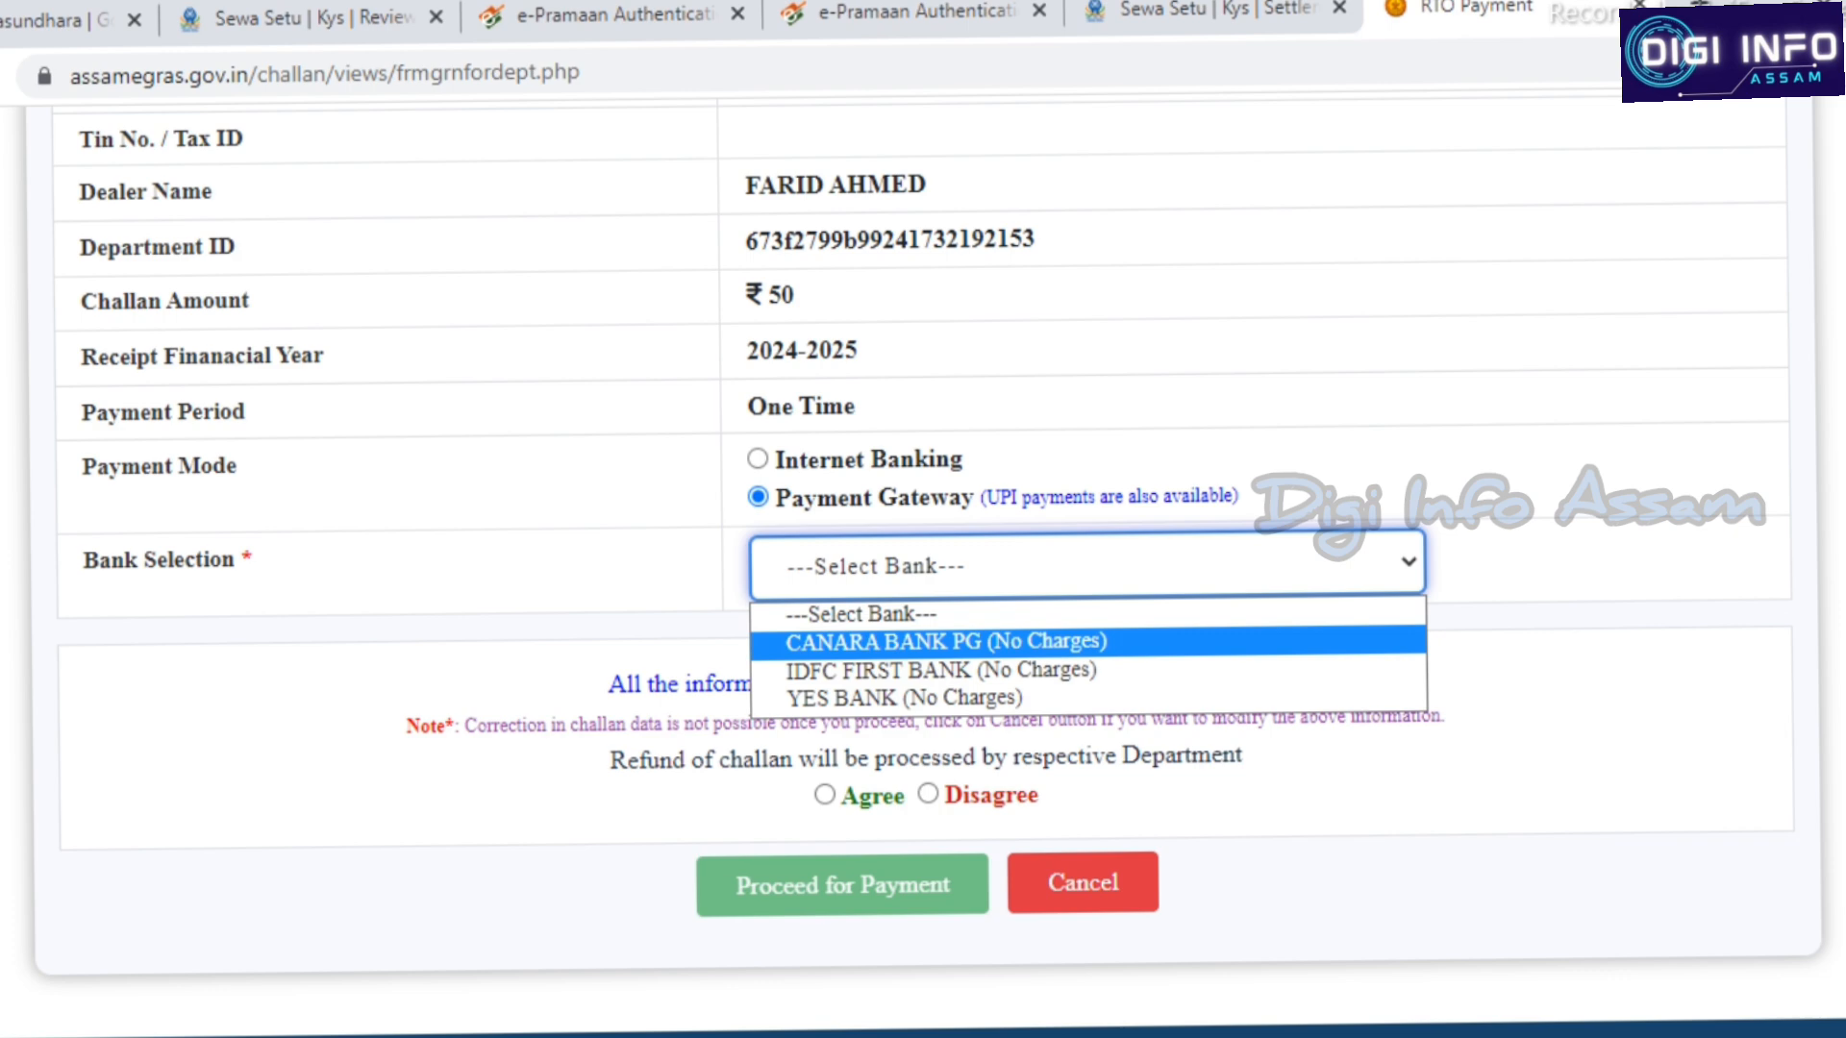
{"action": "left_click", "coordinate": [944, 641]}
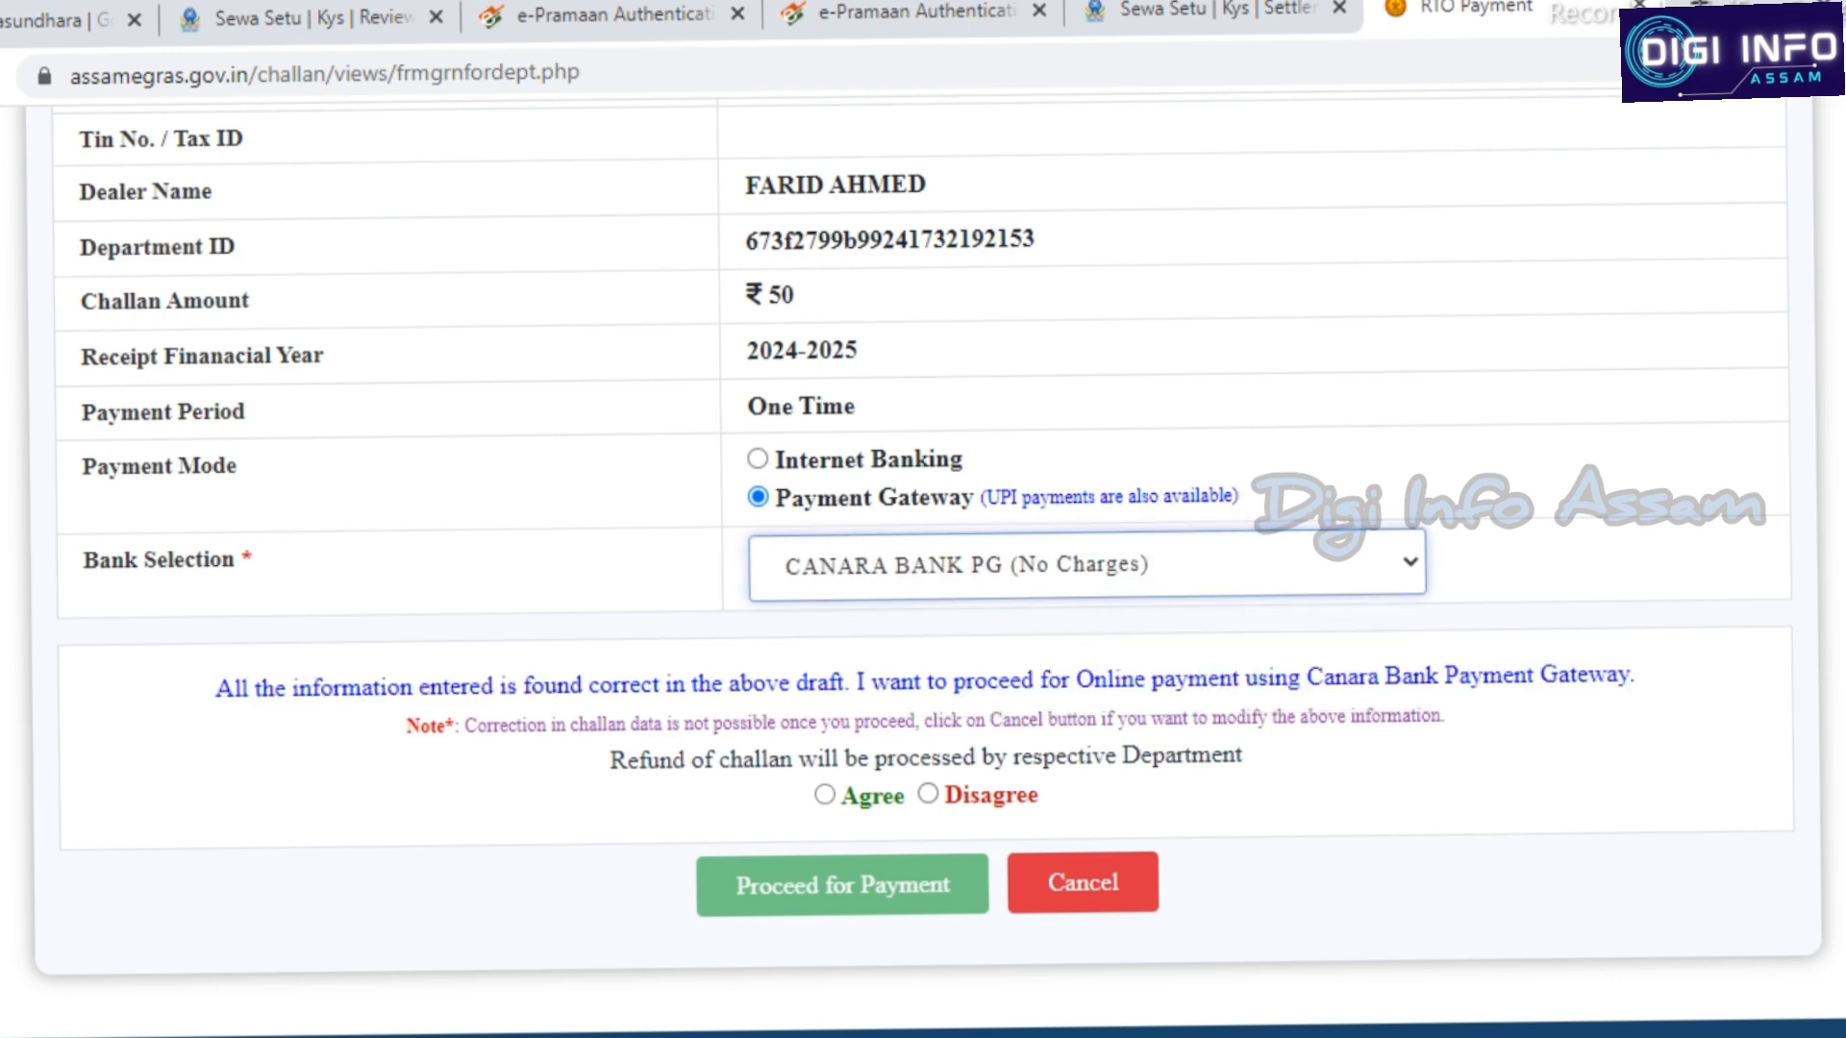
Agree to the challan refund terms, proceed for payment and acknowledge the GRN number notice
{"action": "left_click", "coordinate": [824, 795]}
{"action": "left_click", "coordinate": [842, 884]}
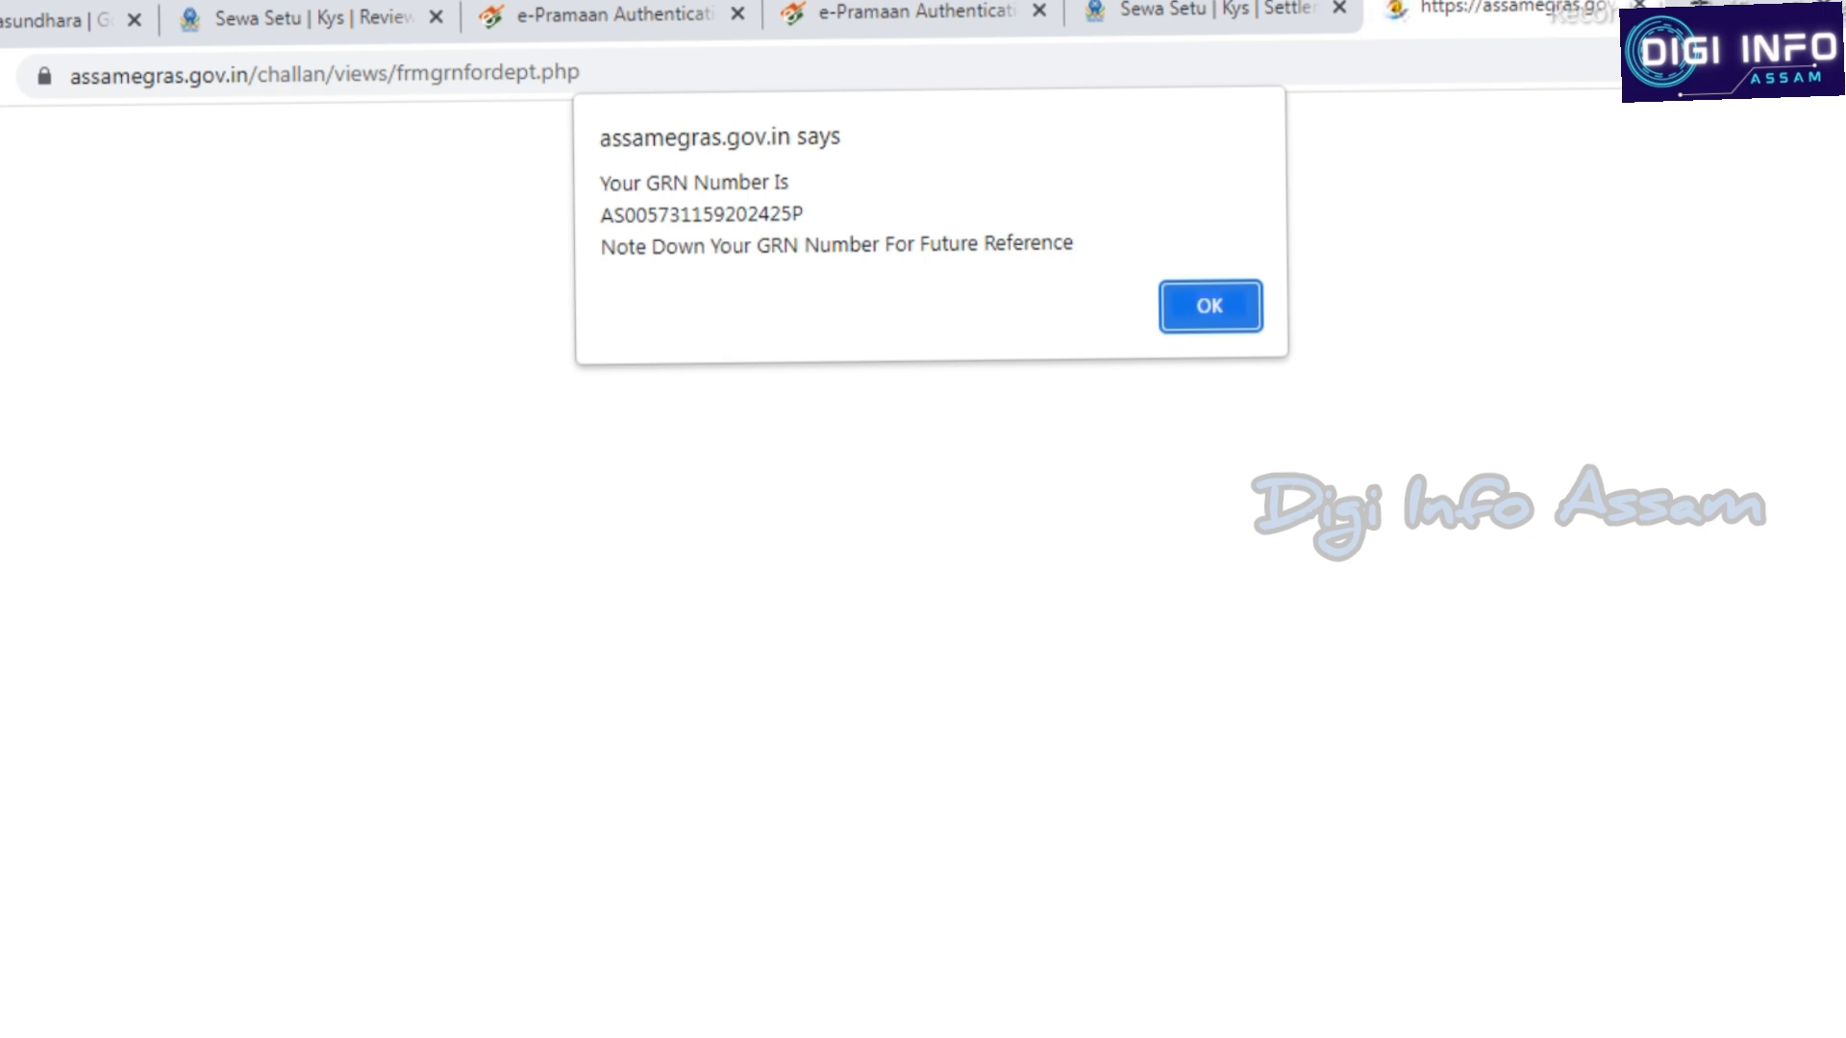
{"action": "left_click", "coordinate": [1197, 305]}
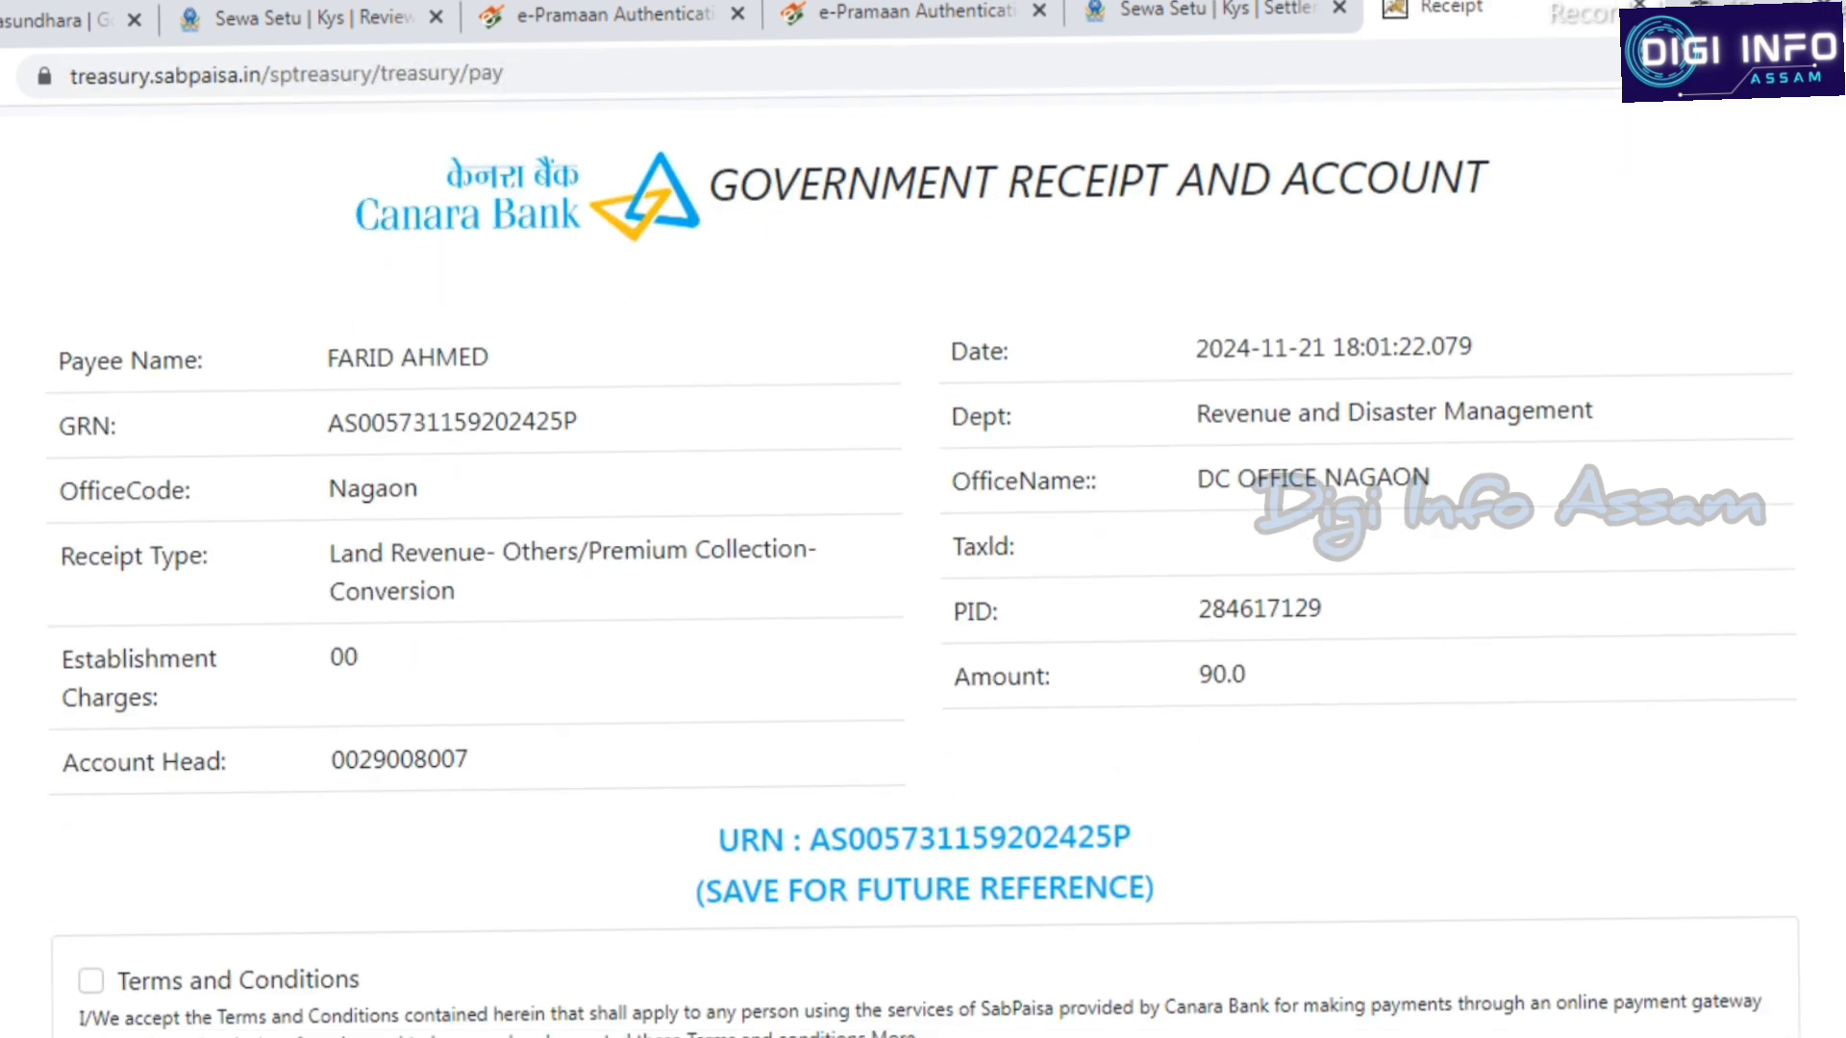
Accept the Canara Bank payment terms, choose Pay through UPI QR Code and generate the QR code for INR 90.00
{"action": "left_click", "coordinate": [92, 980]}
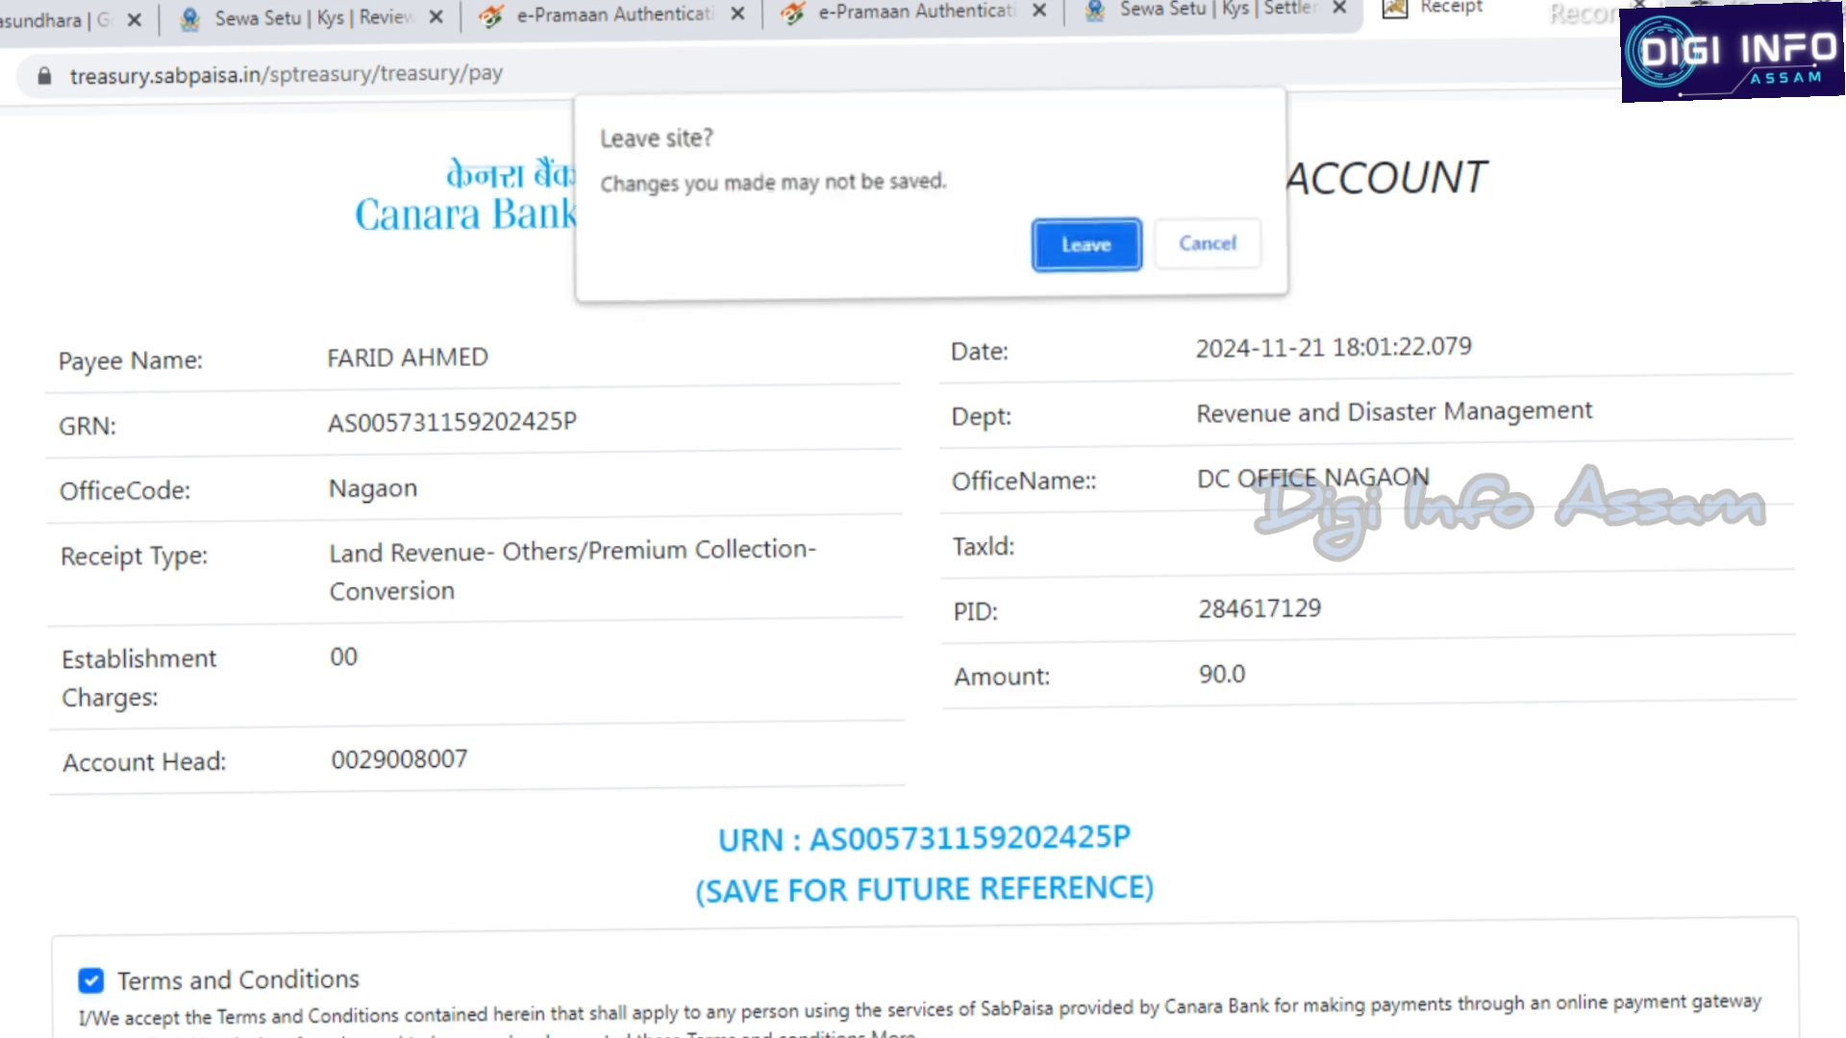
{"action": "key", "text": "Return"}
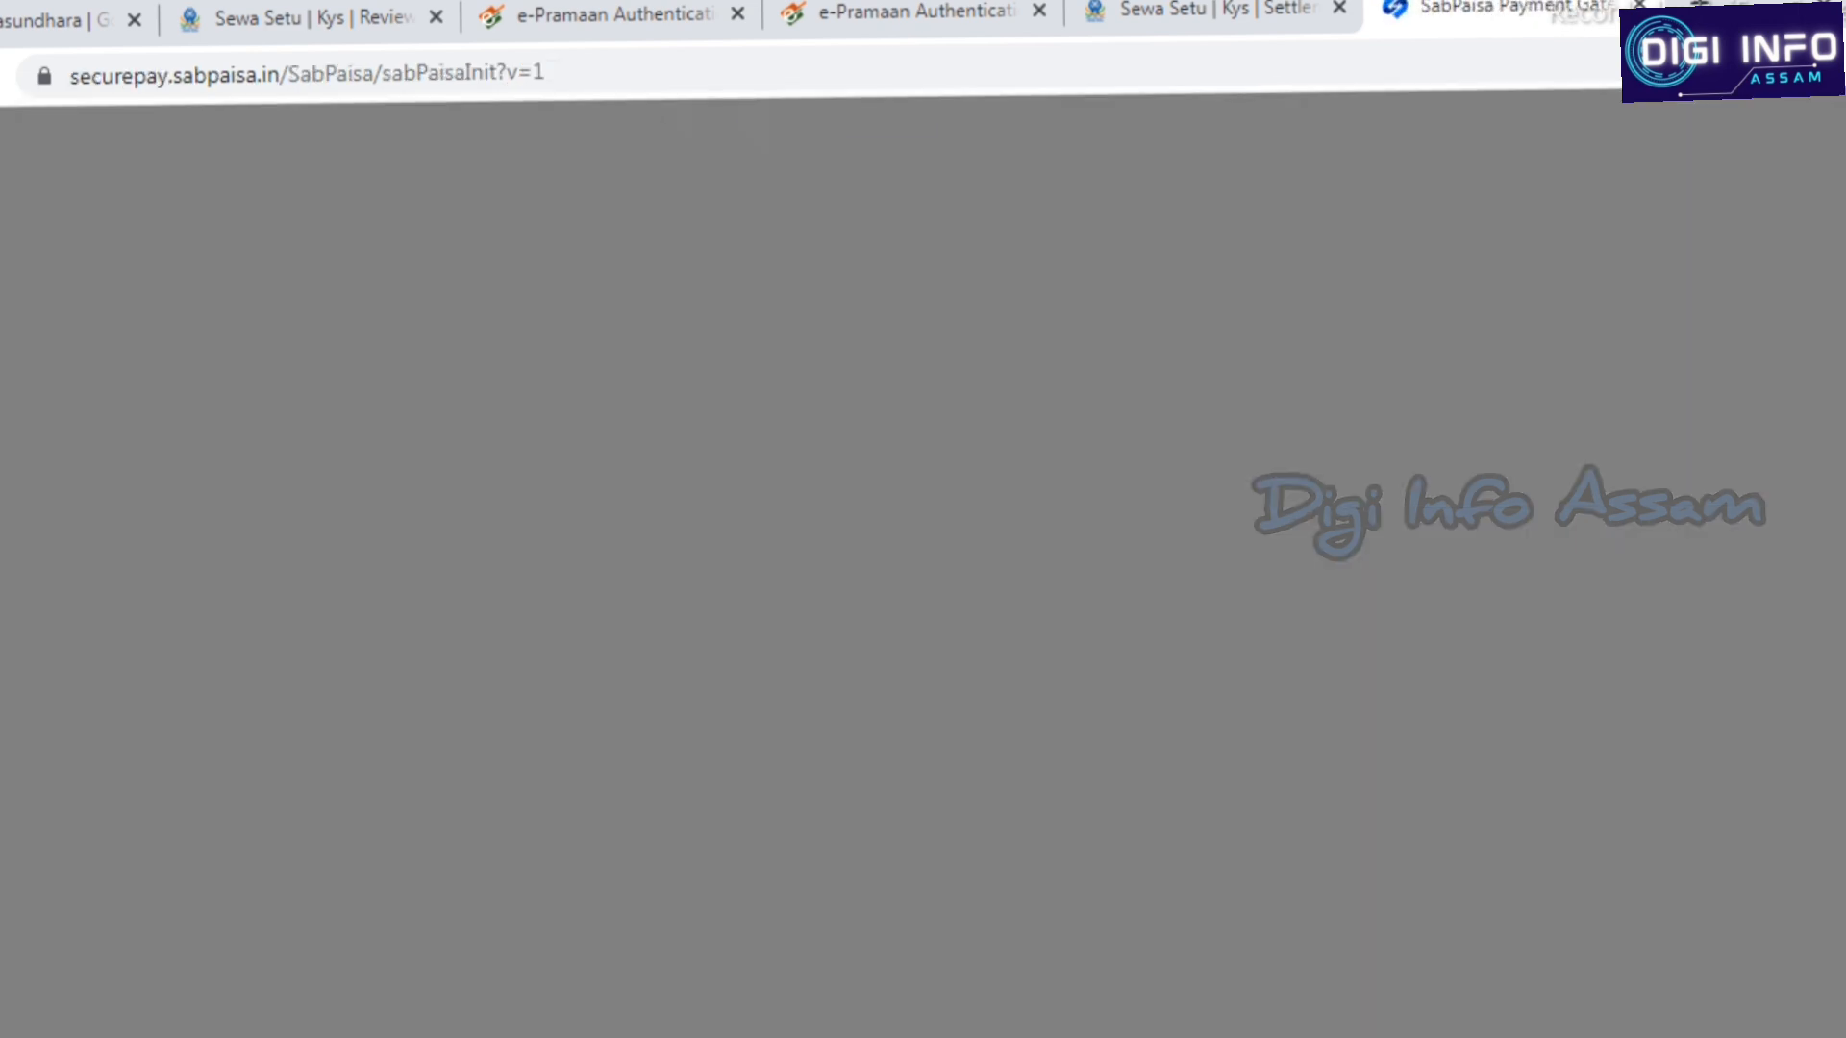
{"action": "scroll", "coordinate": [928, 565], "scroll_direction": "down", "scroll_amount": 1}
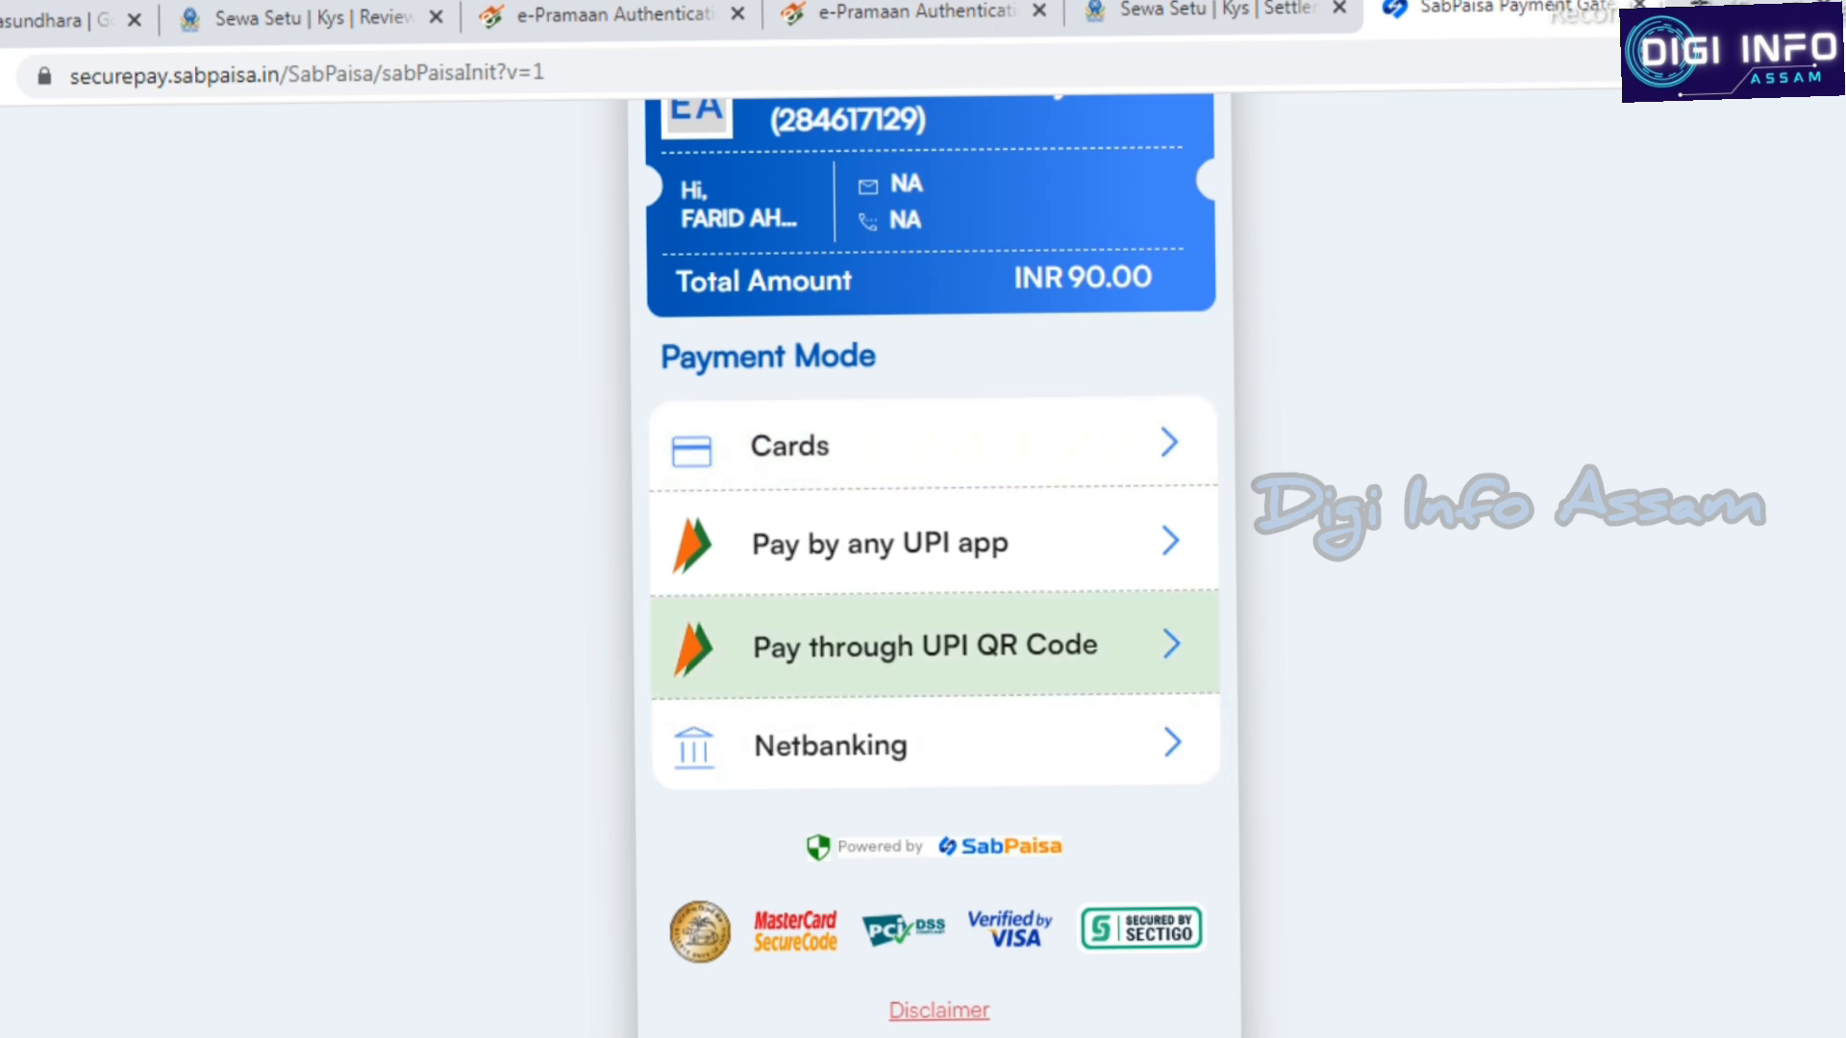
{"action": "left_click", "coordinate": [923, 644]}
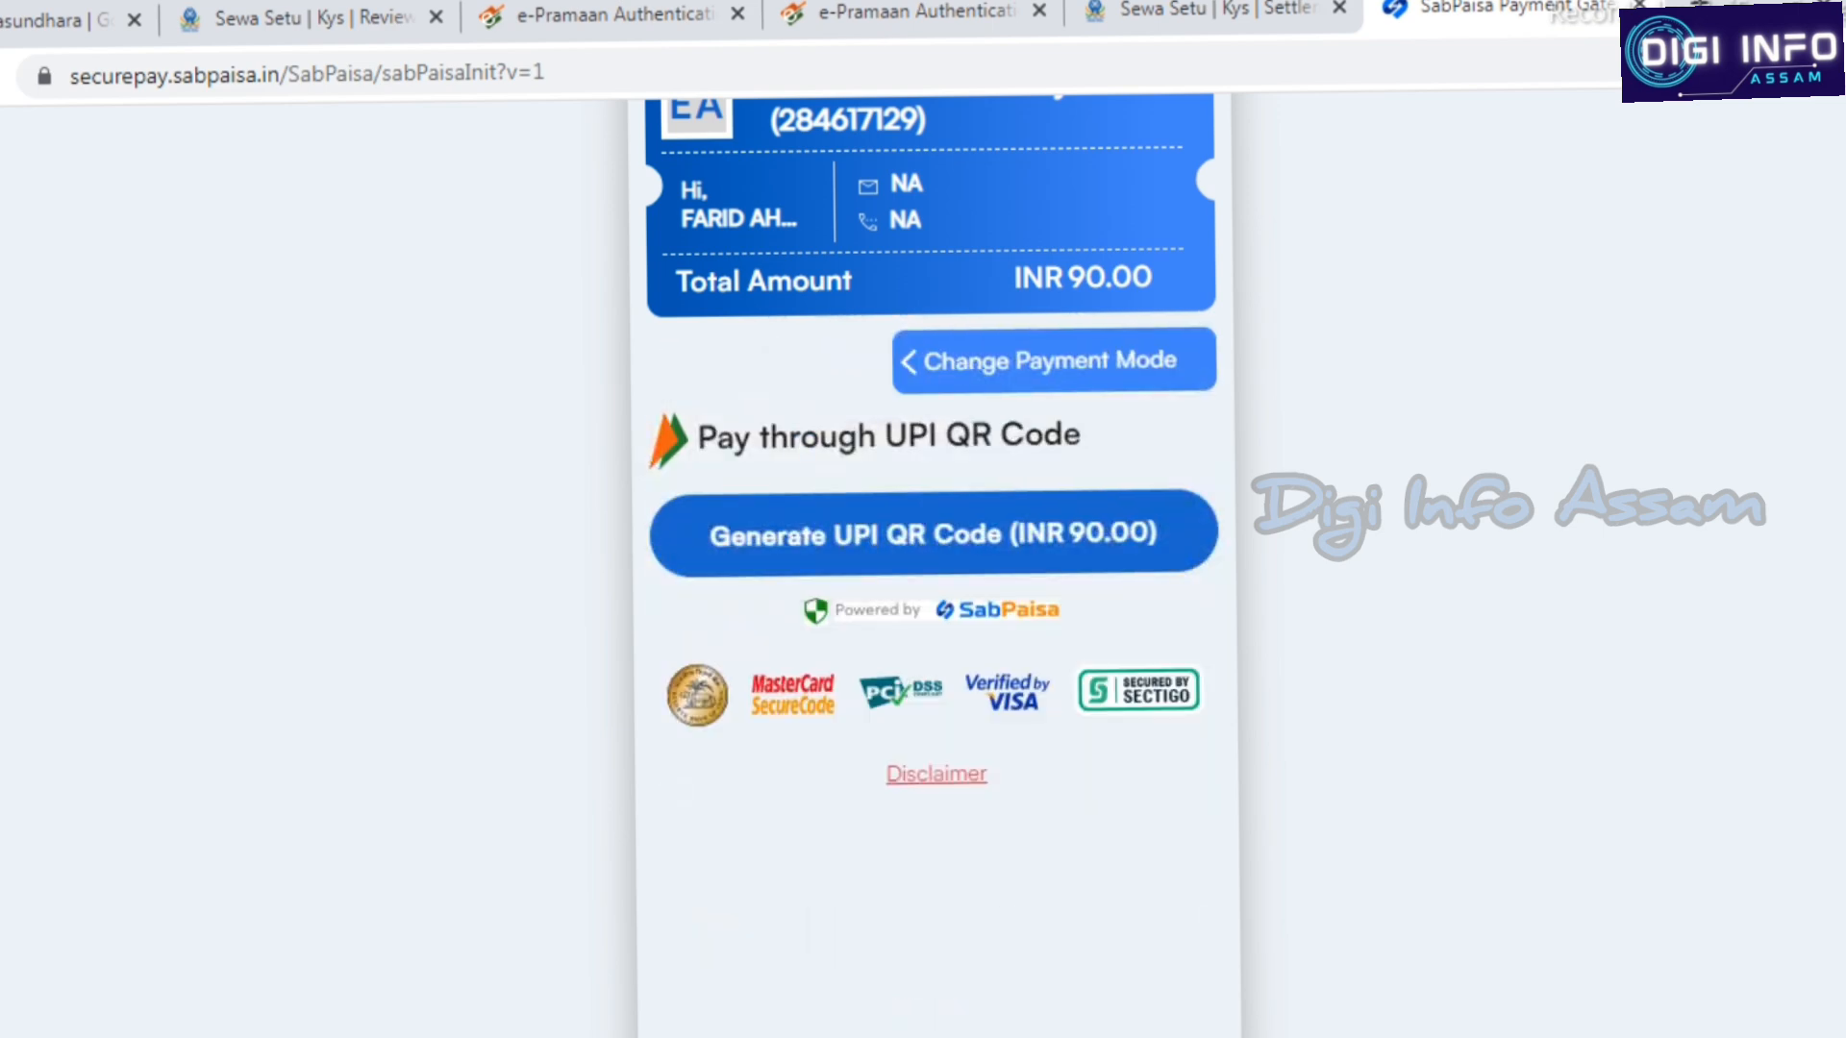
{"action": "left_click", "coordinate": [933, 535]}
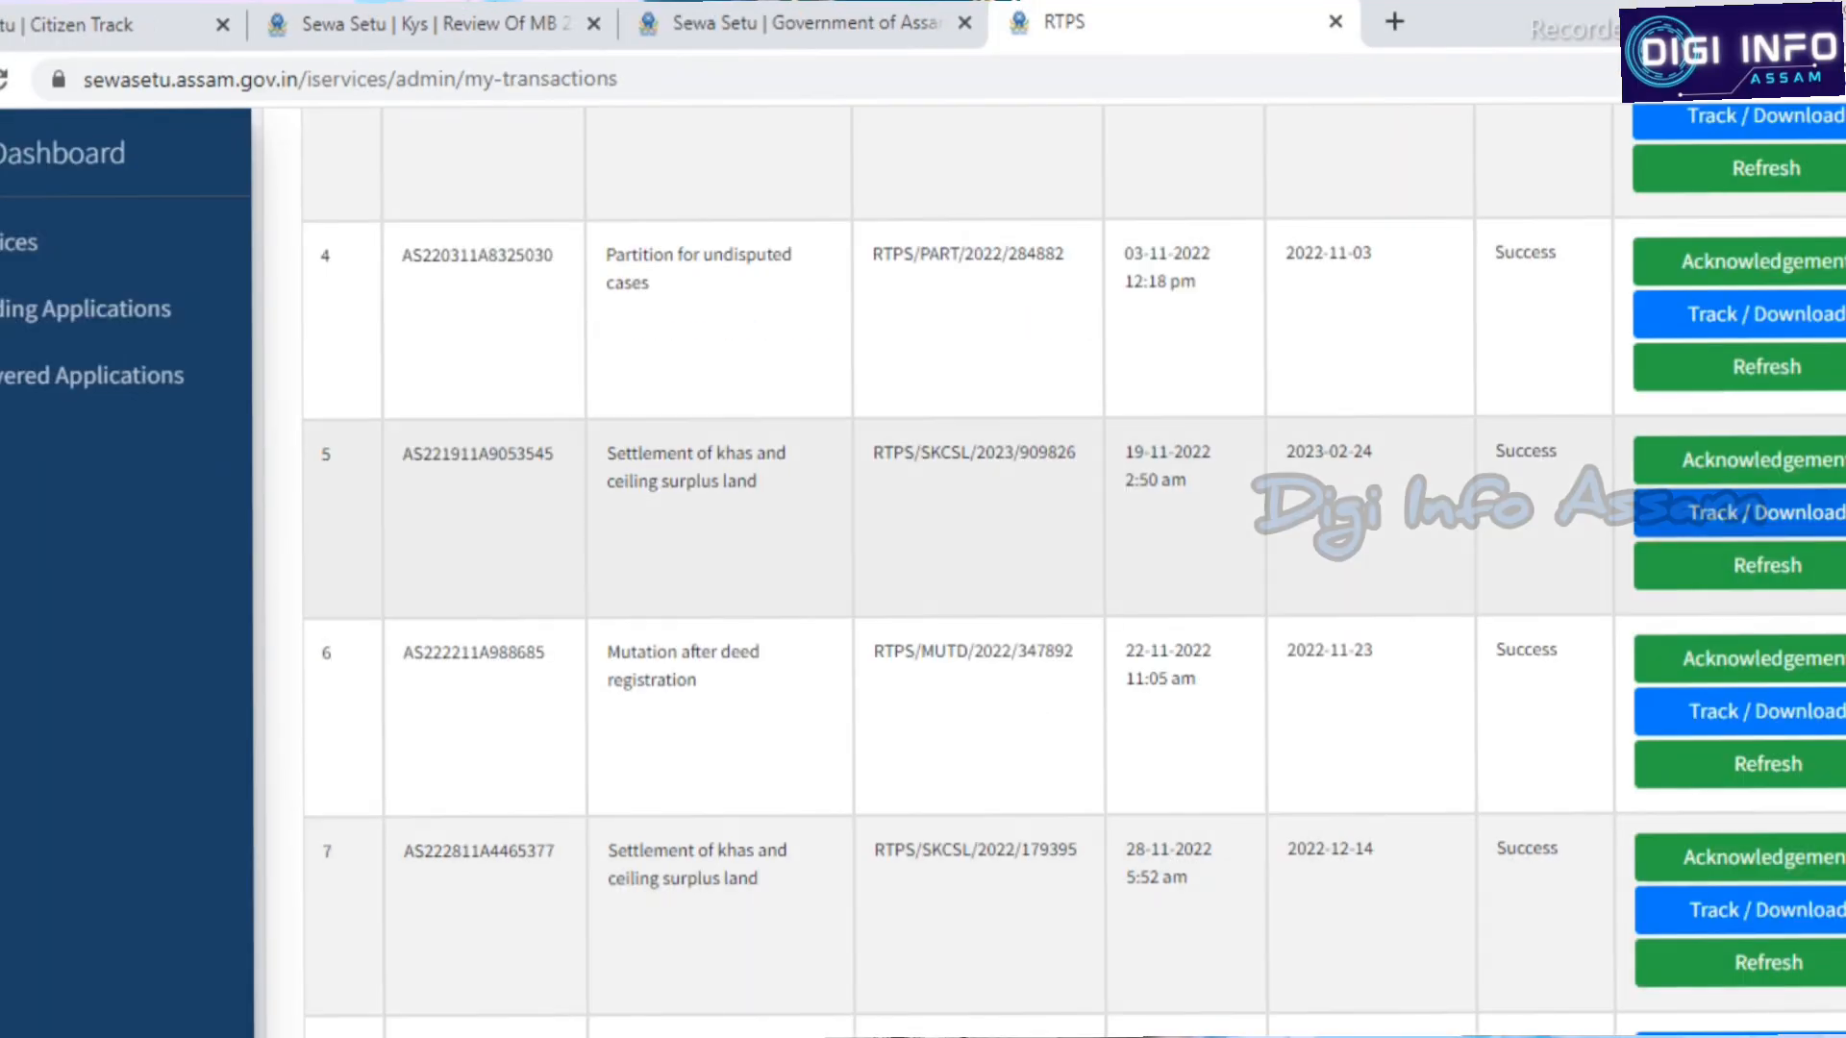
Track the Settlement of khas and ceiling surplus land application dated 19-11-2022 and seek a review for it
{"action": "left_click", "coordinate": [1767, 512]}
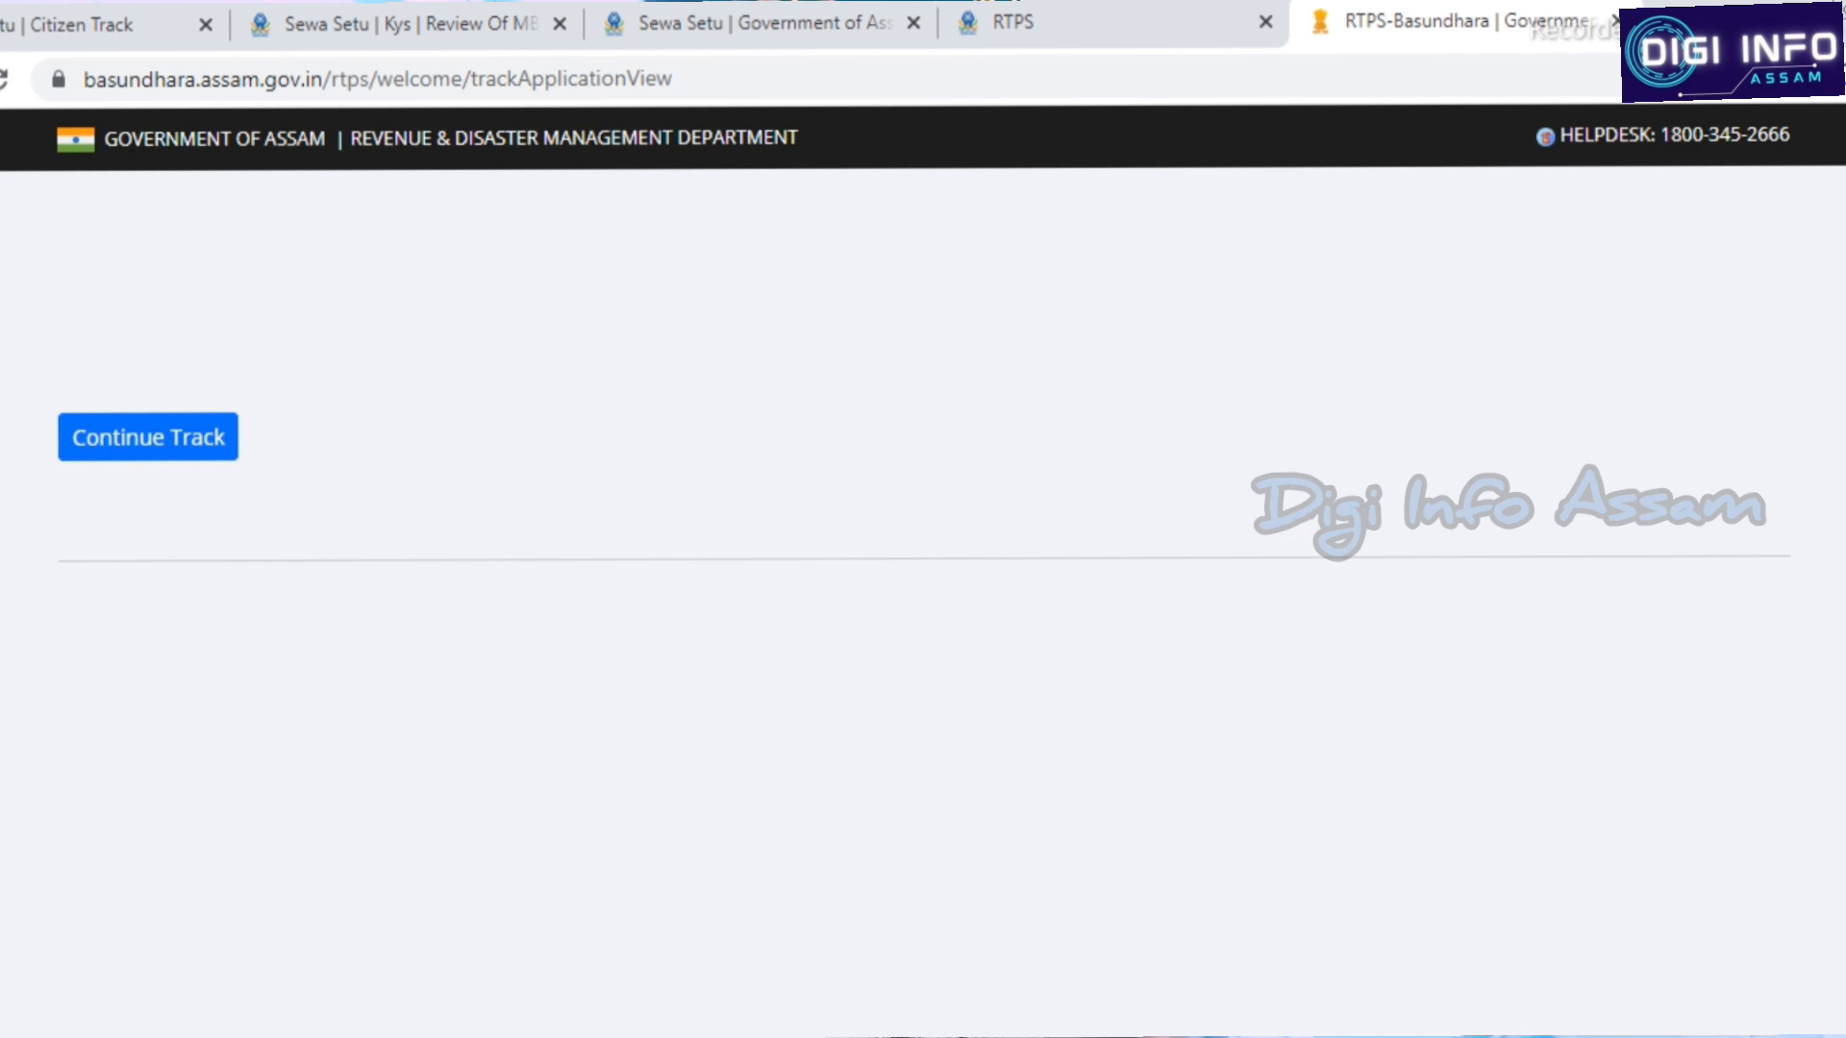
{"action": "left_click", "coordinate": [148, 438]}
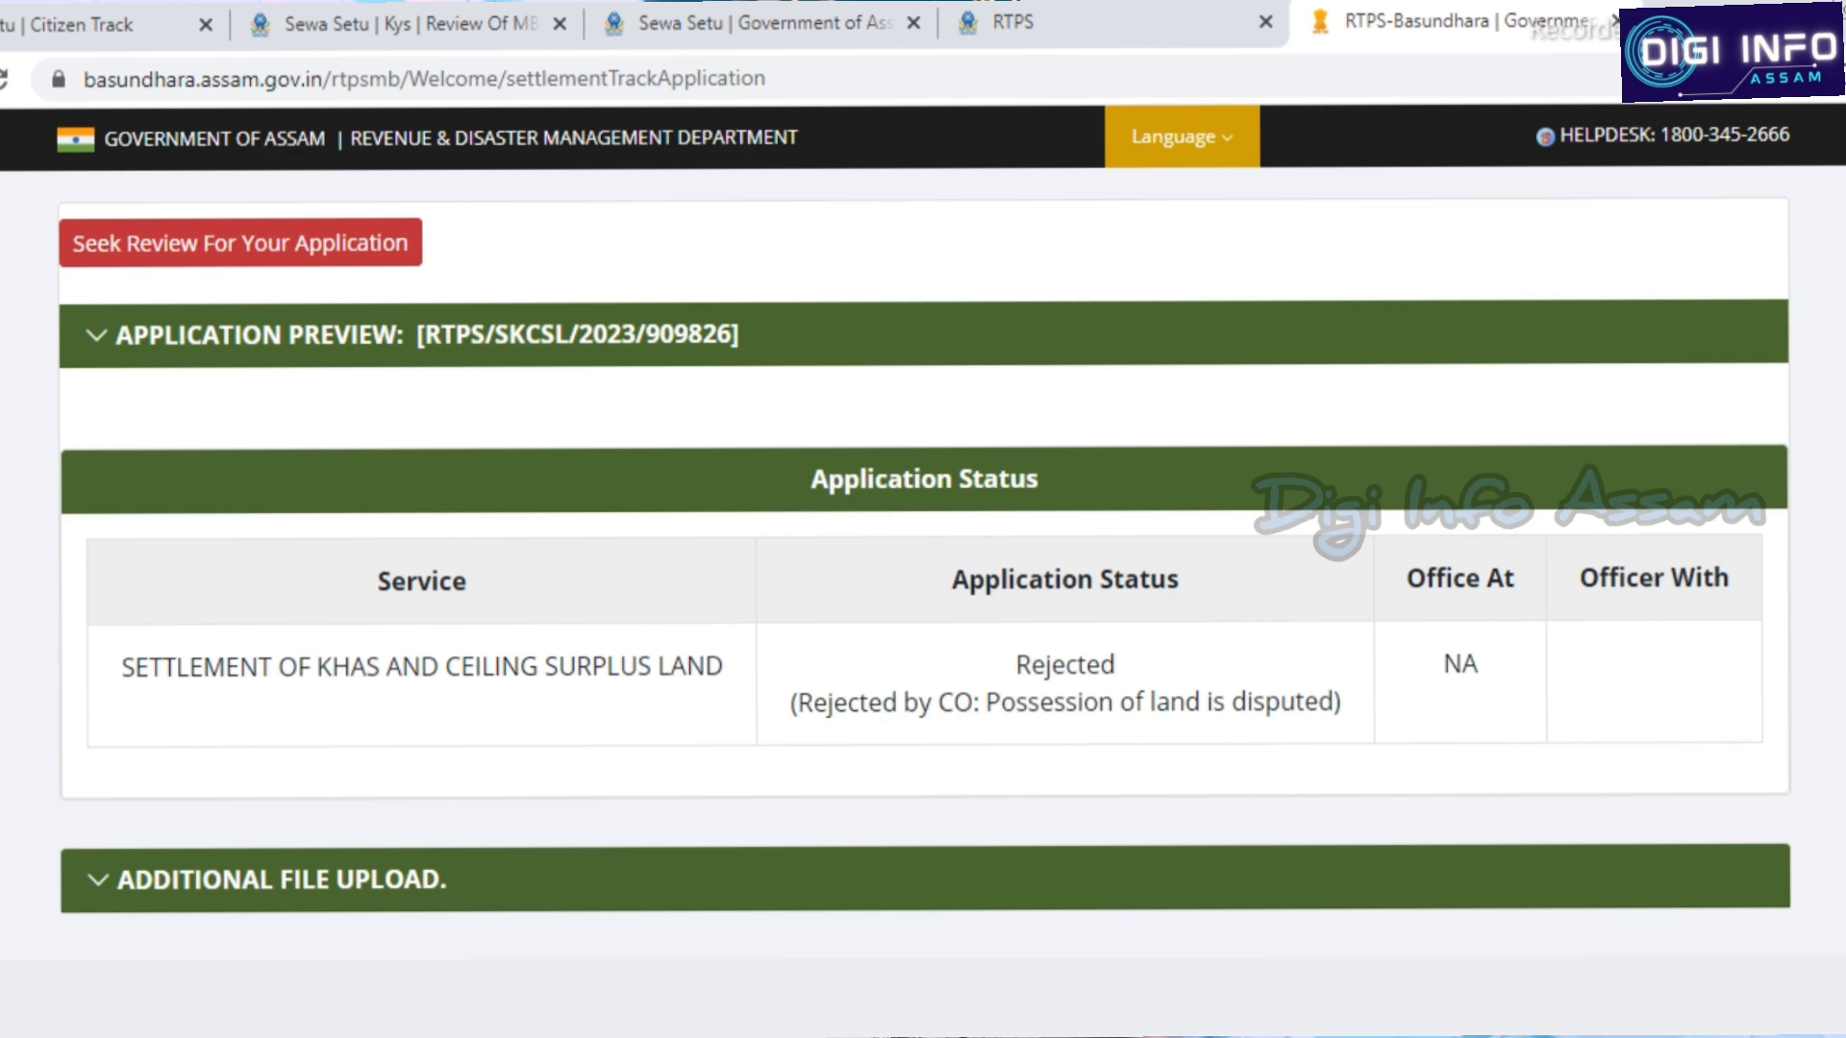
{"action": "left_click", "coordinate": [240, 242]}
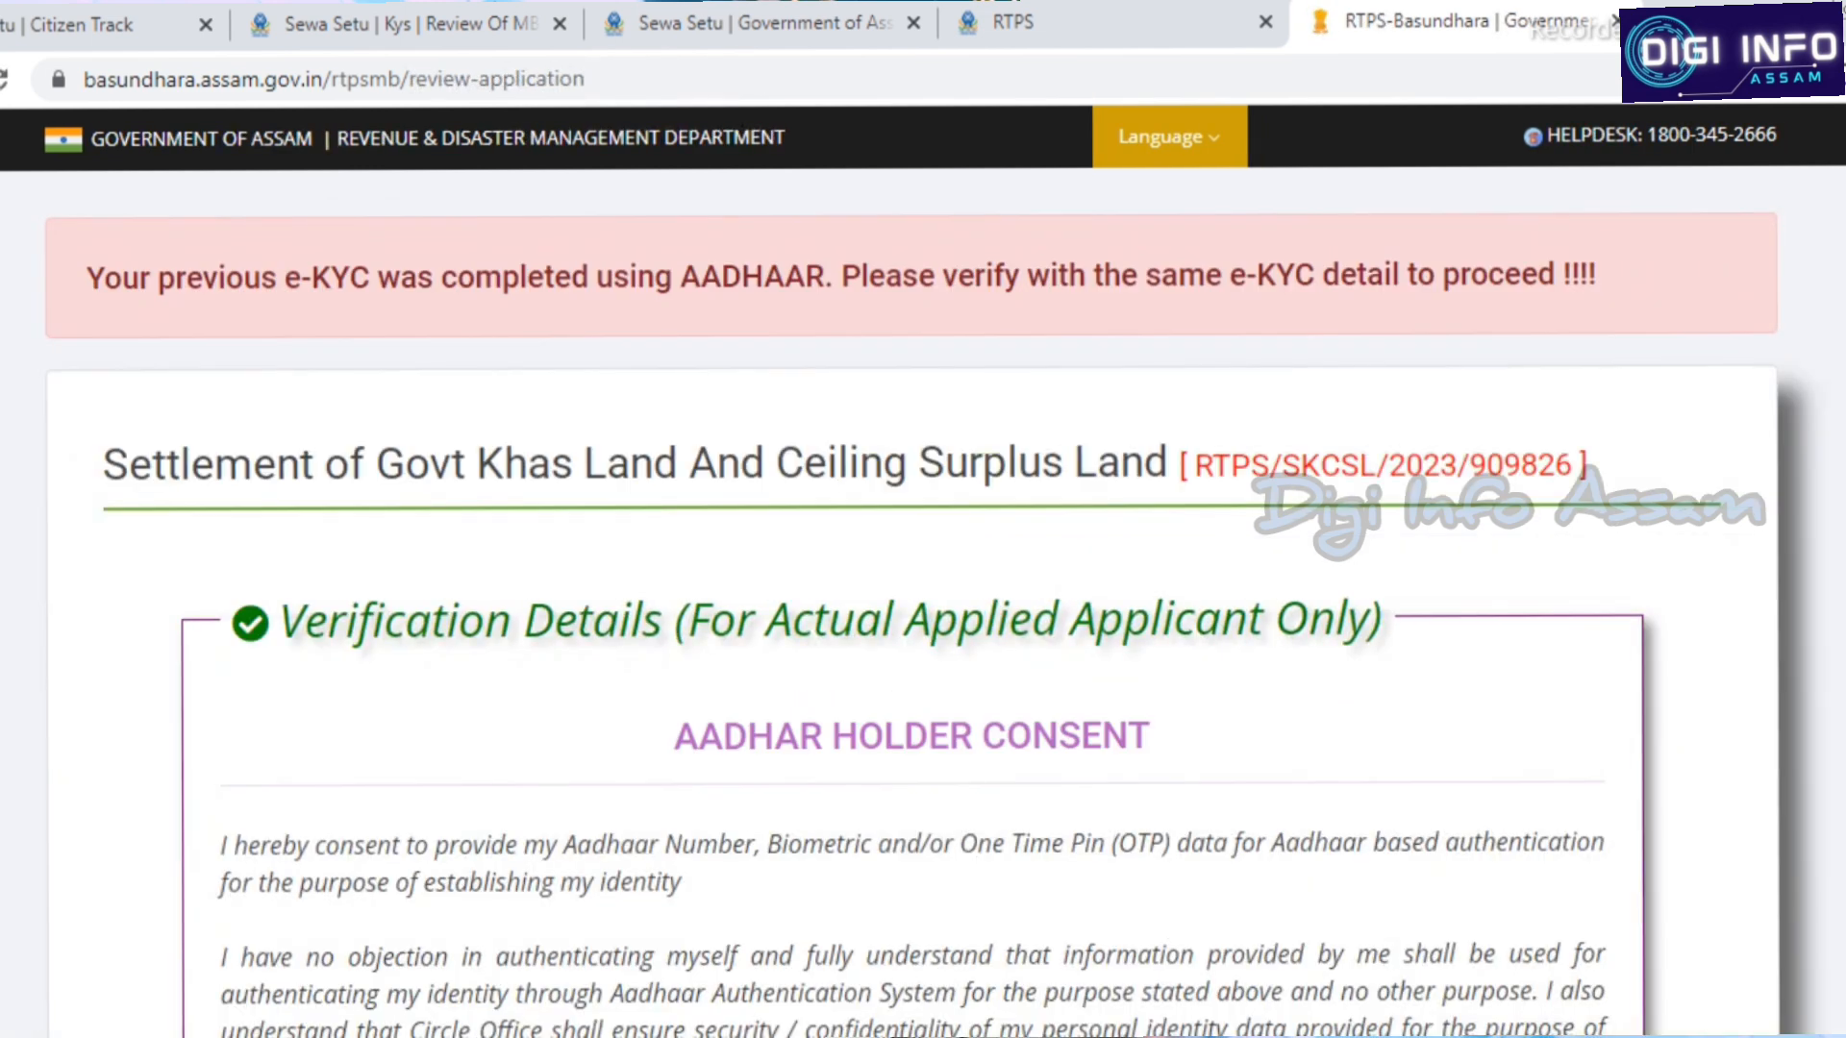
Accept the Aadhaar holder consent declaration and open the Aadhaar number field for entry
{"action": "scroll", "coordinate": [922, 577], "scroll_direction": "down", "scroll_amount": 5}
{"action": "left_click", "coordinate": [231, 612]}
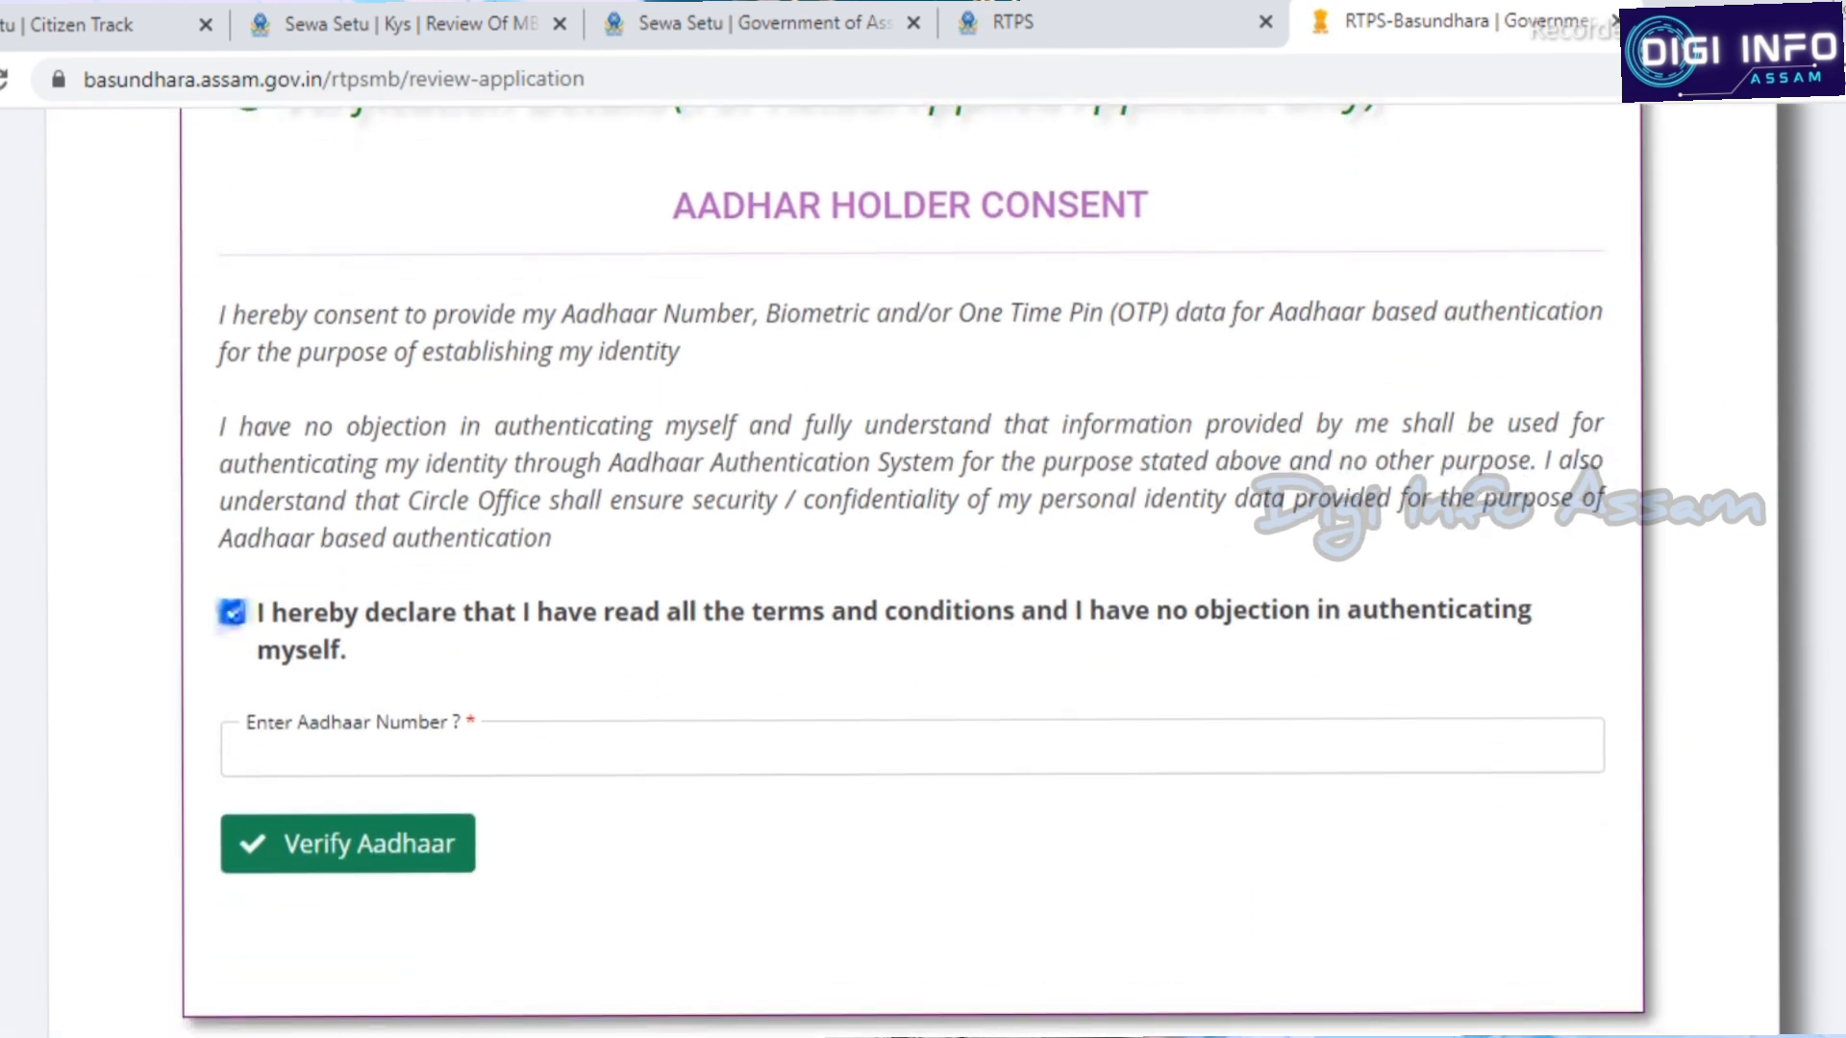
{"action": "left_click", "coordinate": [481, 748]}
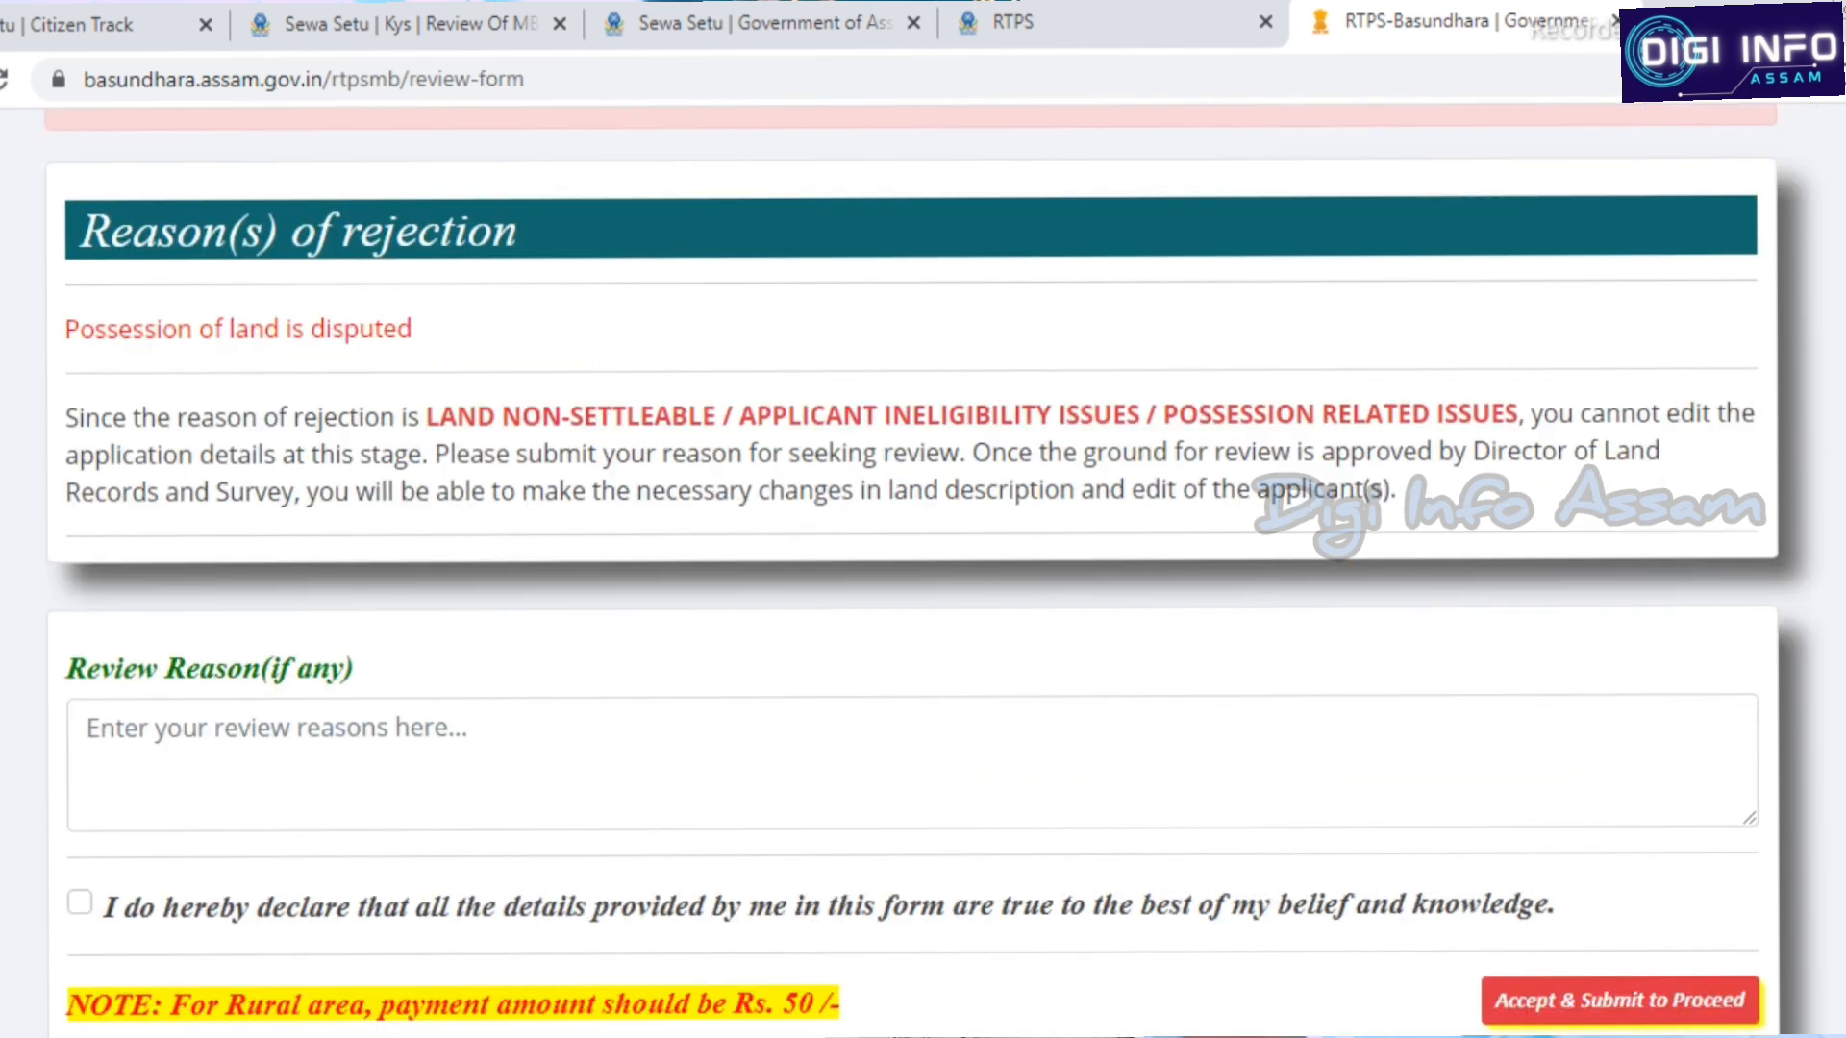
Accept the declaration that all details are true and try to submit the review form without a review reason
{"action": "left_click", "coordinate": [80, 903]}
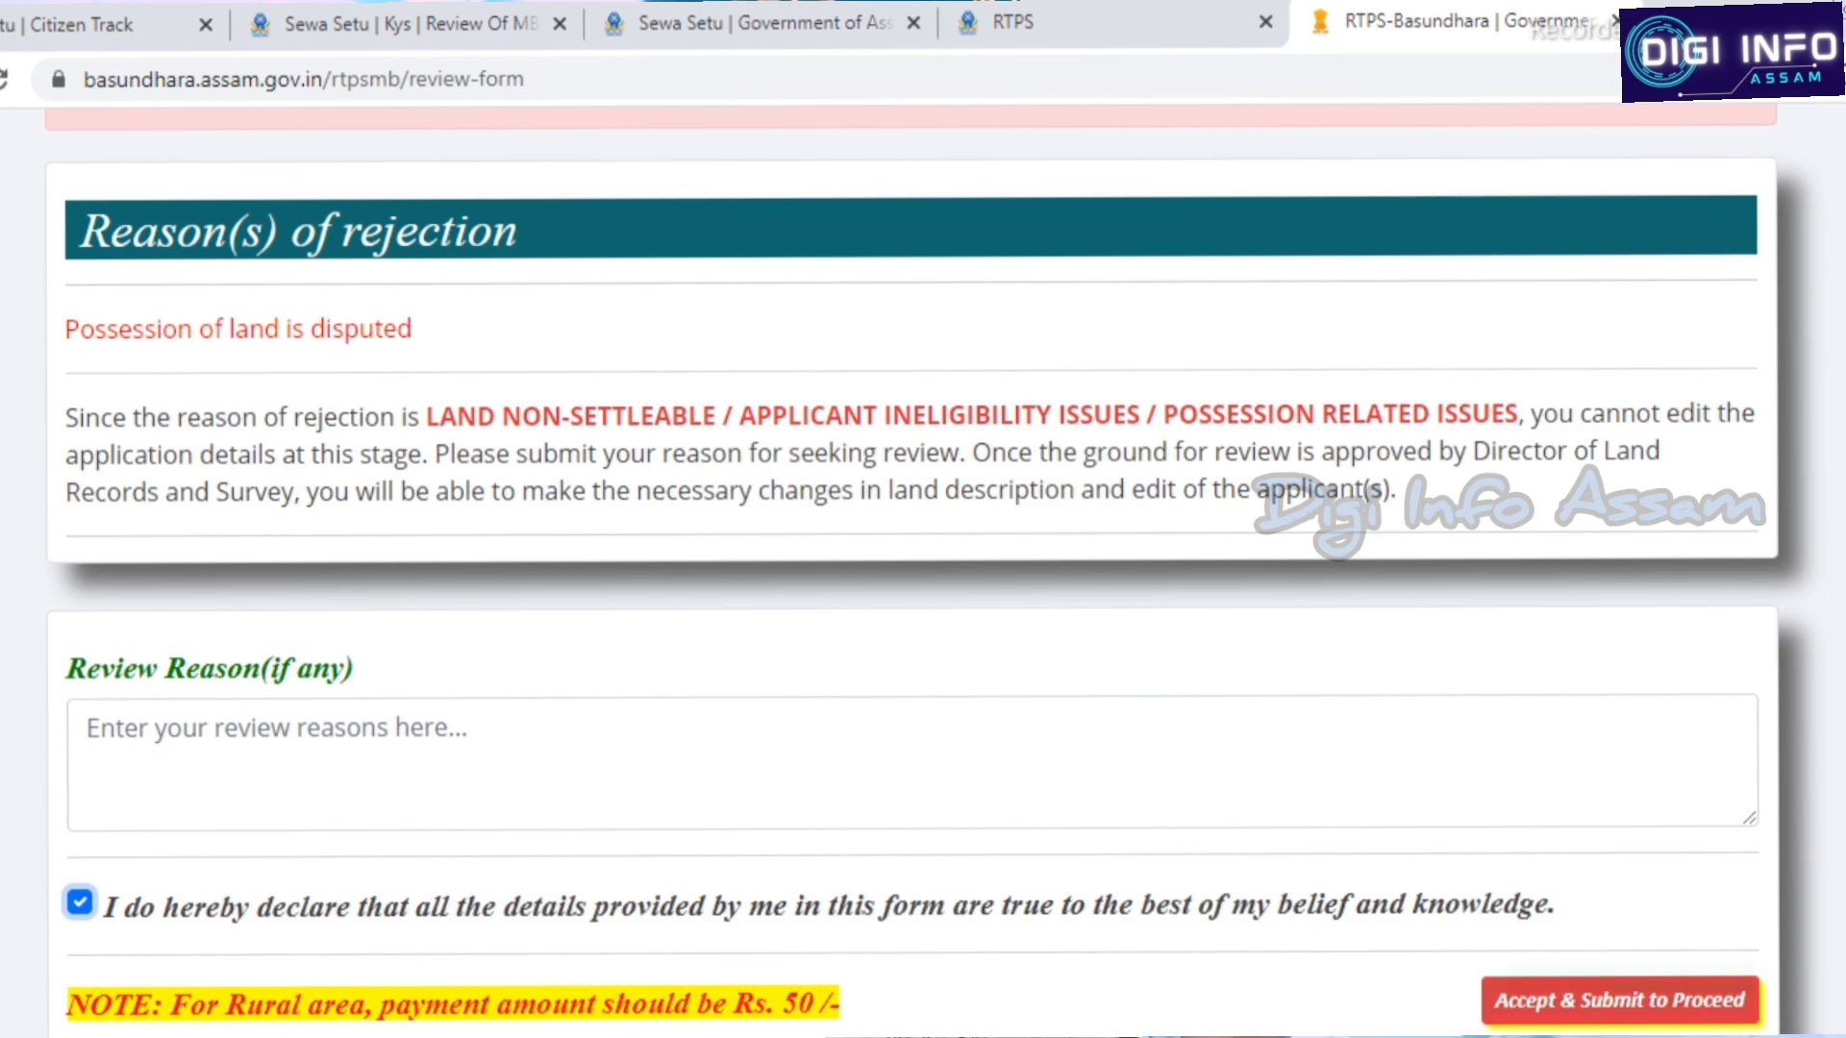
{"action": "left_click", "coordinate": [1619, 1000]}
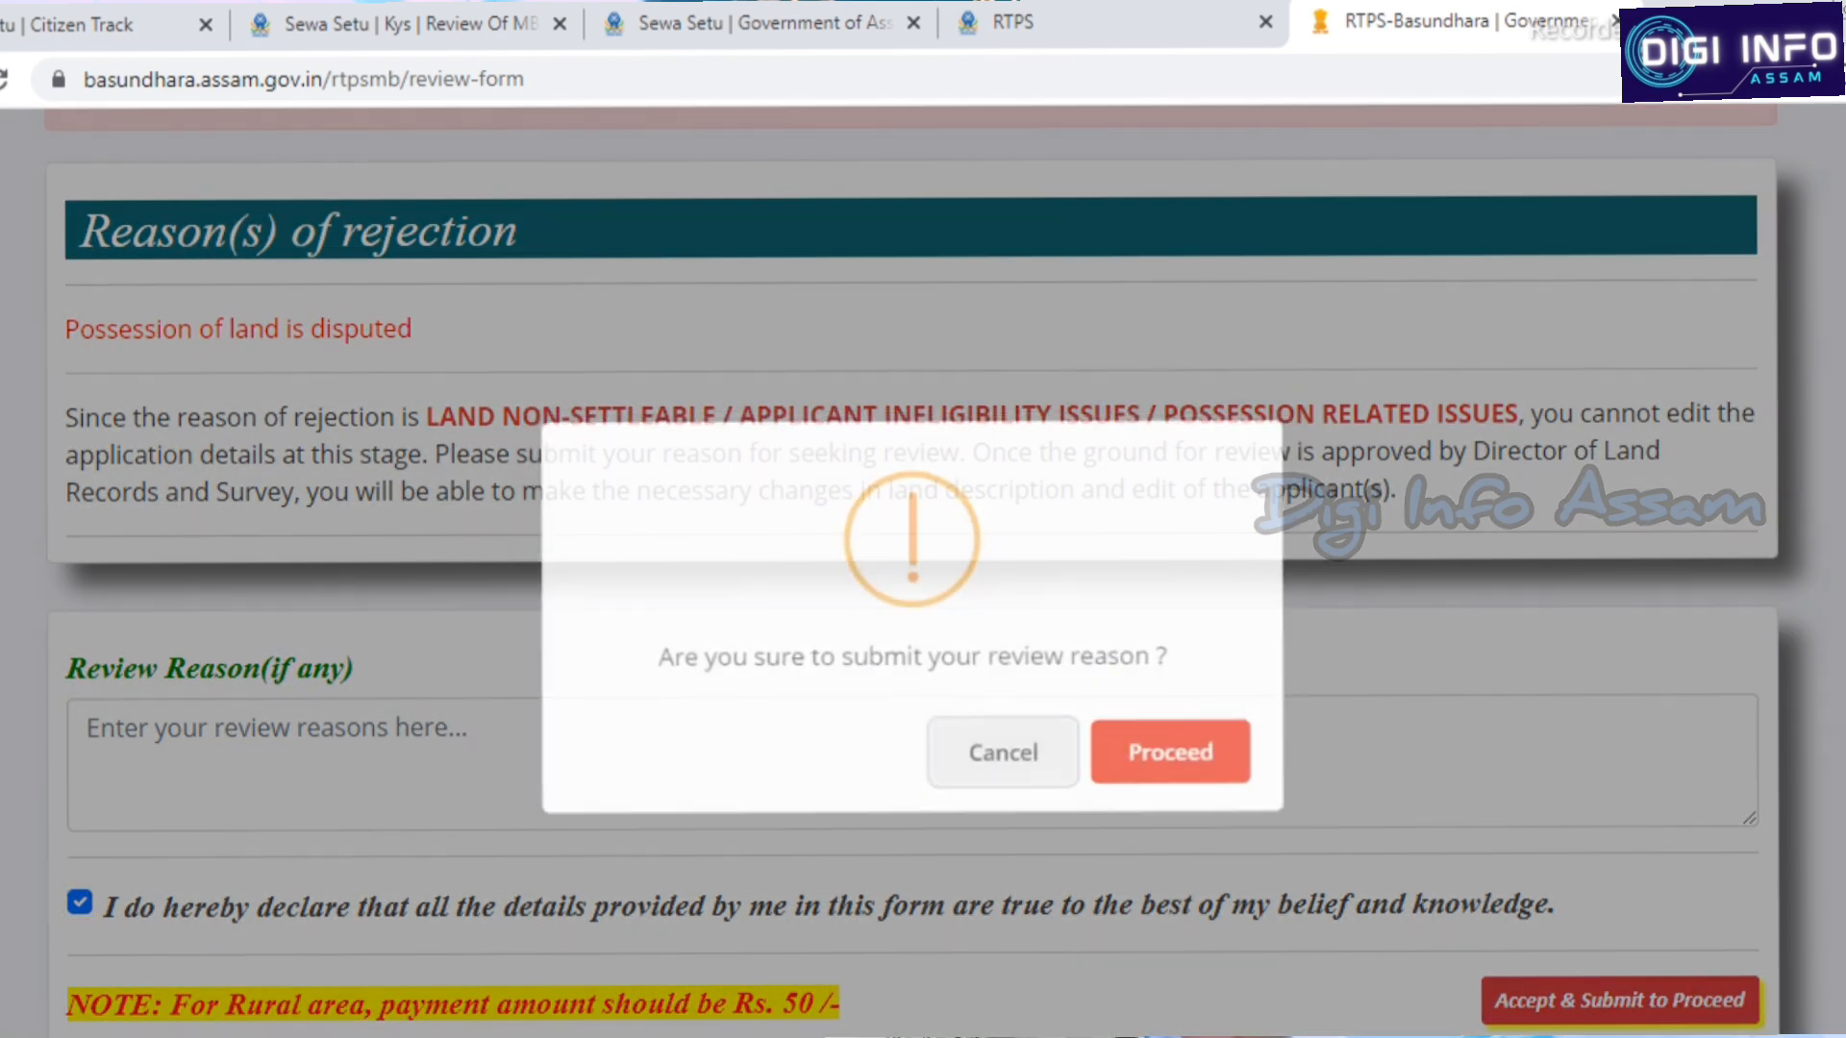
{"action": "left_click", "coordinate": [1170, 752]}
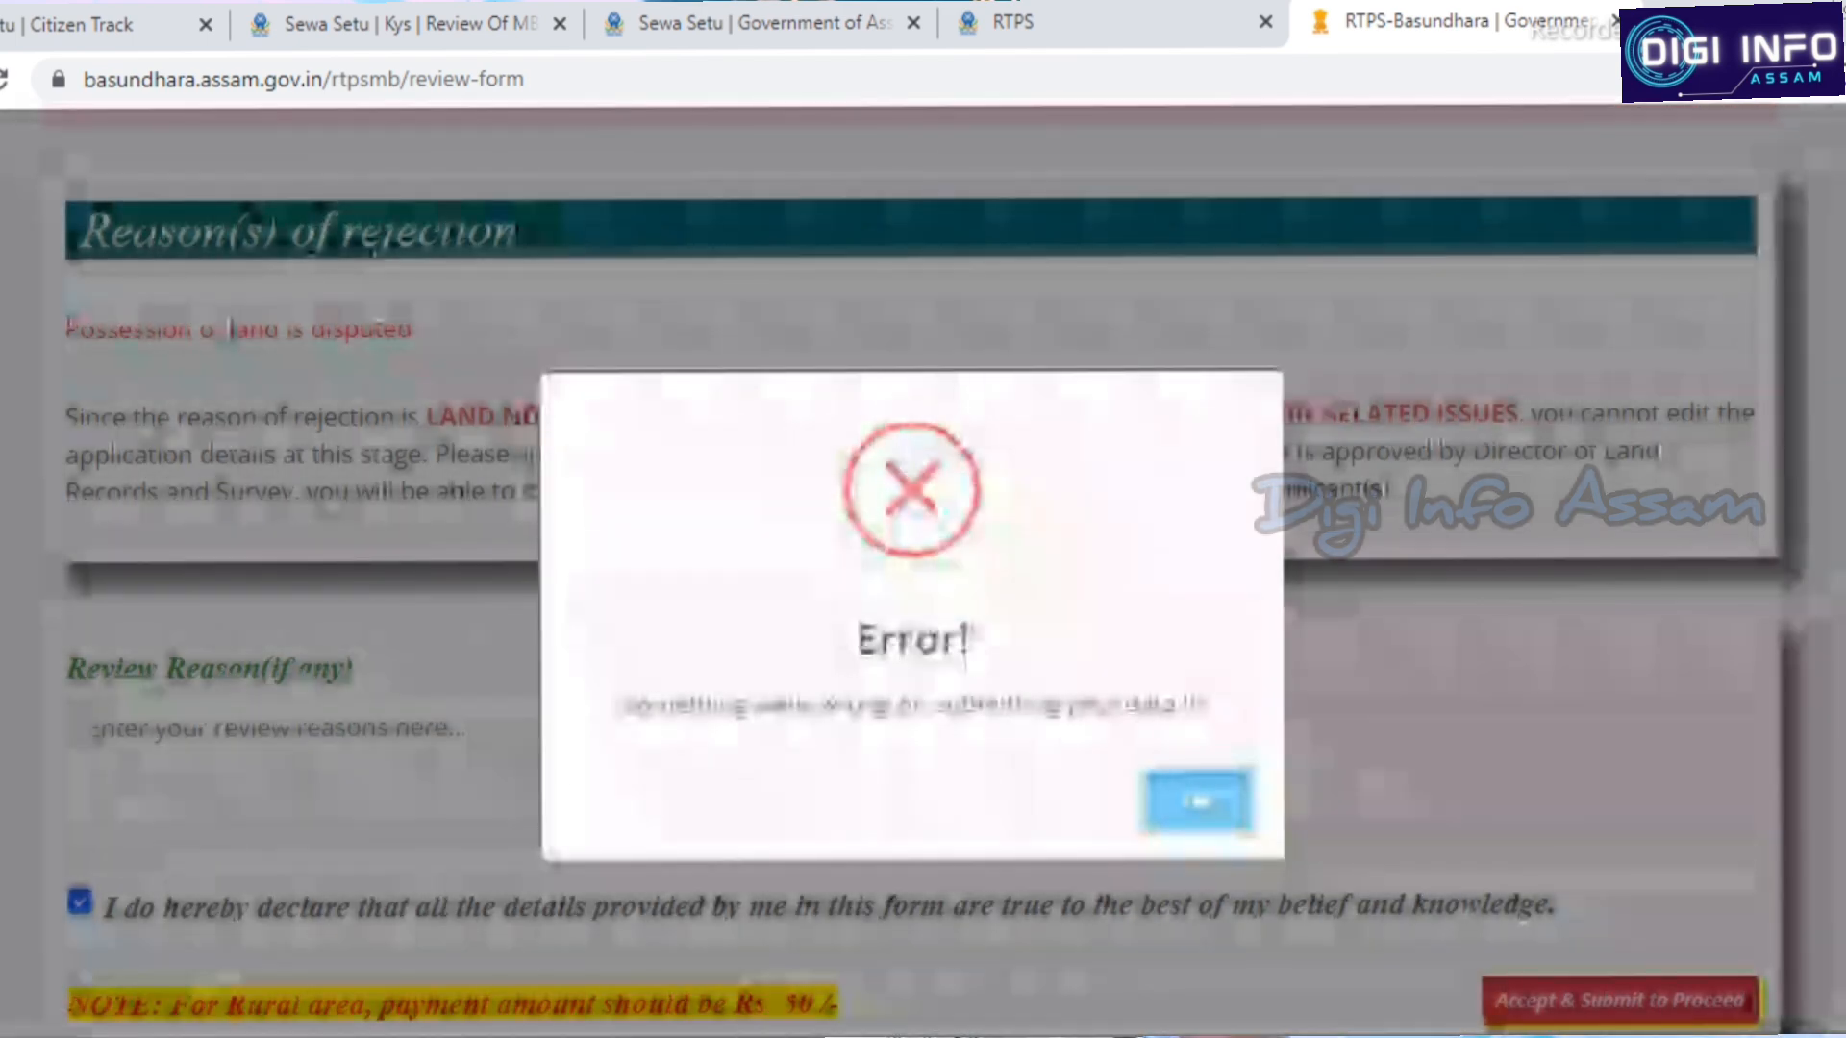
{"action": "left_click", "coordinate": [1199, 800]}
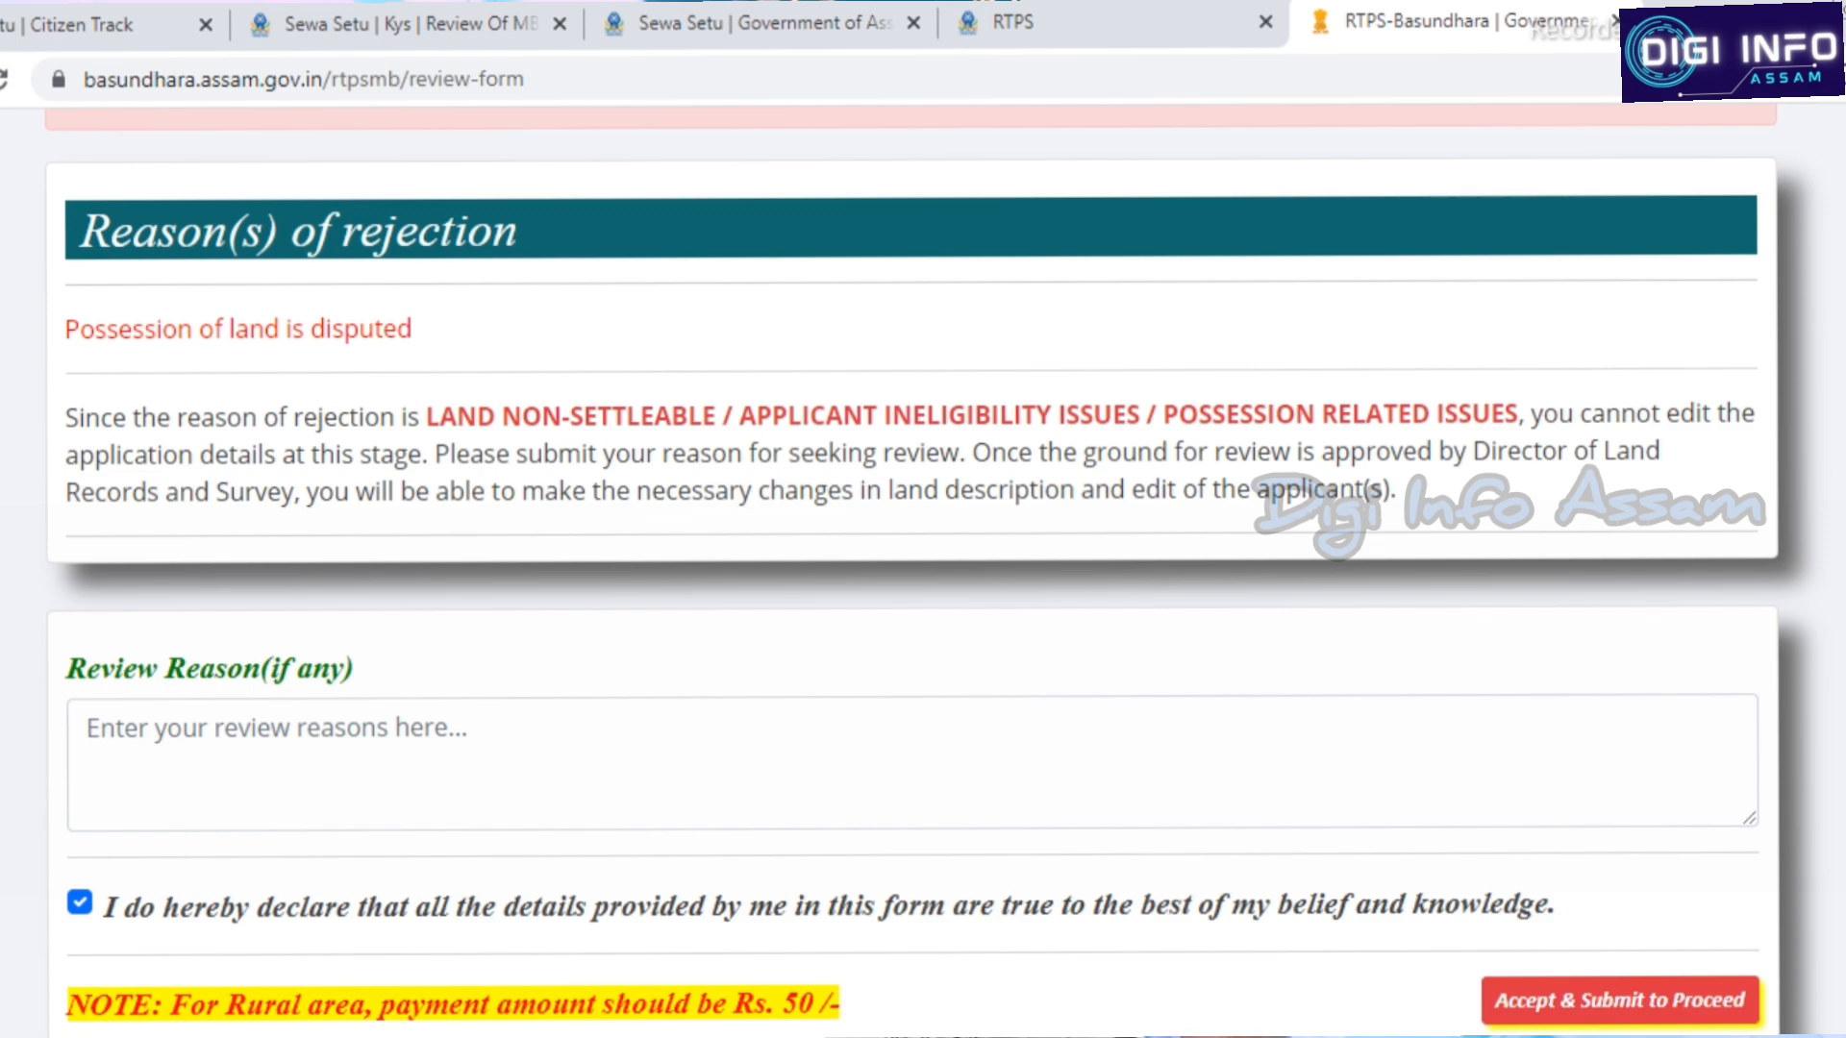
Enter FFFFFFFFFFFFFFFFFFFFF as the review reason, submit the form and confirm the submission
{"action": "left_click", "coordinate": [912, 761]}
{"action": "type", "text": "FFFFFFFFFFFFFFFFFFFFF"}
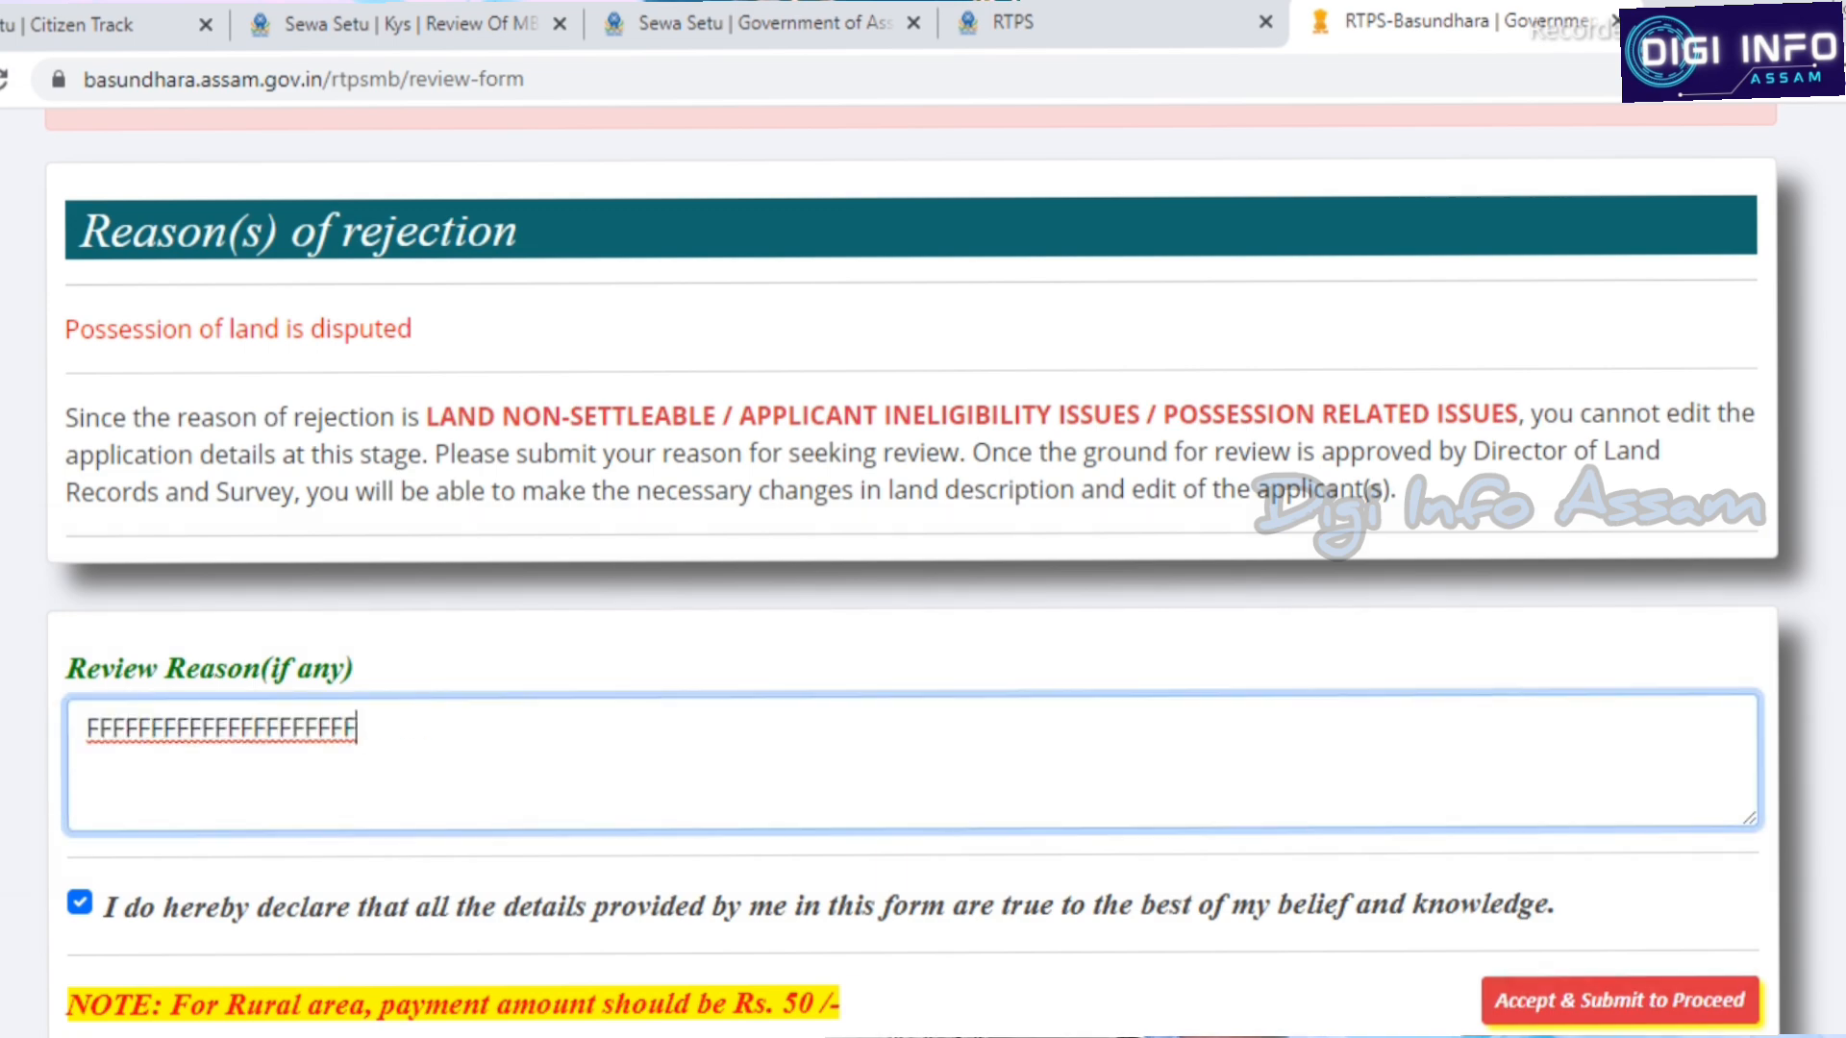
{"action": "left_click", "coordinate": [1620, 1000]}
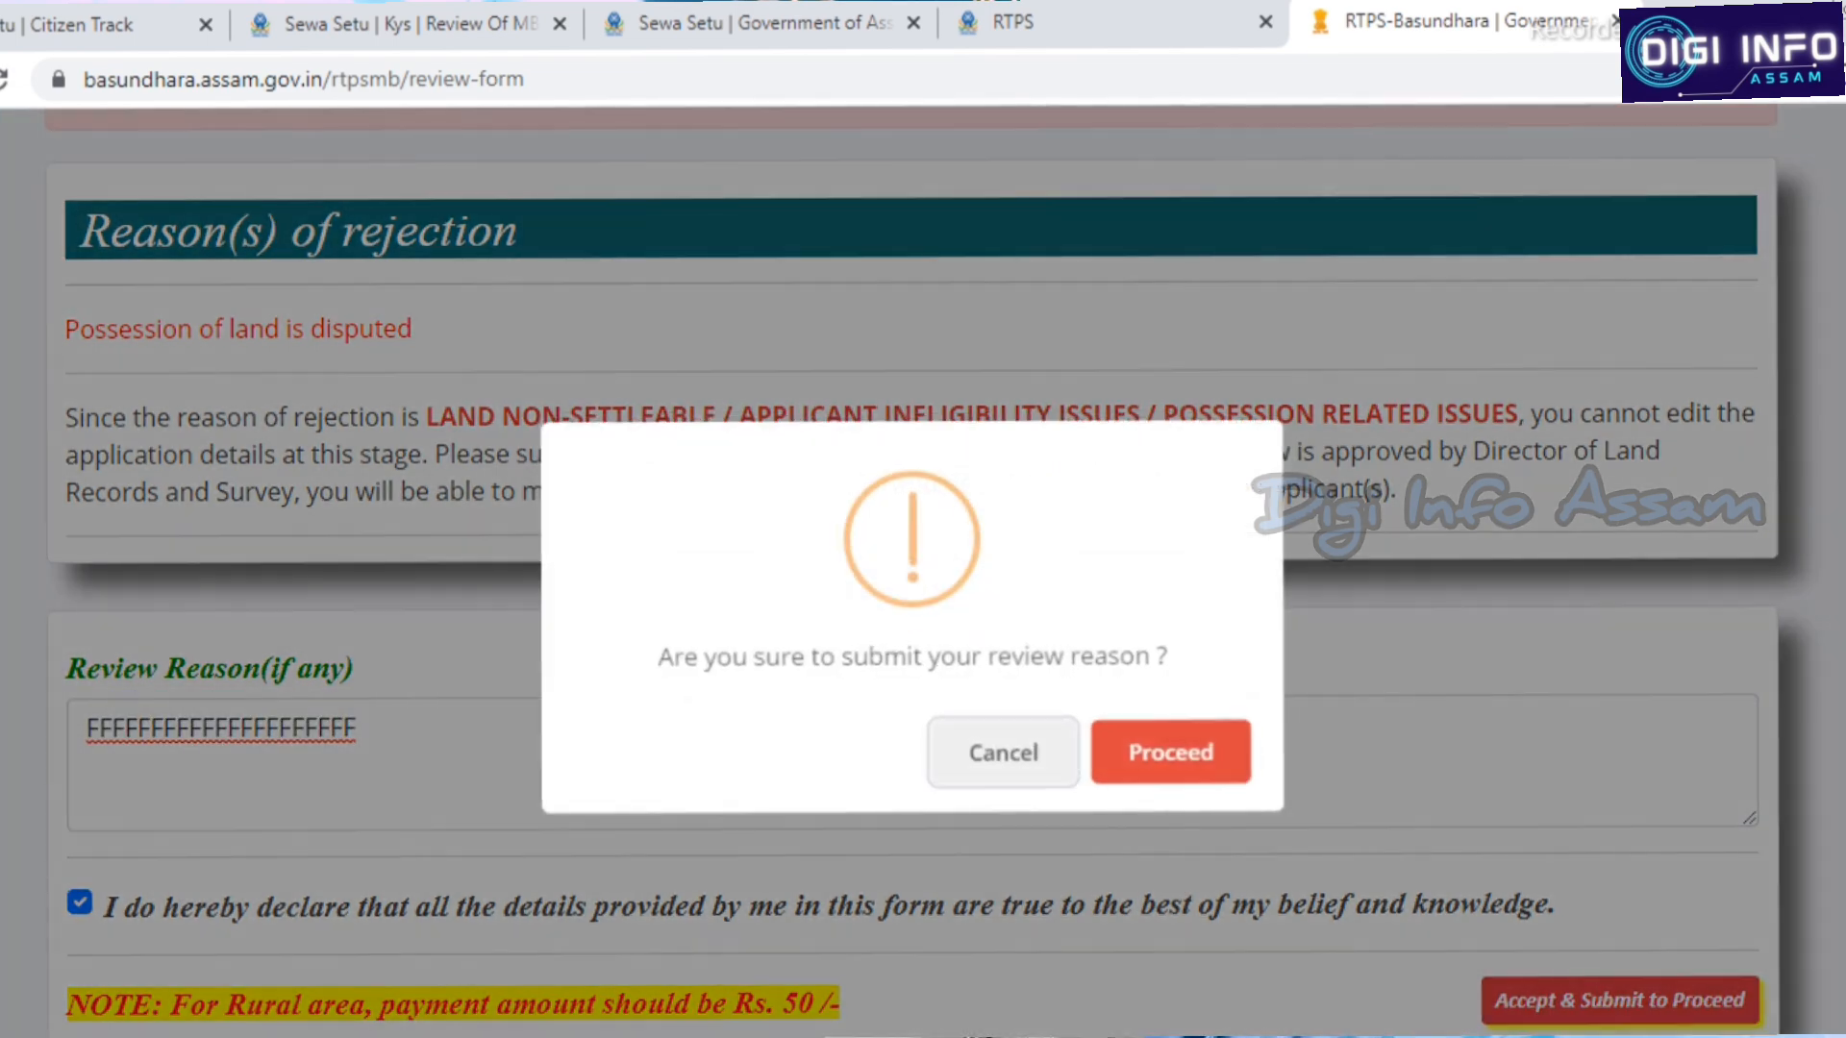
{"action": "key", "text": "Return"}
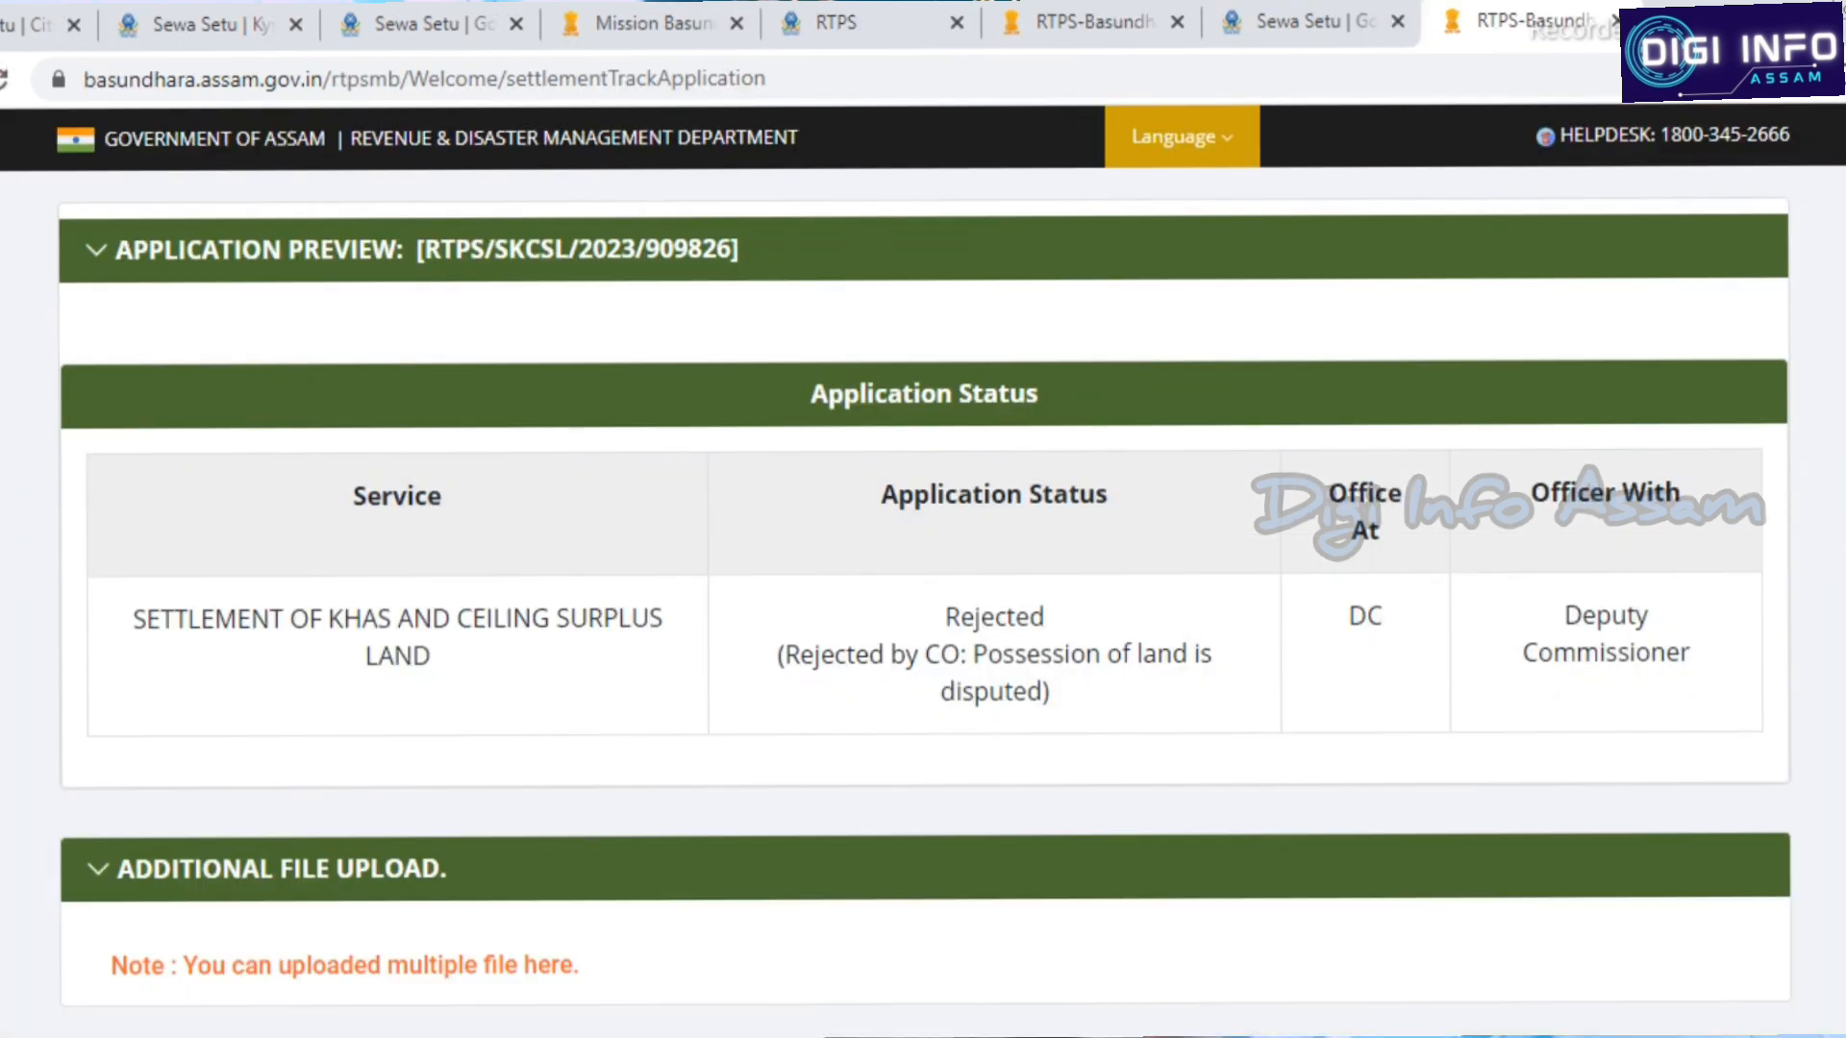
Examine the tracked application's status and the additional file upload section for other related documents
{"action": "scroll", "coordinate": [923, 567], "scroll_direction": "down", "scroll_amount": 5}
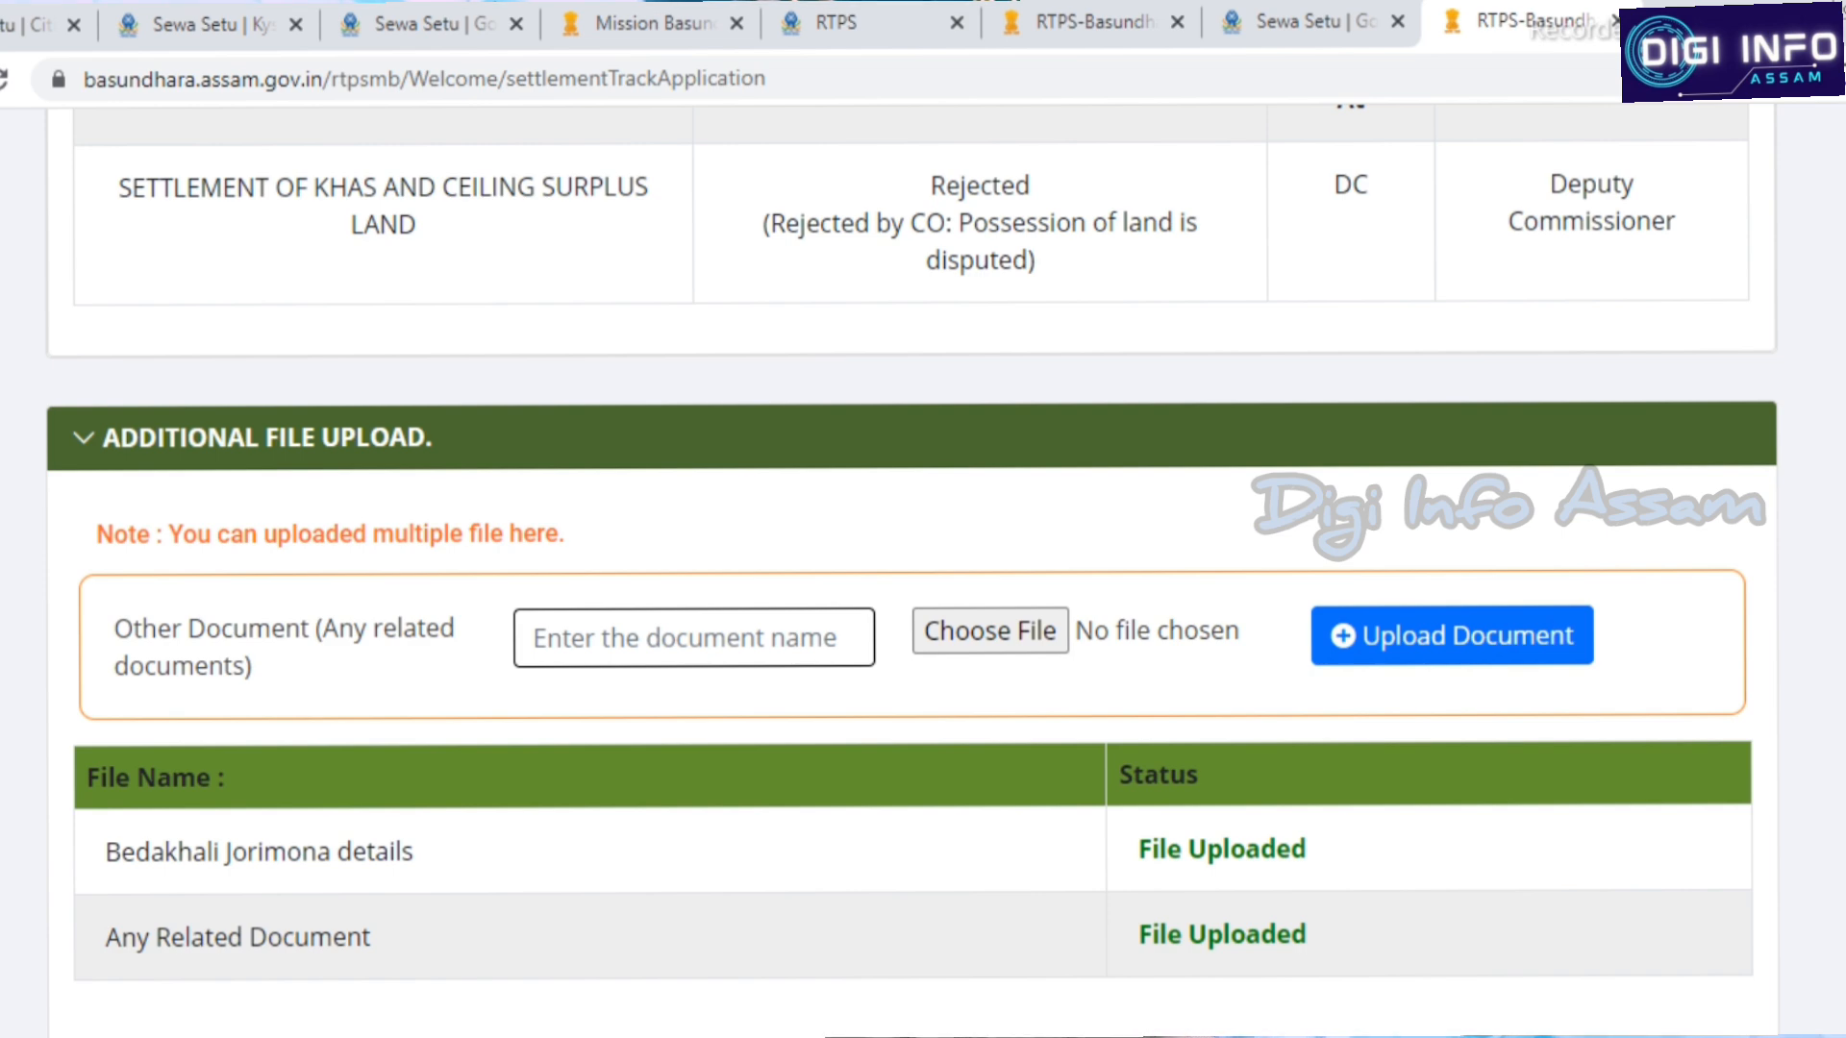
{"action": "left_click", "coordinate": [694, 638]}
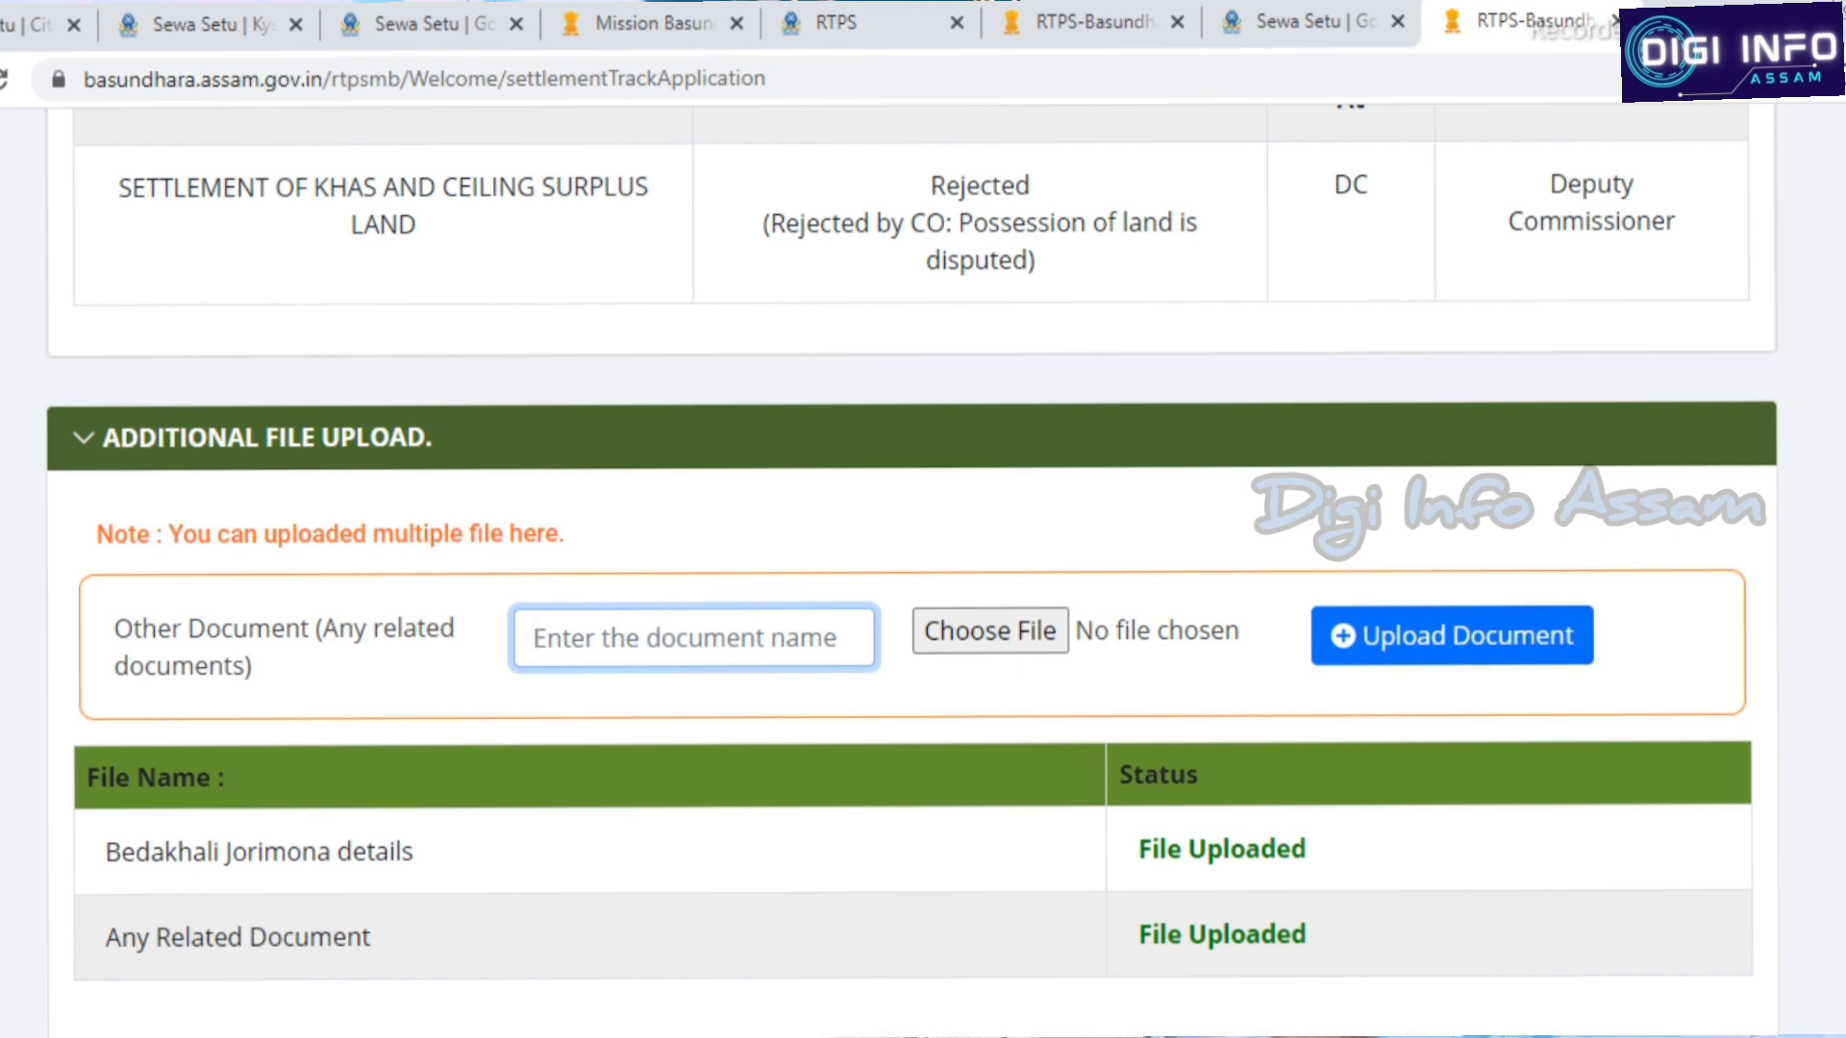
{"action": "scroll", "coordinate": [923, 538], "scroll_direction": "up", "scroll_amount": 4}
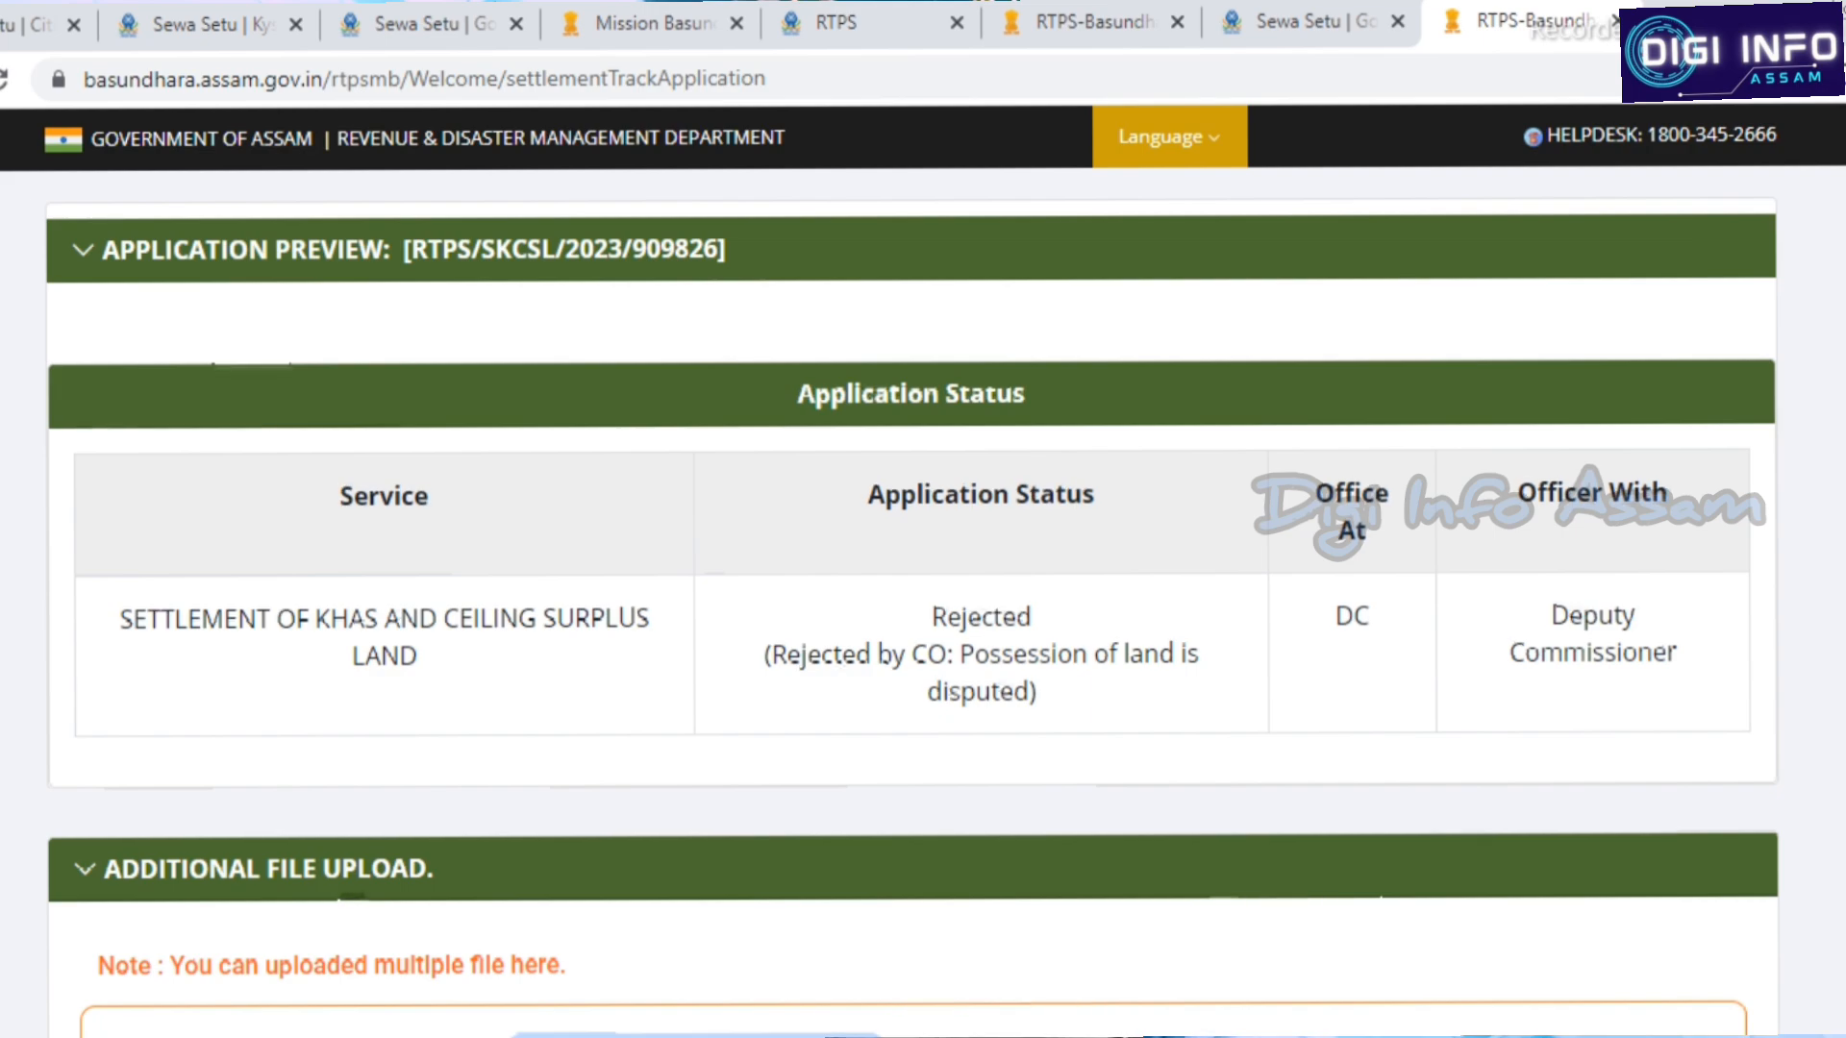